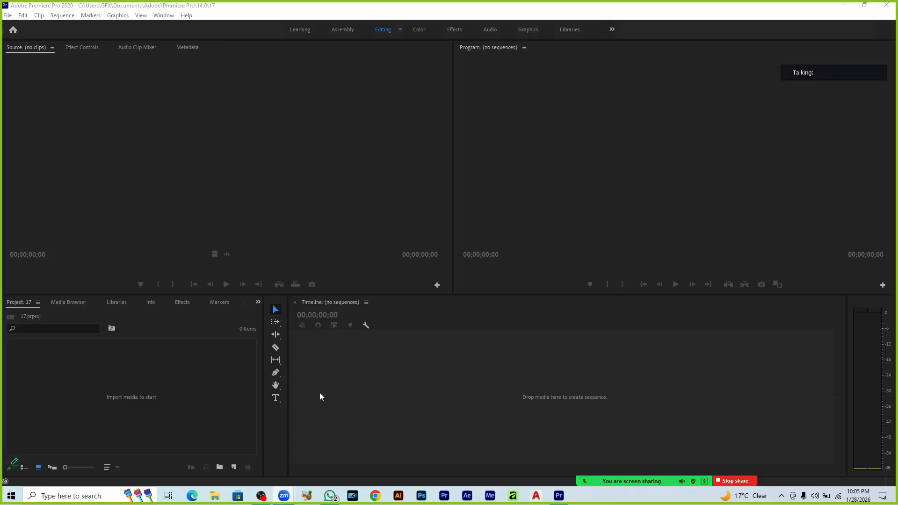
Import the Happy Winter video from the pp folder on Backup Drive (D:)
left_click(223, 405)
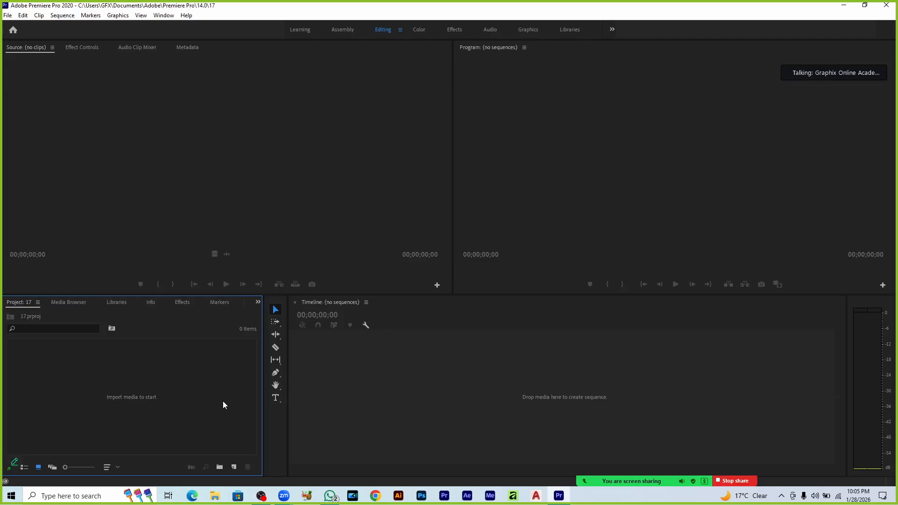
double_click(223, 401)
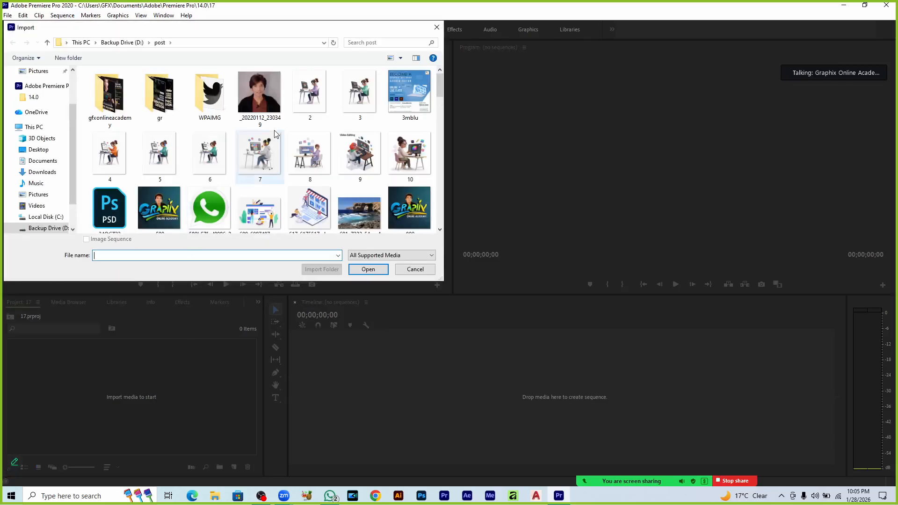
scroll(287, 149, "down", 10)
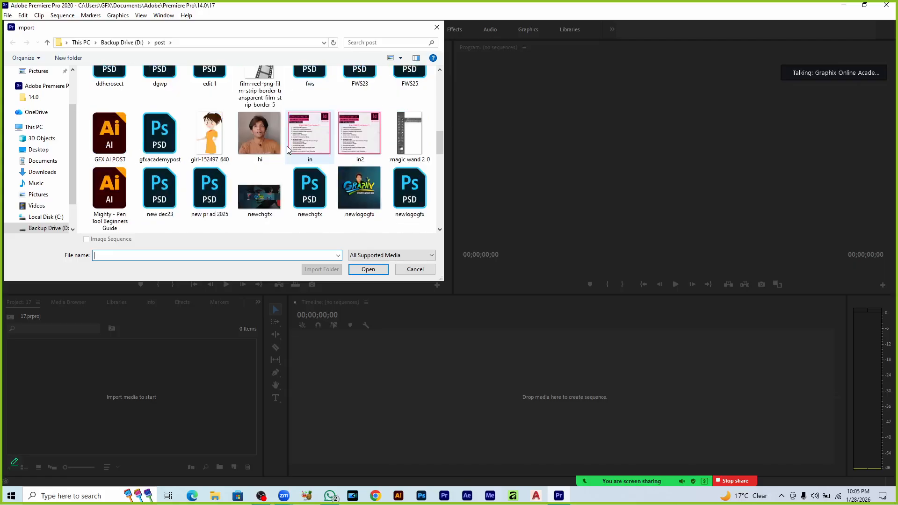
scroll(287, 149, "up", 10)
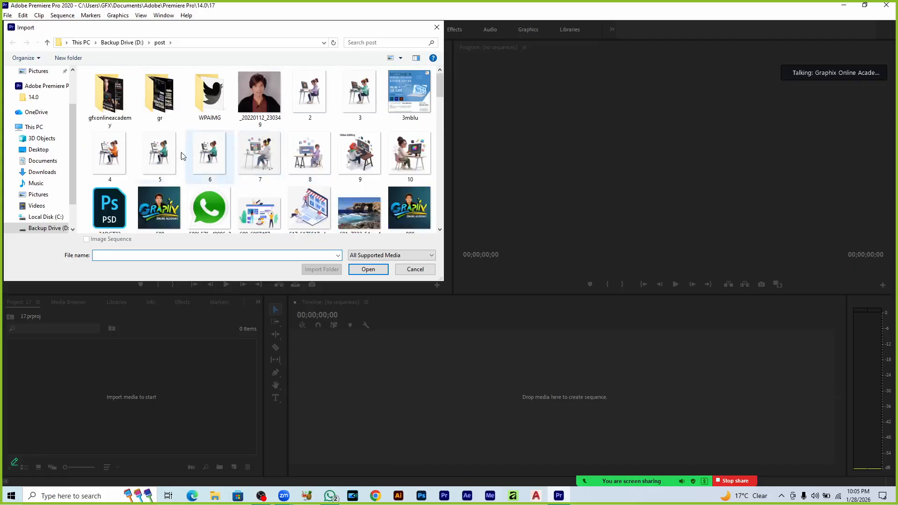
scroll(57, 204, "down", 1)
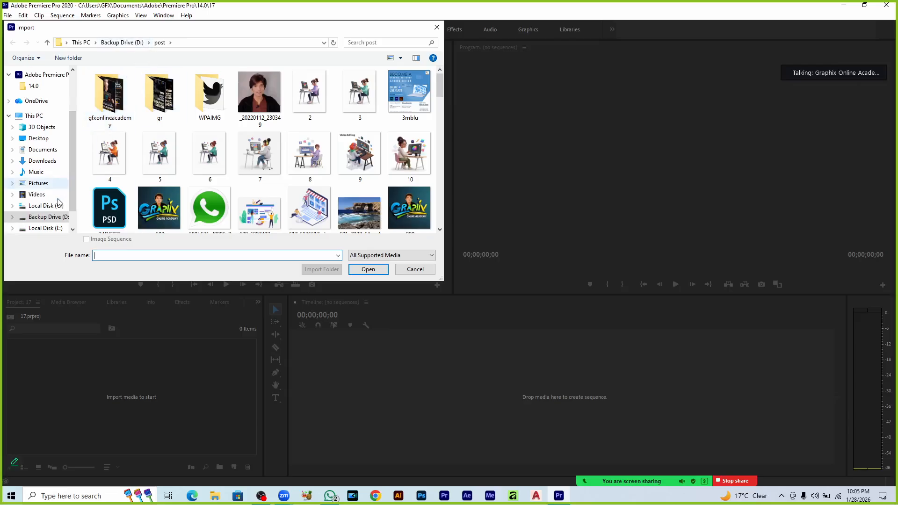
left_click(45, 217)
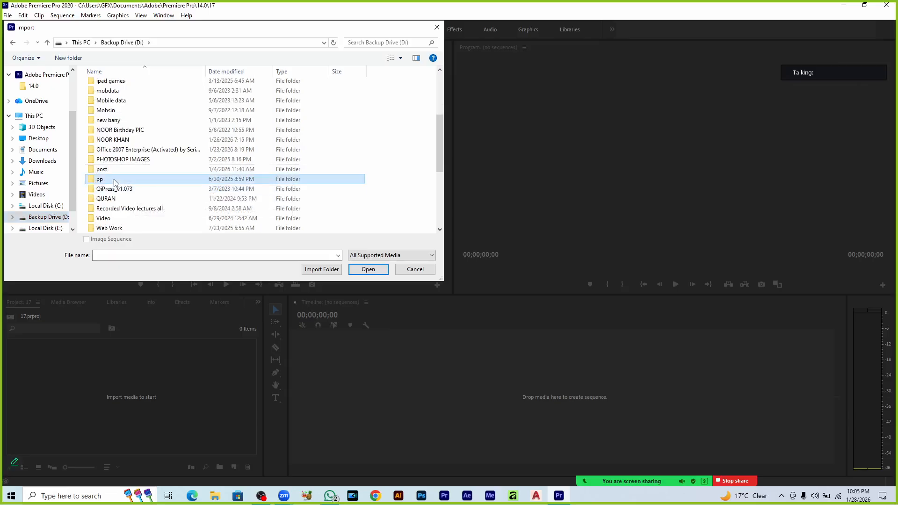
double_click(112, 208)
scroll(263, 222, "down", 1)
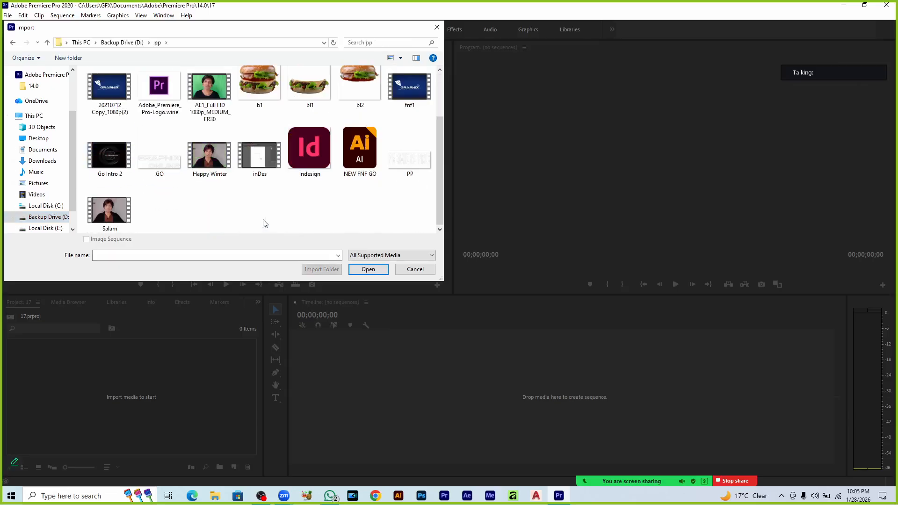
double_click(211, 158)
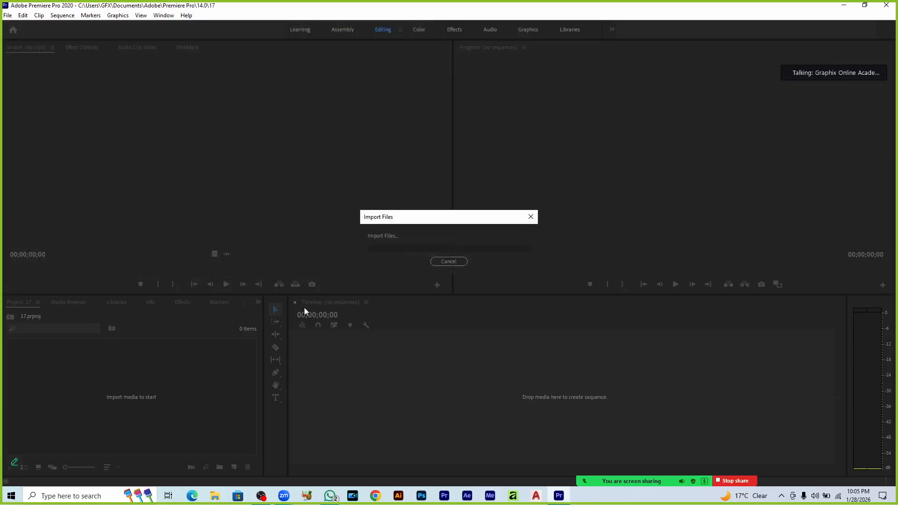
Create a sequence from the Happy Winter clip, play it back, and return the playhead to the start
left_click_drag(61, 370, 303, 369)
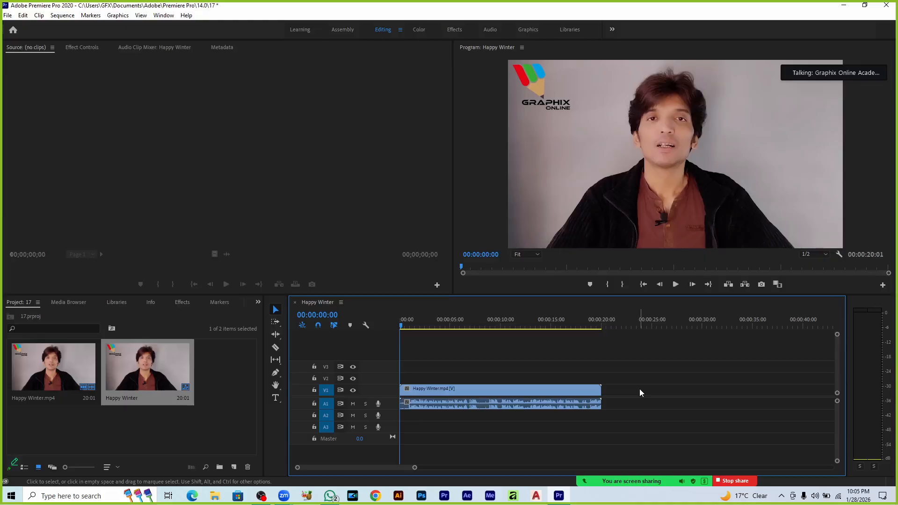
key("space")
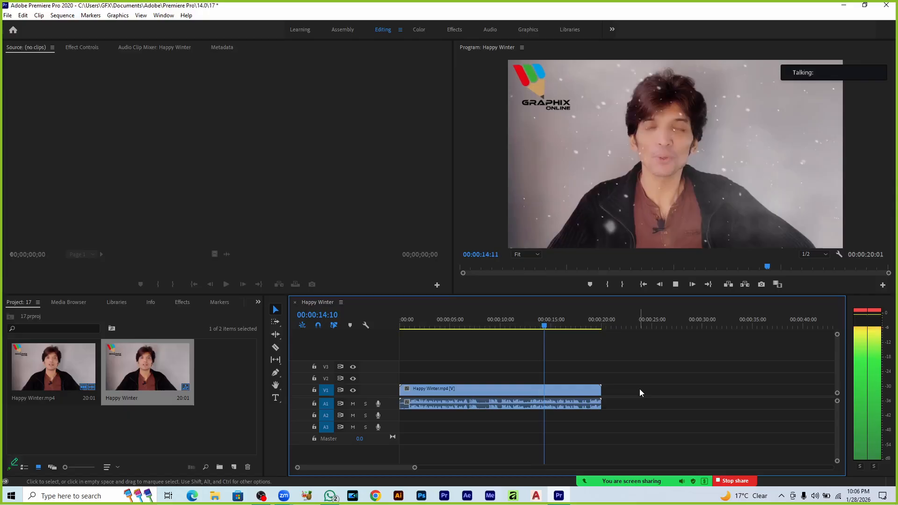
key("space")
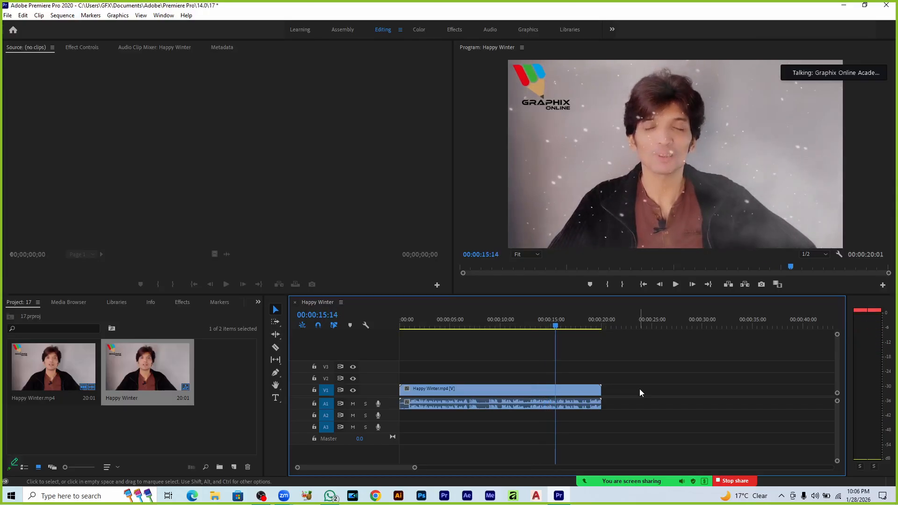
key("Home")
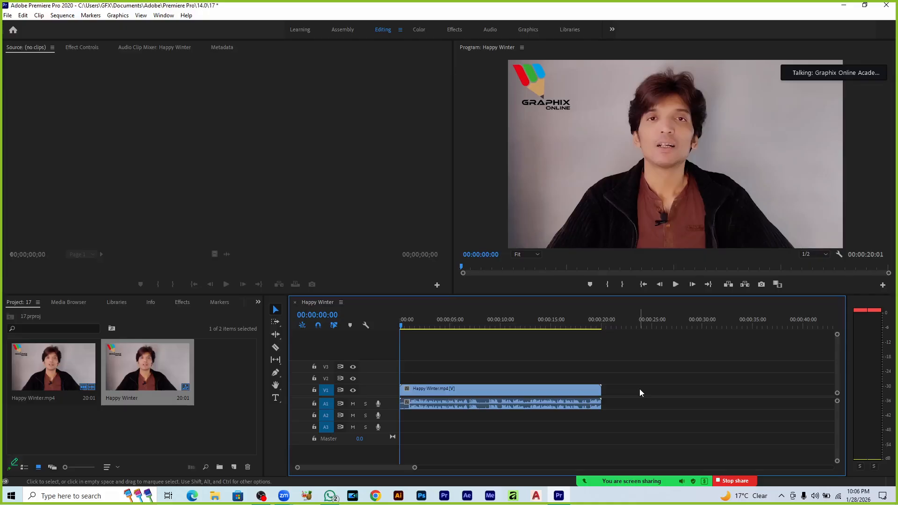
Start a free-draw opacity mask on the Happy Winter clip, tracing the left side of the man's head from hair to neck
left_click(577, 394)
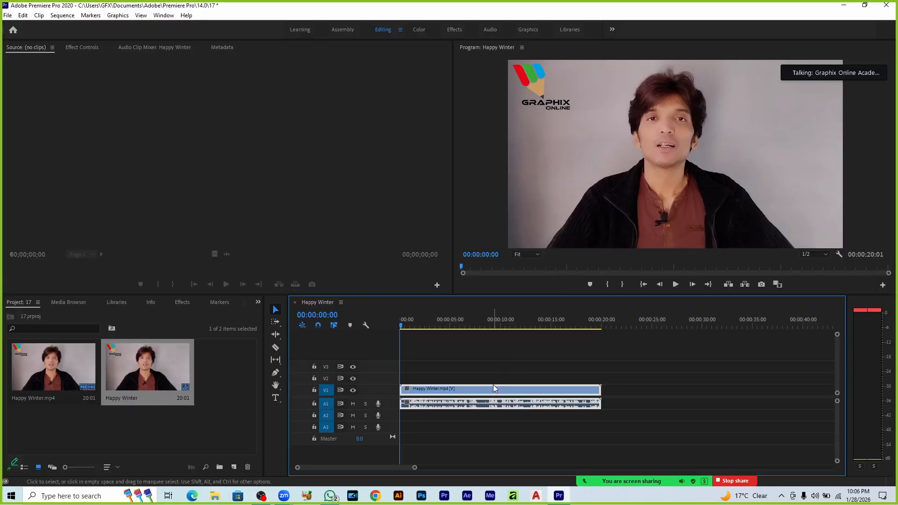
left_click(82, 48)
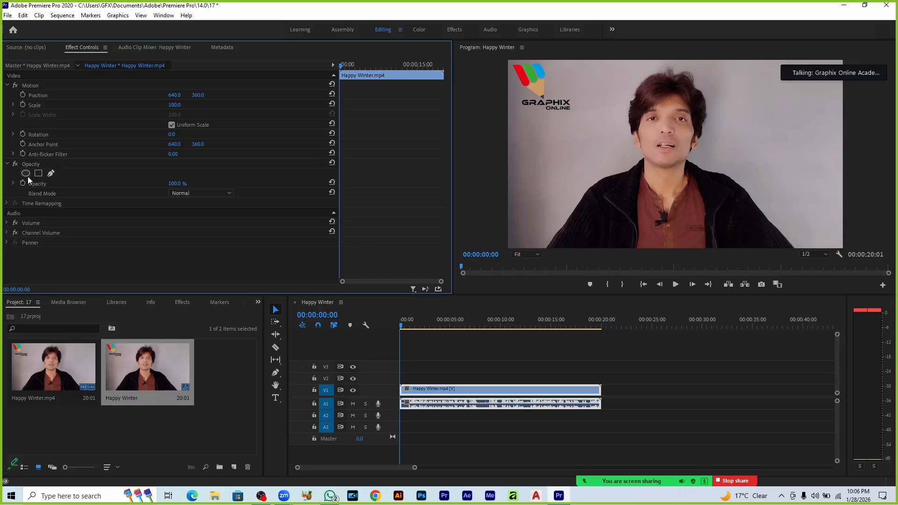
left_click(52, 174)
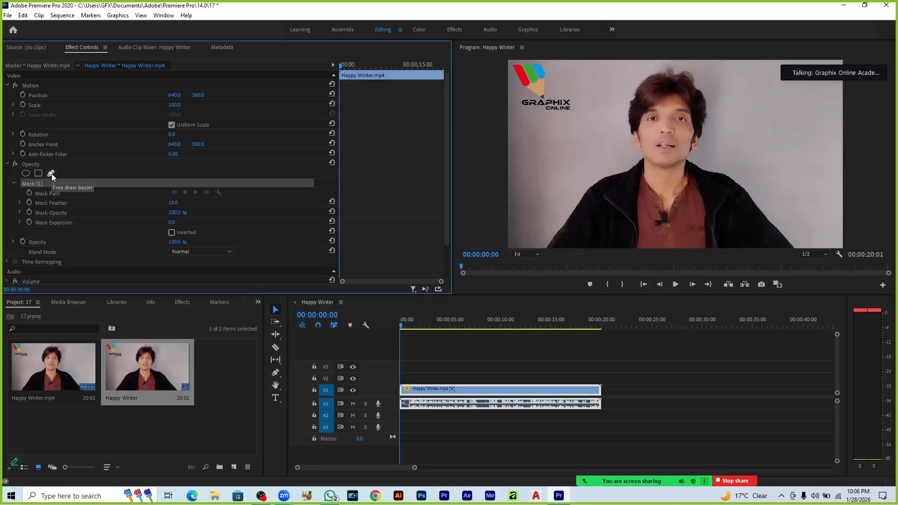
left_click(662, 74)
left_click(647, 77)
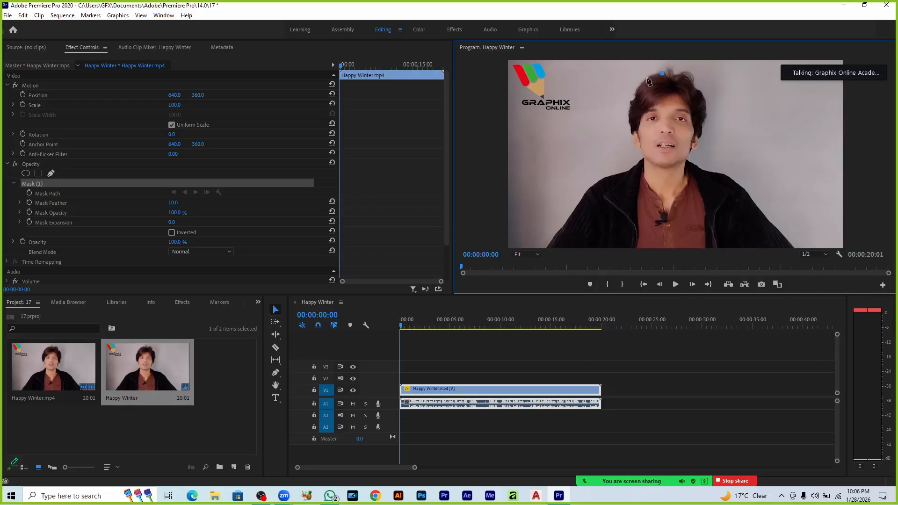
left_click(638, 89)
left_click(631, 100)
left_click(627, 116)
left_click(630, 131)
left_click(637, 147)
left_click(642, 155)
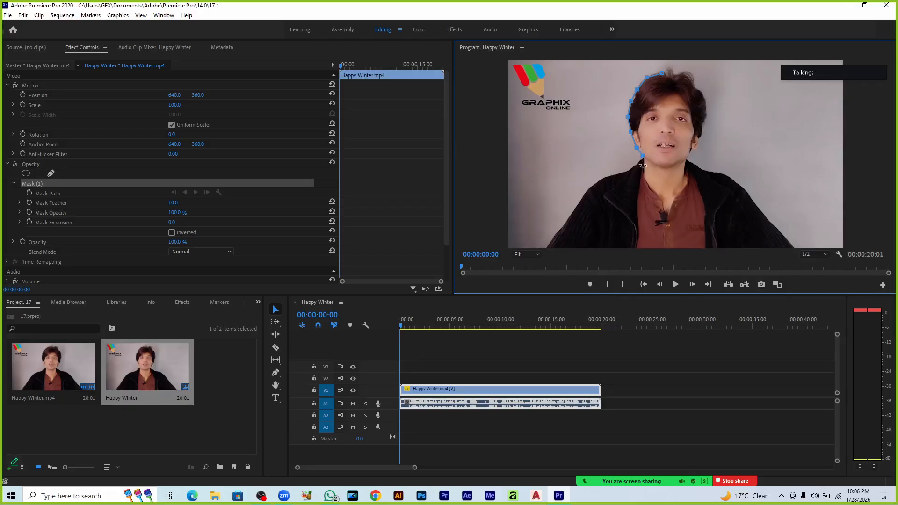
Continue the mask outline along the left shoulder and arm to the frame's bottom edge, redrawing misplaced points
left_click(631, 169)
left_click(604, 176)
left_click(544, 247)
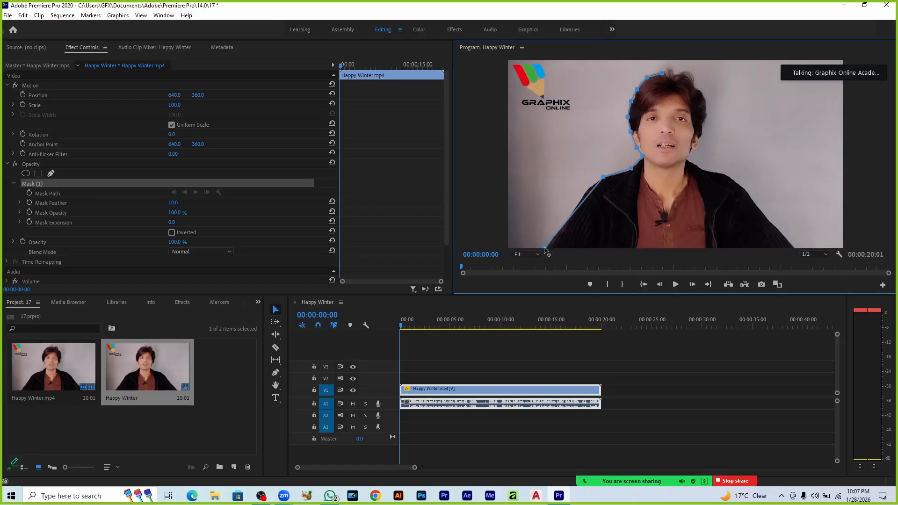
key("ctrl+z")
left_click(544, 247)
left_click_drag(532, 270, 524, 289)
key("ctrl+z")
left_click(584, 197)
left_click_drag(579, 211, 573, 210)
Run the mask across the frame's bottom edge, up the right arm, shoulder and head, and close it at the starting point
left_click(794, 247)
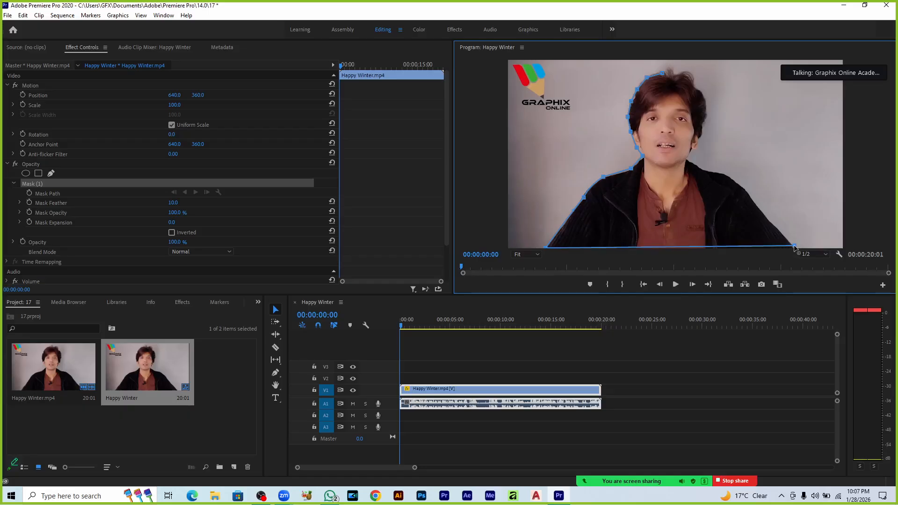
left_click(747, 192)
left_click(715, 174)
left_click_drag(714, 175, 702, 171)
left_click(698, 146)
left_click_drag(682, 73, 664, 73)
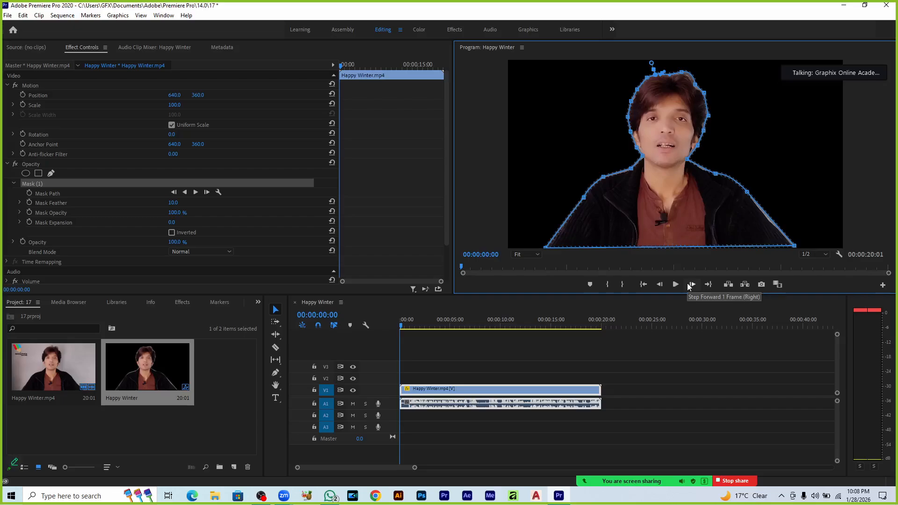
Set the opacity mask's expansion to -11 and its feather to 27 on the Happy Winter clip
left_click(470, 371)
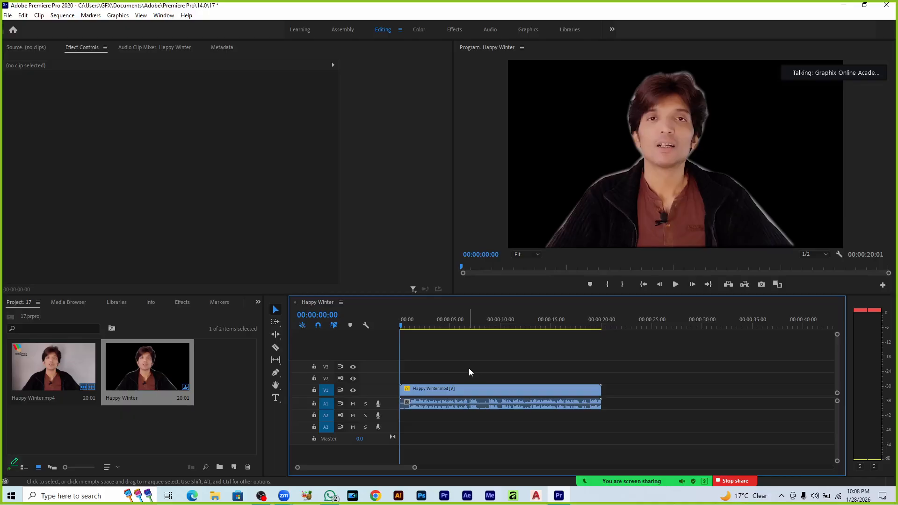
left_click(469, 390)
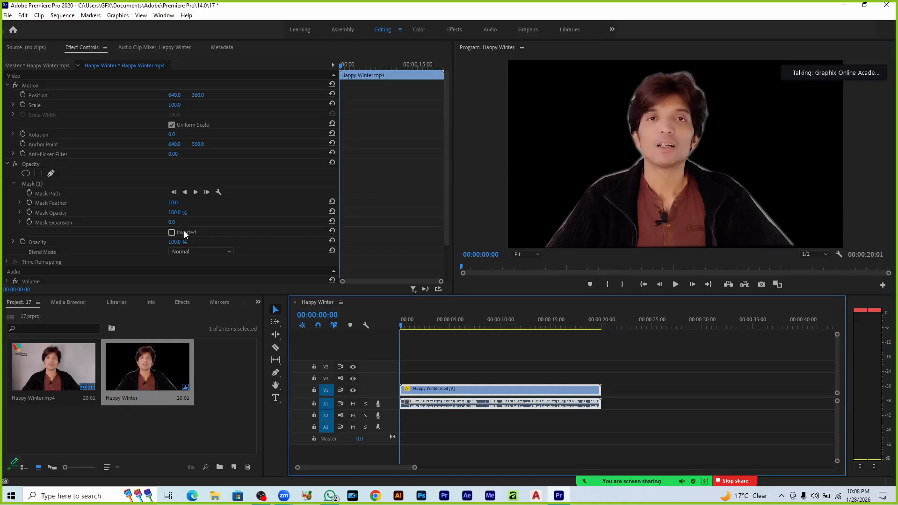
left_click_drag(171, 224, 166, 224)
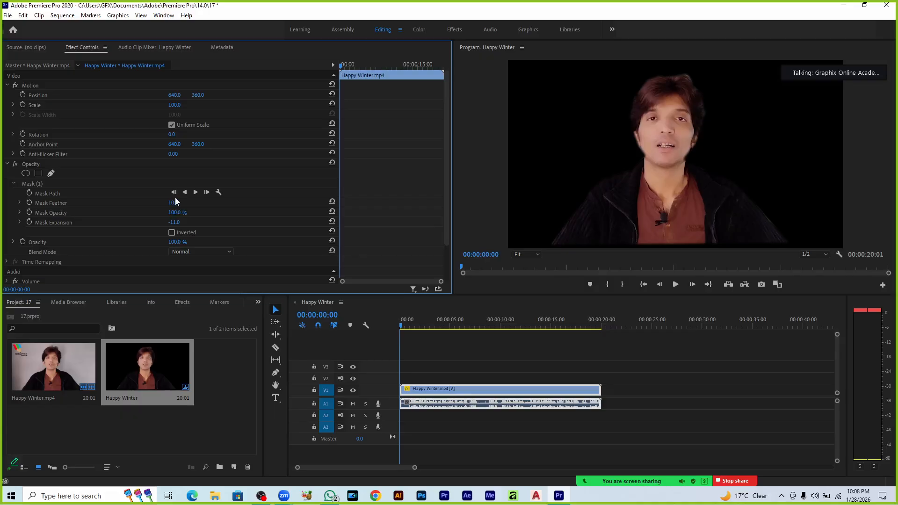
left_click_drag(173, 204, 176, 203)
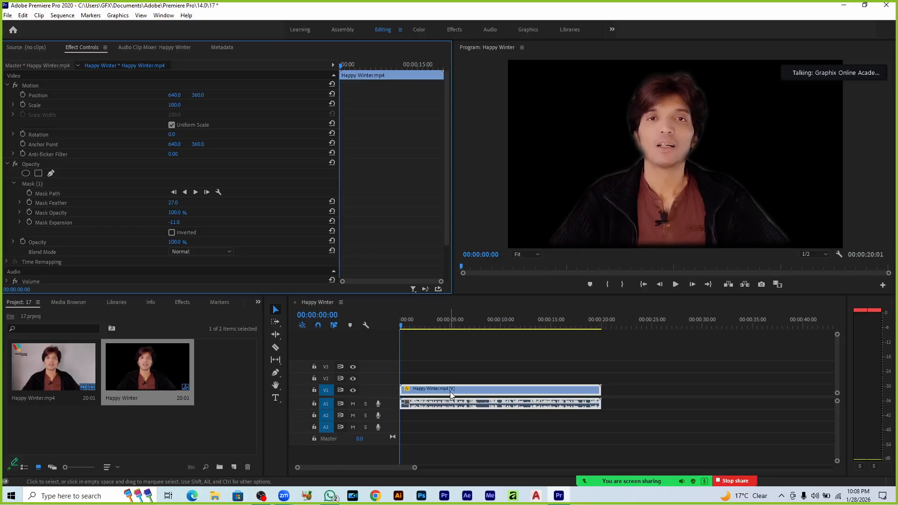
Move the Happy Winter clip's video up to track V2 and create a dark red color matte named Color Matte
left_click_drag(449, 386, 450, 373)
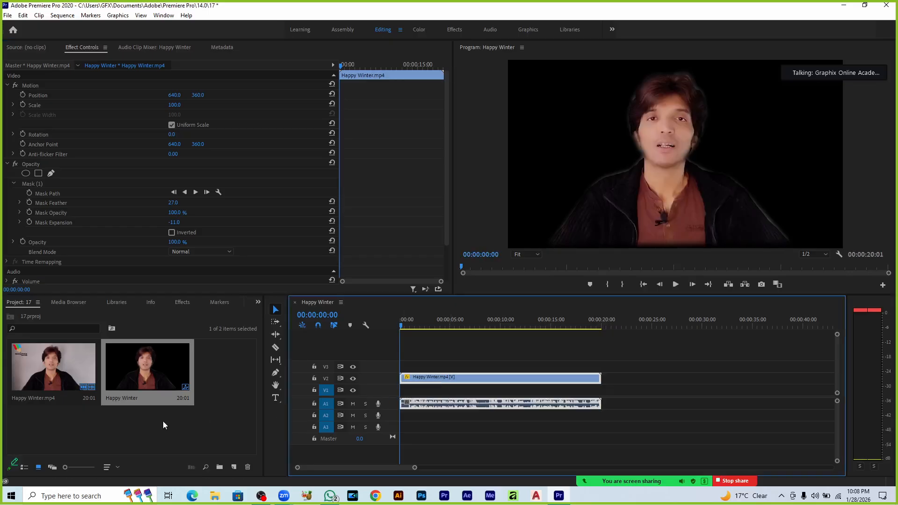
left_click(234, 467)
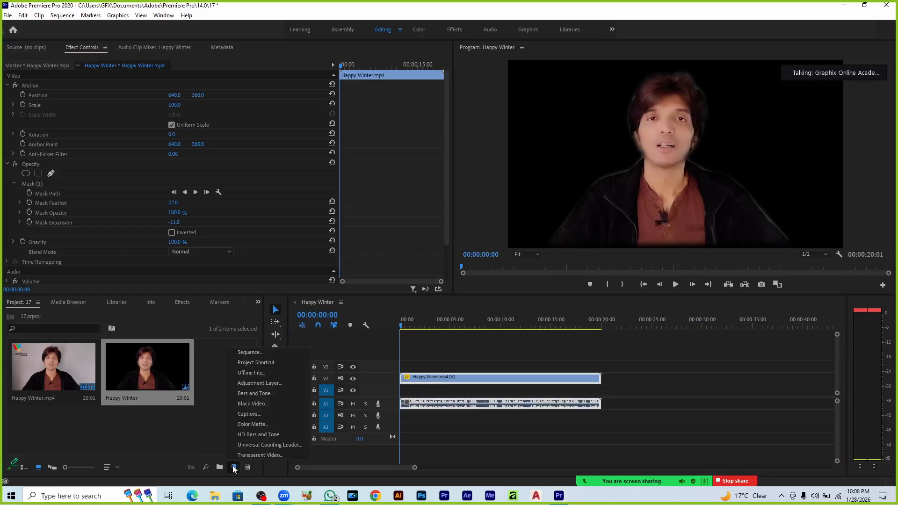
left_click(262, 424)
left_click(453, 280)
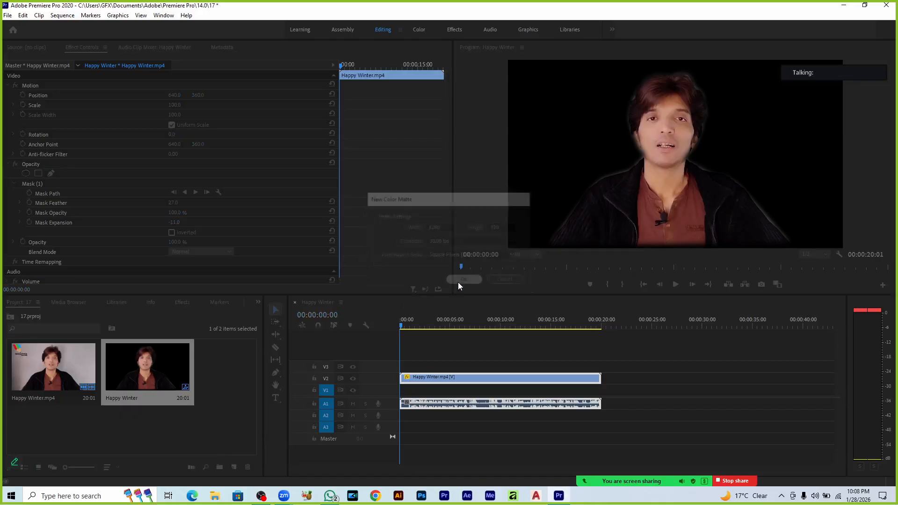
left_click(449, 247)
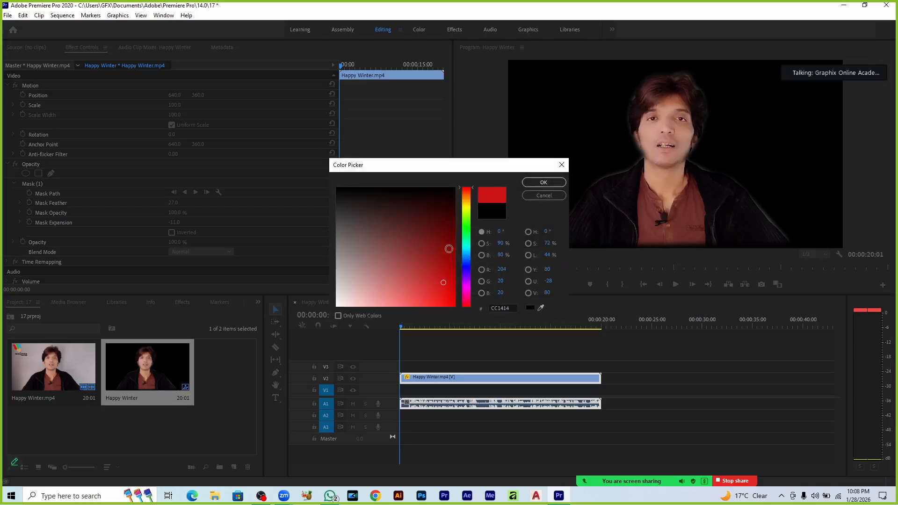
left_click(537, 184)
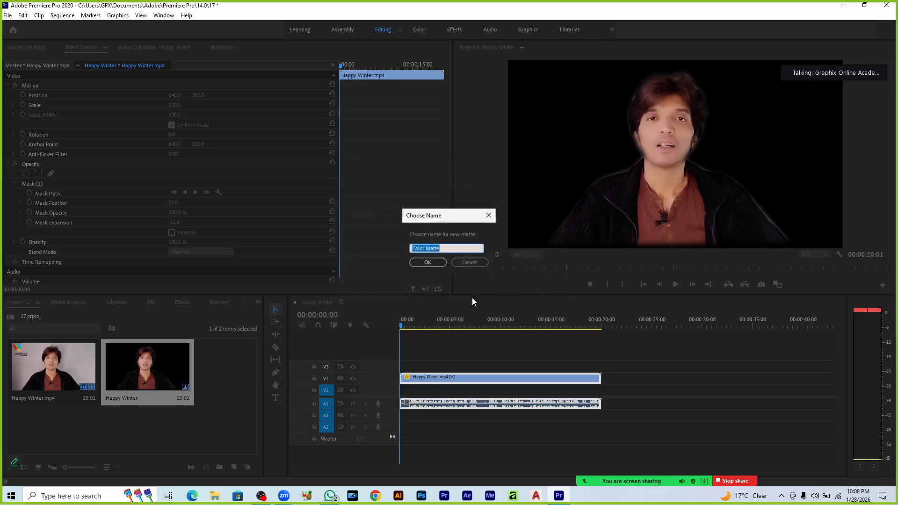
left_click(427, 262)
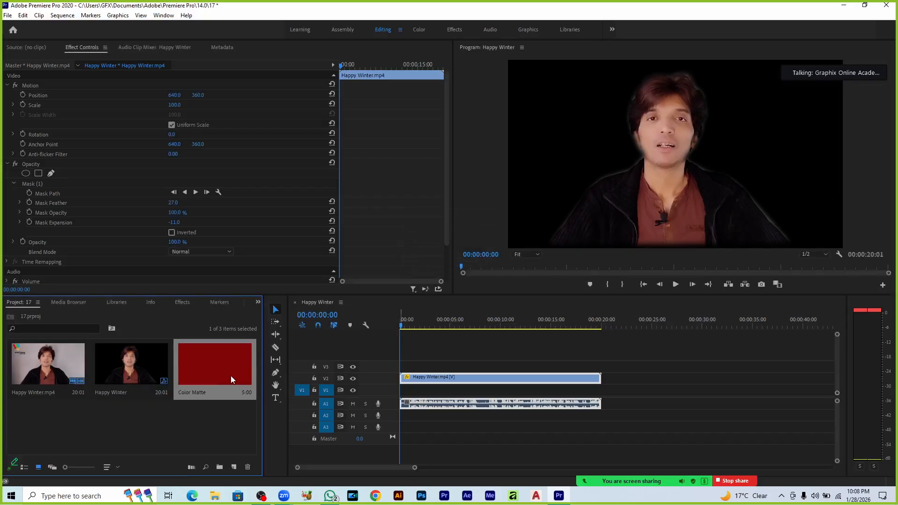
Place the Color Matte on V1 beneath the masked clip and extend it to the clip's full length
left_click_drag(215, 365, 386, 398)
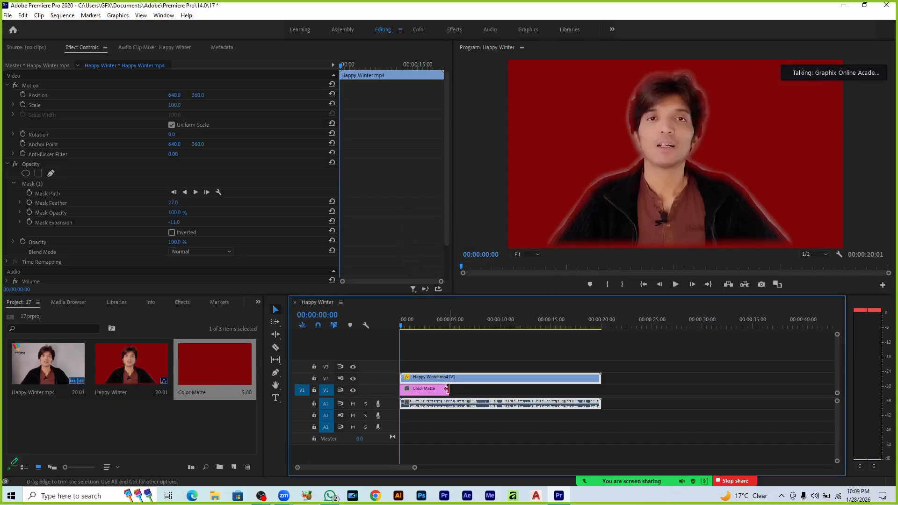
left_click_drag(447, 389, 599, 396)
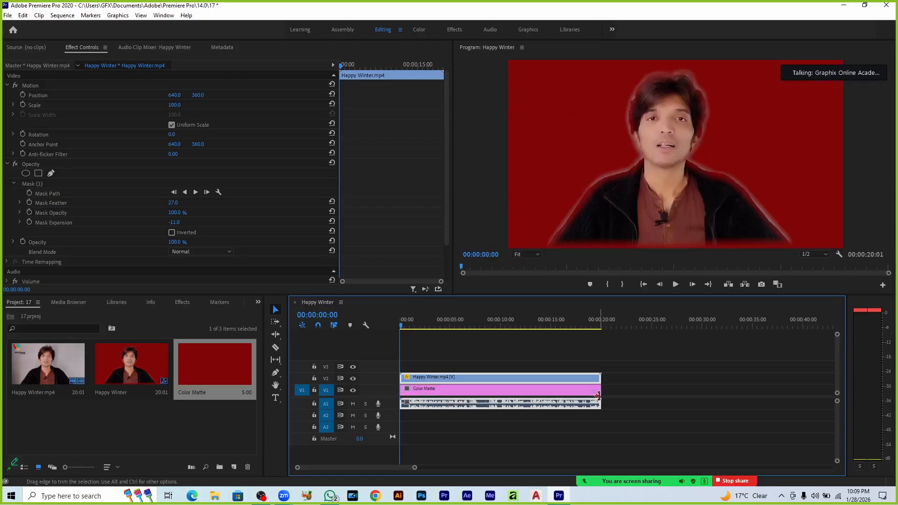
Play to 00:00:01:17 and shift Mask (1) slightly left and down to follow the man
key("space")
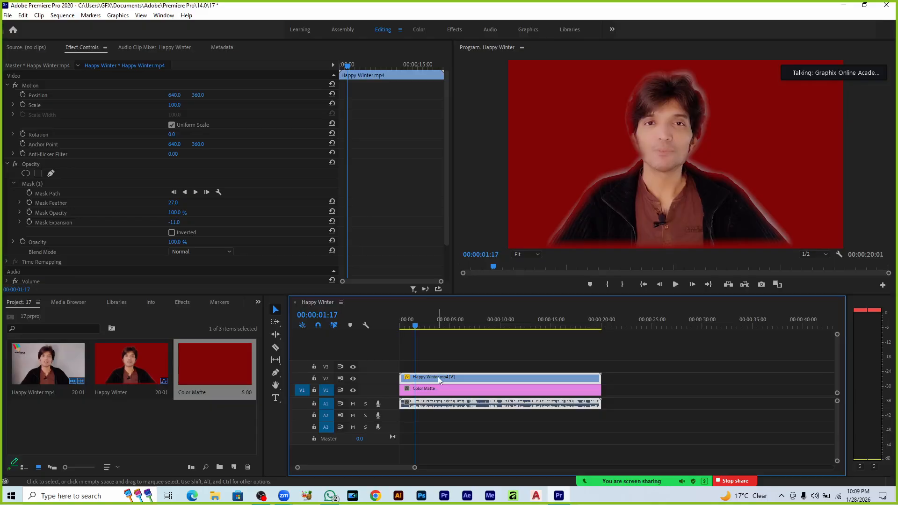
left_click(28, 184)
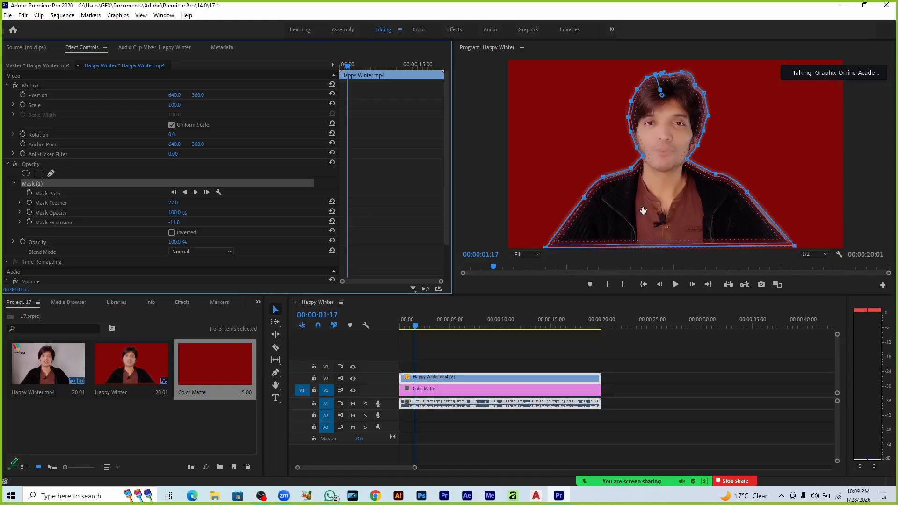
left_click_drag(643, 210, 640, 213)
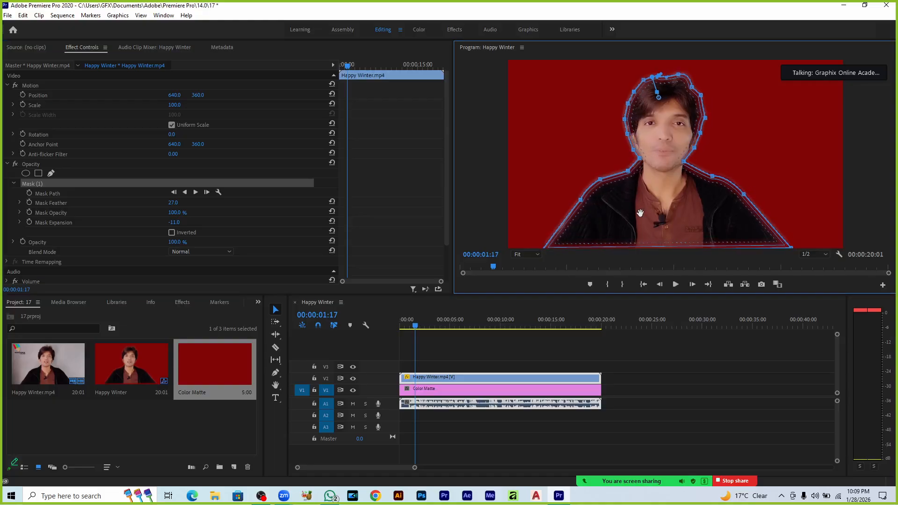
Nudge Mask (1) slightly right and up at 00:00:02:06, and right and down at 00:00:04:26, then play to 00:00:06:01
key("space")
key("space")
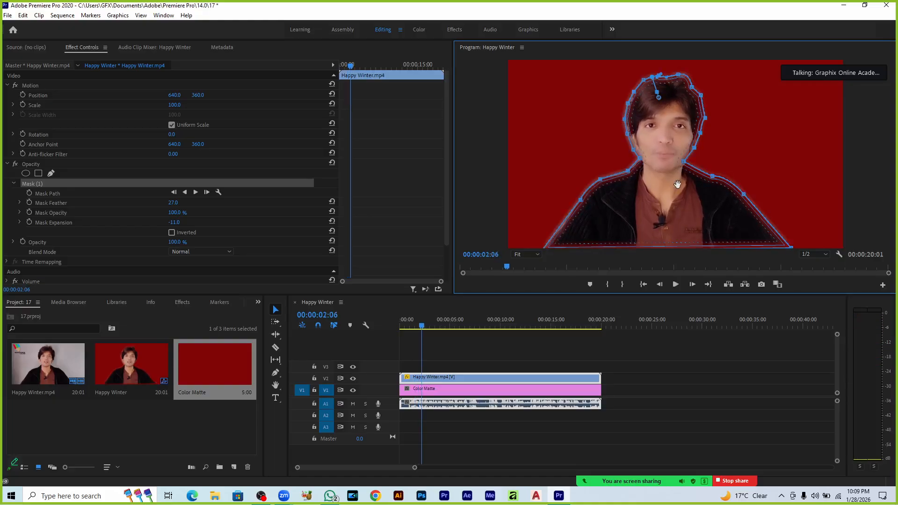
left_click_drag(665, 215, 666, 214)
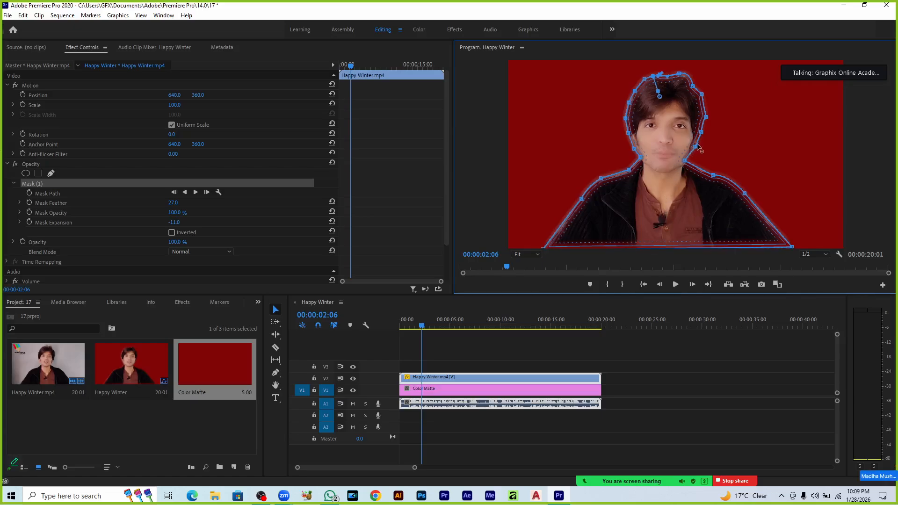
key("space")
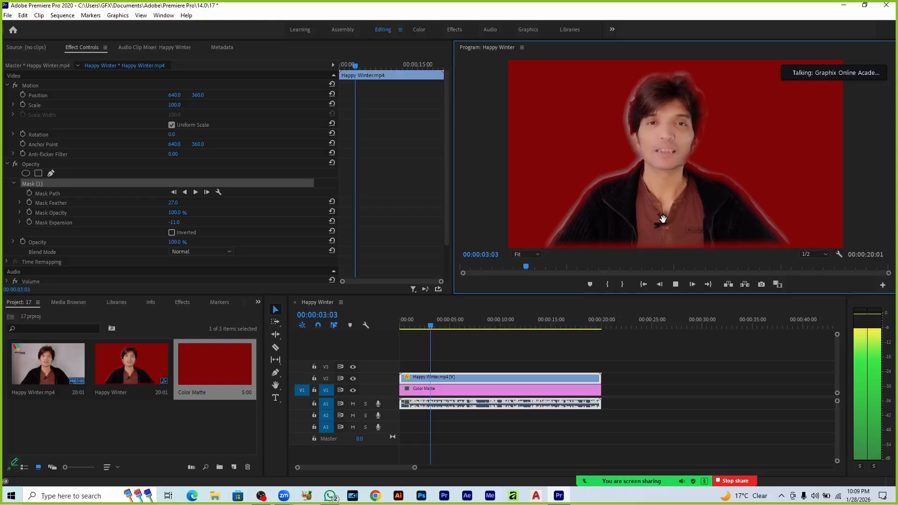
key("space")
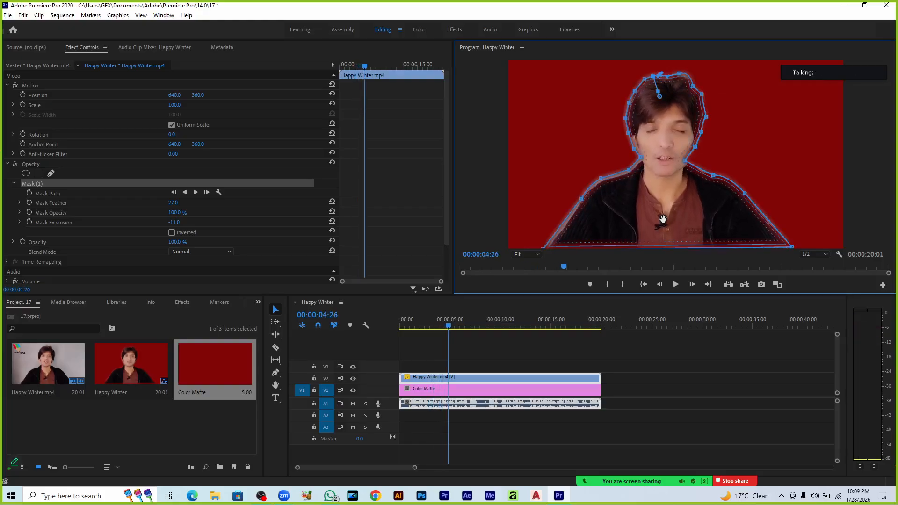
left_click_drag(689, 200, 691, 202)
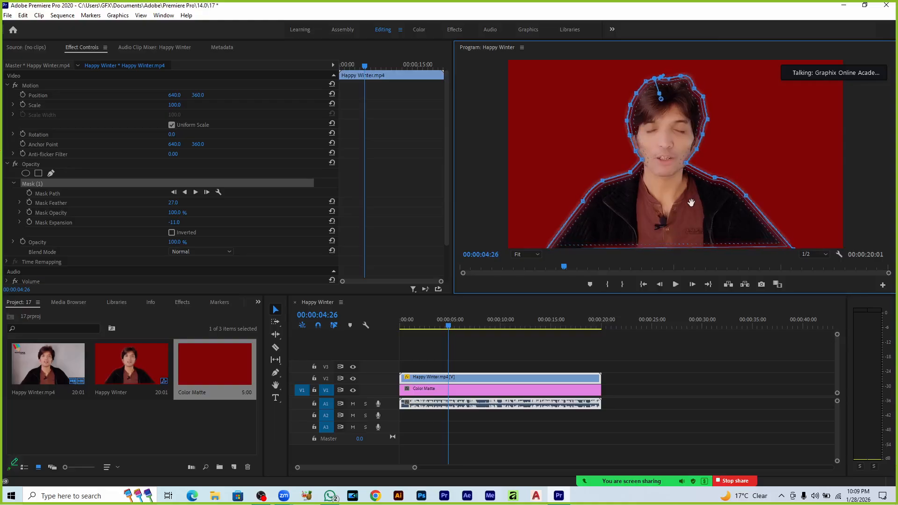
key("space")
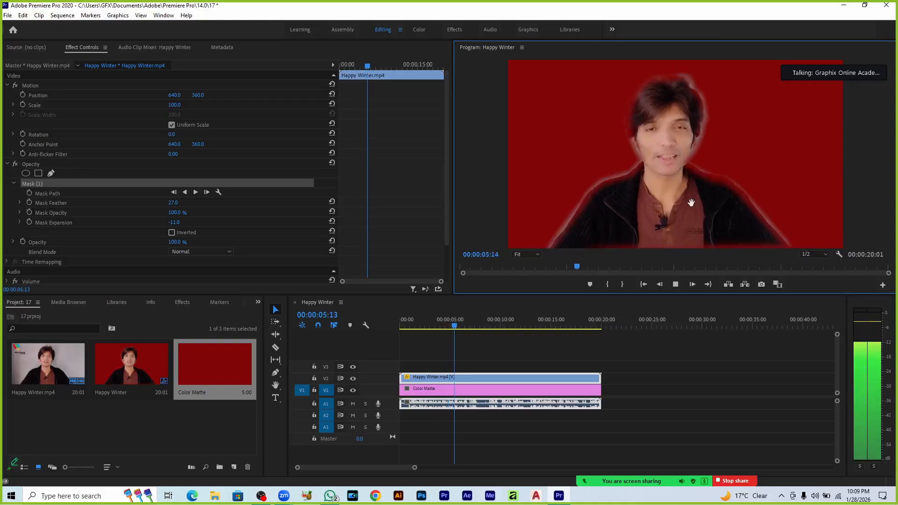
key("space")
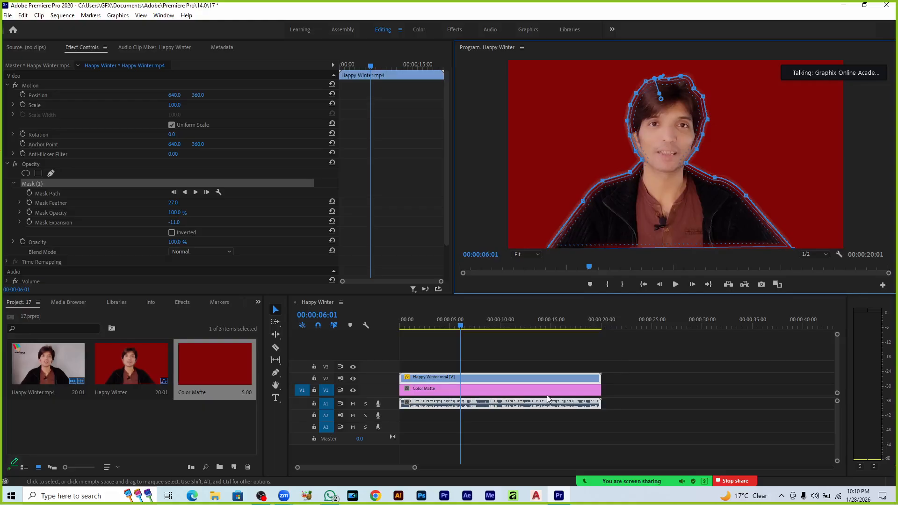
Delete Mask (1) from the opacity of the Happy Winter clip on V2
left_click(534, 377)
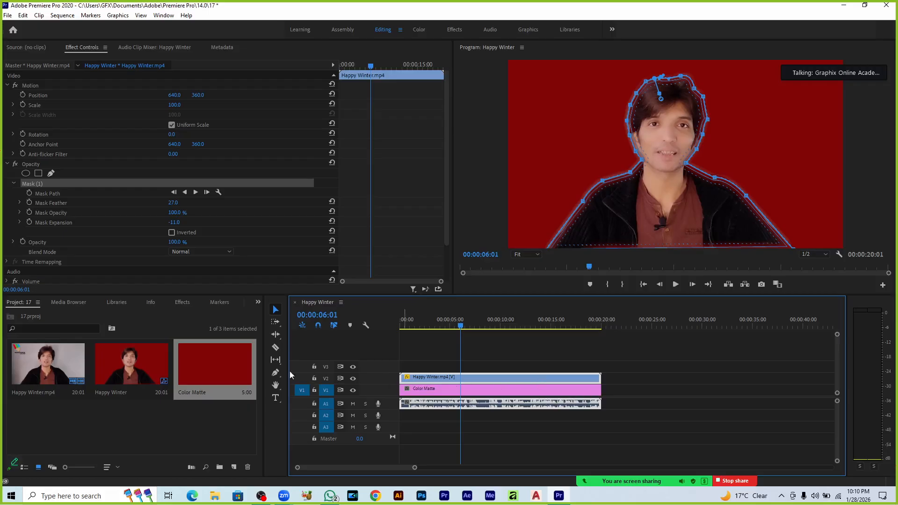
left_click(32, 184)
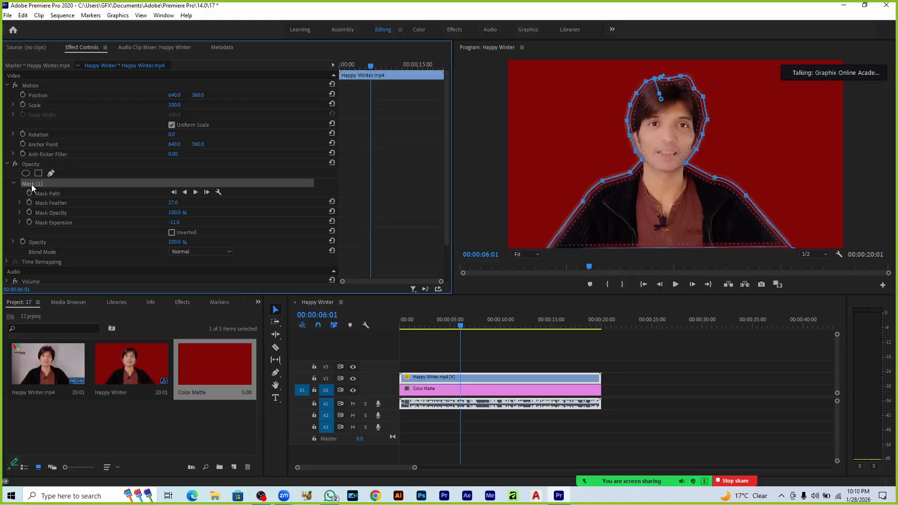
key("Delete")
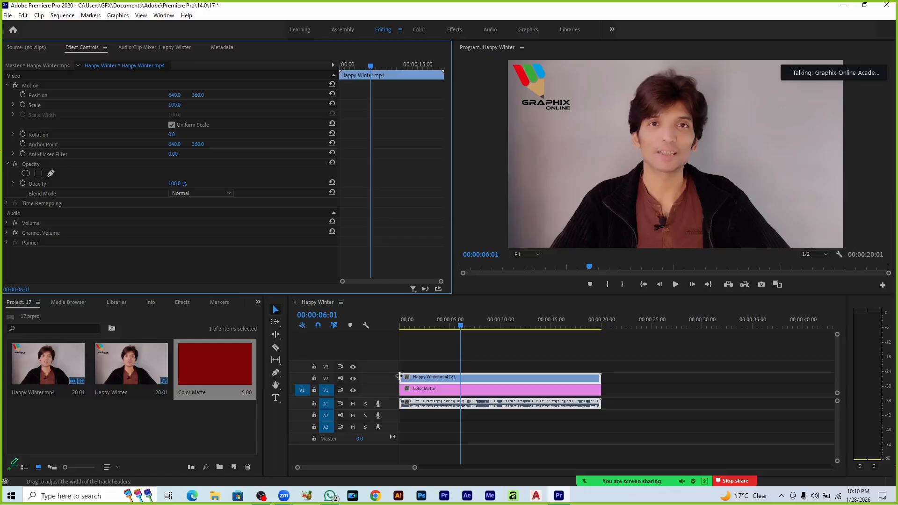
Search the effects for "ultra" and apply Ultra Key to the Happy Winter clip on V2
left_click(180, 302)
left_click(62, 314)
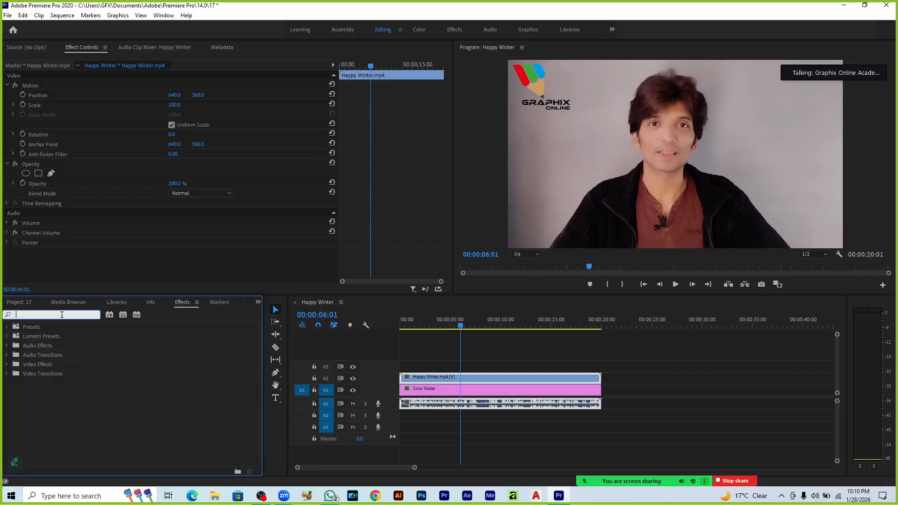
type("ul")
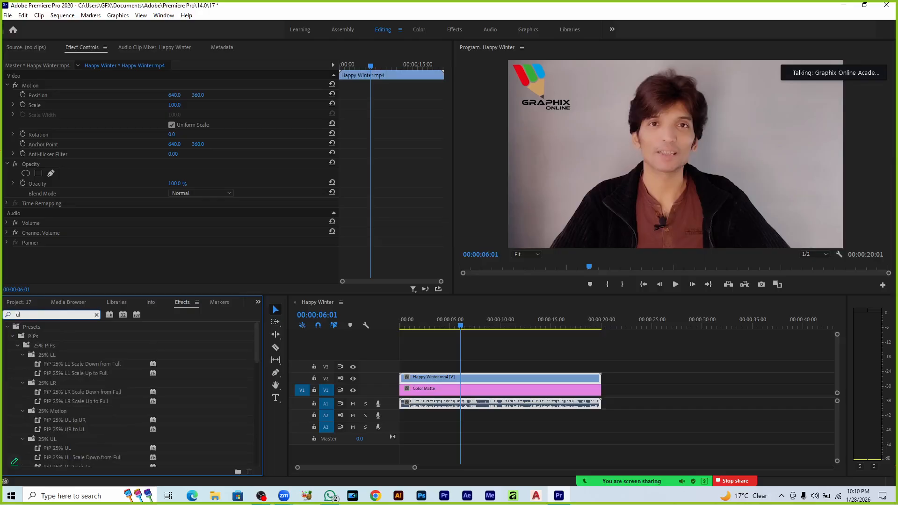
type("tra")
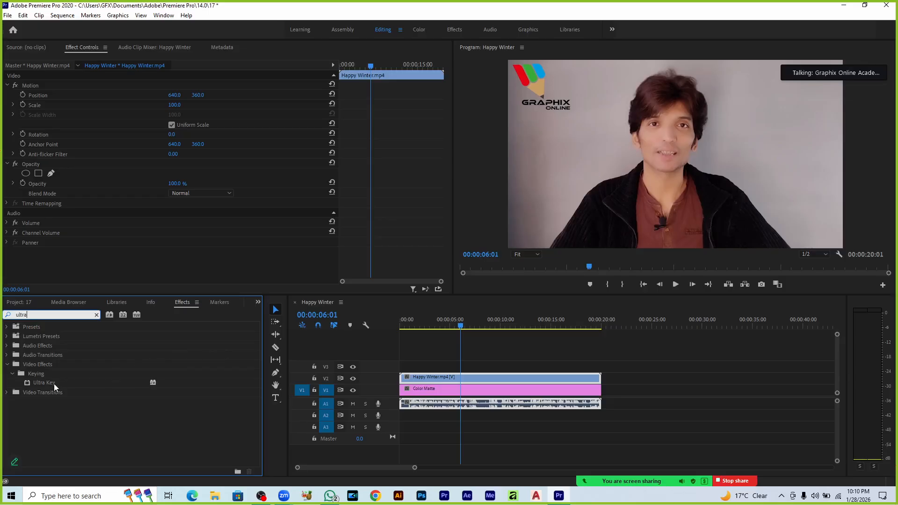
left_click_drag(54, 383, 422, 378)
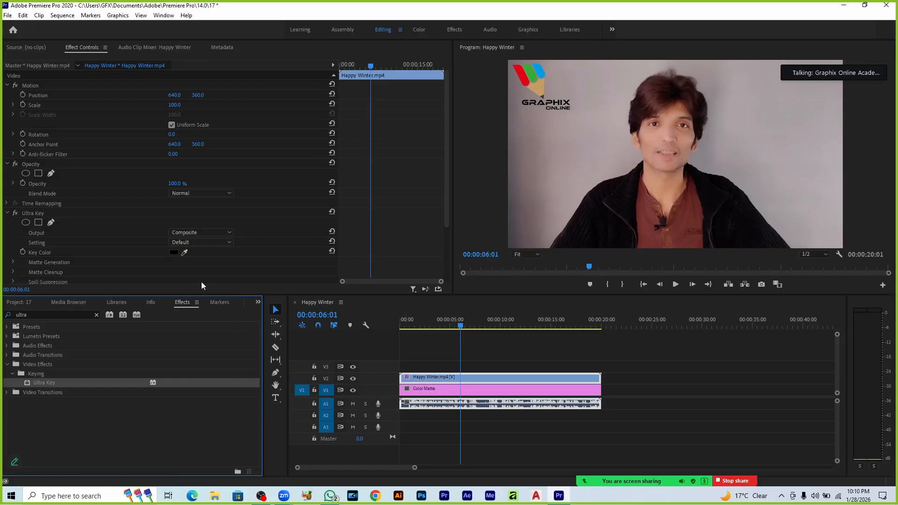
Sample the grey wall near the frame's lower-left edge as Ultra Key's key color and set its Setting to Aggressive
left_click(185, 252)
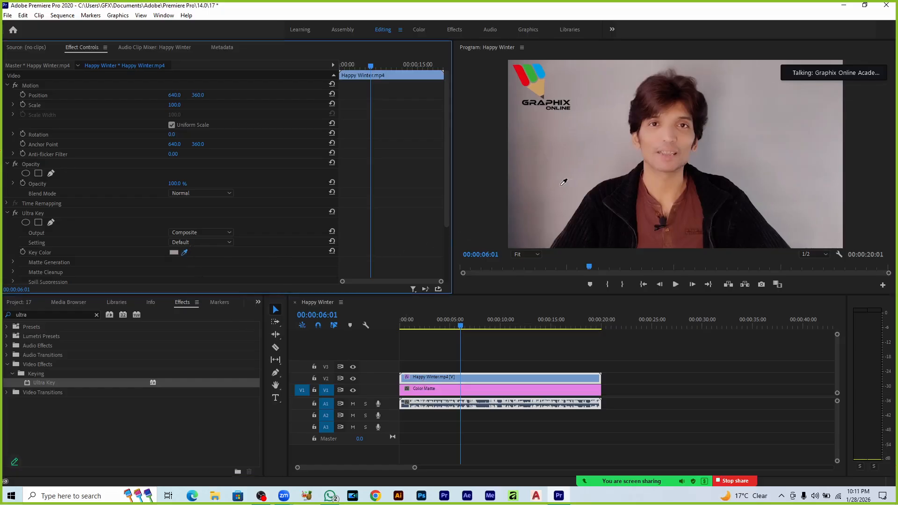
left_click(537, 209)
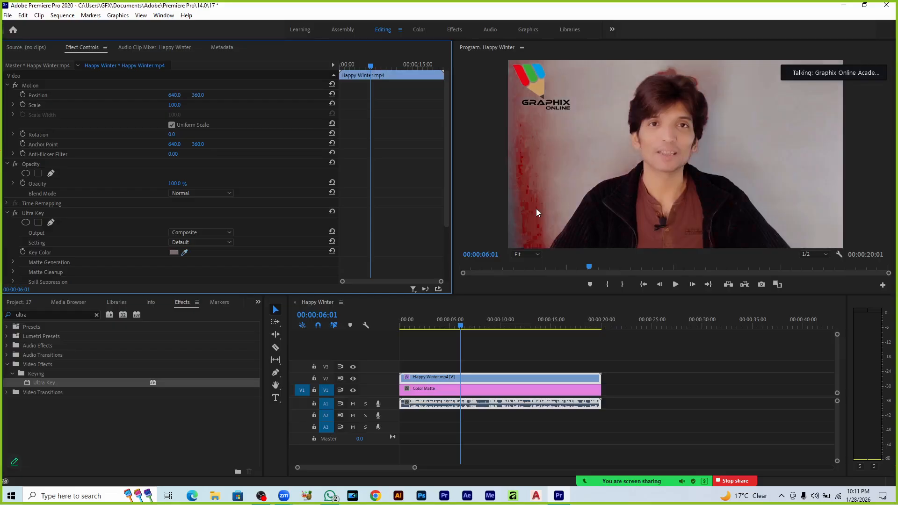
left_click(217, 243)
left_click(206, 272)
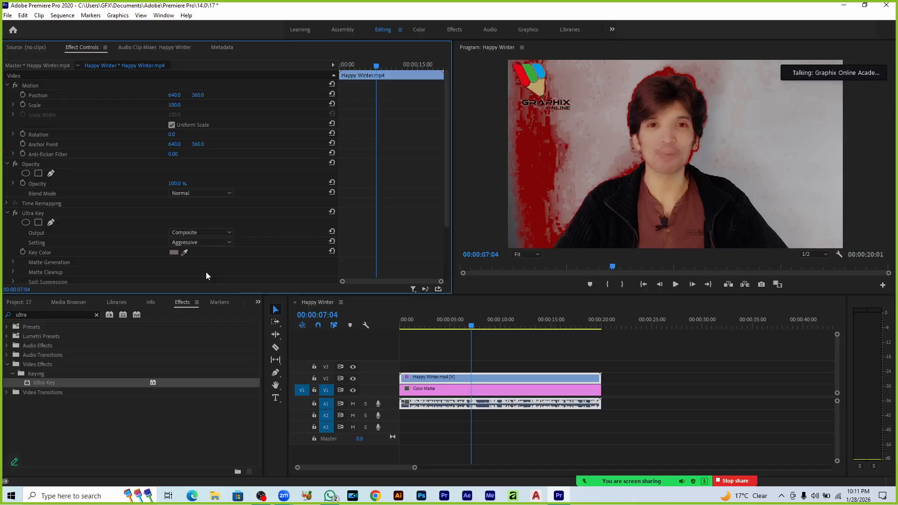
At 00:00:07:04, resample Ultra Key's key color from the wall between the logo and the man, and play to 00:00:08:16
left_click(185, 254)
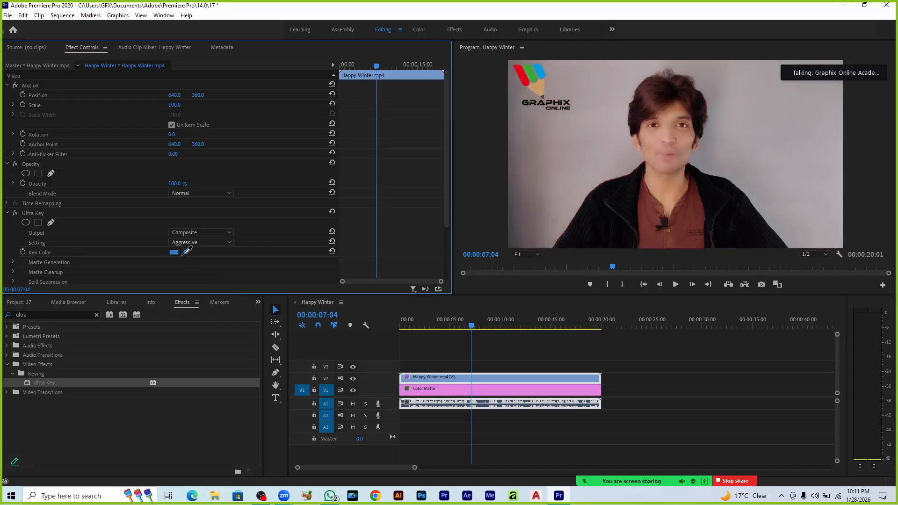
left_click(605, 141)
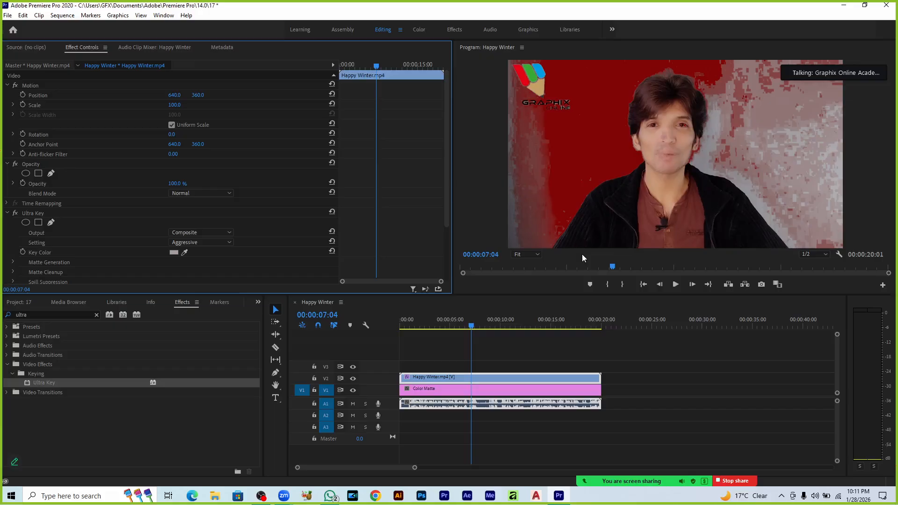
key("space")
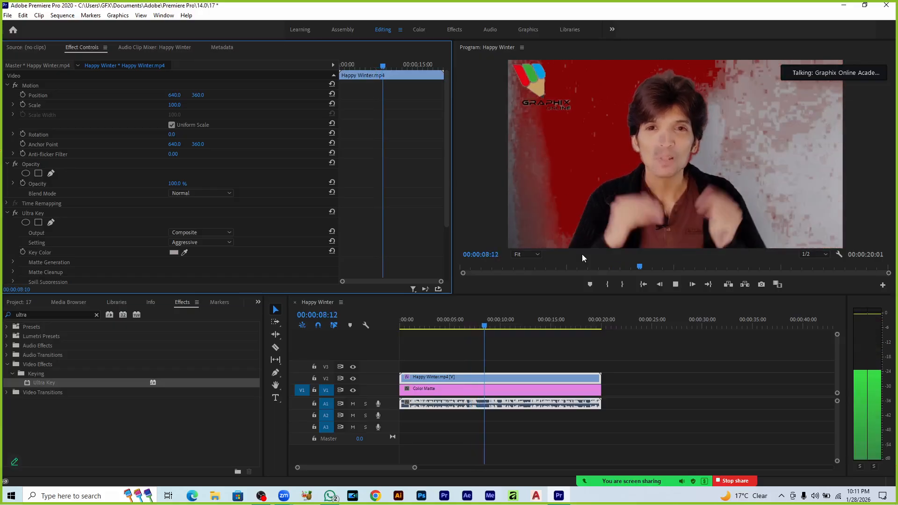
key("space")
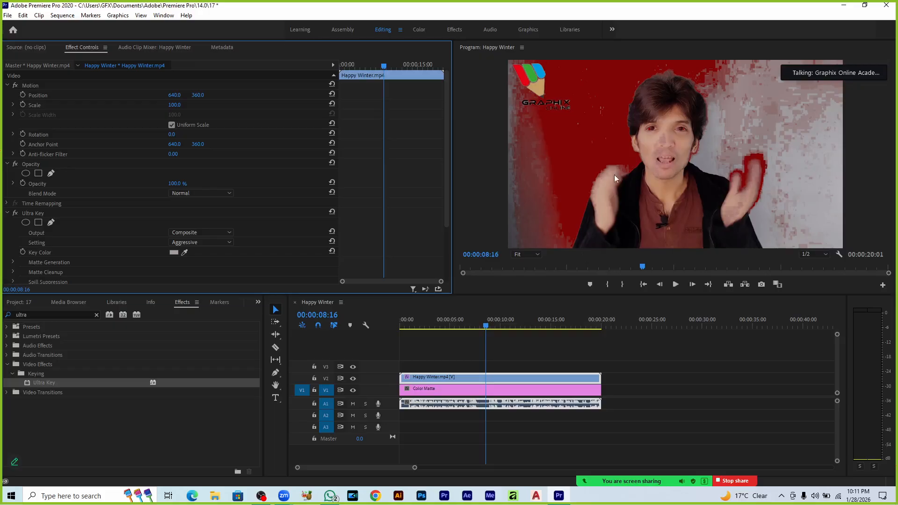
Examine the keyed frame at 100%, 10% and 75% magnification, and return the program view to Fit
left_click(535, 255)
left_click(527, 317)
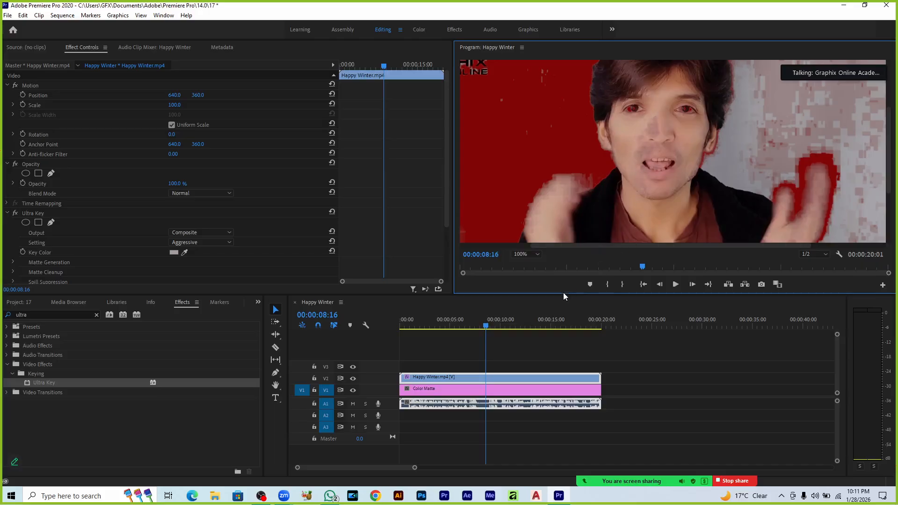
left_click(520, 254)
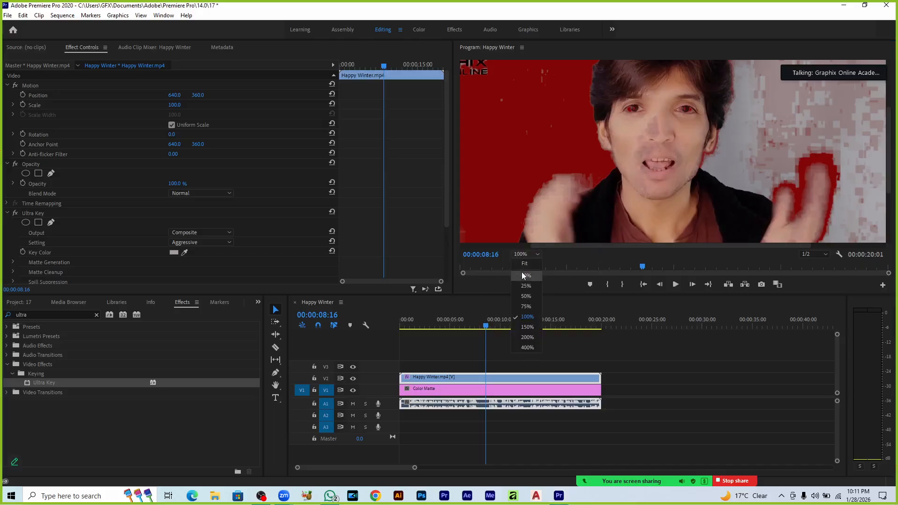
left_click(524, 276)
left_click(531, 256)
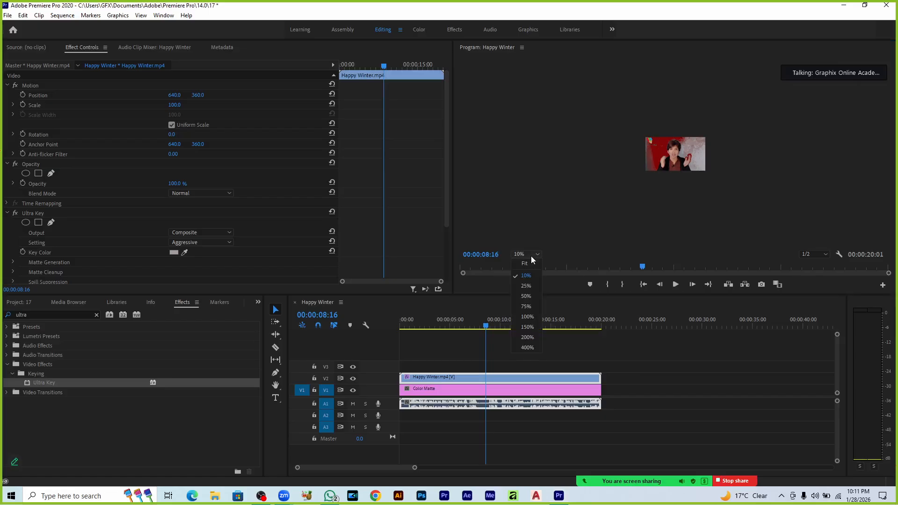
left_click(533, 307)
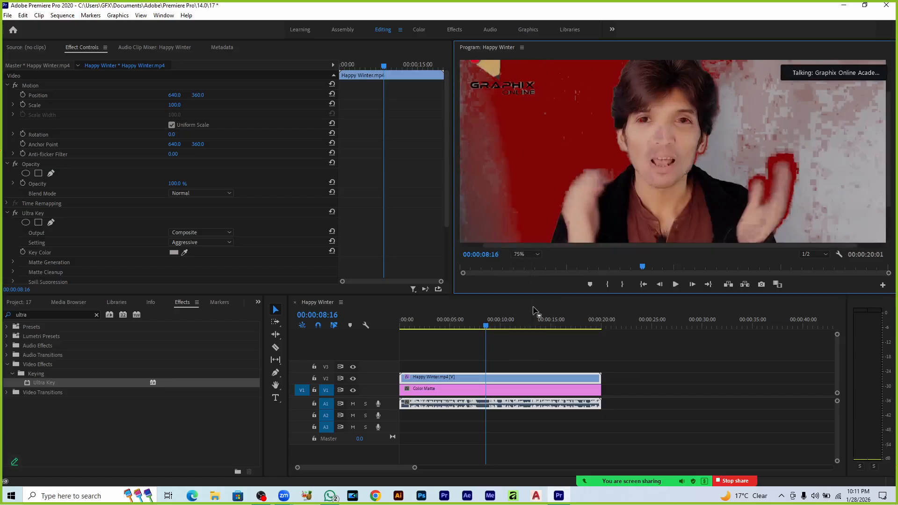
left_click(524, 255)
left_click(526, 268)
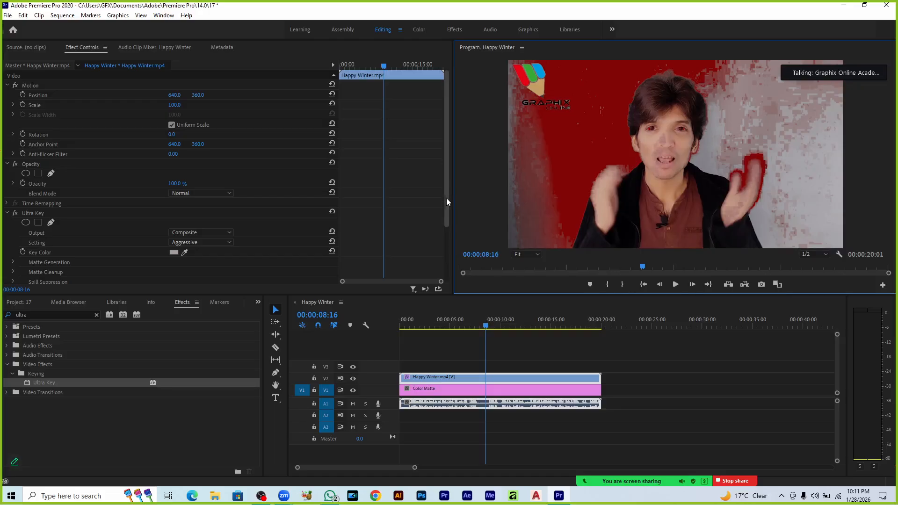
Resample Ultra Key's key color from the wall below the logo at 00:00:08:16
left_click_drag(446, 198, 444, 240)
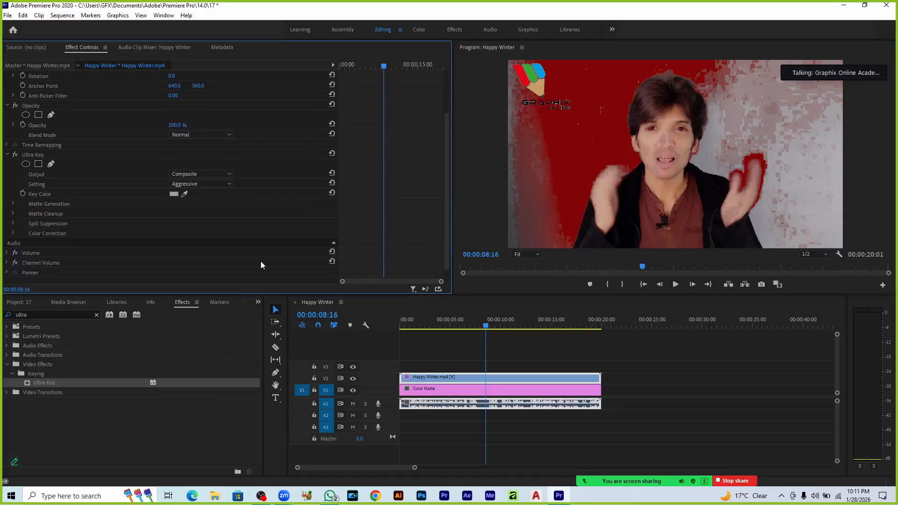
left_click(185, 194)
left_click(524, 182)
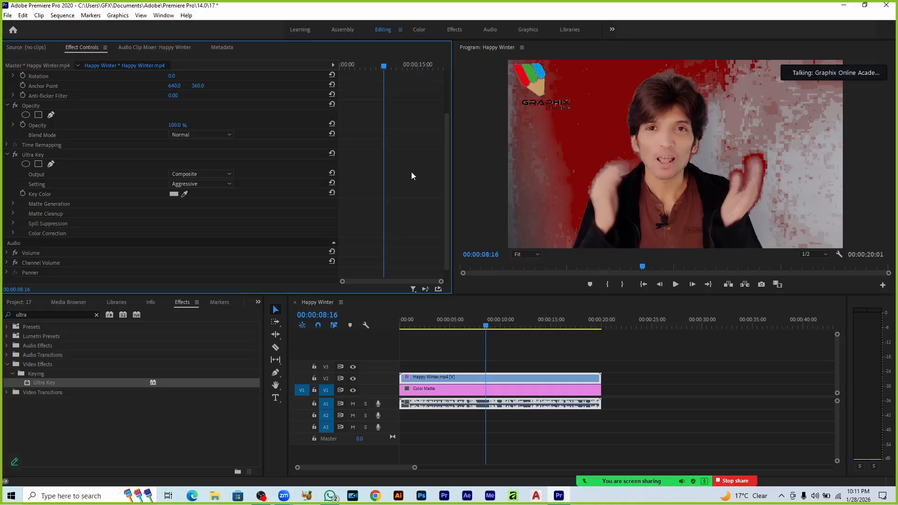
Set Ultra Key's matte generation to Transparency 19, Highlight 40 and Shadow 46
left_click(13, 203)
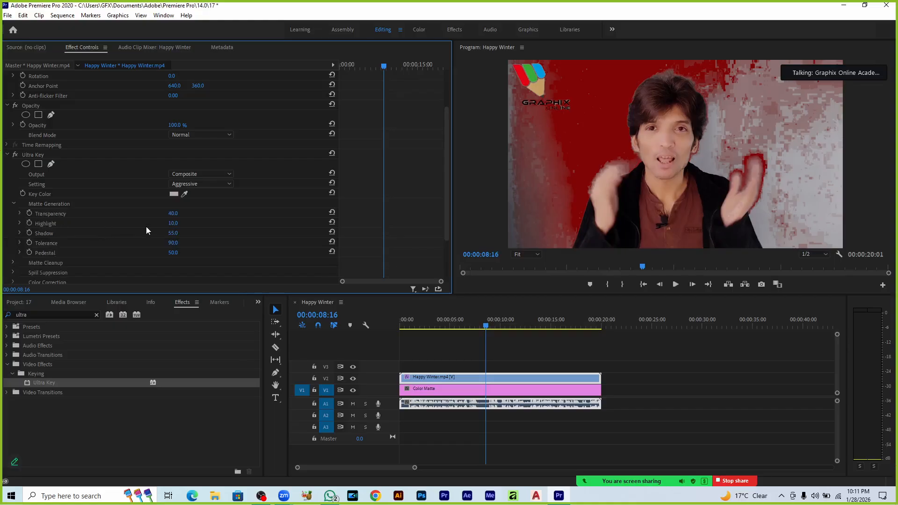
mouse_move(173, 212)
left_mouse_down()
mouse_move(195, 213)
mouse_move(174, 213)
mouse_move(182, 213)
left_mouse_up()
mouse_move(174, 213)
left_mouse_down()
mouse_move(165, 213)
mouse_move(182, 214)
left_mouse_up()
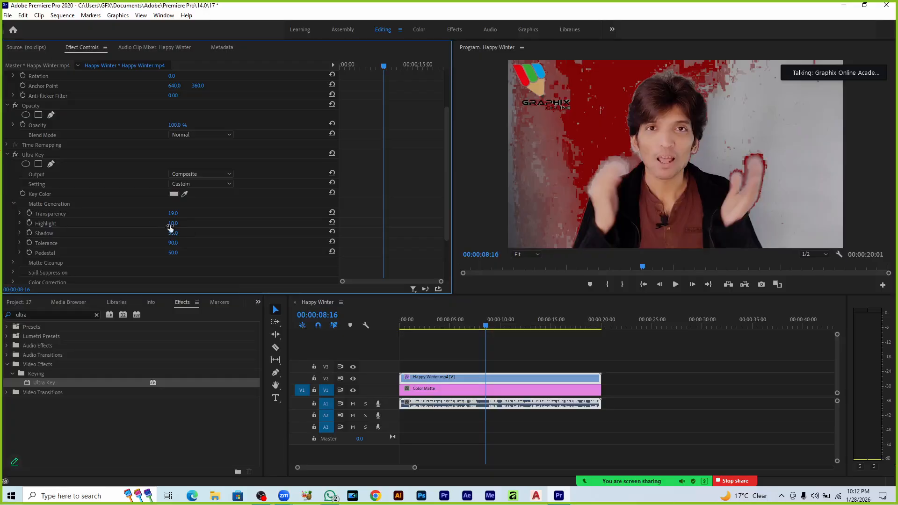
left_click_drag(172, 223, 179, 223)
mouse_move(173, 233)
left_mouse_down()
mouse_move(182, 233)
mouse_move(171, 232)
left_mouse_up()
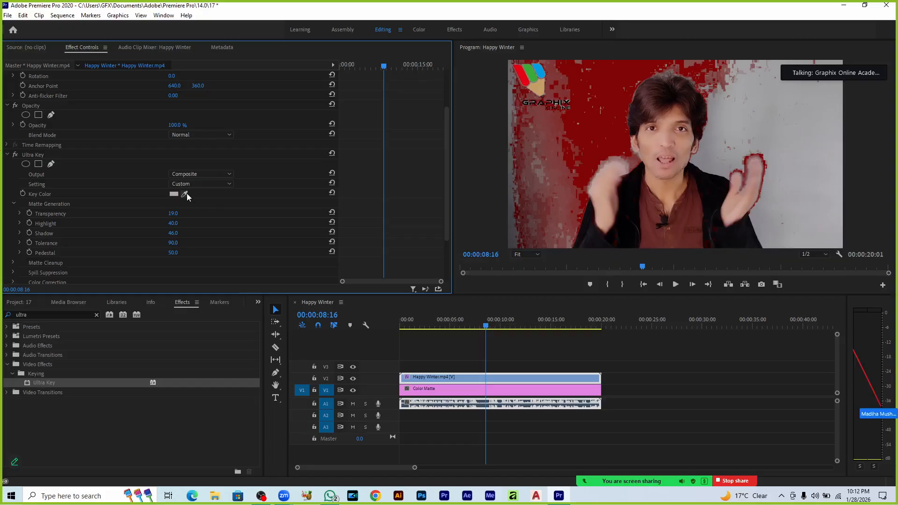
Sample the wall in the frame's lower-left area as the key color again and reduce Ultra Key's Shadow to 0
left_click_drag(186, 193, 531, 206)
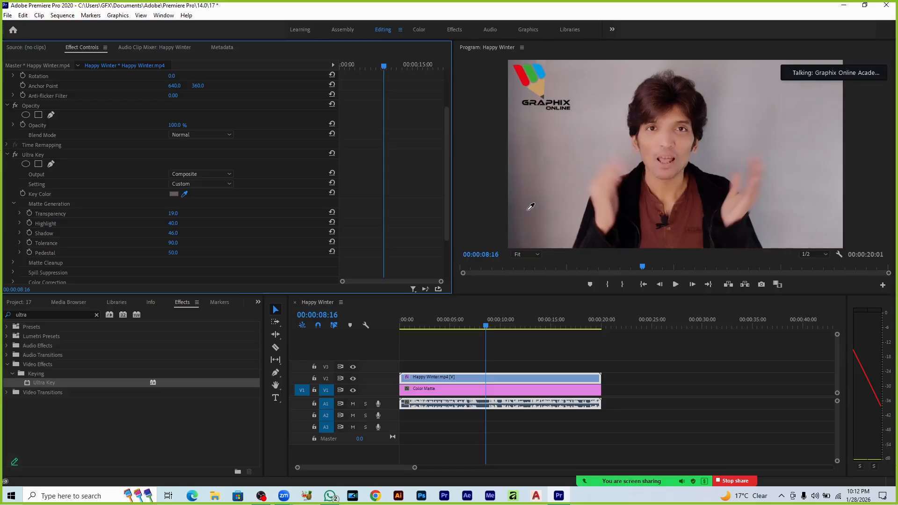
left_click(527, 209)
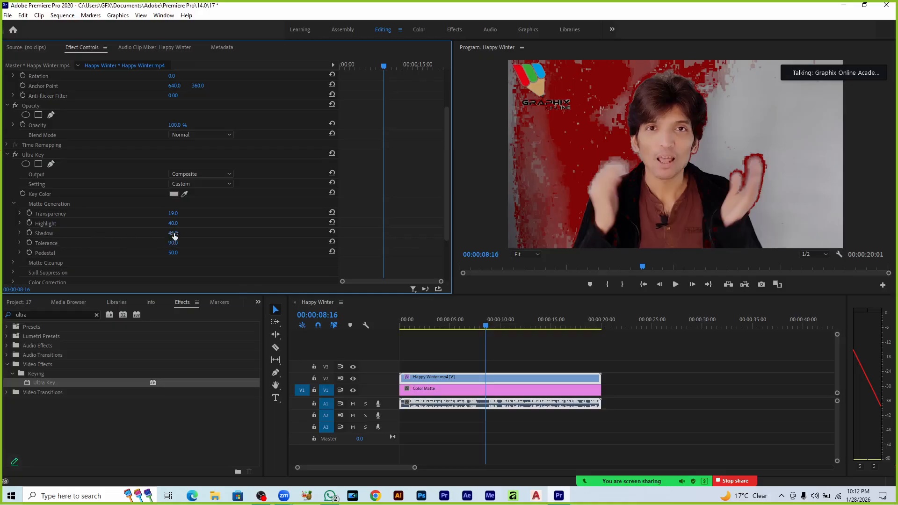
left_click_drag(174, 236, 170, 236)
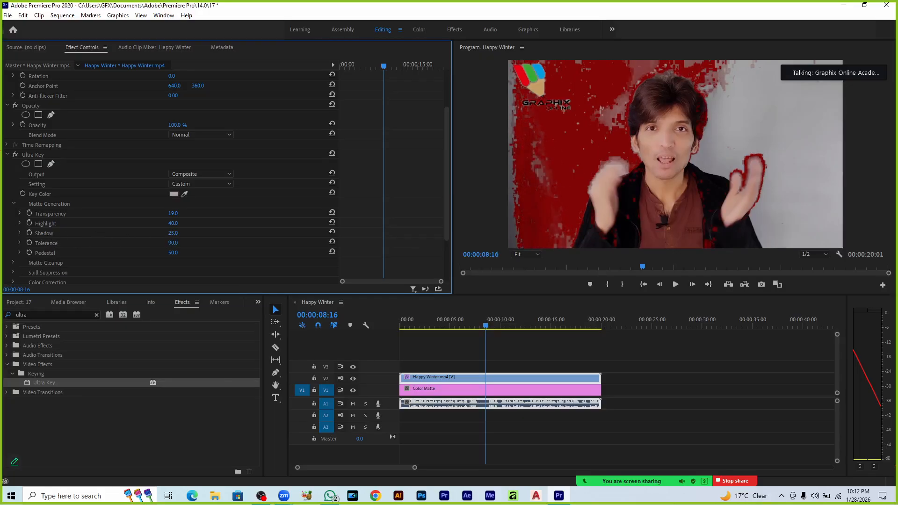
left_click_drag(173, 233, 170, 233)
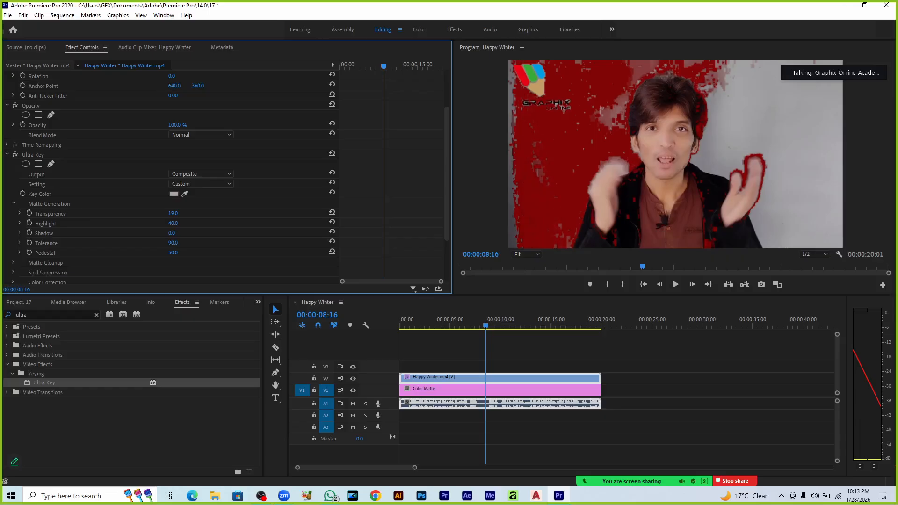
Set Ultra Key's matte generation to Shadow 45, Tolerance 89 and Pedestal 100 on the Happy Winter clip
left_click_drag(172, 233, 192, 233)
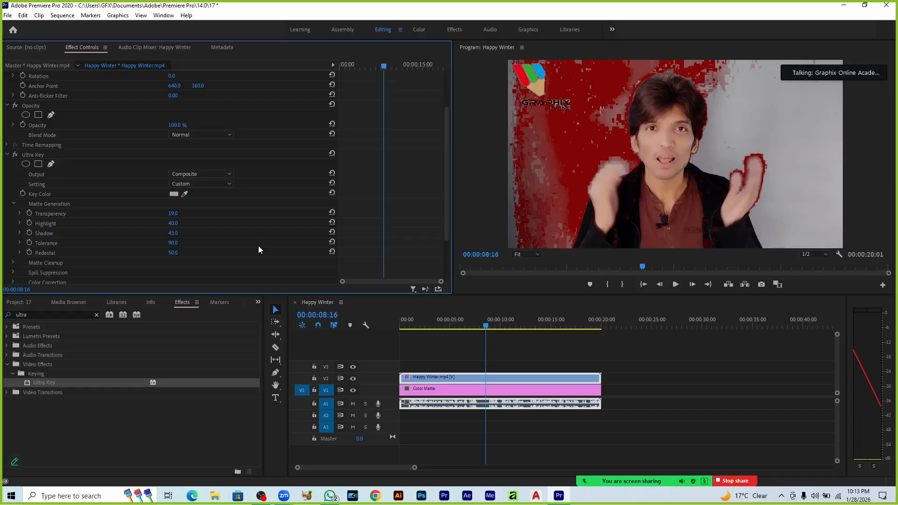
mouse_move(174, 234)
left_mouse_down()
mouse_move(189, 243)
mouse_move(177, 243)
left_mouse_up()
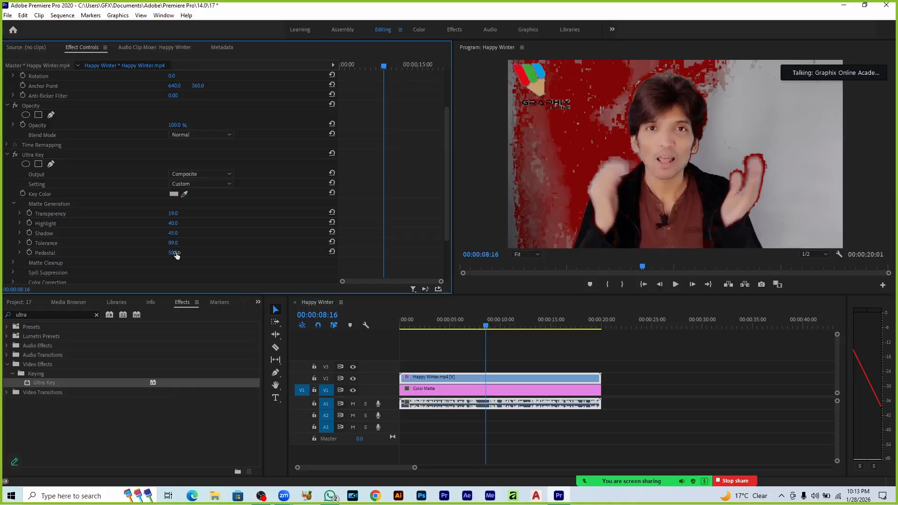
left_click_drag(174, 253, 202, 241)
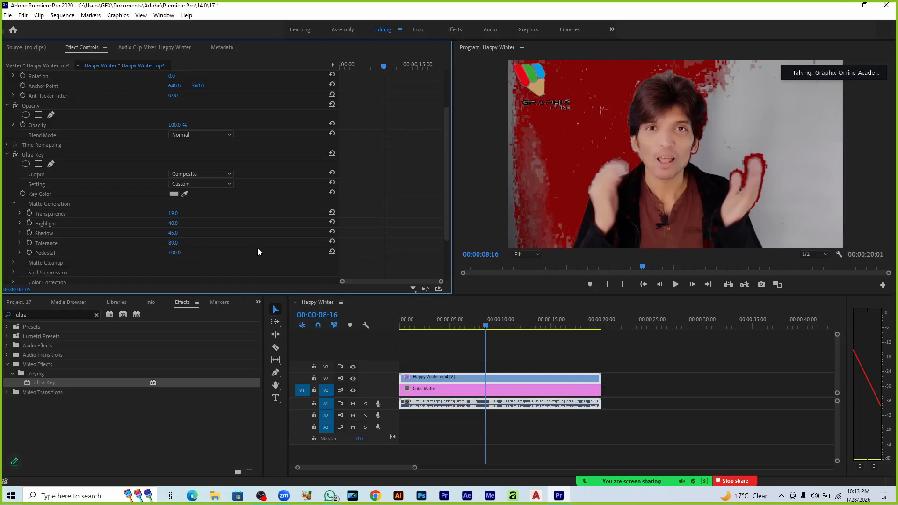
Set Ultra Key's matte cleanup to Choke 70, Soften 37, Contrast 28 and Mid Point 83
scroll(258, 248, "down", 2)
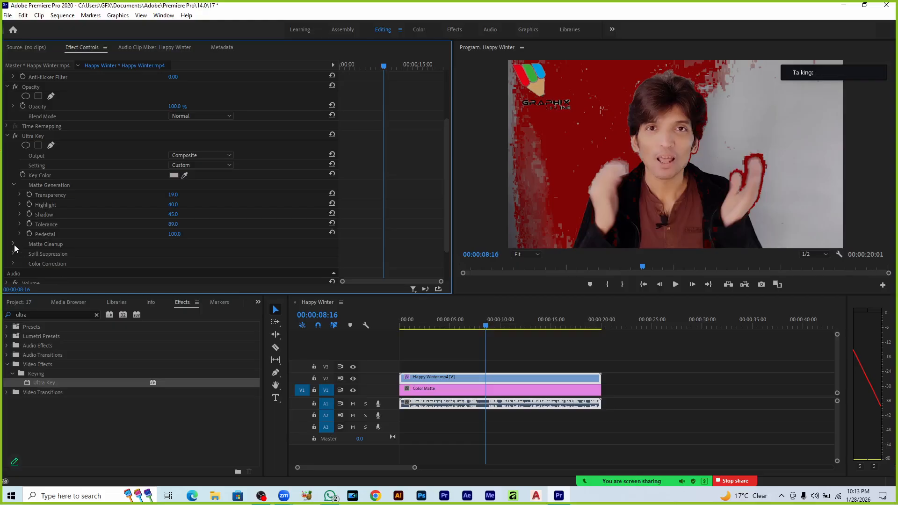
left_click(14, 245)
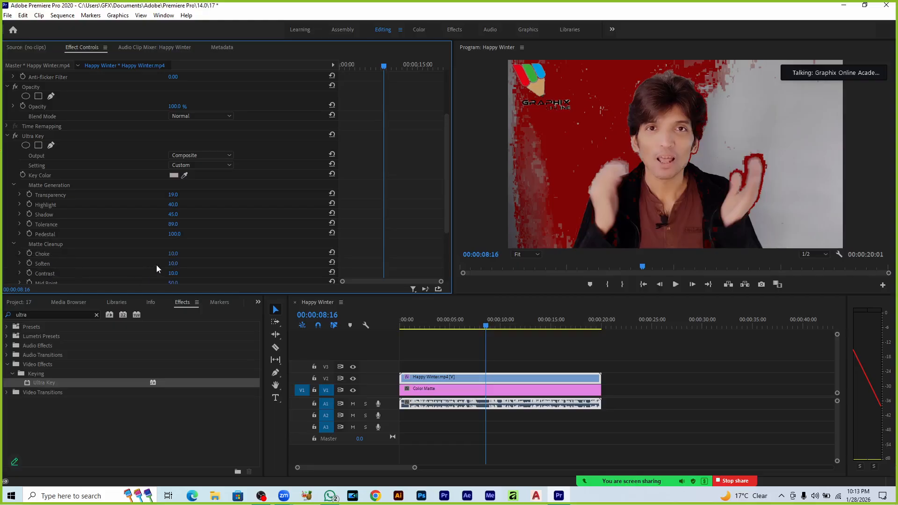
mouse_move(173, 253)
left_mouse_down()
mouse_move(181, 259)
mouse_move(175, 266)
mouse_move(182, 263)
mouse_move(176, 274)
mouse_move(188, 273)
mouse_move(178, 247)
mouse_move(193, 247)
mouse_move(184, 247)
left_mouse_up()
scroll(196, 256, "down", 4)
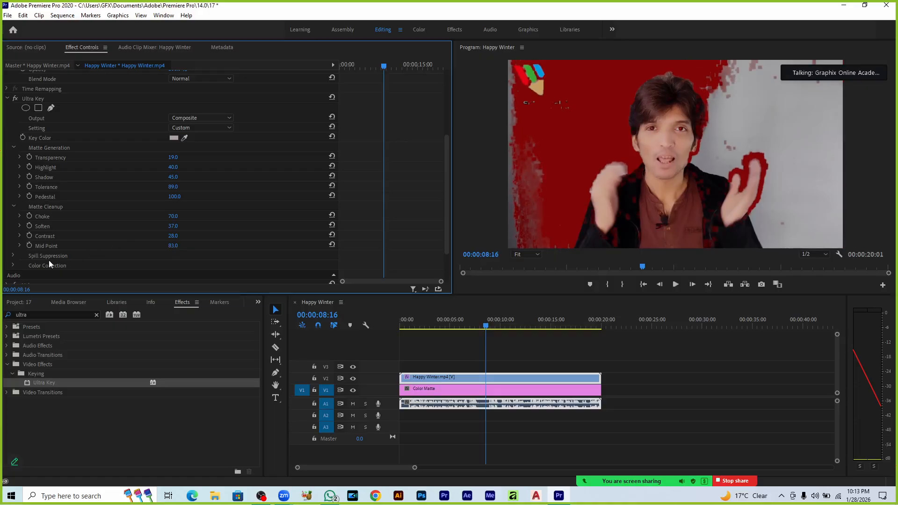
Set Ultra Key's spill suppression to Range 55, Spill 53 and Luma 100
left_click(12, 255)
left_click_drag(171, 266, 178, 266)
scroll(217, 243, "down", 2)
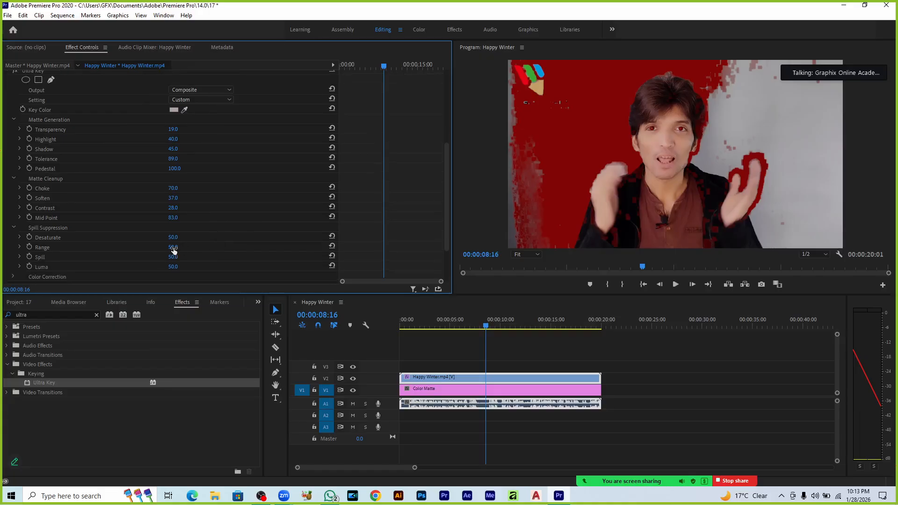
left_click_drag(173, 251, 187, 267)
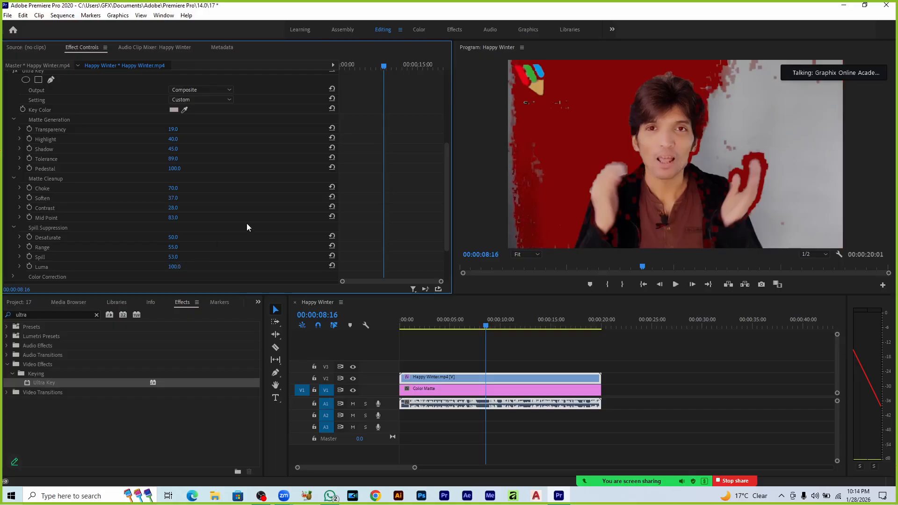
scroll(246, 223, "down", 2)
scroll(247, 228, "up", 3)
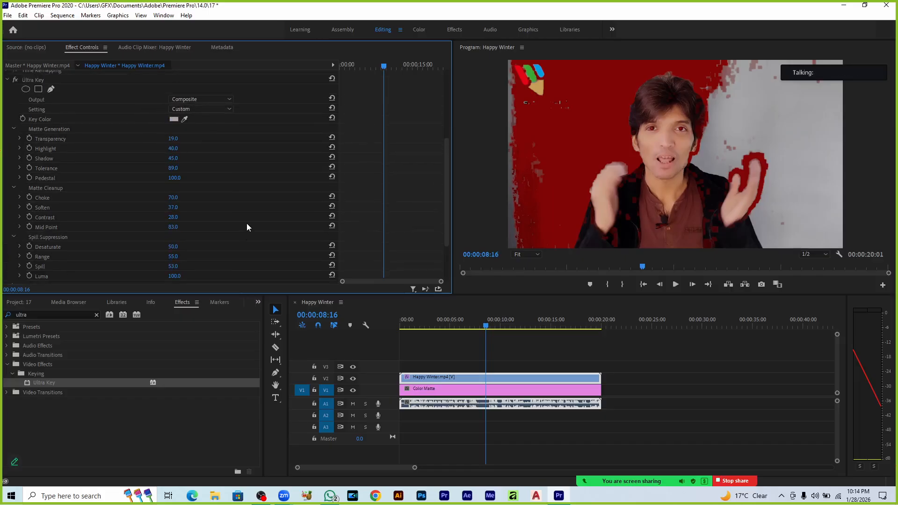
Try Transparency 69 with Highlight 95, and settle on Transparency 20, Highlight 25, Shadow 41, Tolerance 84 and Pedestal 85 for Ultra Key
mouse_move(168, 139)
left_mouse_down()
mouse_move(180, 139)
mouse_move(174, 148)
left_mouse_up()
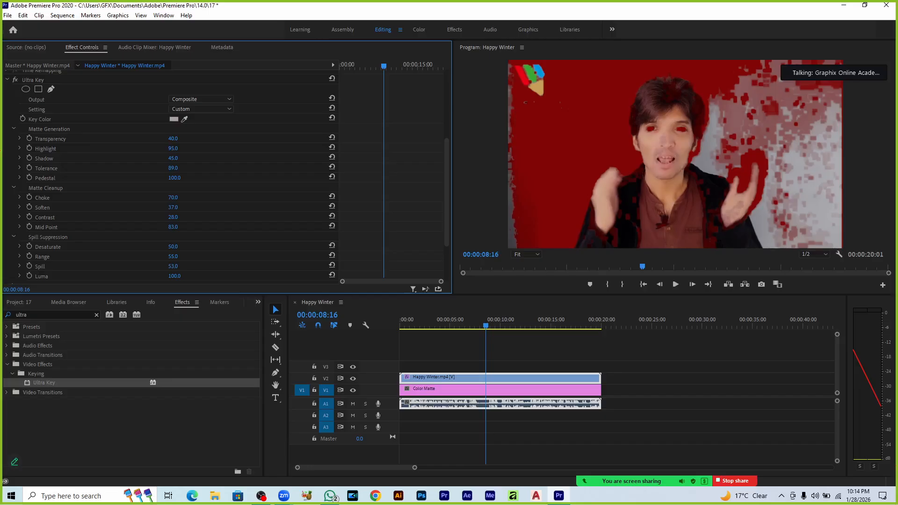
left_click(179, 139)
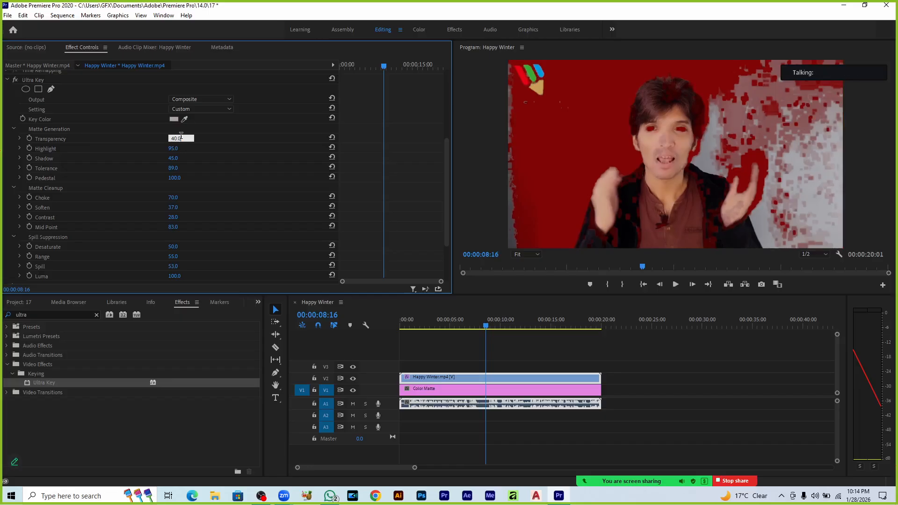
type("69")
key("Return")
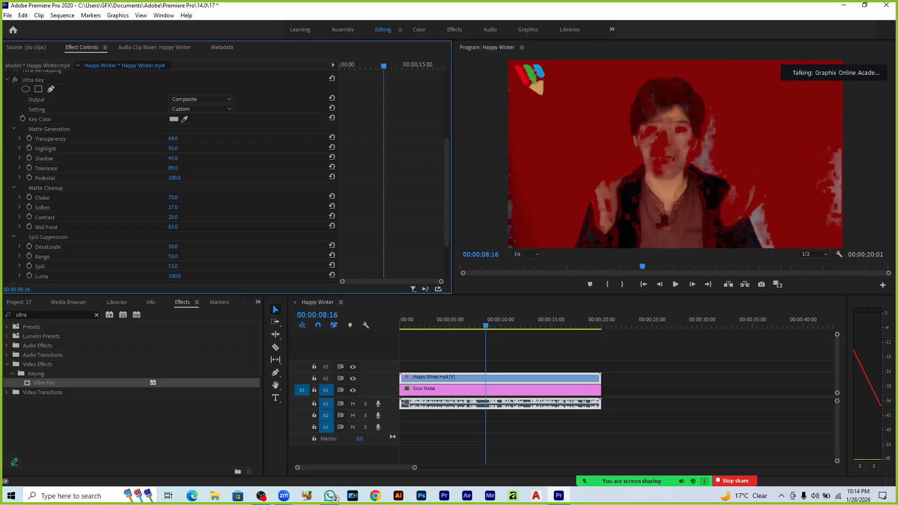
left_click_drag(173, 138, 181, 178)
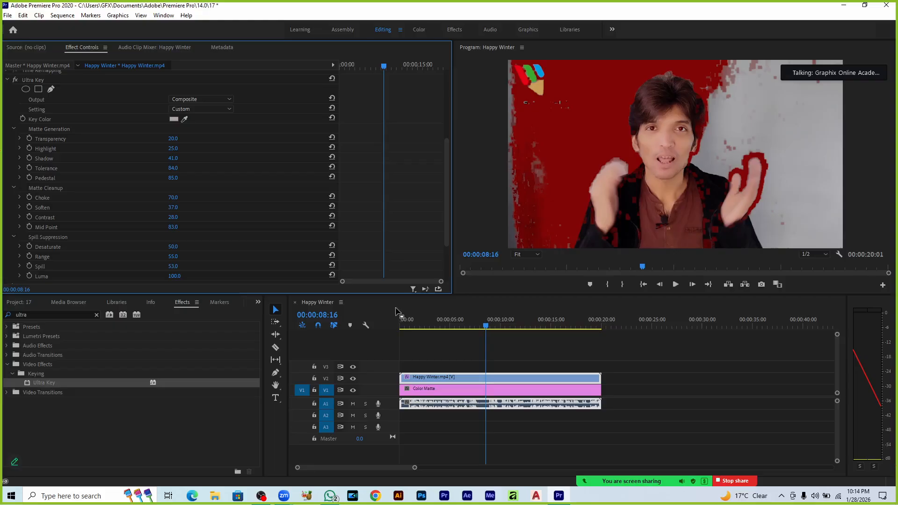
Delete the Happy Winter clip from the timeline and import pexels-nick-bondarev-6377745 from the Workout folder inside pp > videos
left_click(508, 378)
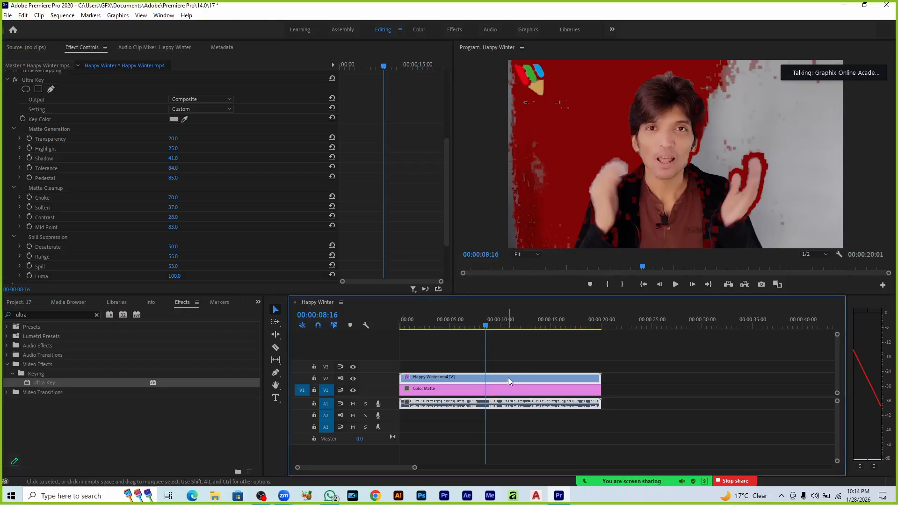
key("Delete")
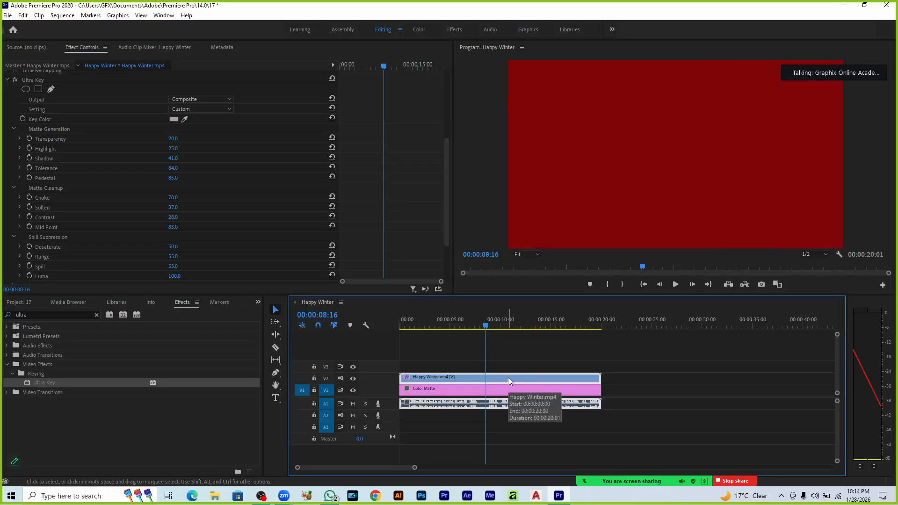
left_click(14, 302)
double_click(128, 448)
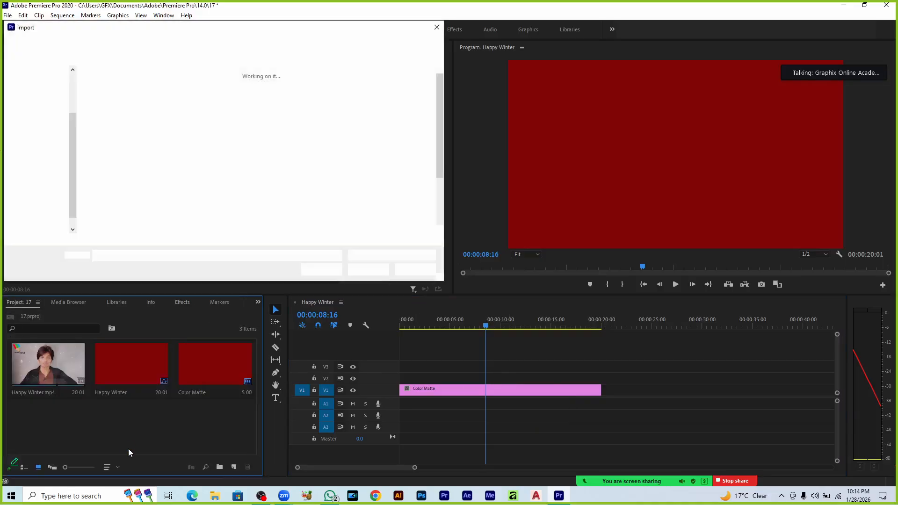
scroll(276, 220, "down", 1)
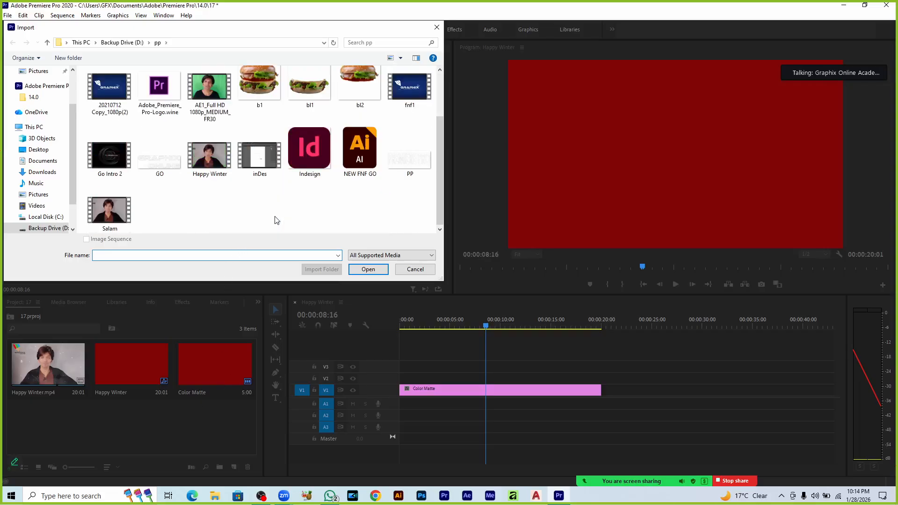
left_click(158, 43)
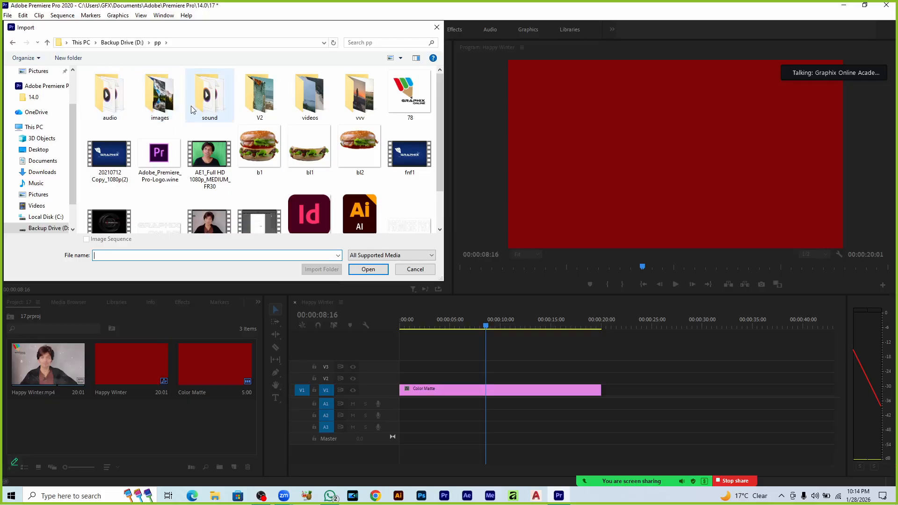
double_click(310, 95)
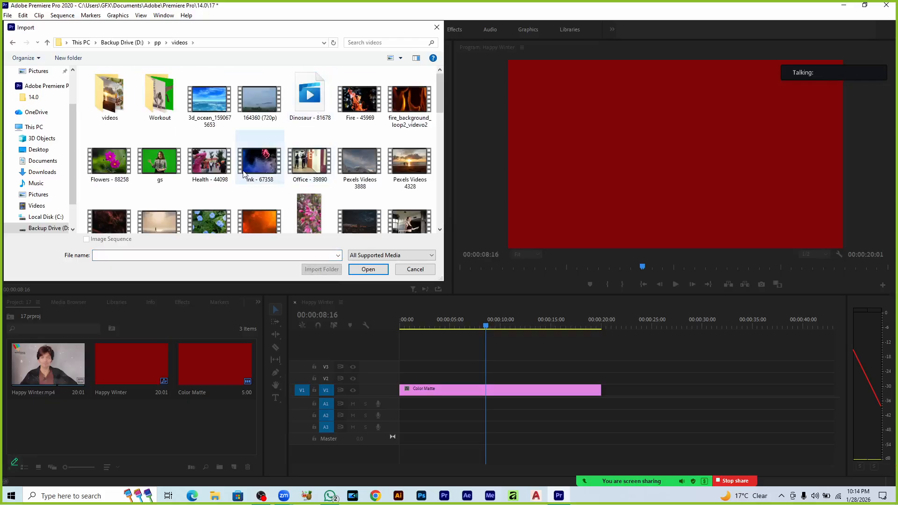
scroll(211, 163, "down", 1)
scroll(211, 164, "up", 1)
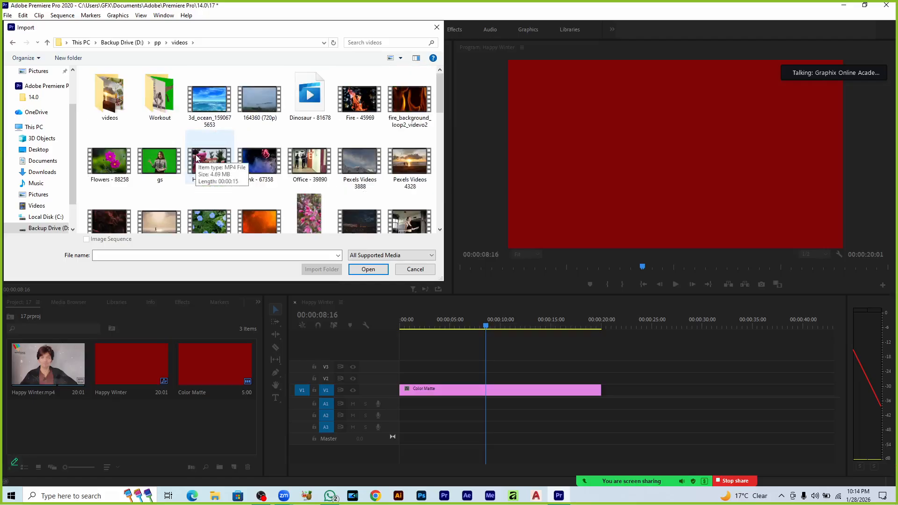
double_click(172, 98)
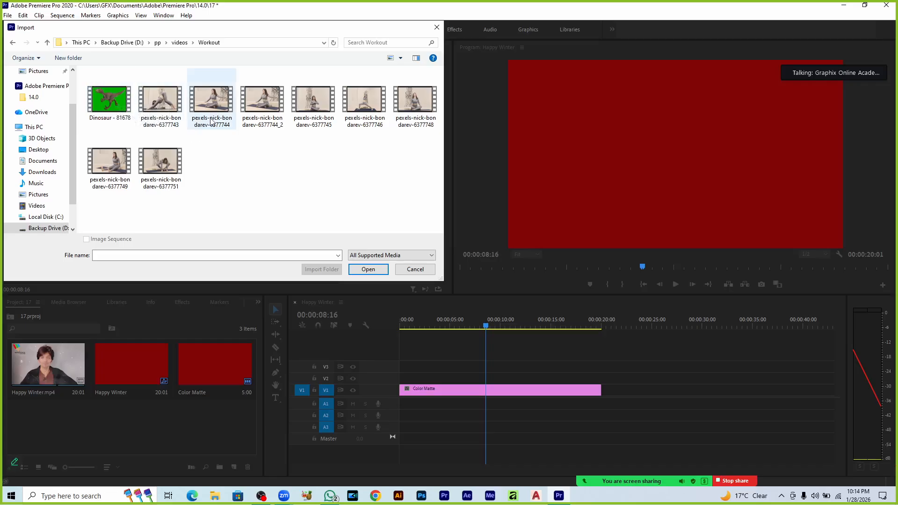
double_click(318, 107)
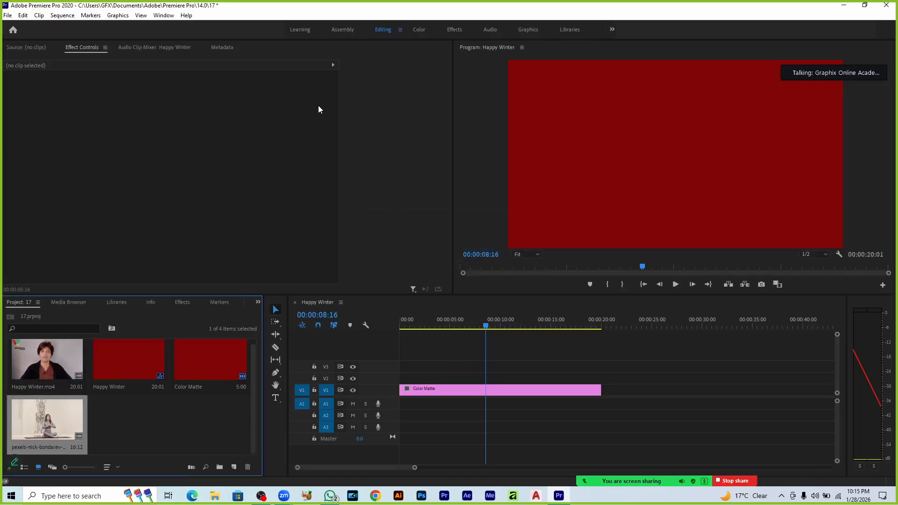
Place the imported yoga clip on V2 above the color matte at the sequence start and play it briefly
left_click_drag(63, 411, 390, 375)
key("space")
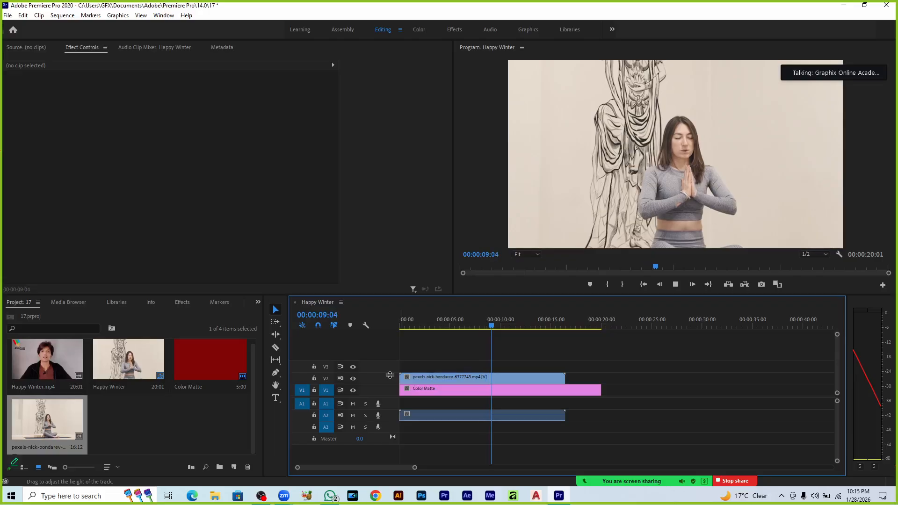
key("space")
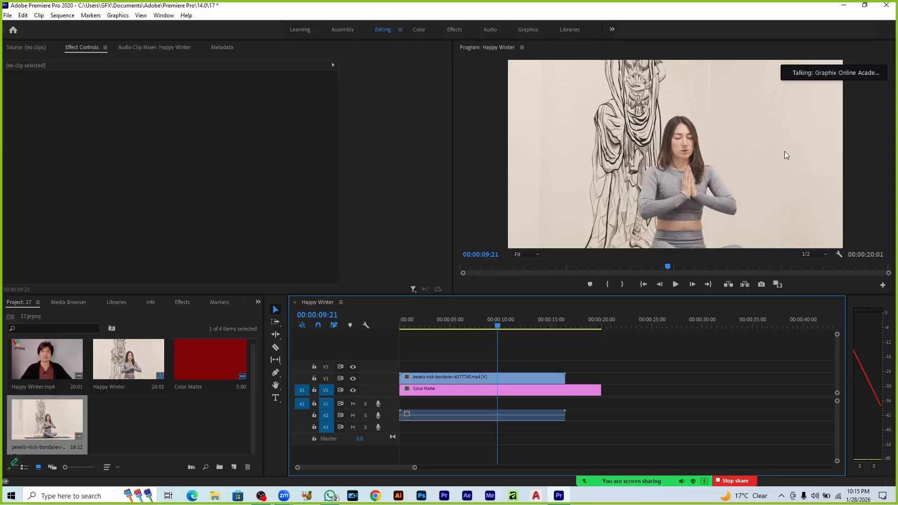
Apply the Ultra Key effect to the pexels-nick-bondarev-6377745 clip on V2
left_click(497, 381)
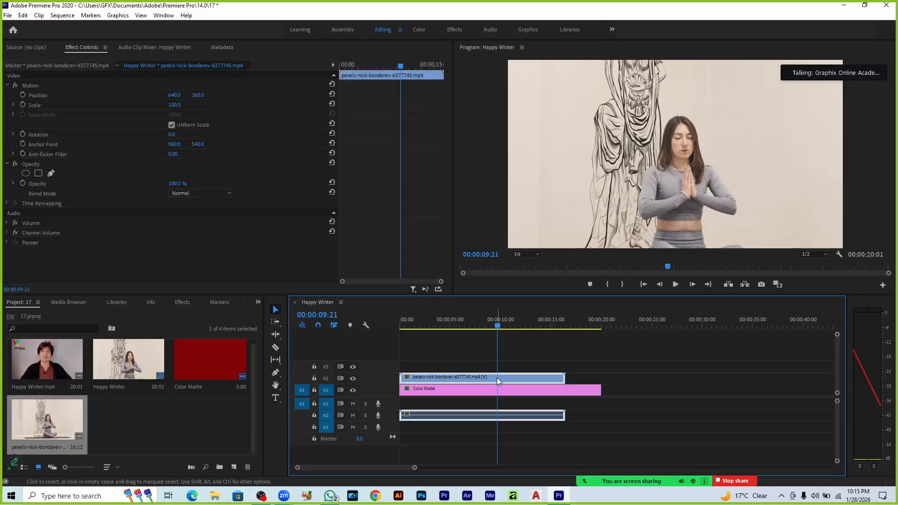
left_click(189, 301)
left_click_drag(74, 386, 426, 377)
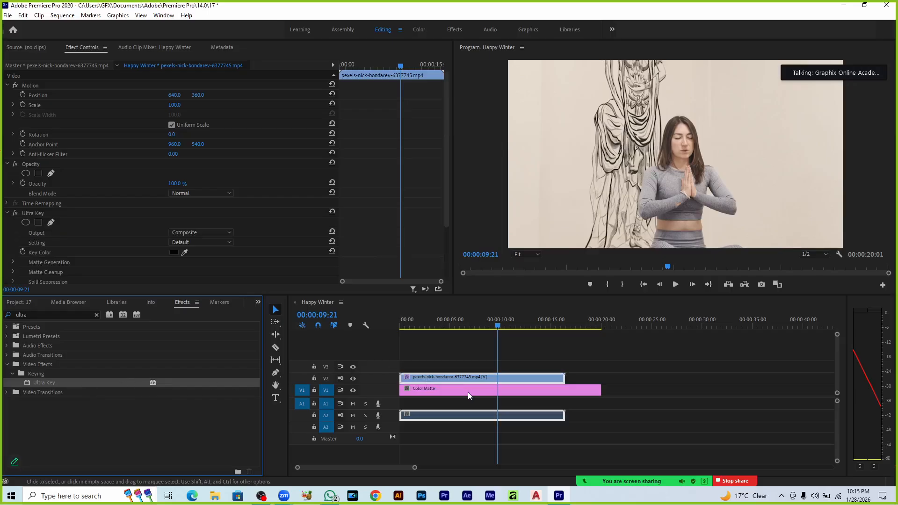
Fit the yoga clip to the sequence with Set to Frame Size
right_click(537, 377)
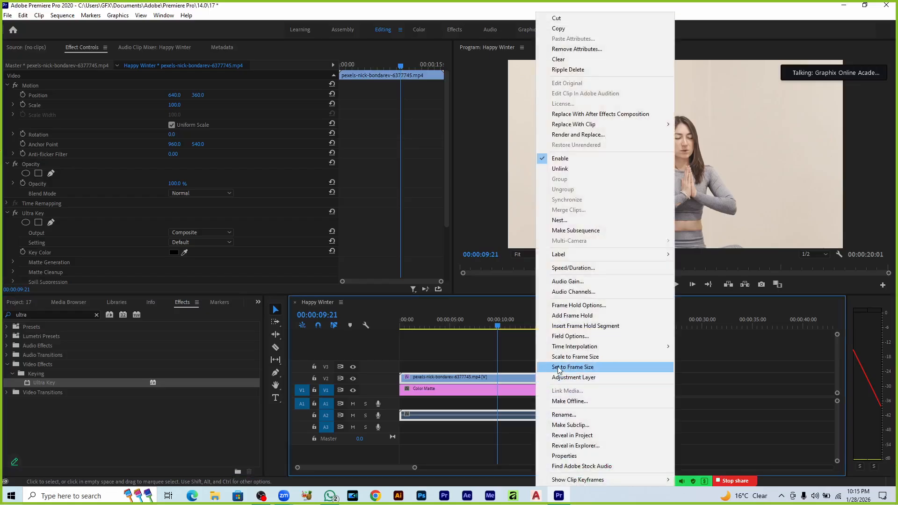
left_click(521, 252)
left_click(503, 377)
right_click(503, 376)
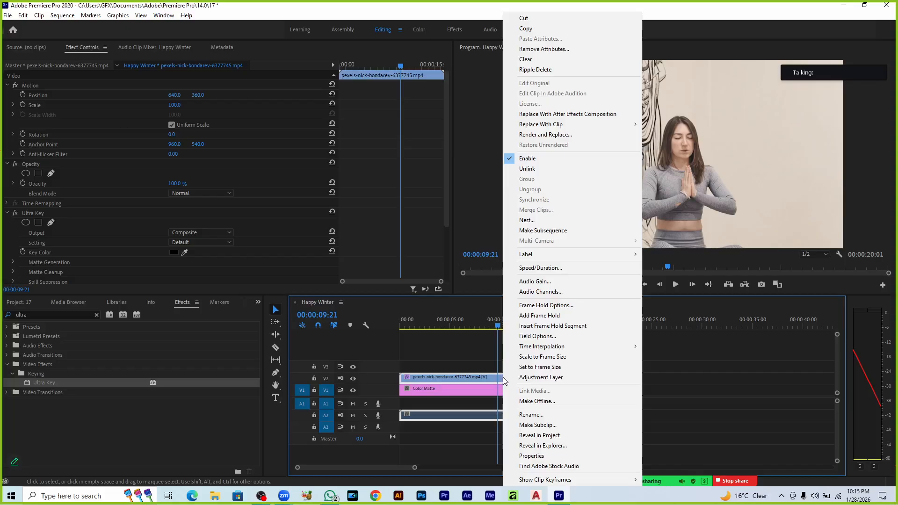
left_click(523, 367)
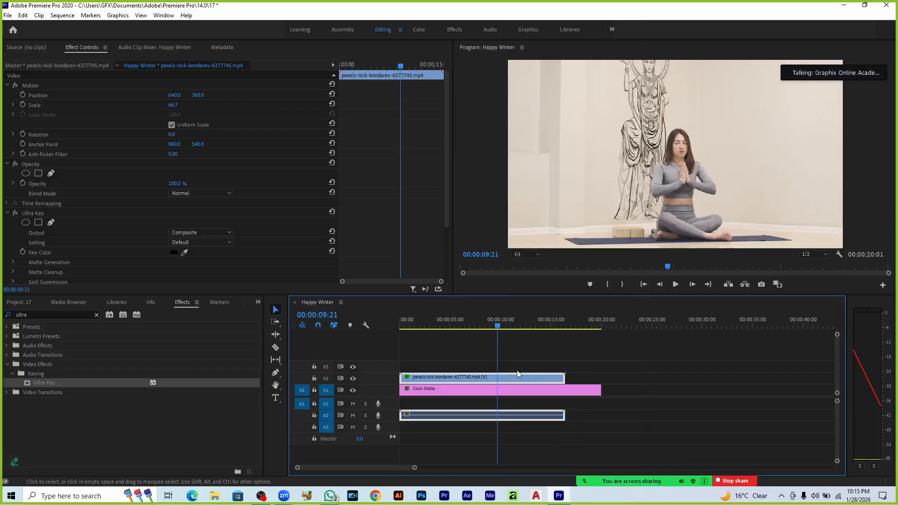
Sample the beige wall beside the woman's head as Ultra Key's key color and change the setting to Aggressive
left_click(185, 252)
left_click(733, 128)
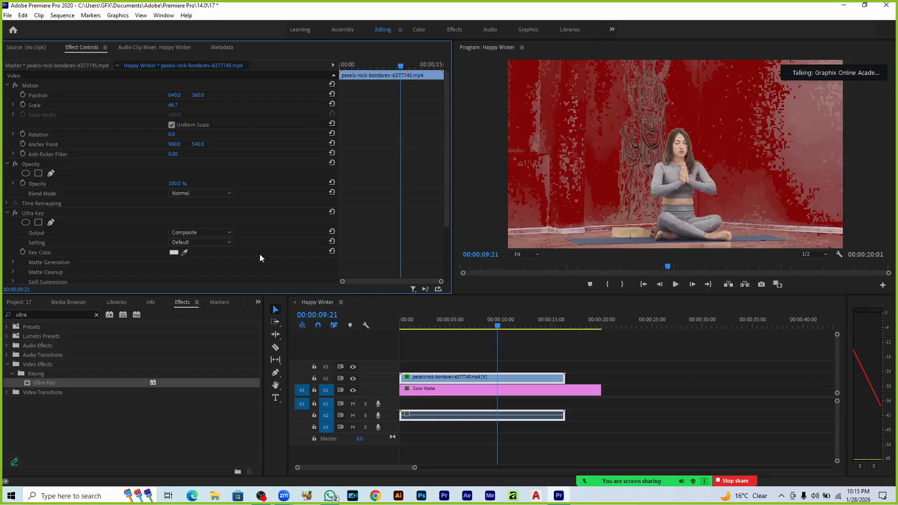
left_click(218, 234)
left_click(217, 239)
left_click(220, 268)
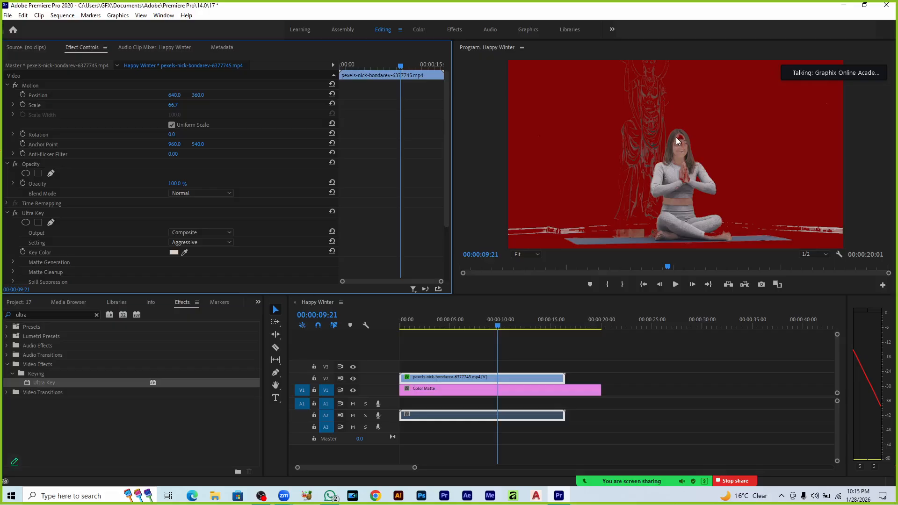
Resample Ultra Key's key color from the wall left of the statue drawing, first higher up and again nearer the drawing's base
left_click(184, 252)
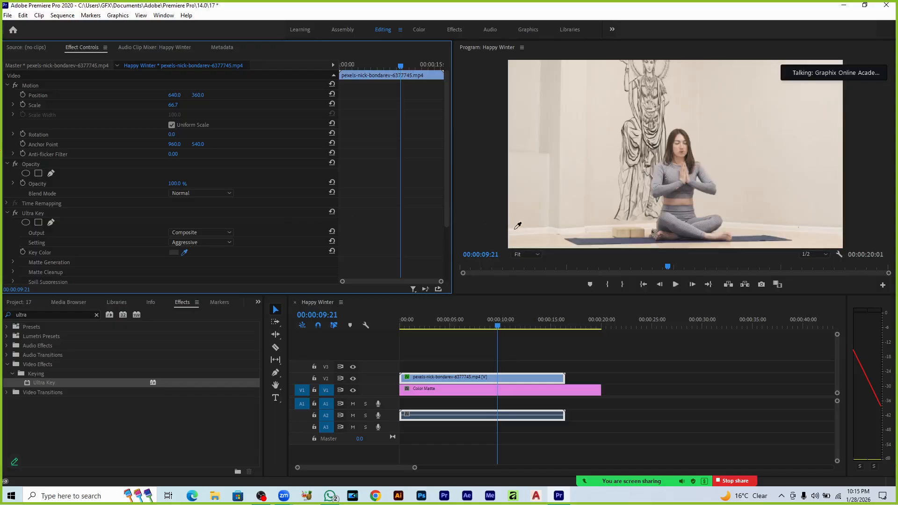
left_click(556, 140)
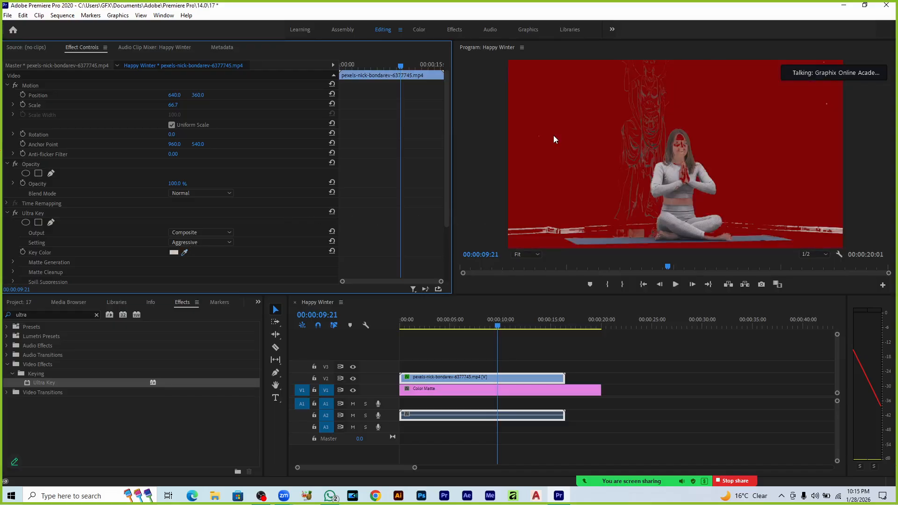
left_click(184, 253)
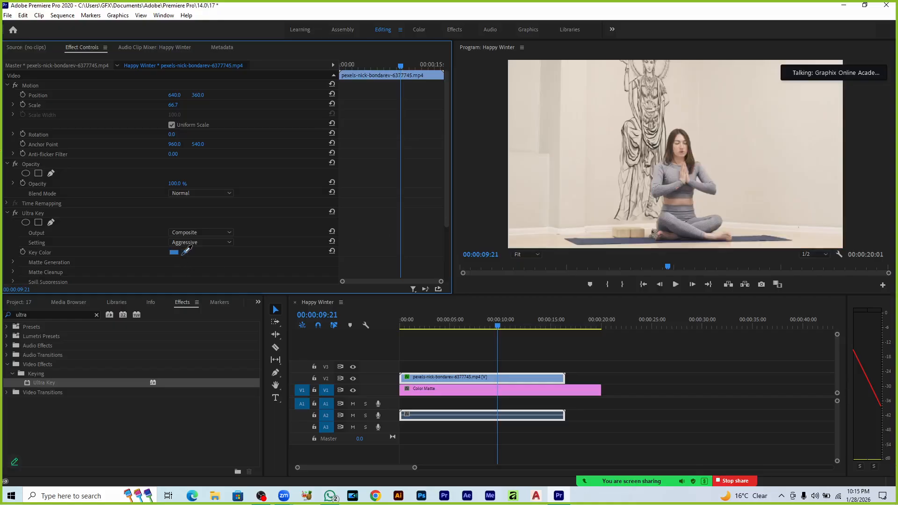
left_click(602, 192)
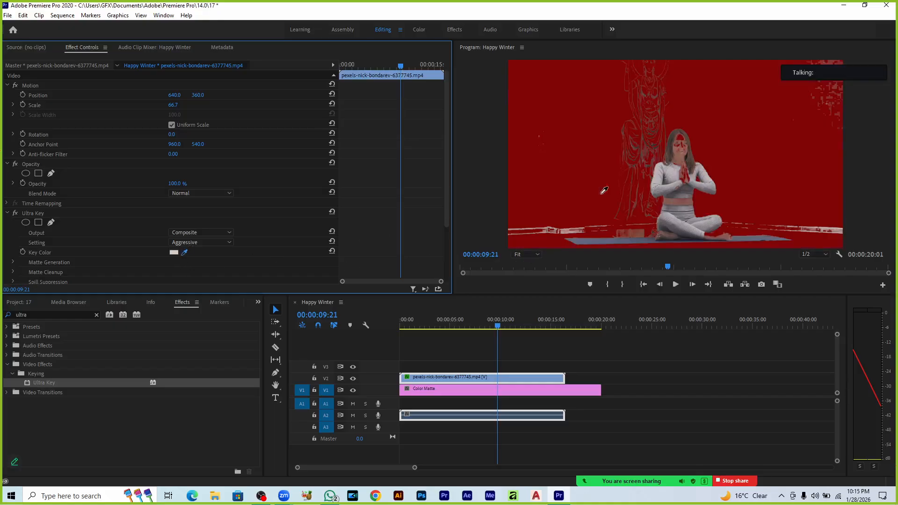
Change Ultra Key's setting to Relaxed, then set Matte Generation's Transparency to 89 and Highlight to 0
left_click(222, 241)
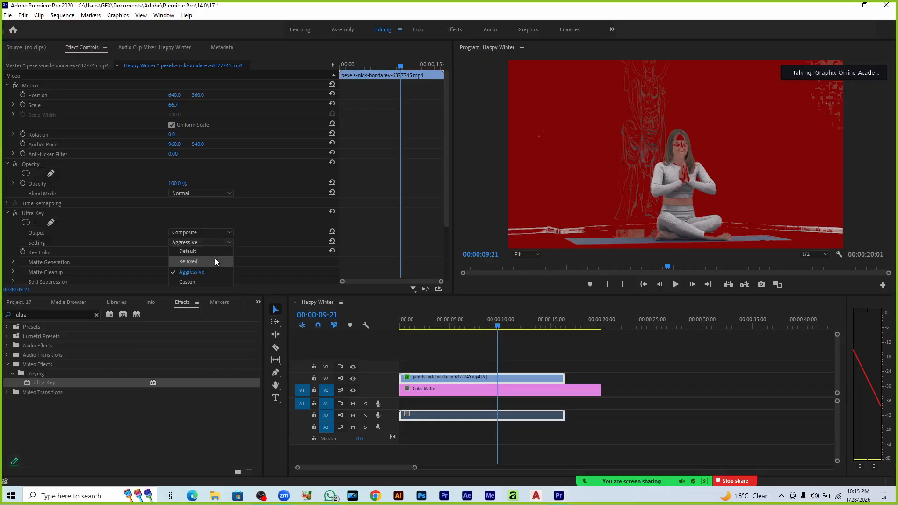
left_click(216, 260)
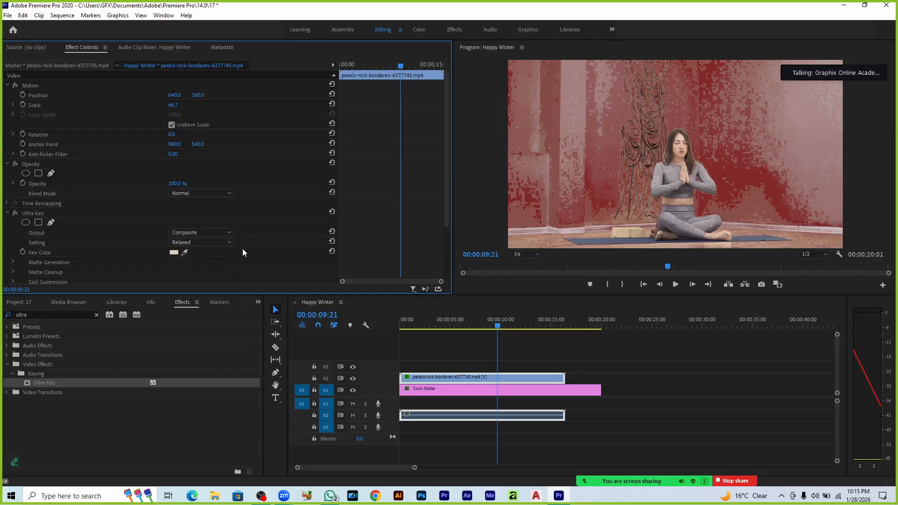
left_click(13, 262)
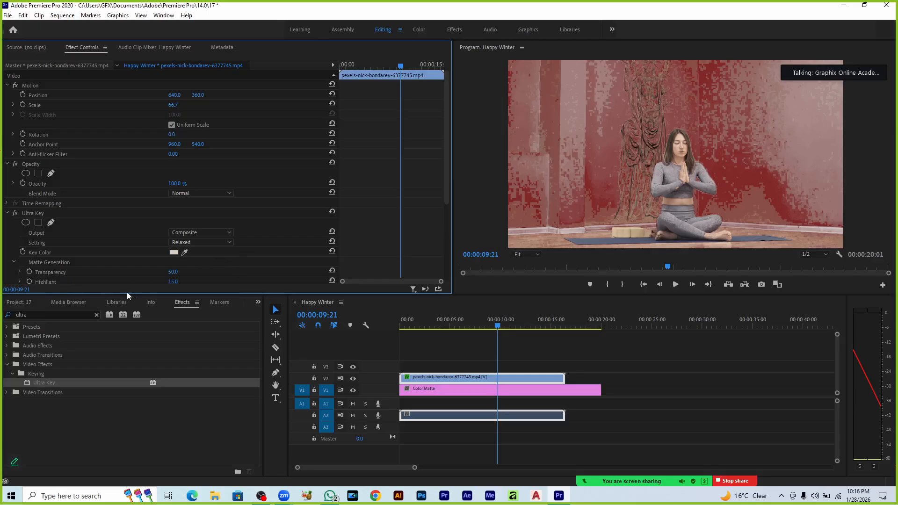
mouse_move(173, 274)
left_mouse_down()
mouse_move(193, 273)
mouse_move(181, 272)
left_mouse_up()
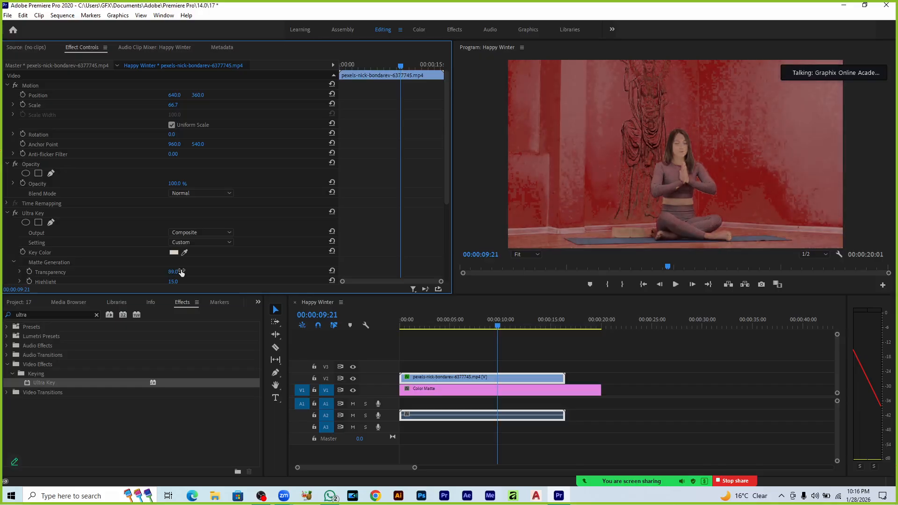
scroll(183, 276, "down", 1)
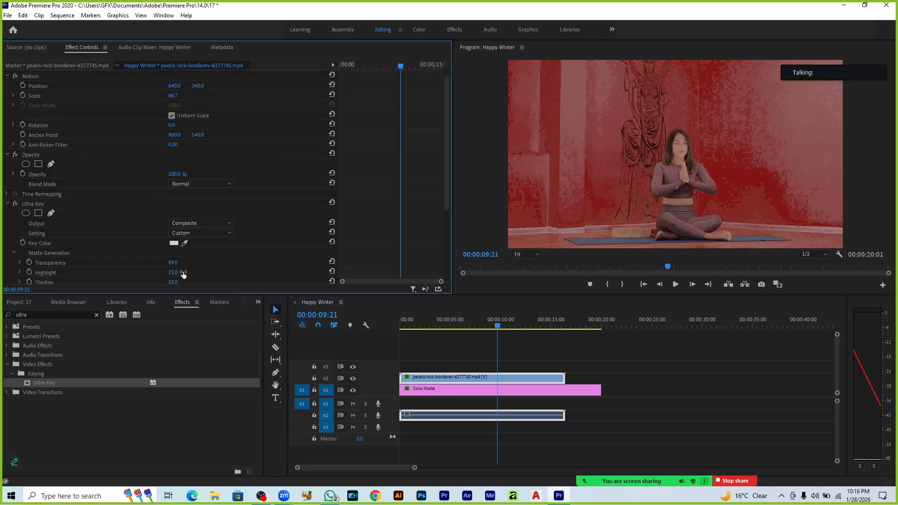
left_click_drag(171, 273, 155, 273)
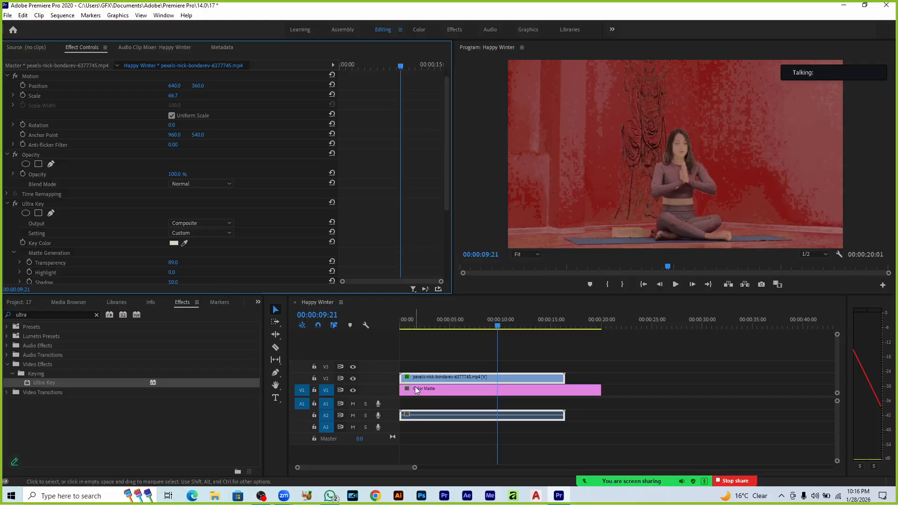
Toggle the color matte track on V1 off and on to compare the keyed result, and look over the Matte Generation values
left_click(353, 390)
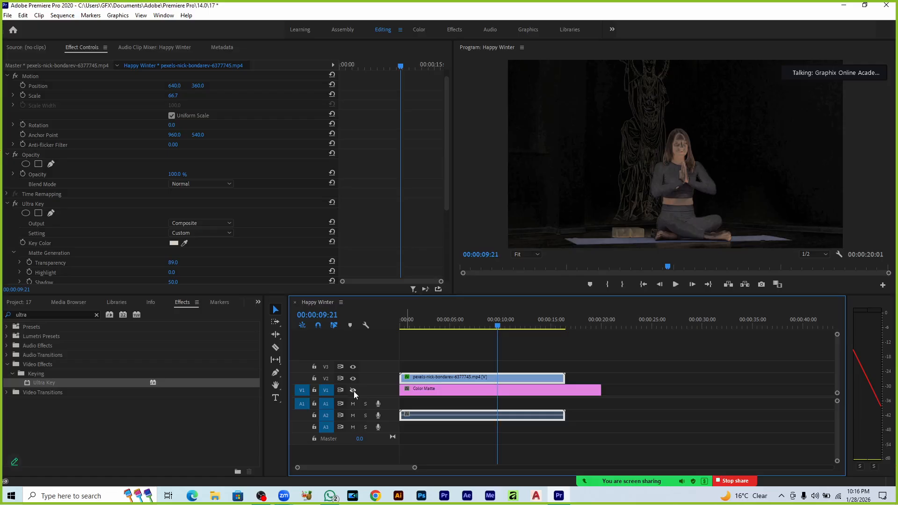
left_click(353, 391)
left_click(353, 390)
left_click(353, 390)
left_click(353, 391)
left_click(353, 390)
scroll(239, 253, "down", 1)
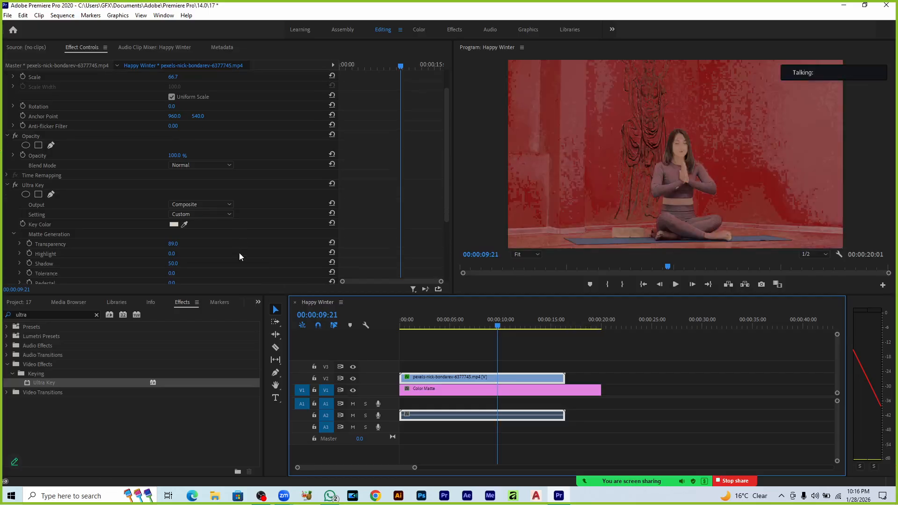
scroll(240, 253, "down", 1)
left_click_drag(171, 263, 171, 264)
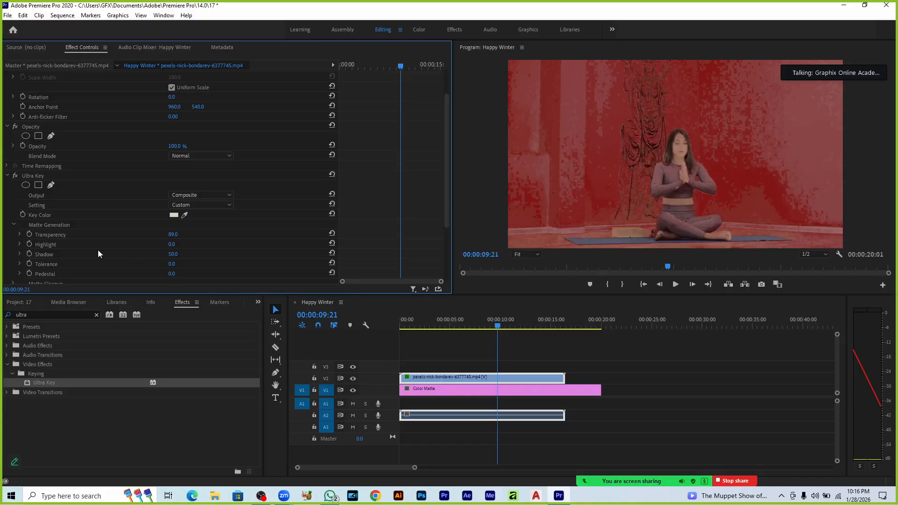
Delete the Ultra Key effect from the yoga clip and play the unkeyed clip up to 00:00:11:11
left_click(32, 176)
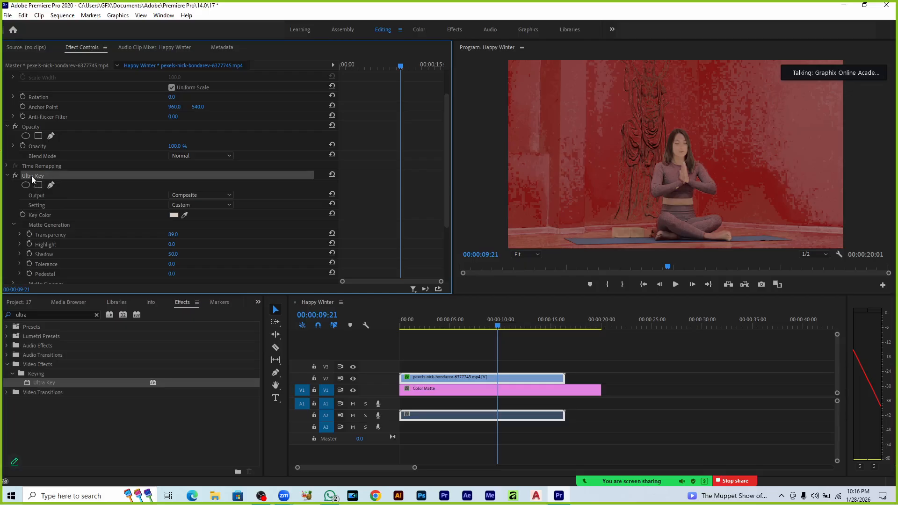
key("Delete")
key("space")
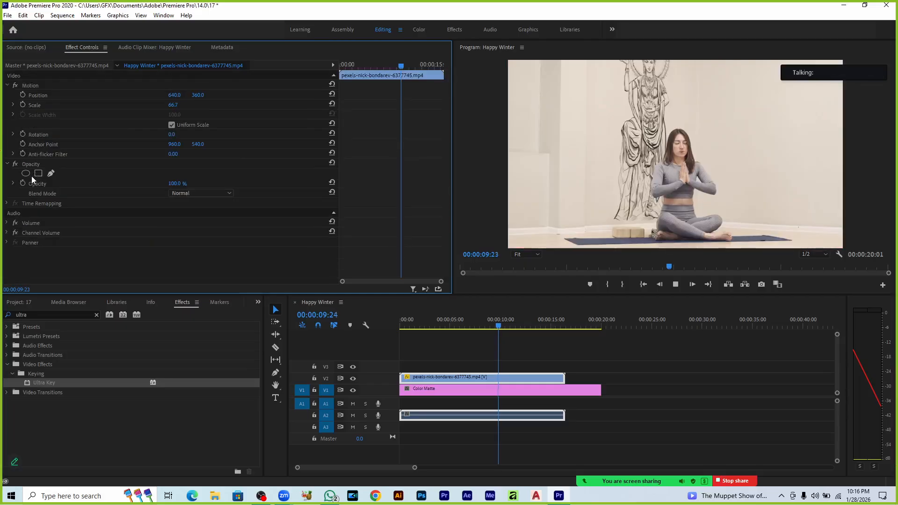
key("space")
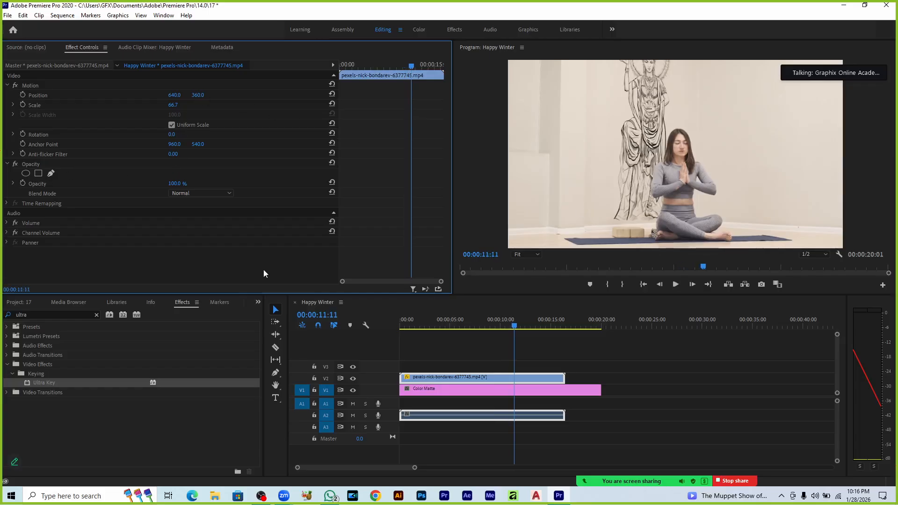
Start a free-draw opacity mask at 100% view, tracing from the woman's head down the statue-side hair and shoulder to under the elbow
left_click(50, 173)
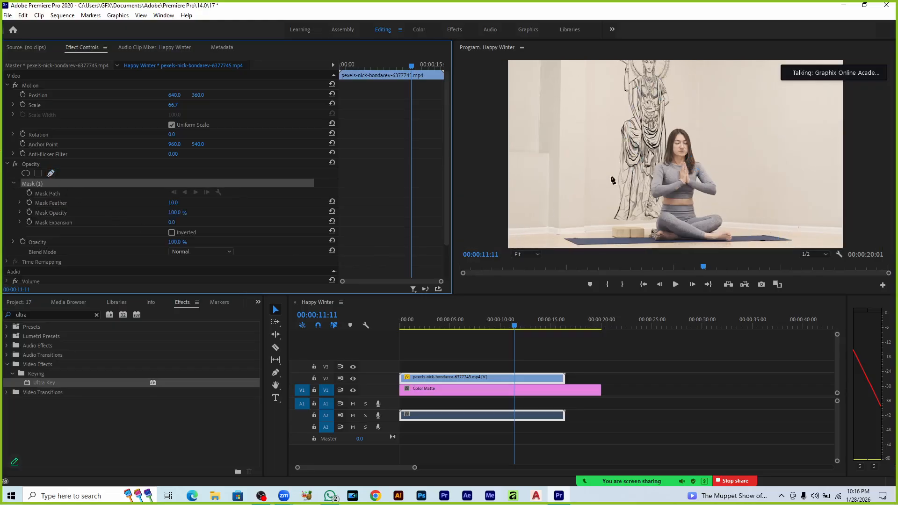
left_click(530, 255)
left_click(532, 315)
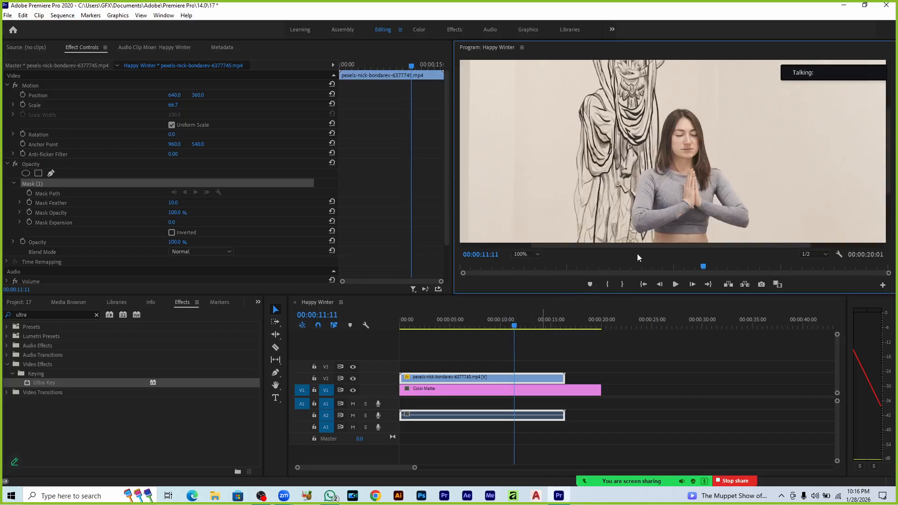
left_click(671, 113)
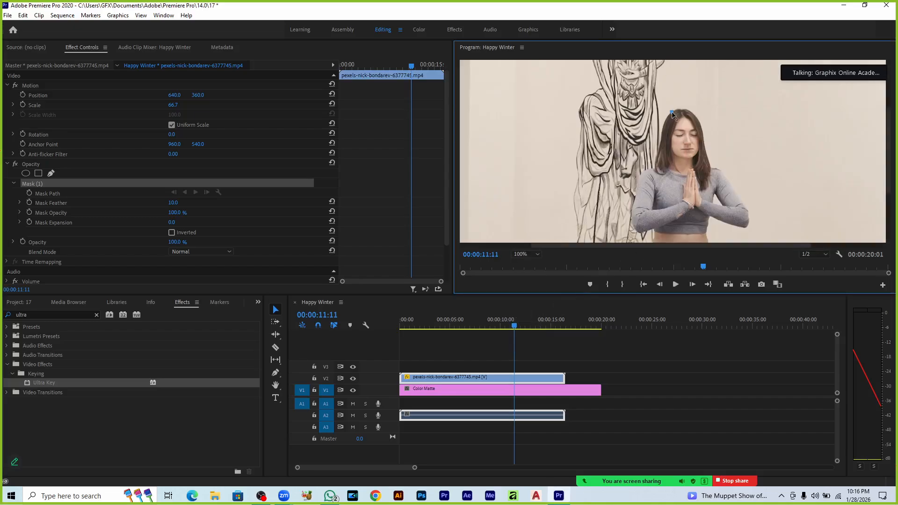
left_click(657, 150)
left_click_drag(656, 149, 657, 170)
left_click(640, 178)
left_click(631, 217)
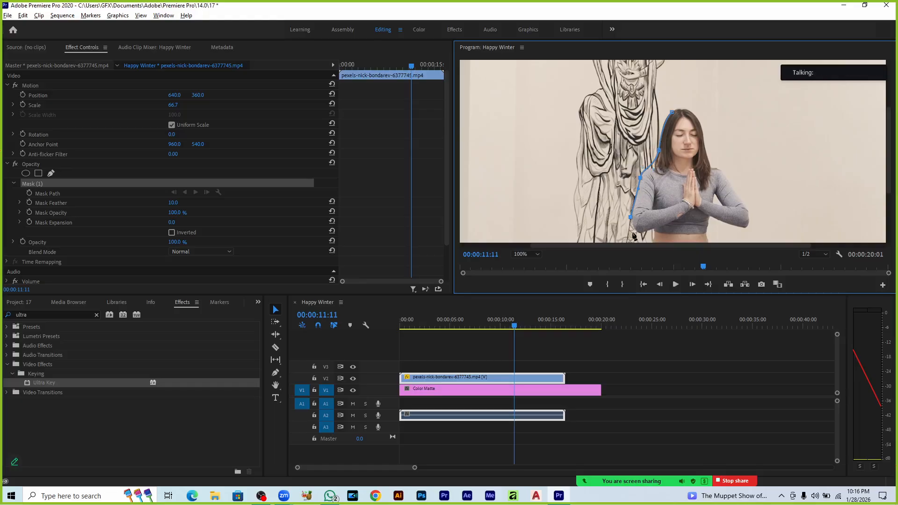
left_click(640, 233)
left_click(653, 229)
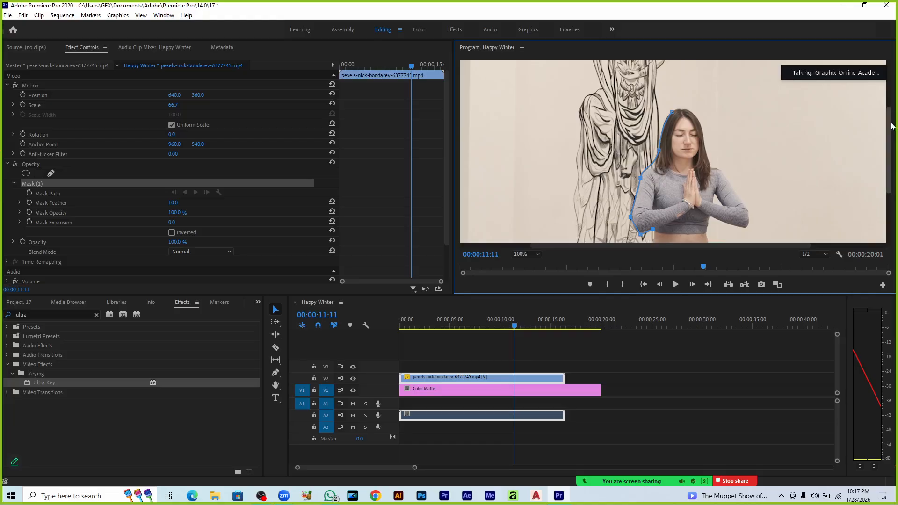
Continue the mask path down the statue-side waist and knee, then along the mat beneath her legs and around the far foot
left_click_drag(891, 125, 891, 155)
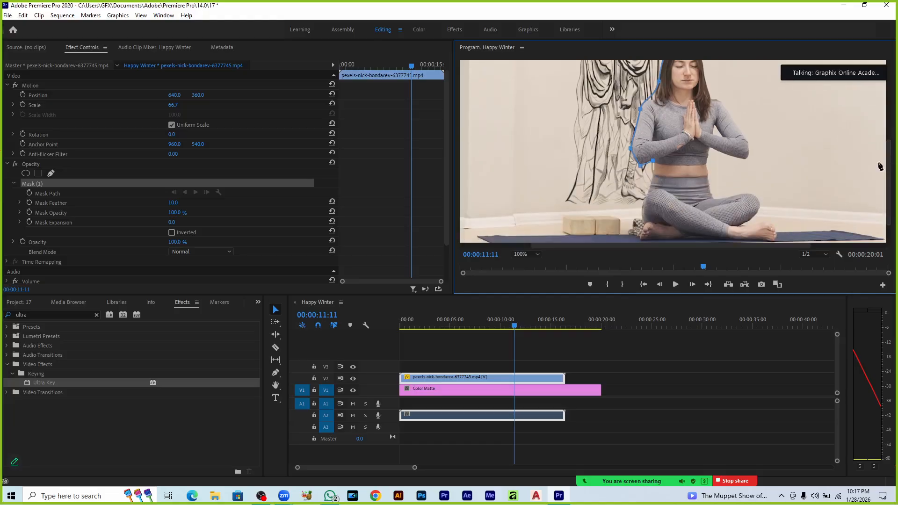
left_click(654, 176)
left_click(645, 195)
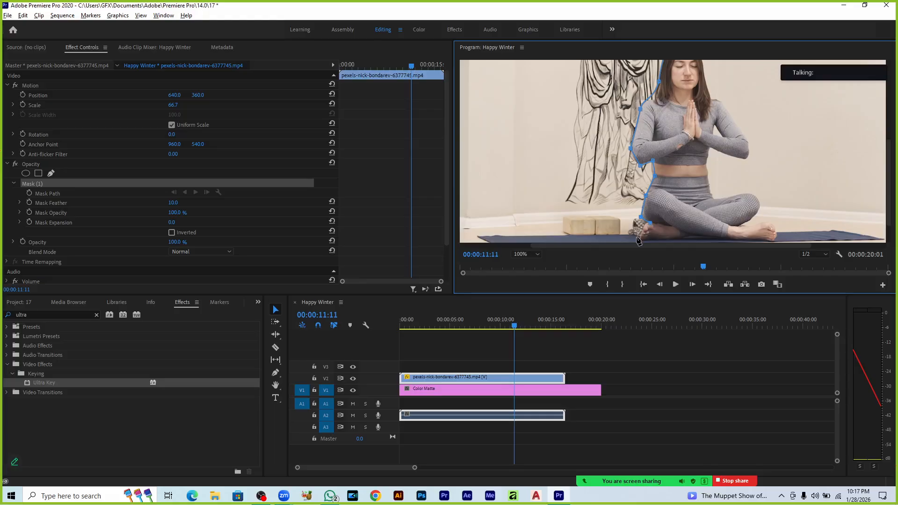
left_click(638, 240)
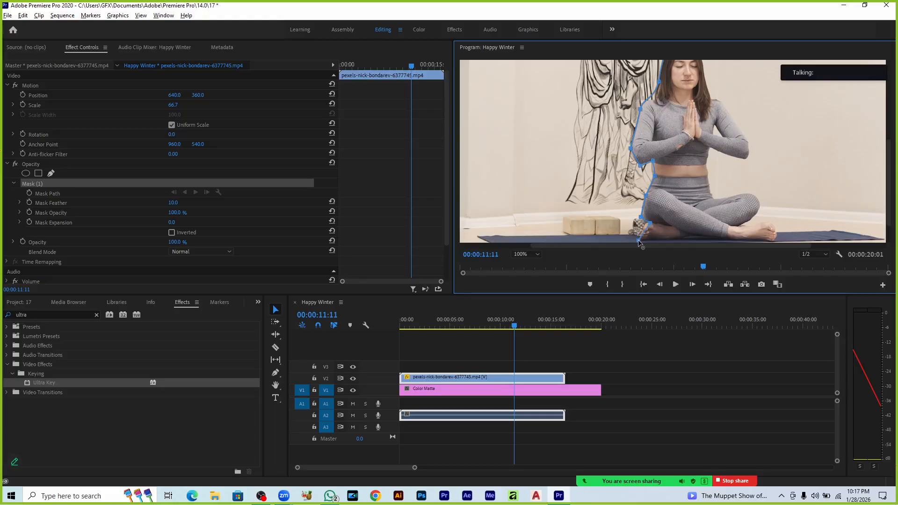
left_click(677, 239)
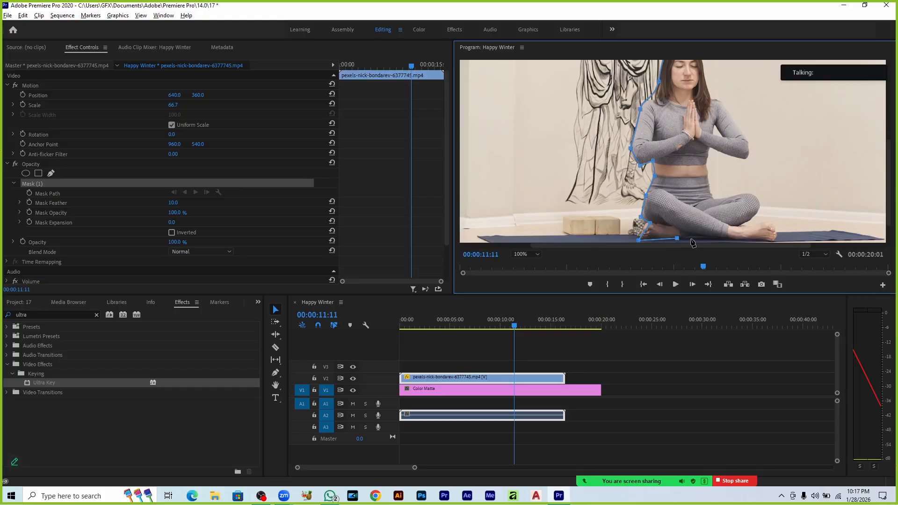
left_click(691, 236)
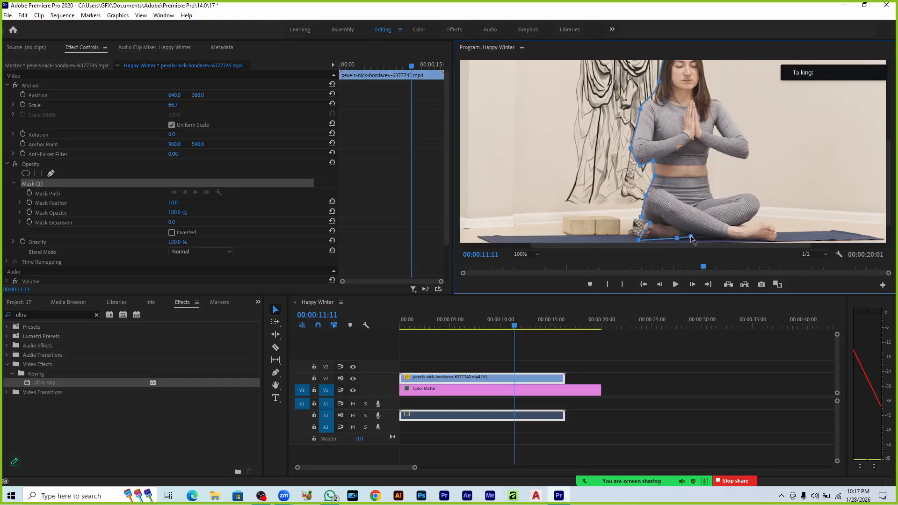
left_click(725, 240)
left_click(776, 240)
left_click(774, 225)
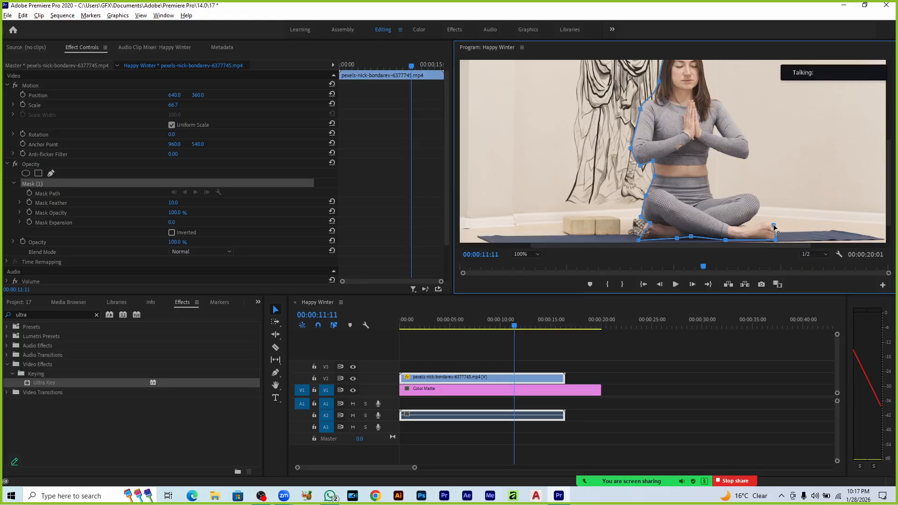
Trace the mask from the foot around the knee farther from the statue and back up to the waist
left_click(743, 225)
left_click(760, 209)
left_click(754, 195)
left_click(713, 199)
left_click(709, 179)
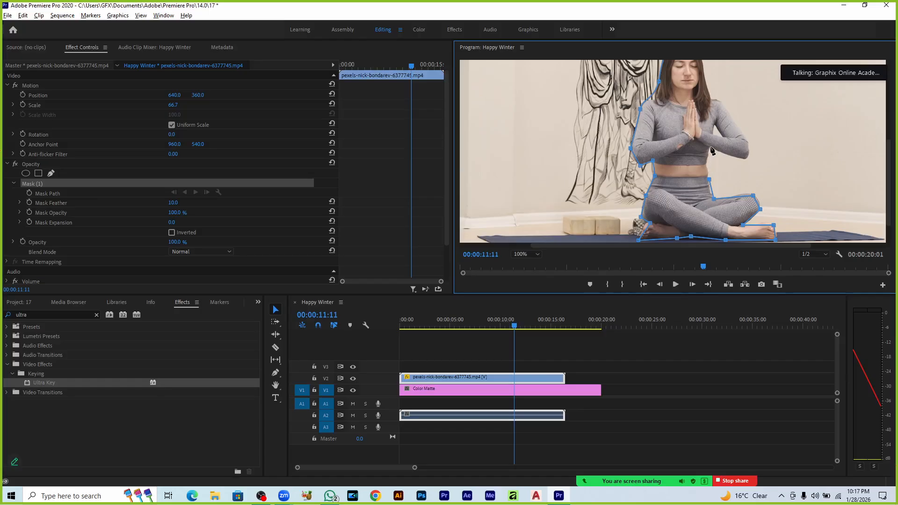
Trace the mask around the remaining elbow, shoulder and hair, and close the path at the top of the head
left_click(710, 148)
left_click_drag(711, 147, 719, 137)
left_click(746, 160)
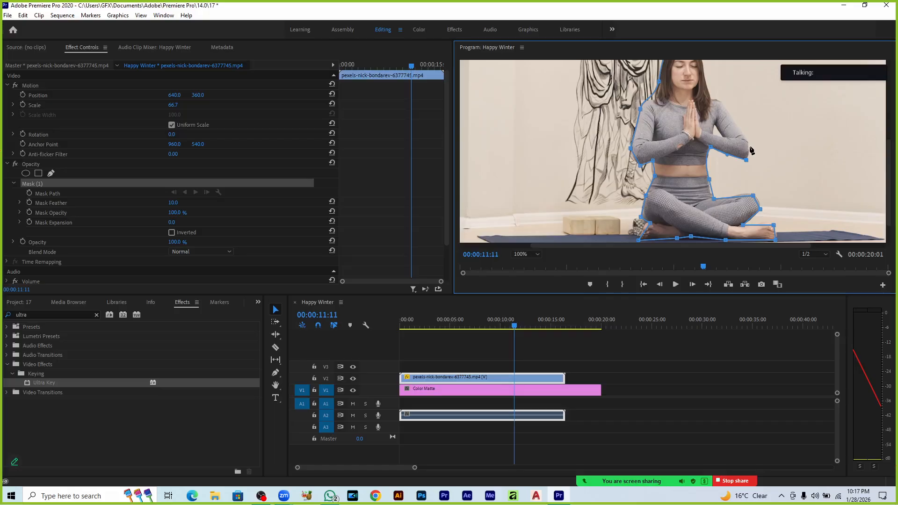
left_click(738, 125)
left_click(722, 101)
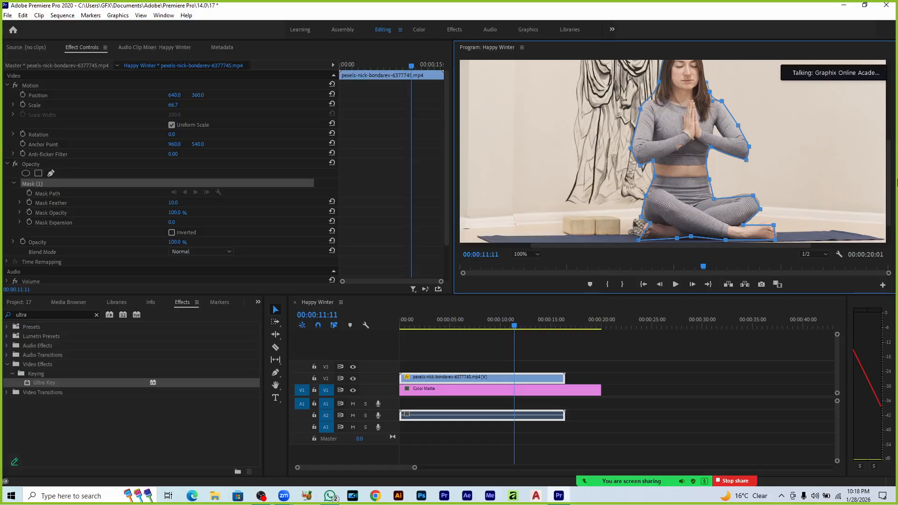
left_click_drag(889, 180, 890, 154)
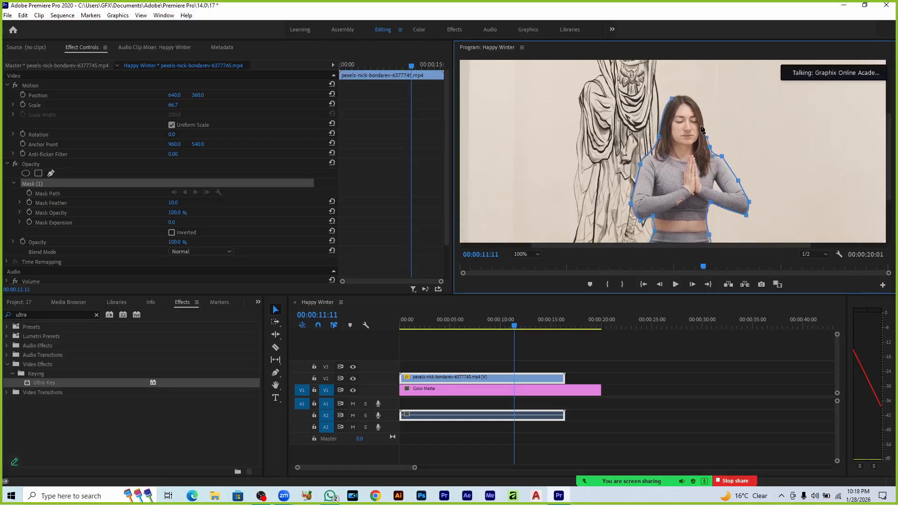
left_click(699, 106)
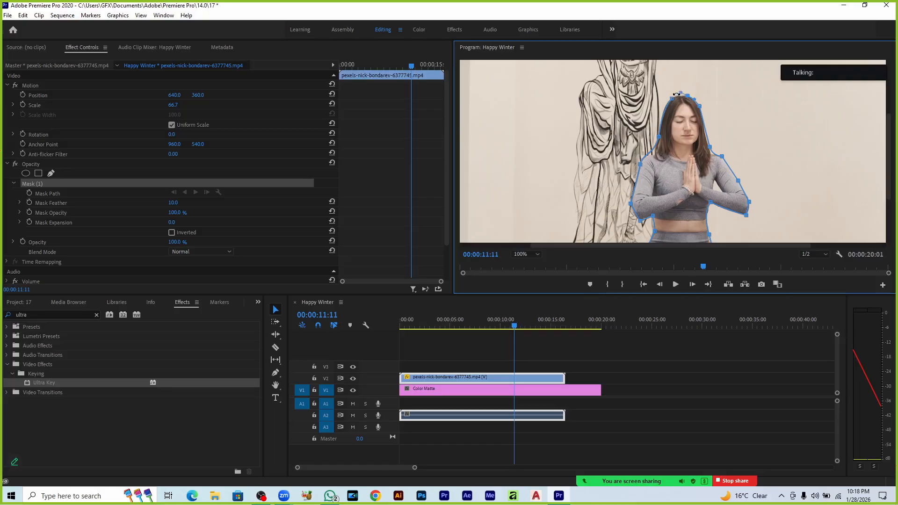
left_click(673, 96)
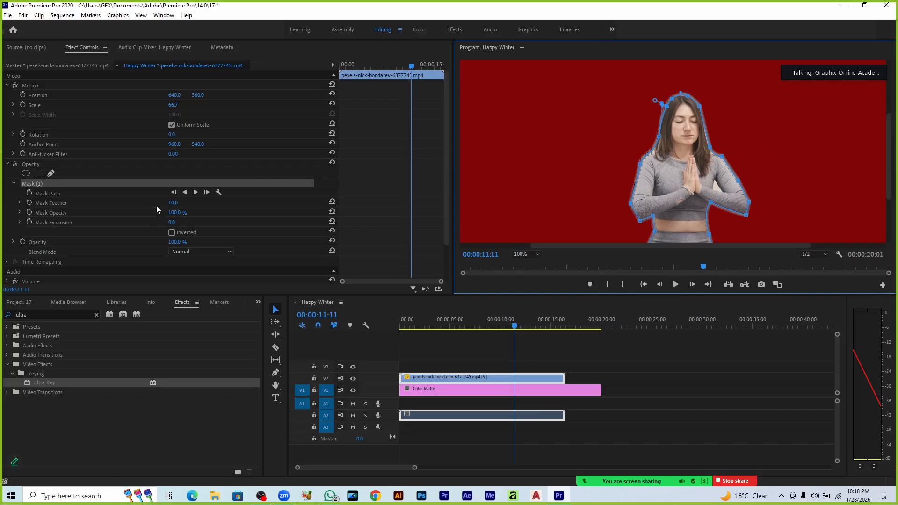
Set the mask's feather to 0 and play the masked result from the sequence start in Fit view
left_click_drag(172, 202, 159, 202)
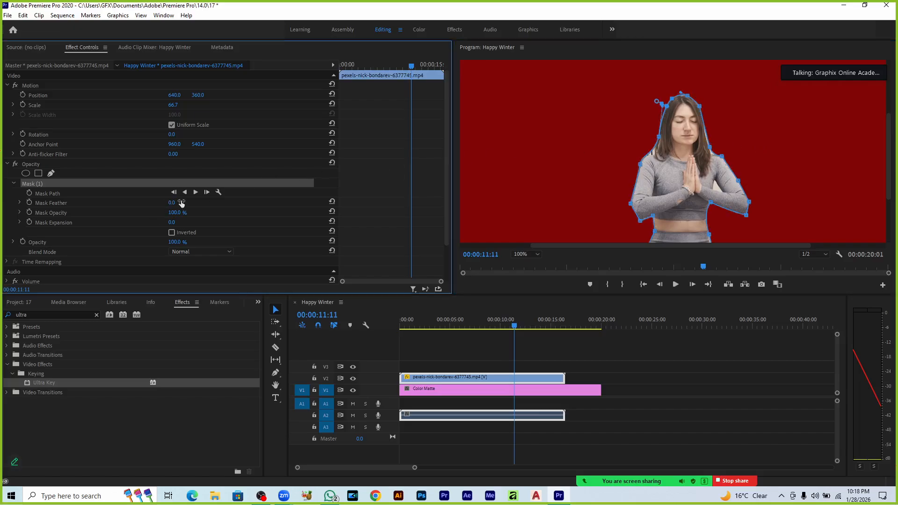
left_click(486, 347)
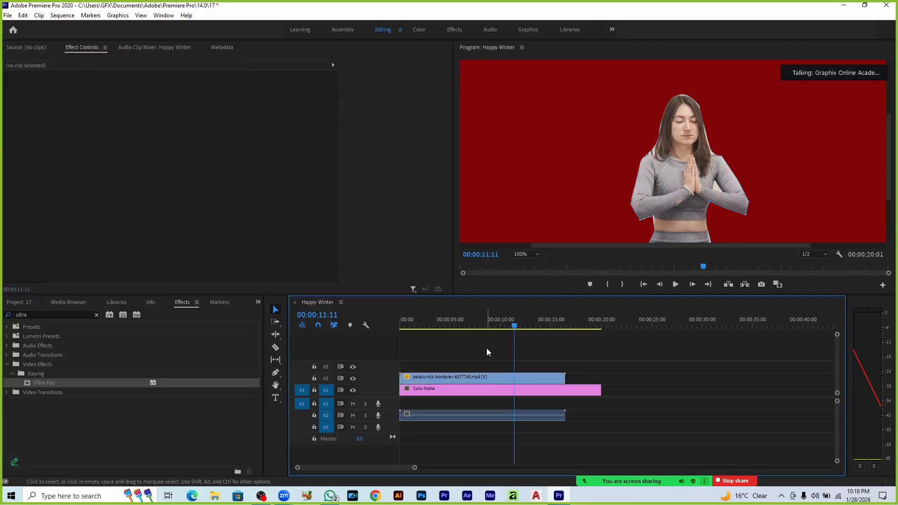
left_click(528, 254)
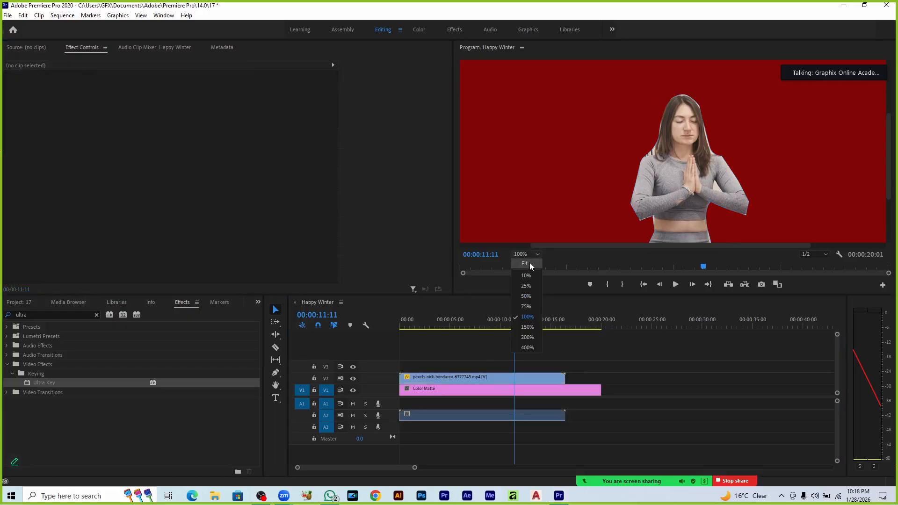
left_click(529, 262)
key("Home")
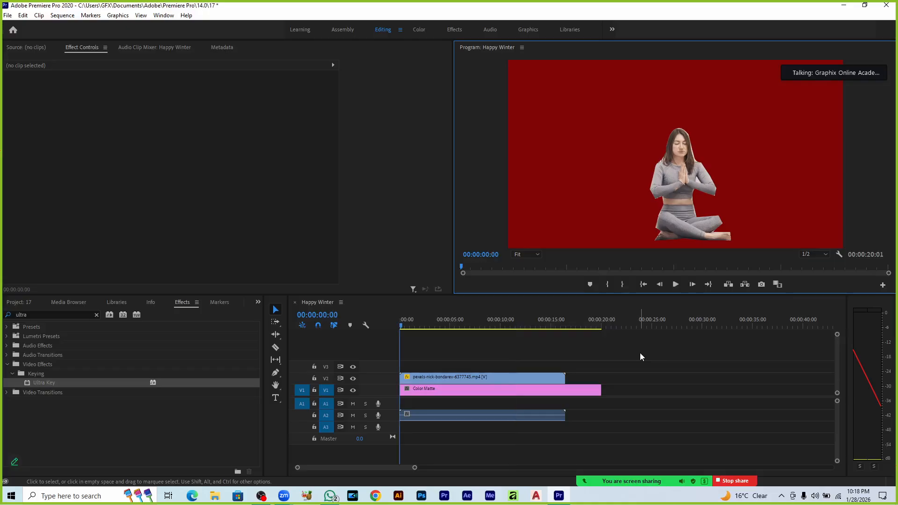
key("space")
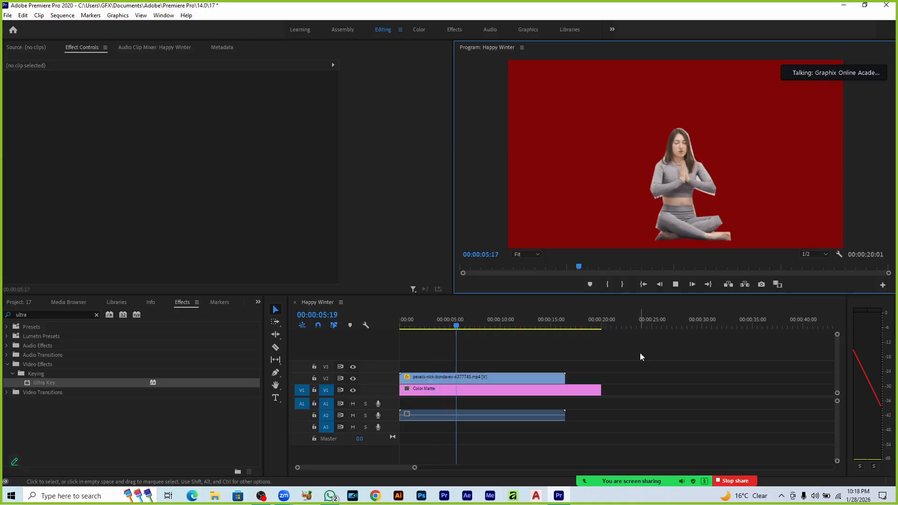
Recolor the color matte beneath the yoga clip to light blue, 6C89E6
double_click(563, 394)
left_click(466, 262)
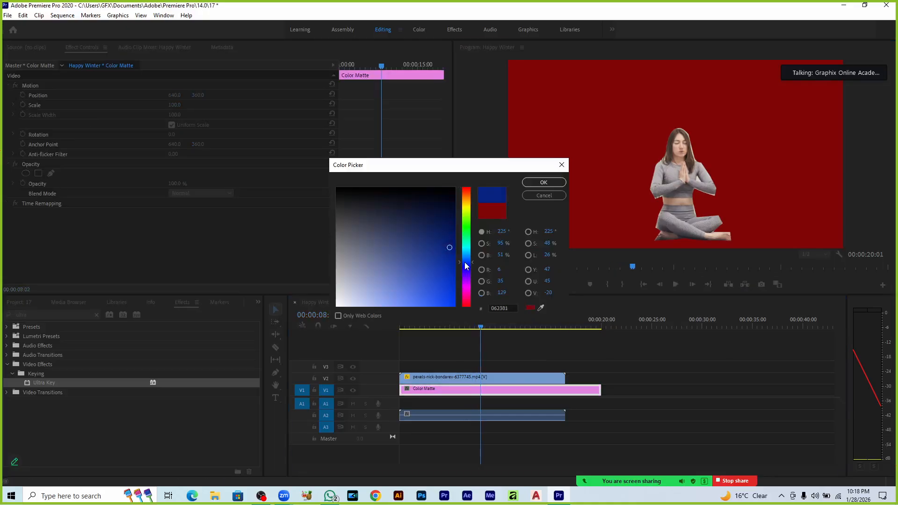
left_click(399, 294)
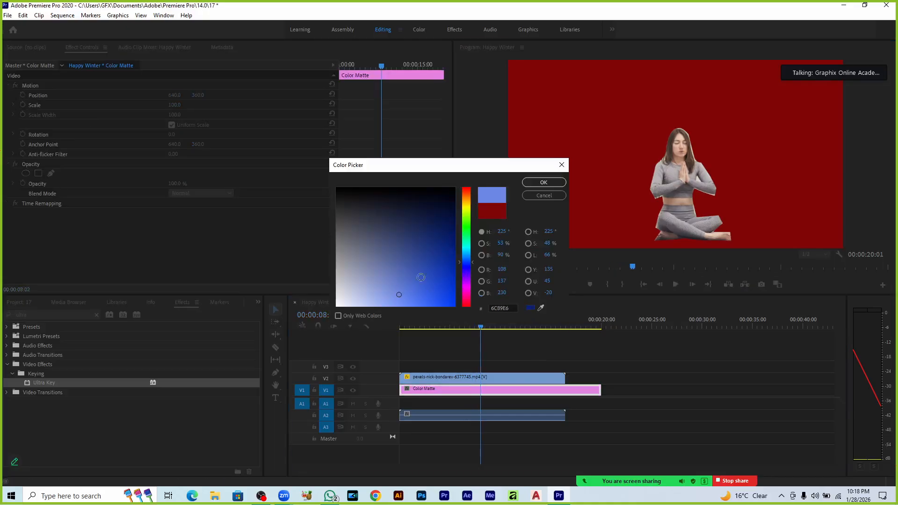
left_click(529, 182)
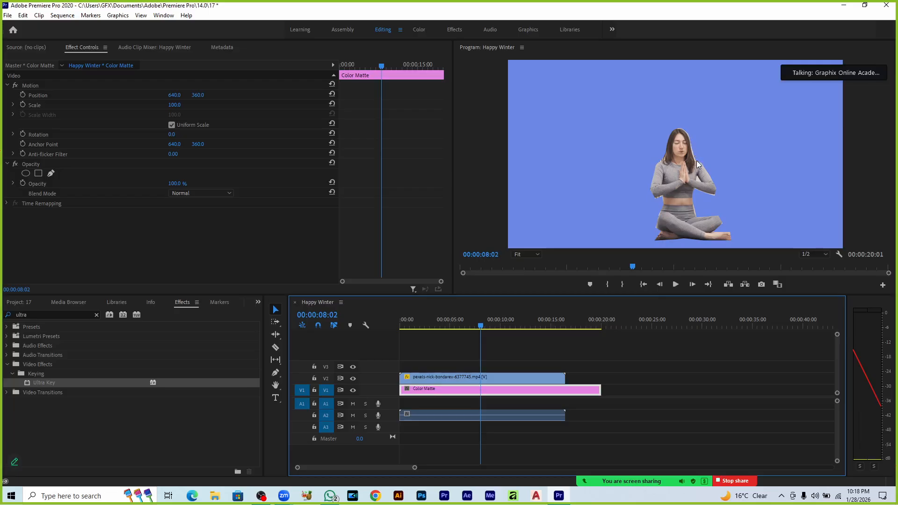
Clear all clips from the timeline and delete the yoga clip, the Happy Winter sequence and the color matte from the project
left_click_drag(617, 348, 544, 398)
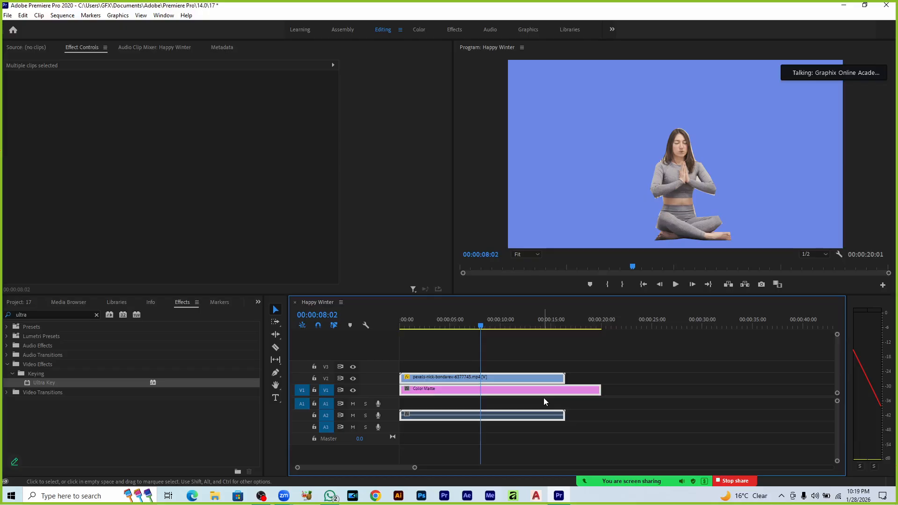
key("Delete")
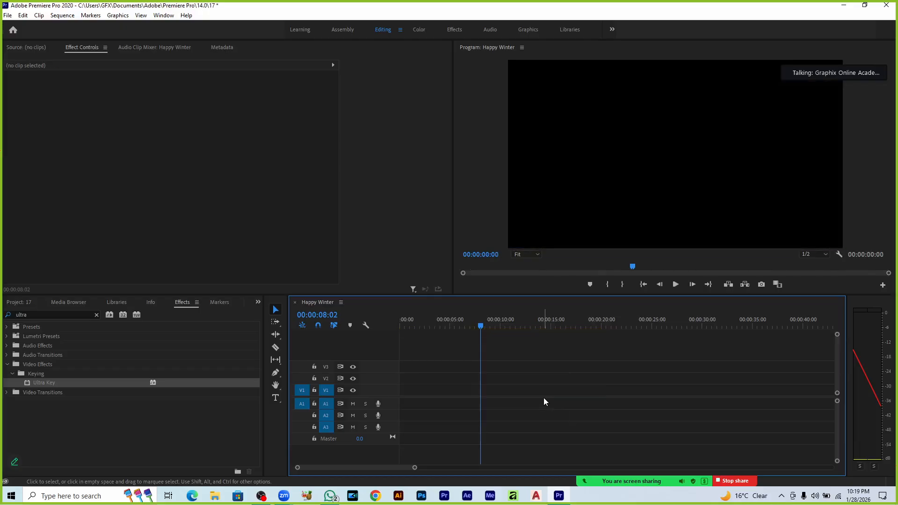
left_click(18, 303)
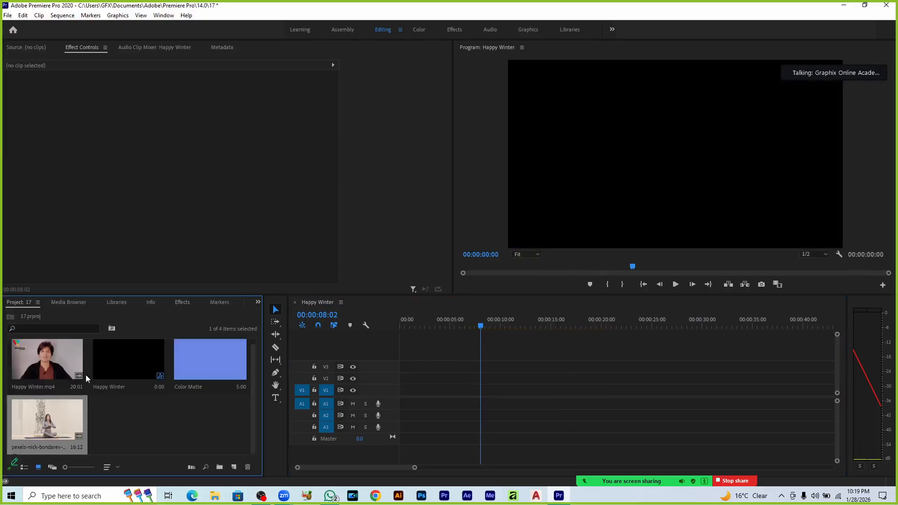
left_click(59, 422)
key("Delete")
left_click(119, 372)
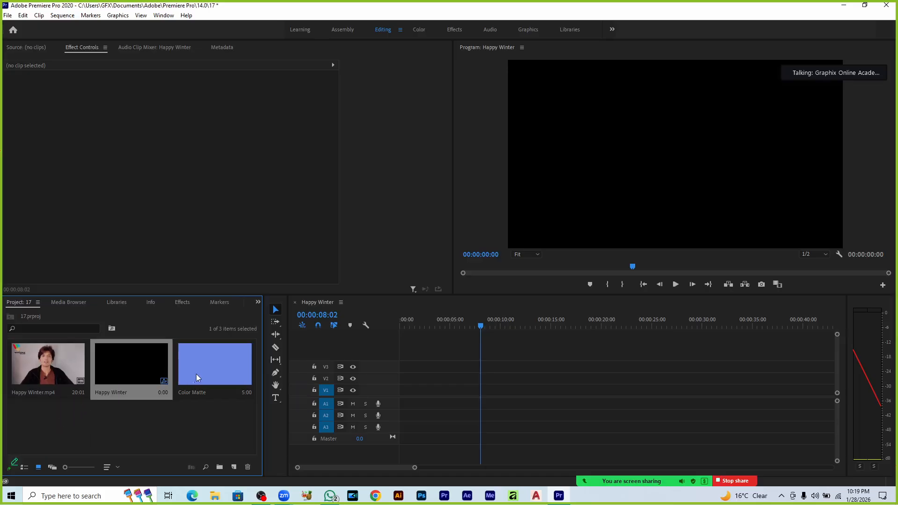
key("Delete")
left_click(175, 372)
key("Delete")
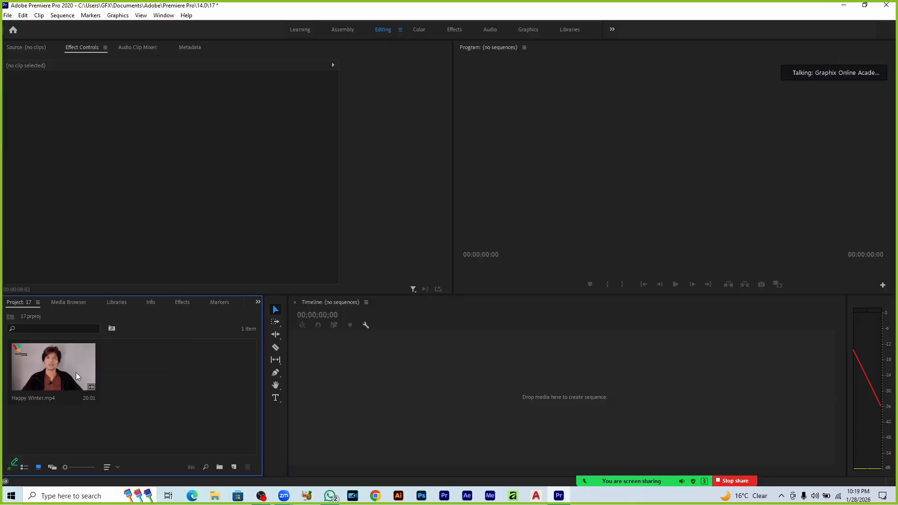
Create a new sequence from Happy Winter.mp4 and play its opening for about two seconds
left_click_drag(76, 372, 304, 385)
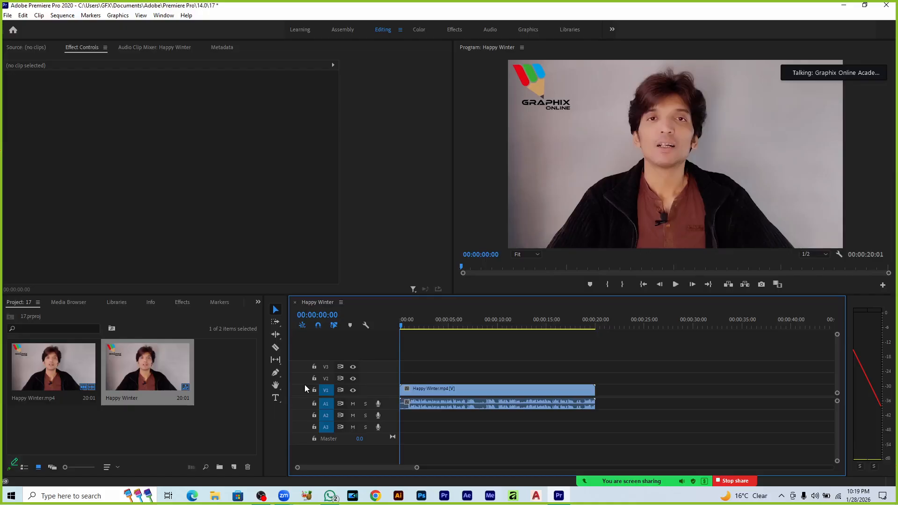
key("space")
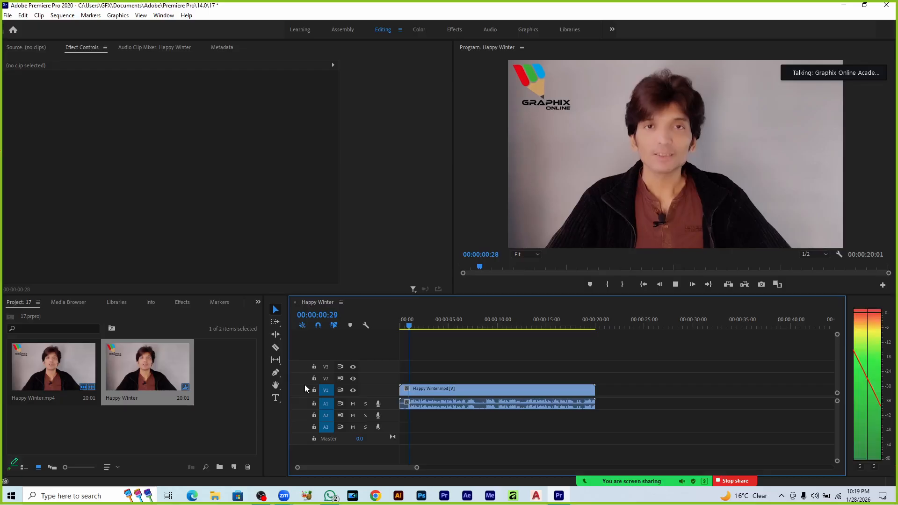
key("space")
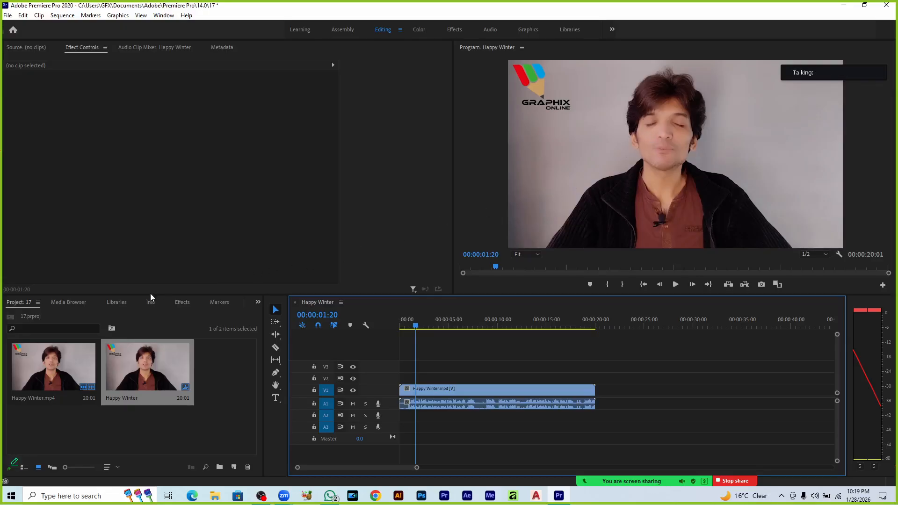
Apply the Brightness & Contrast effect to the Happy Winter.mp4 clip and set Brightness to -5
left_click(183, 302)
left_click(73, 315)
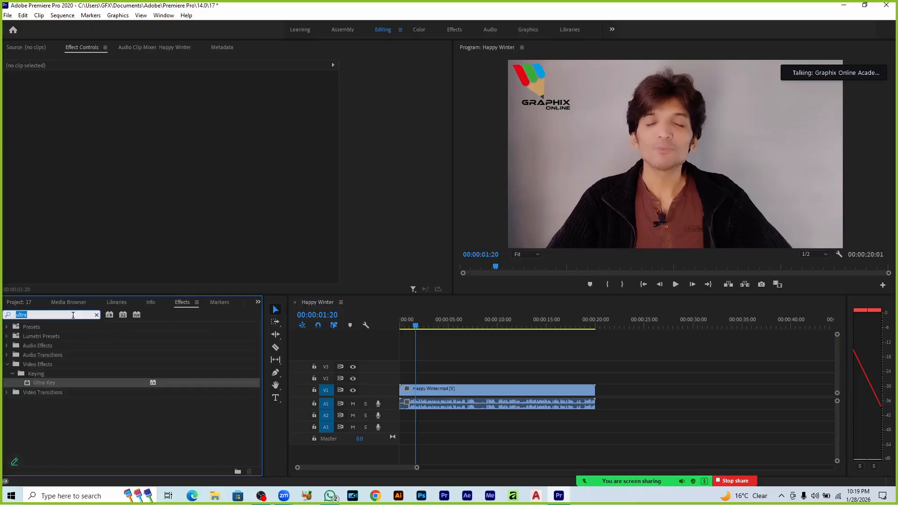
type("bright")
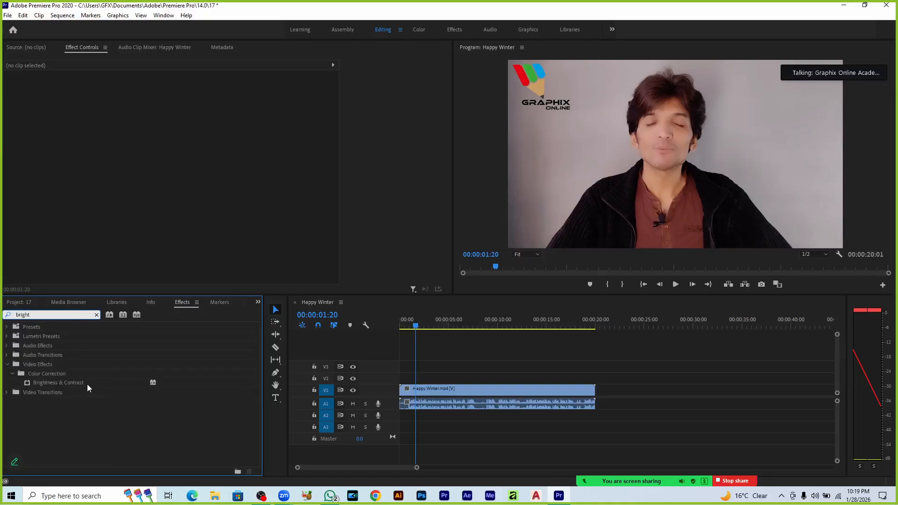
left_click_drag(87, 383, 407, 394)
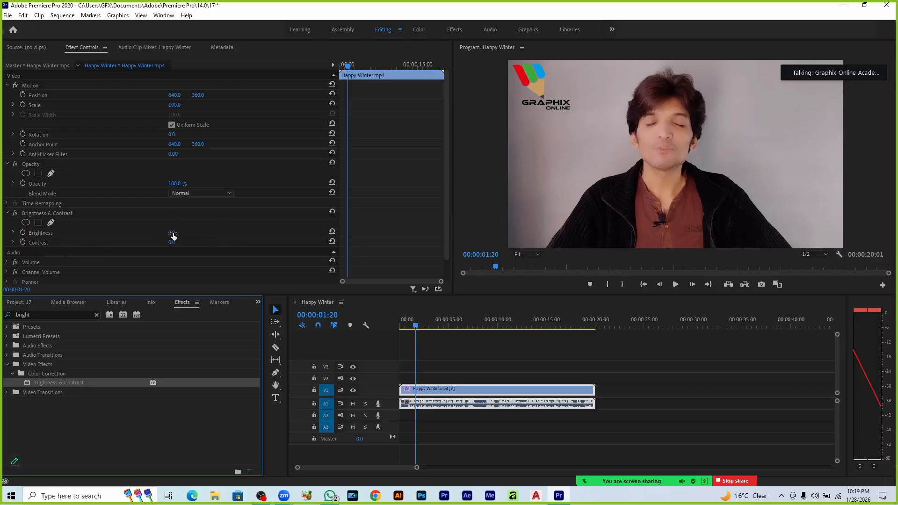
left_click_drag(173, 234, 151, 234)
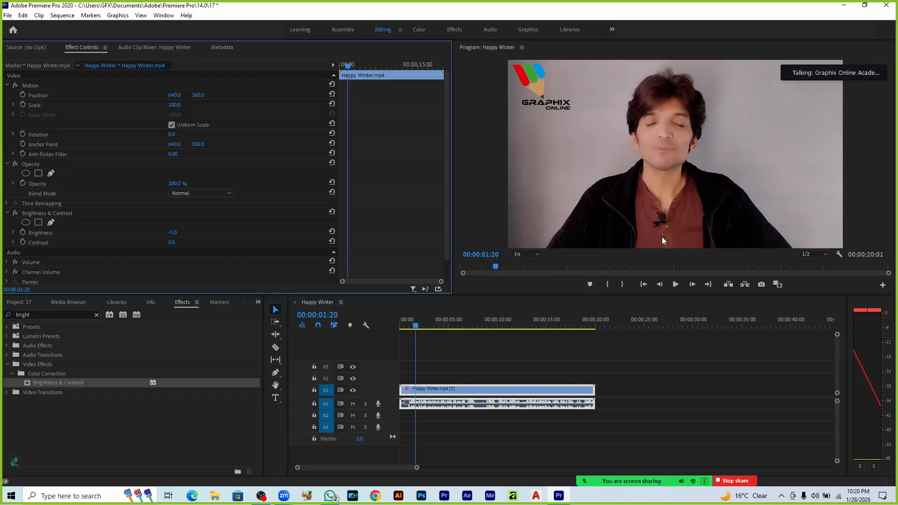
Start a freehand mask on Brightness & Contrast, tracing from the top of the man's head down the logo-side hair and face to the jaw
left_click(46, 224)
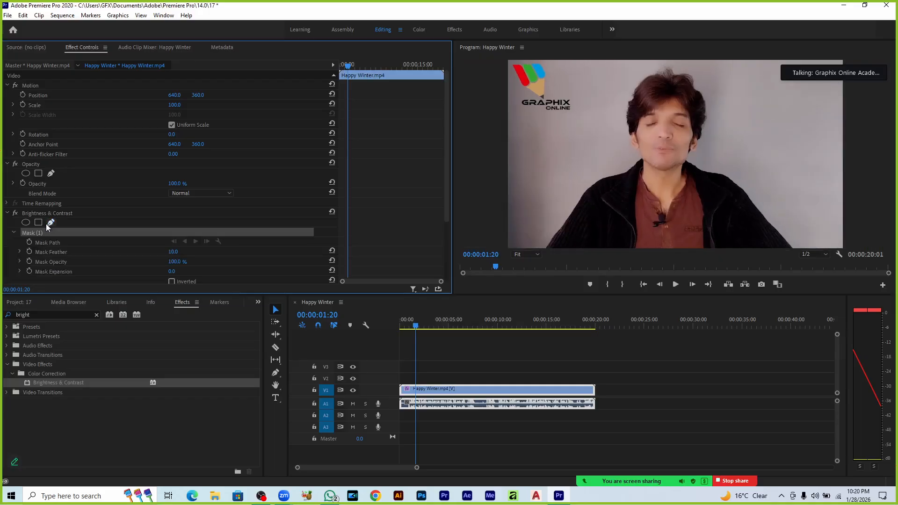
left_click(669, 79)
left_click(639, 87)
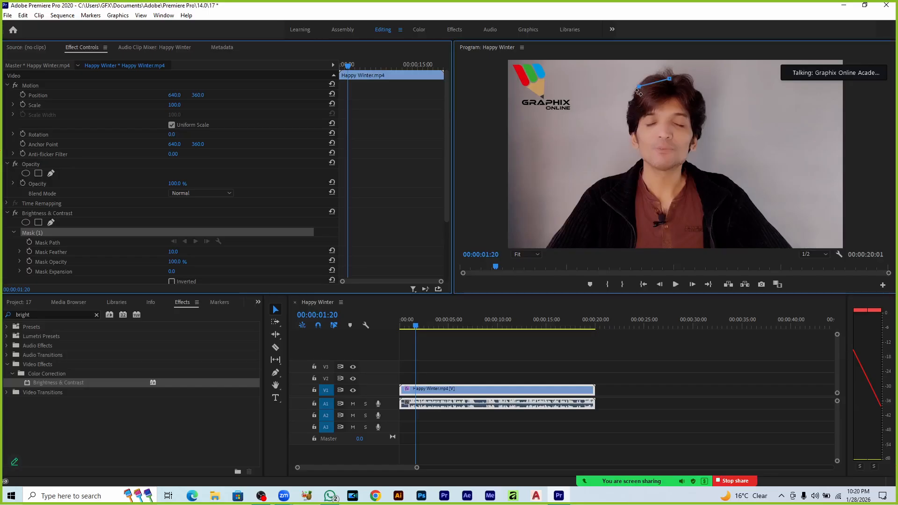
key("ctrl+z")
left_click_drag(637, 87, 628, 108)
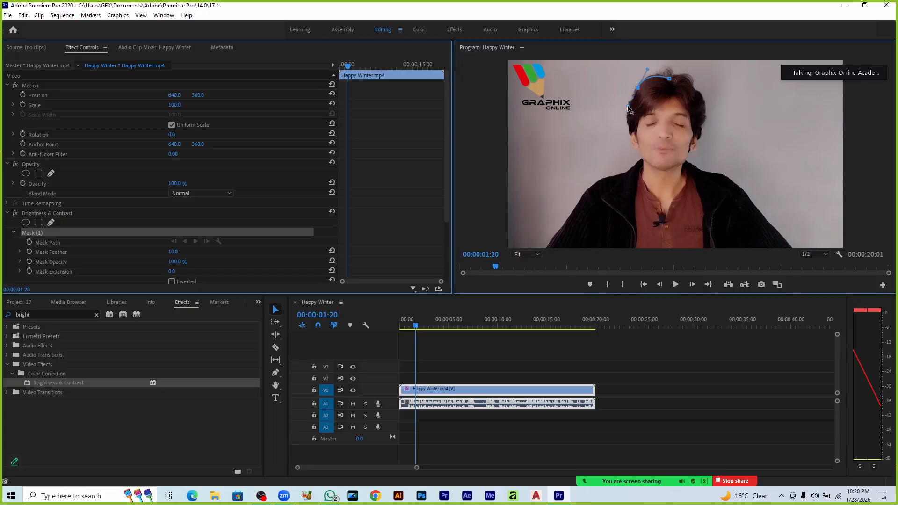
left_click(630, 135)
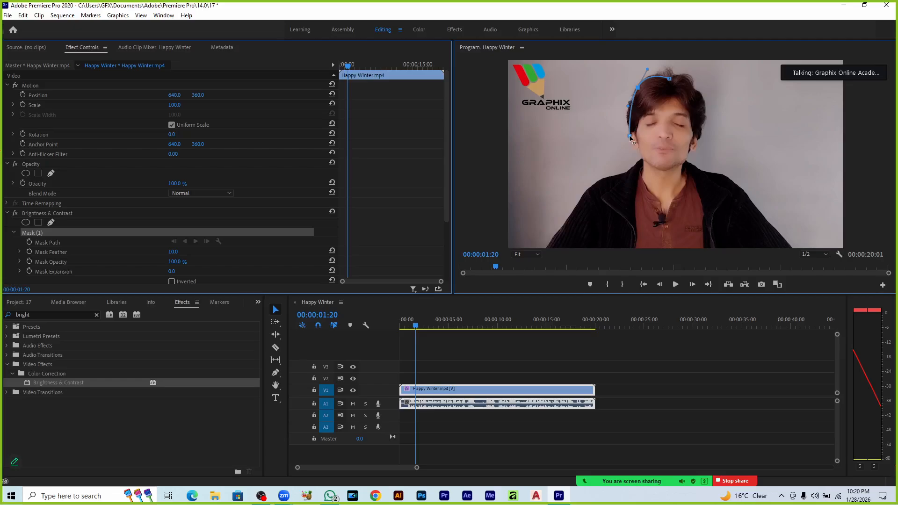
left_click(640, 160)
Continue the mask along the logo-side shoulder and arm, follow the frame's lower edge to mid-chest, and close it at the head
left_click(623, 172)
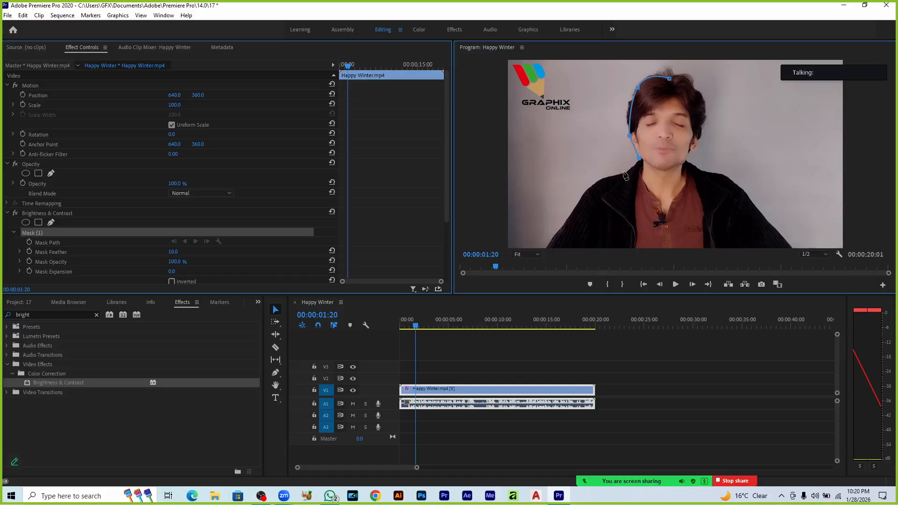
left_click(583, 193)
left_click(560, 234)
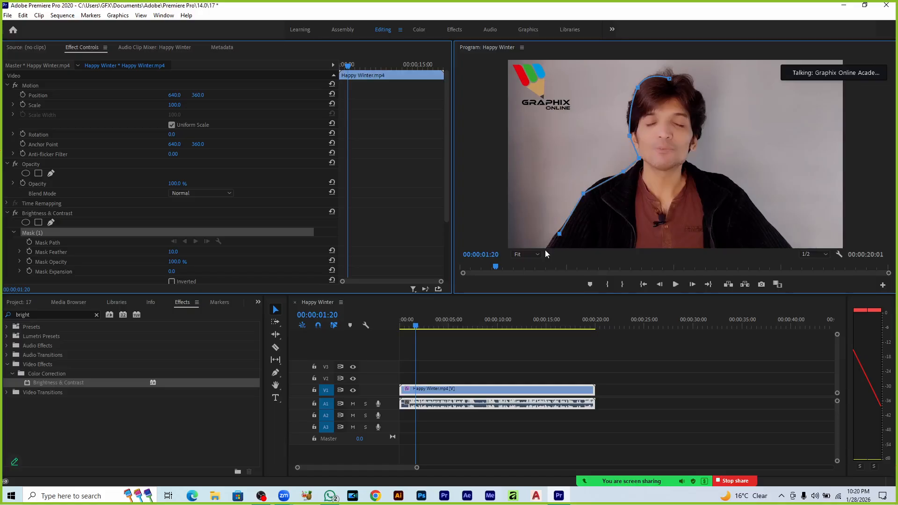
left_click(544, 247)
left_click(664, 247)
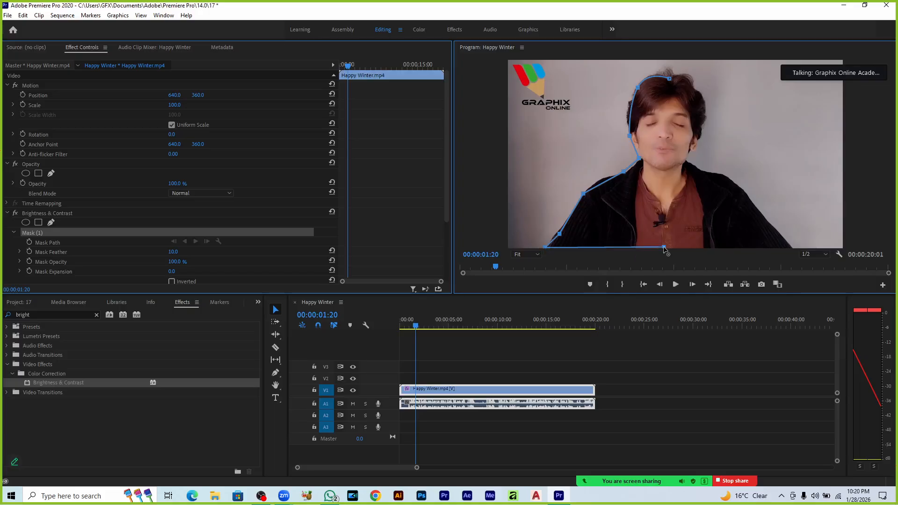
left_click(669, 87)
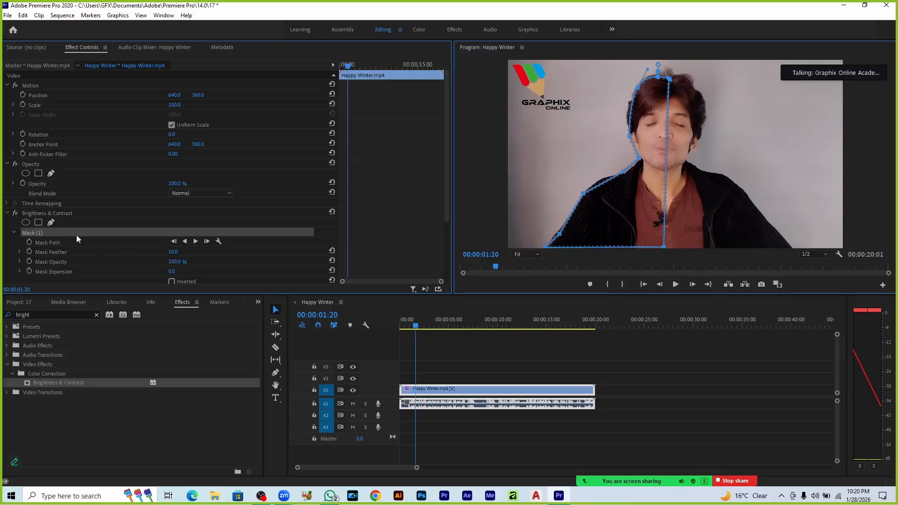
Set the masked effect's Brightness to -64 and deselect the clip to inspect the darkened half
scroll(201, 251, "down", 2)
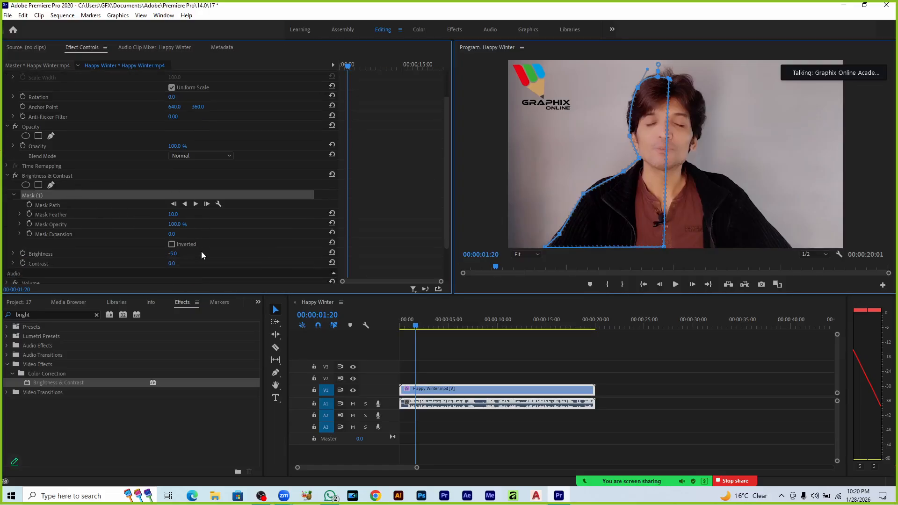
mouse_move(173, 253)
left_mouse_down()
mouse_move(159, 253)
mouse_move(168, 253)
left_mouse_up()
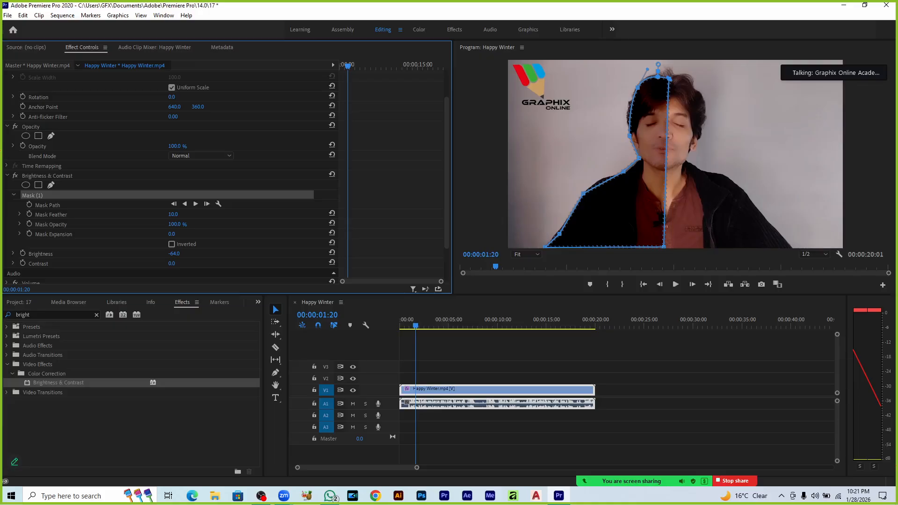
left_click(513, 298)
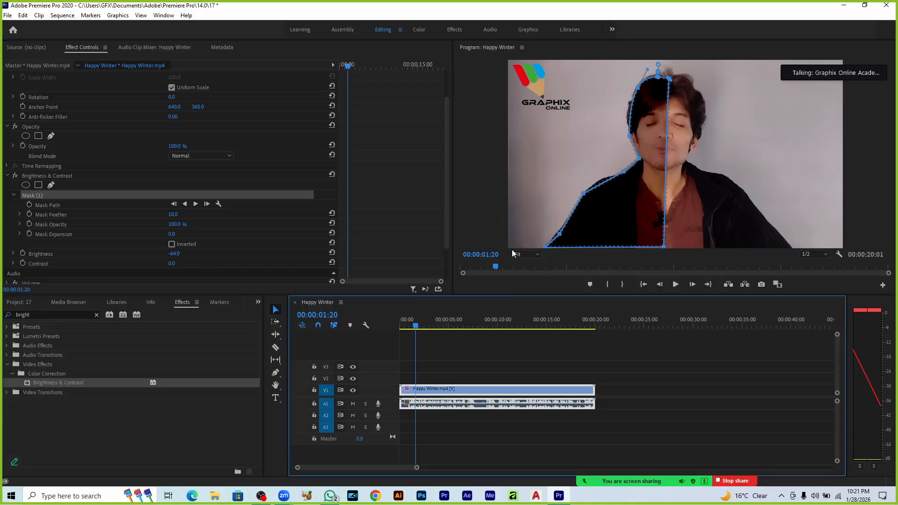
left_click(450, 349)
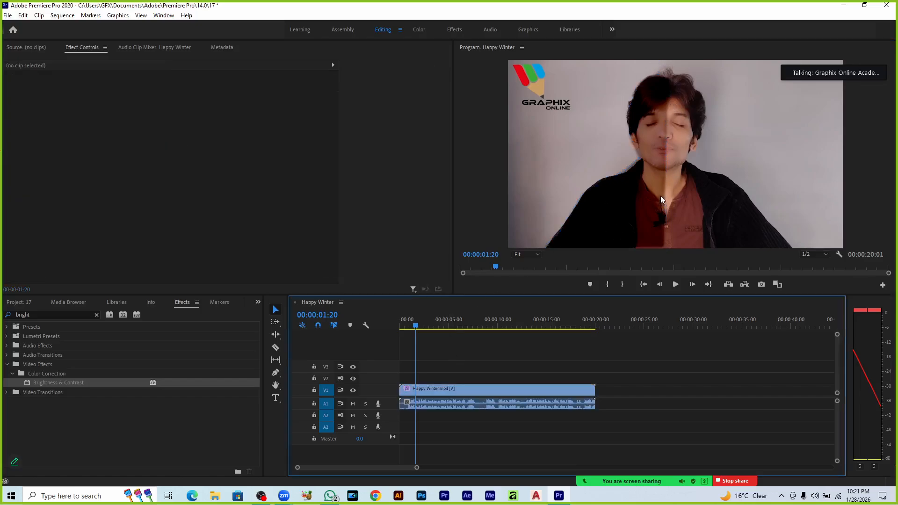
Set the clip's masked Brightness to 42 and the mask's feather to 43
left_click(527, 392)
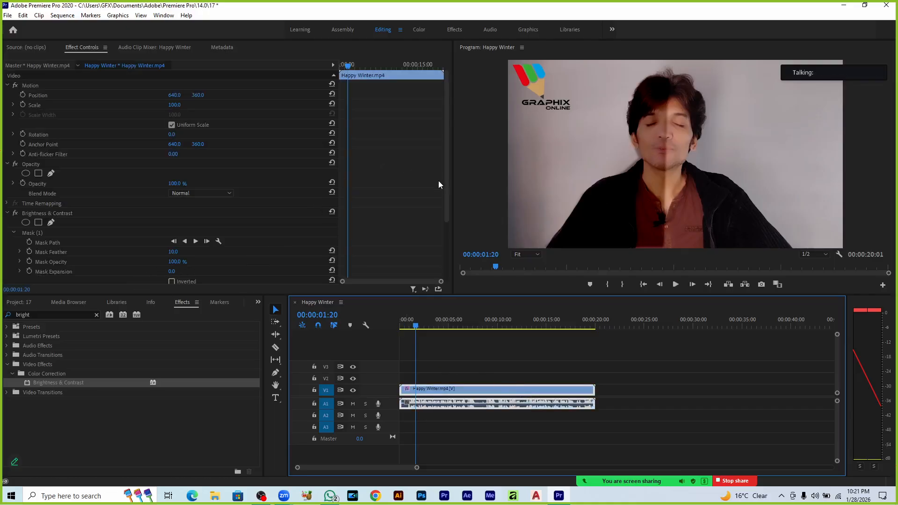
left_click_drag(448, 187, 447, 222)
left_click_drag(178, 246, 228, 246)
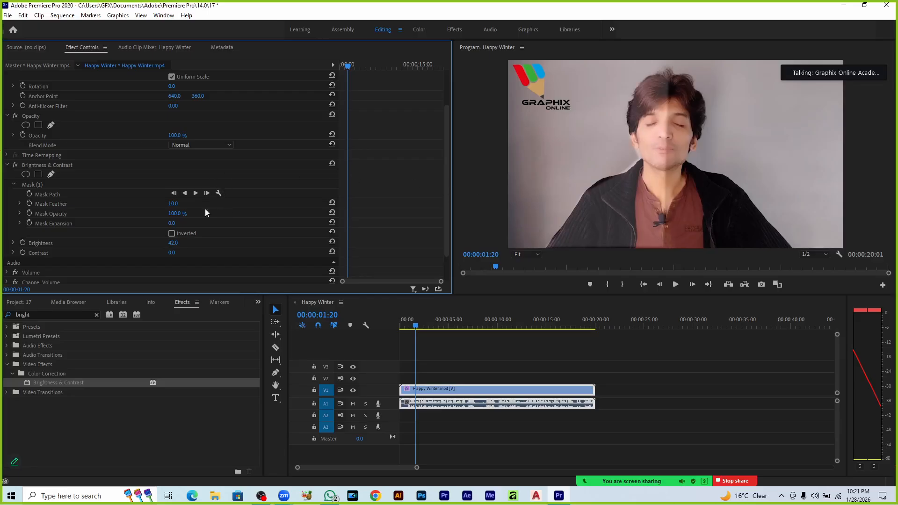
left_click_drag(173, 203, 186, 203)
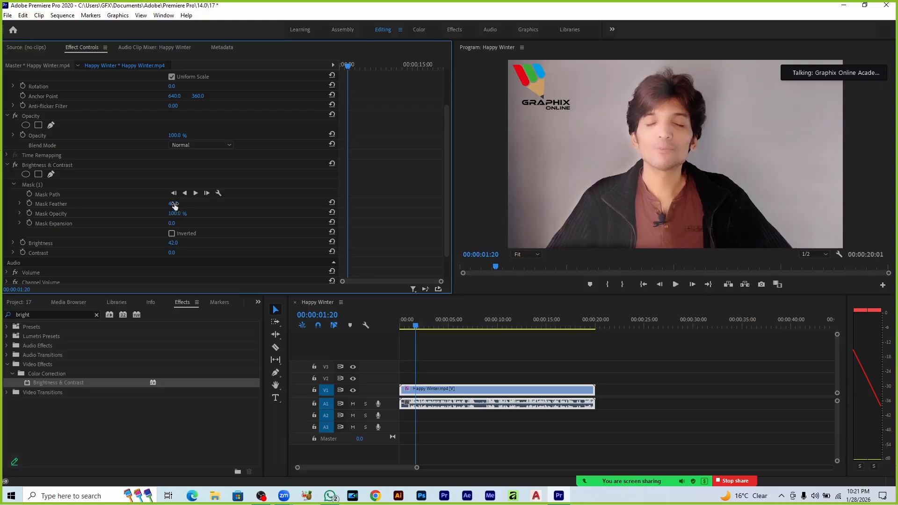
Set Brightness to -29 and toggle the mask's inversion repeatedly to compare both sides, leaving the mask inverted
left_click_drag(189, 244, 162, 243)
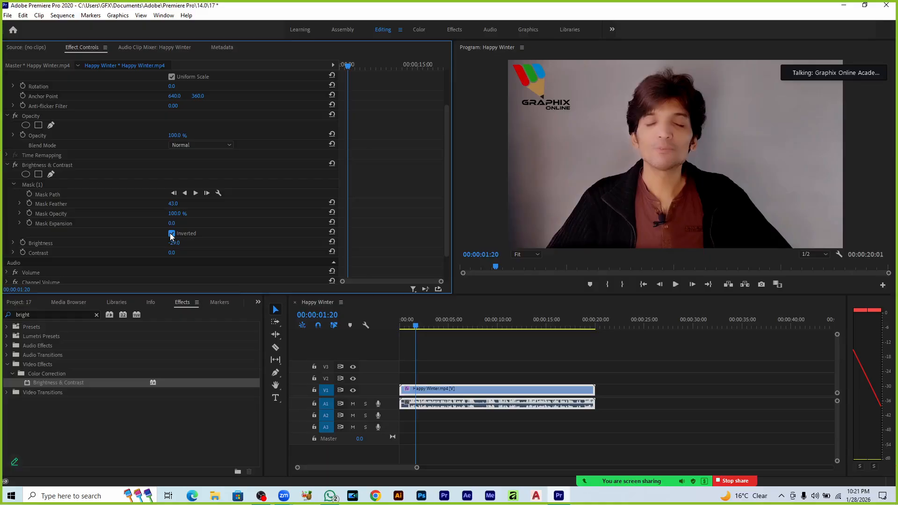
left_click(171, 234)
left_click(171, 233)
left_click(170, 233)
left_click(171, 233)
left_click(171, 234)
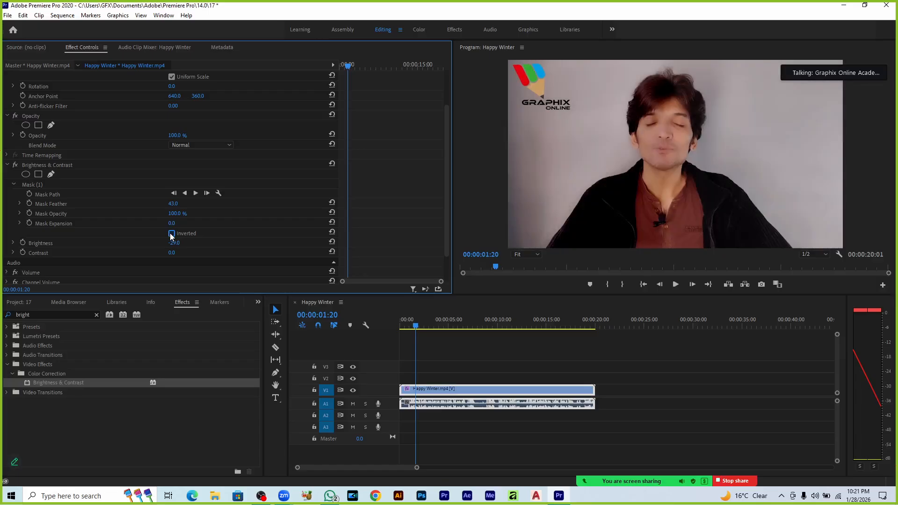
left_click(171, 233)
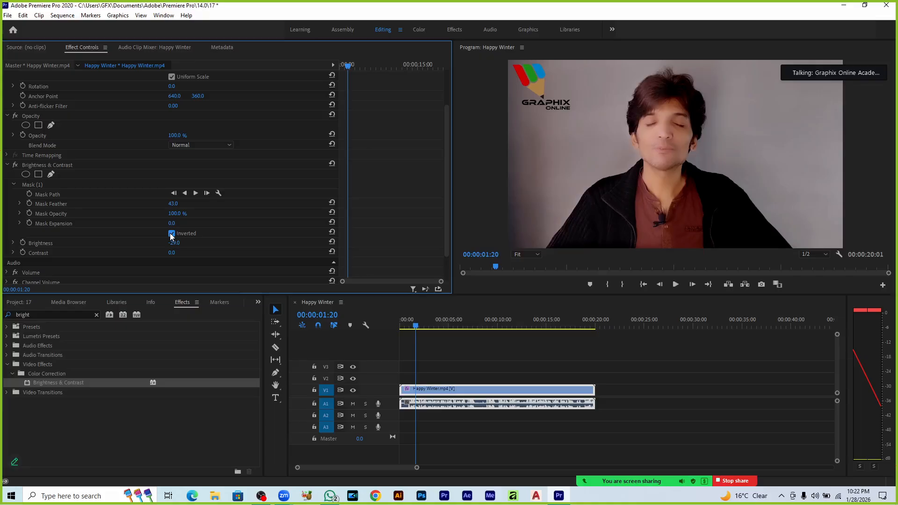
left_click(171, 234)
left_click(172, 234)
left_click(171, 234)
left_click(171, 233)
left_click(171, 234)
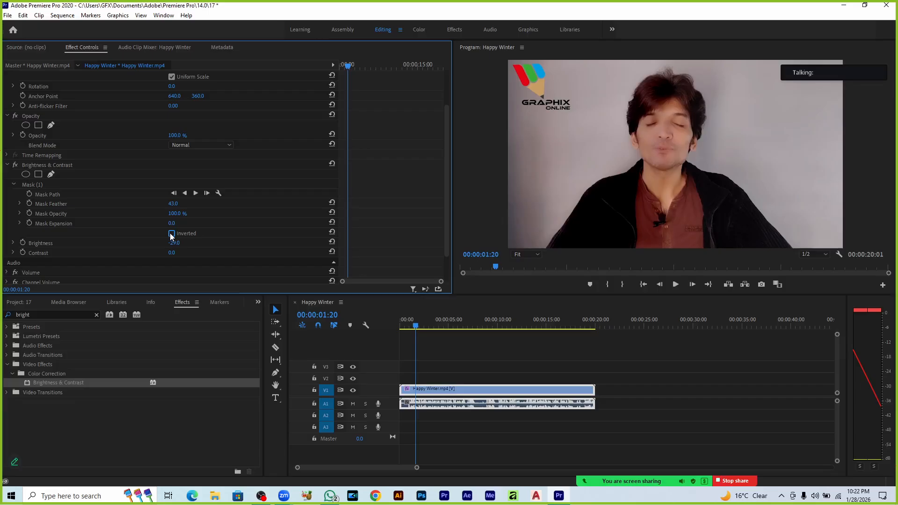
left_click(171, 234)
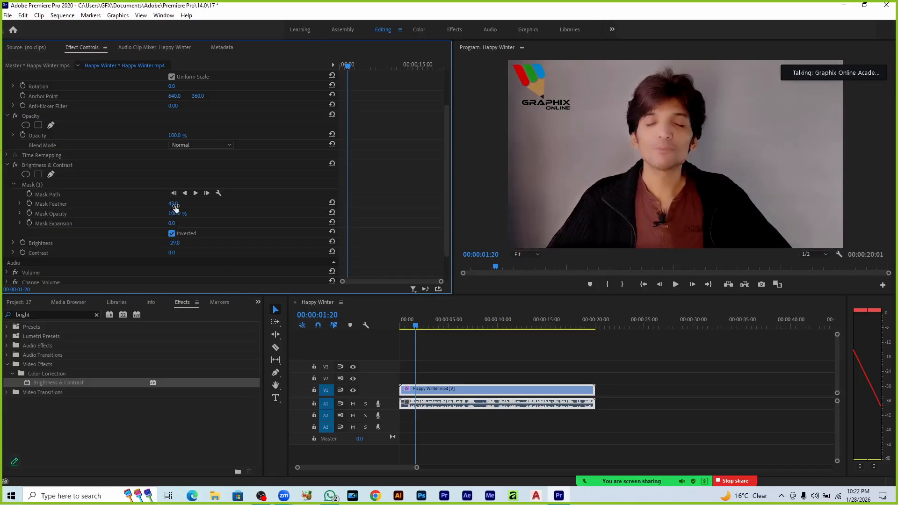
Remove the mask's feather to see its hard edge, turn off the mask's inversion, and set the feather to 63
left_click_drag(175, 208, 154, 209)
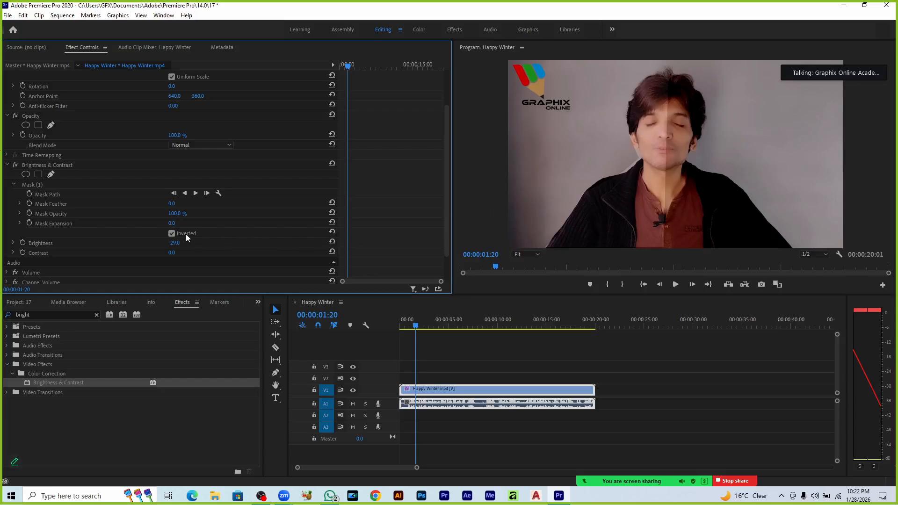
left_click(172, 234)
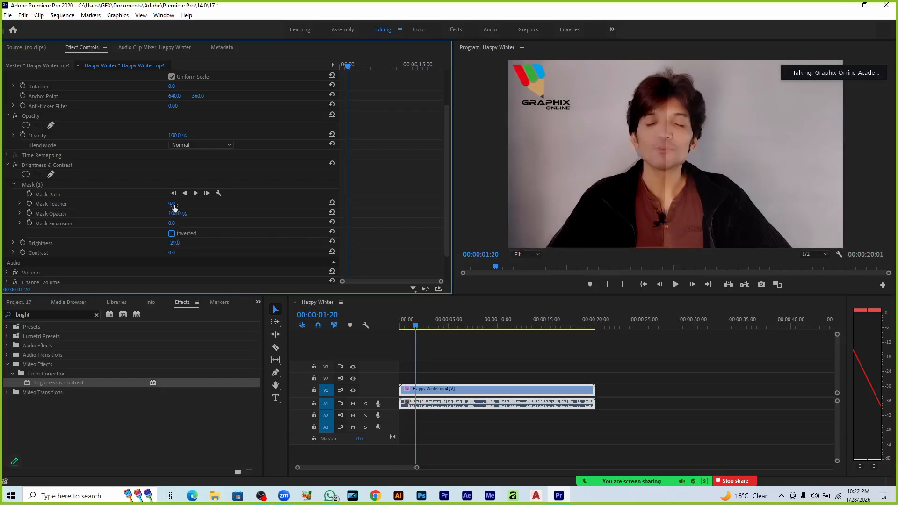
left_click_drag(172, 204, 187, 204)
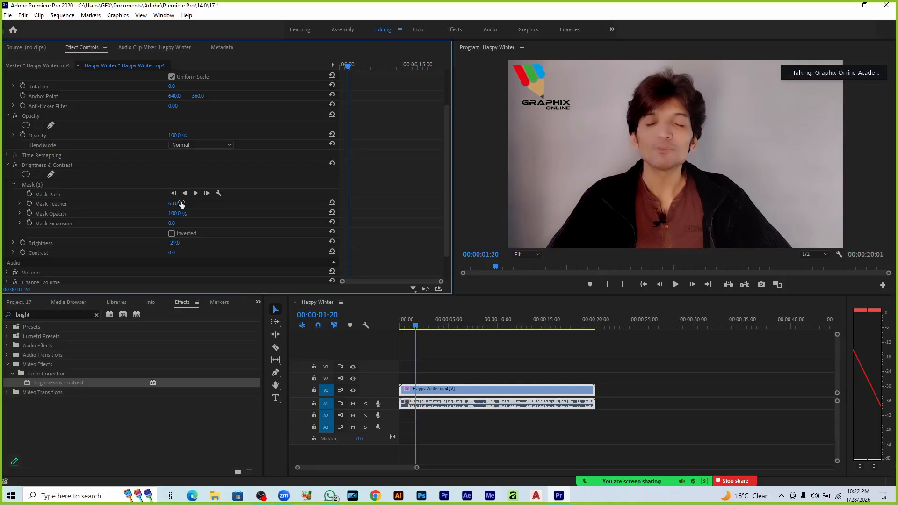
Delete the Brightness & Contrast mask, try adjusting brightness across the whole frame, and undo to restore the mask
left_click(74, 185)
key("Delete")
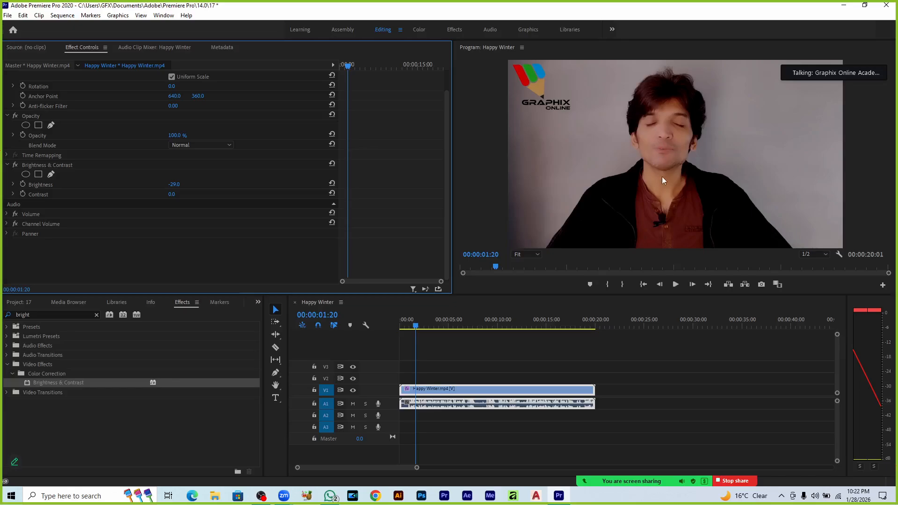
mouse_move(177, 188)
left_mouse_down()
mouse_move(202, 187)
mouse_move(161, 188)
mouse_move(181, 186)
left_mouse_up()
key("ctrl+z")
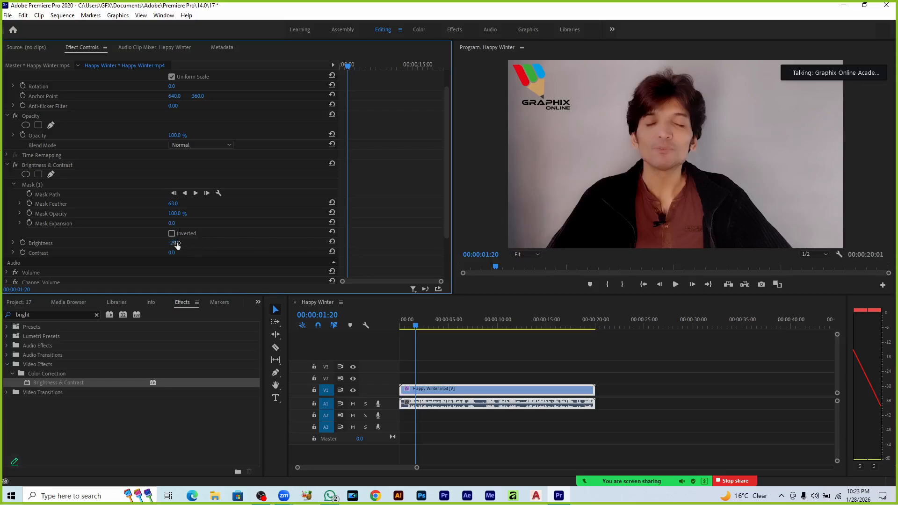
Set the masked effect's Brightness to -77 and play the sequence to about 00:00:11:12
left_click_drag(174, 243, 159, 243)
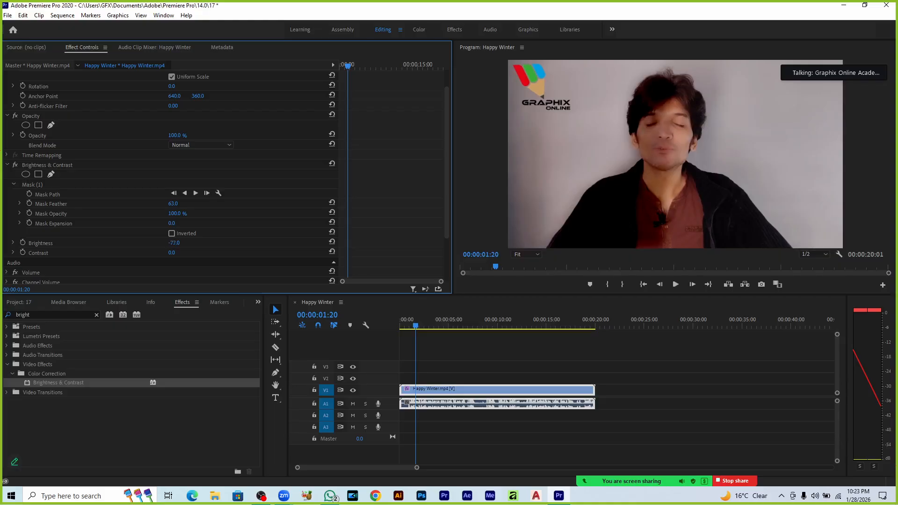
key("space")
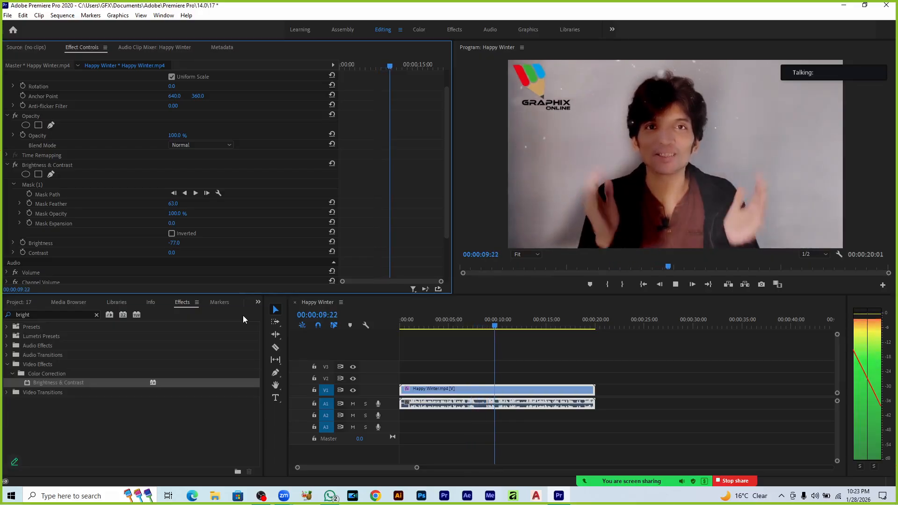
key("space")
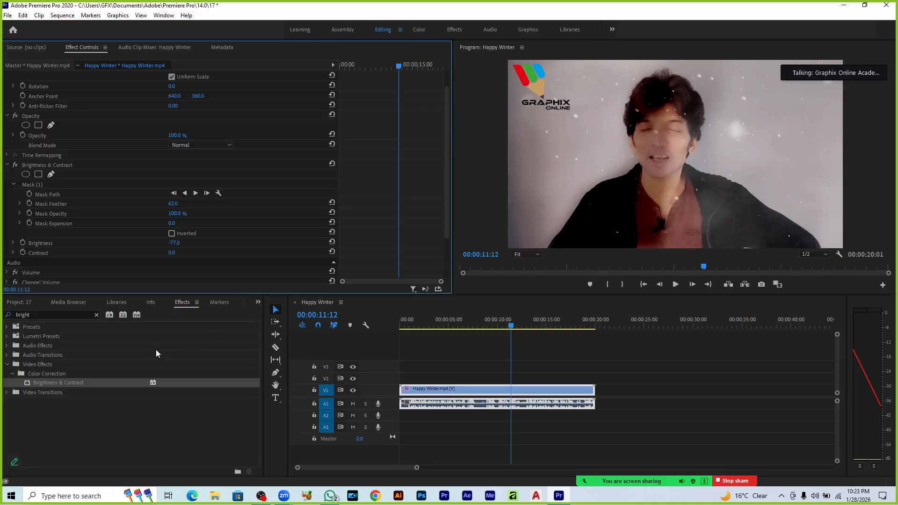
Select the Brightness & Contrast mask, shift its outline slightly toward the logo side, and reselect the Happy Winter clip
left_click(52, 186)
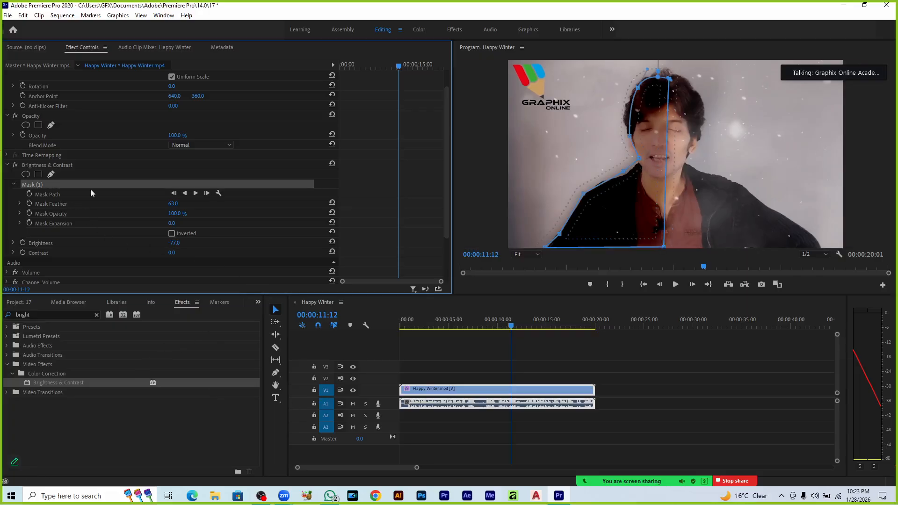
left_click(639, 216)
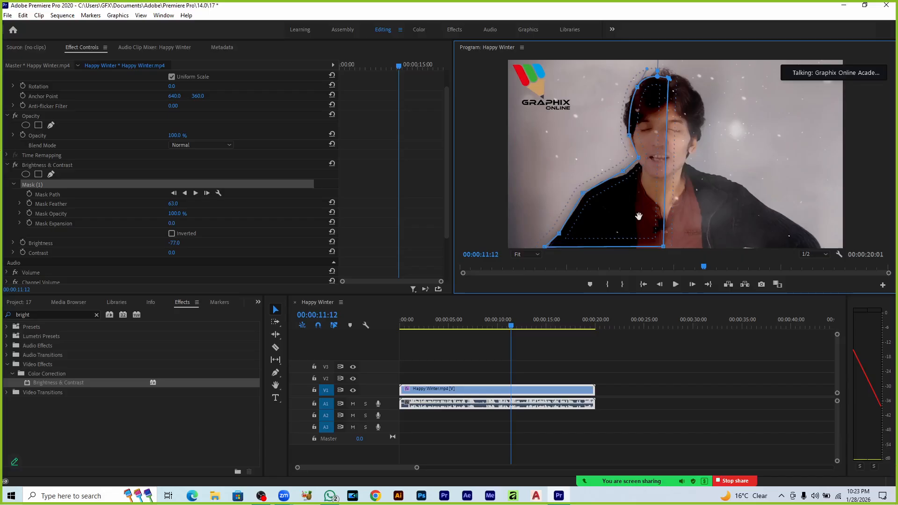
mouse_move(639, 216)
left_mouse_down()
mouse_move(629, 217)
mouse_move(681, 216)
mouse_move(626, 220)
mouse_move(636, 218)
left_mouse_up()
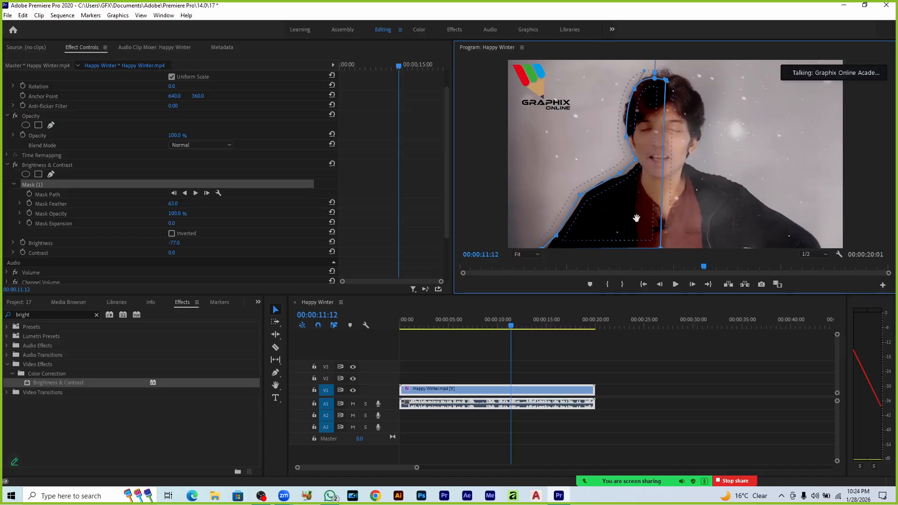
left_click_drag(629, 374, 585, 415)
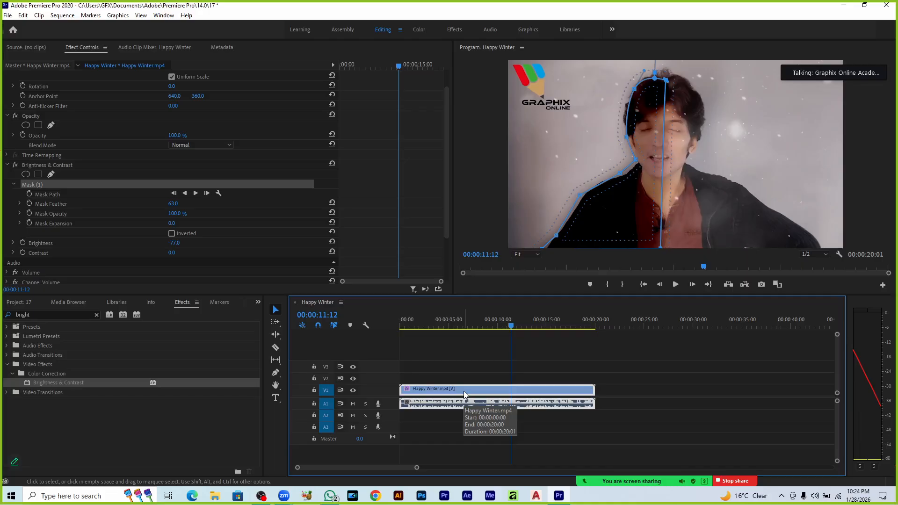
Delete the Brightness & Contrast effect from the Happy Winter clip, deselect the clip, and return to the sequence start
left_click(37, 165)
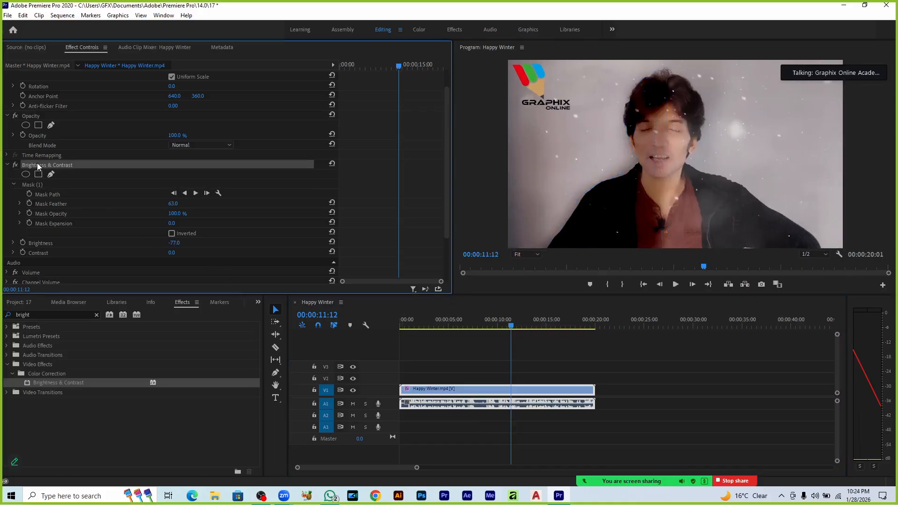
key("Delete")
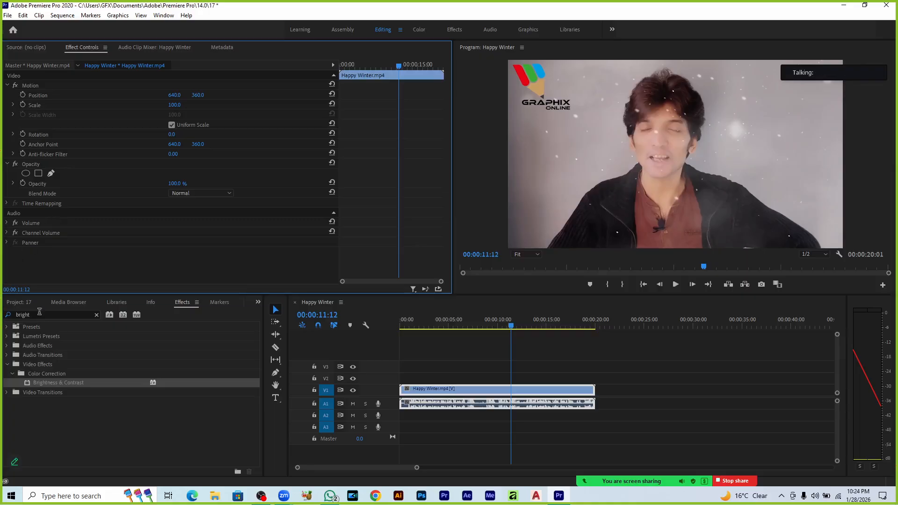
left_click(30, 301)
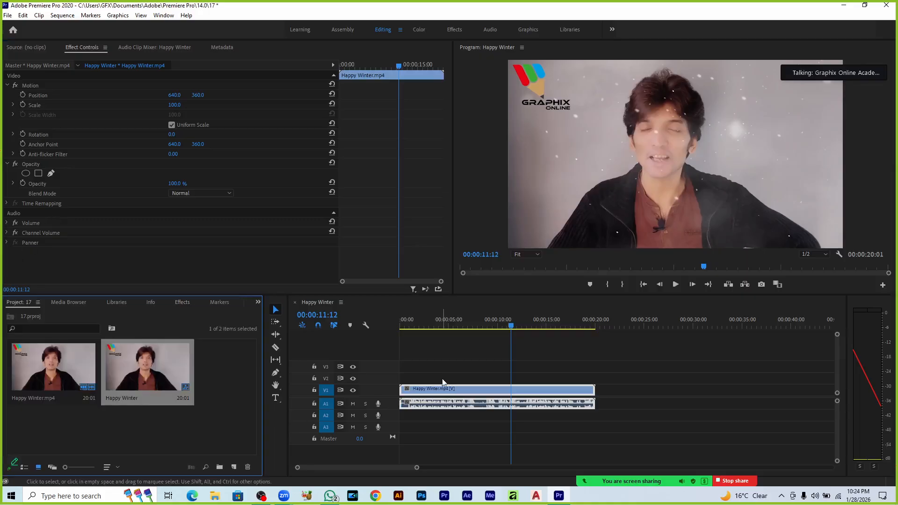
left_click(633, 375)
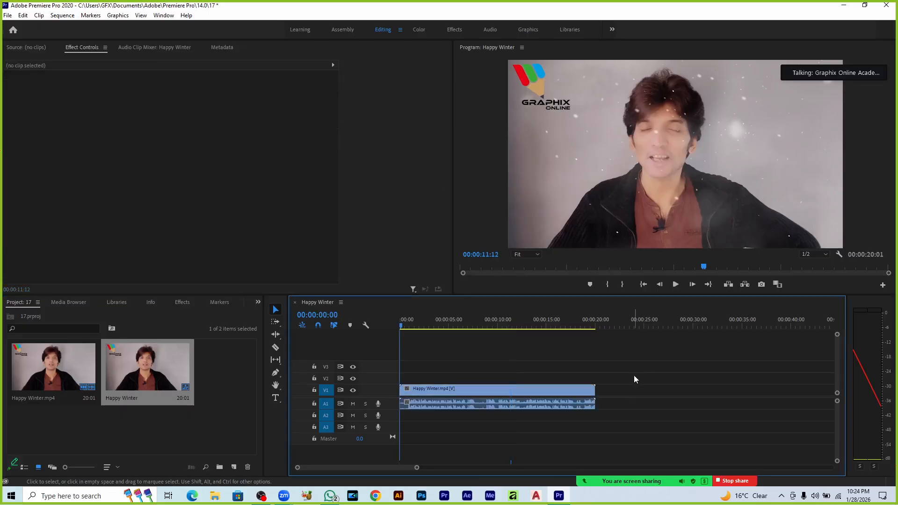
key("Home")
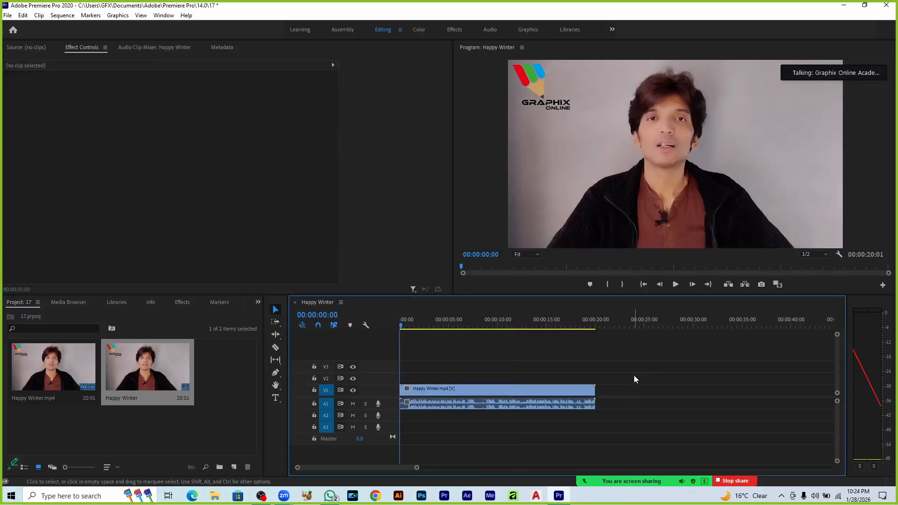
Move the playhead to 00:00:01:00 and magnify the sequence preview to 150%, framing the hair and eyes
left_click(535, 255)
left_click(536, 297)
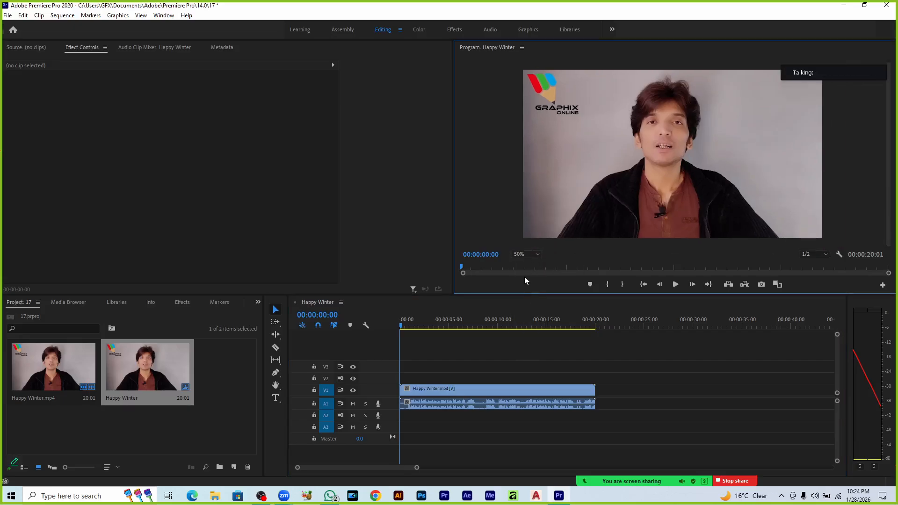
left_click(526, 256)
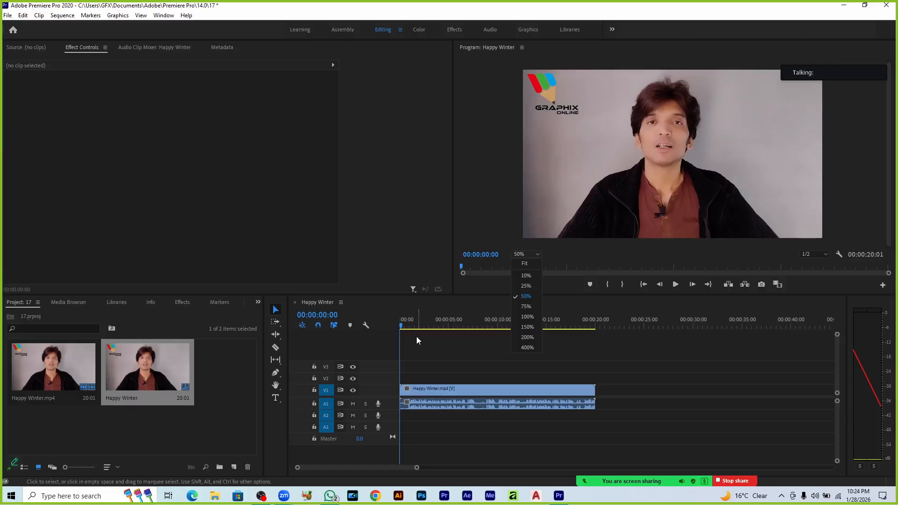
left_click_drag(401, 325, 411, 330)
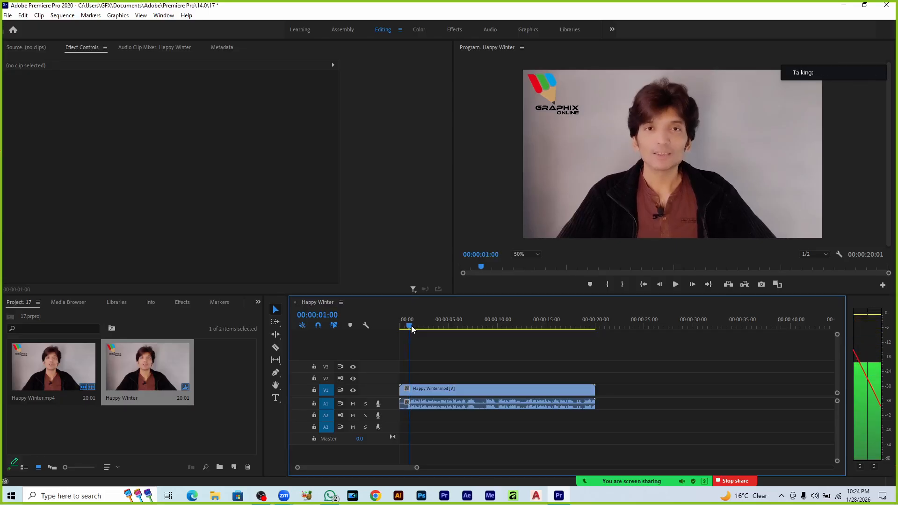
left_click(515, 256)
left_click(528, 310)
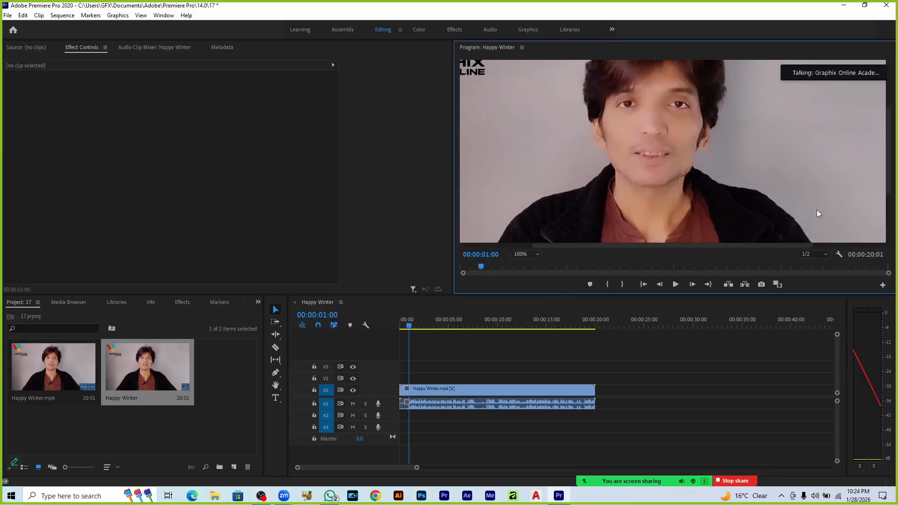
left_click_drag(889, 178, 890, 133)
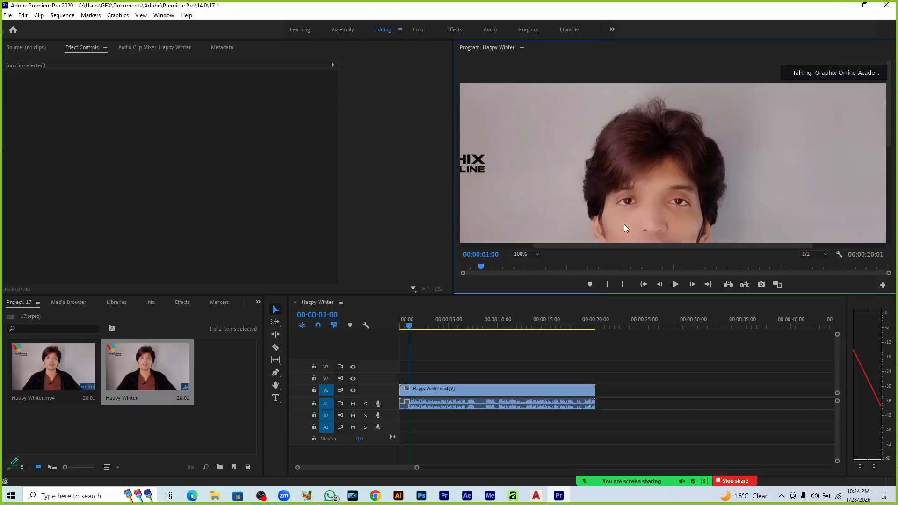
left_click(538, 254)
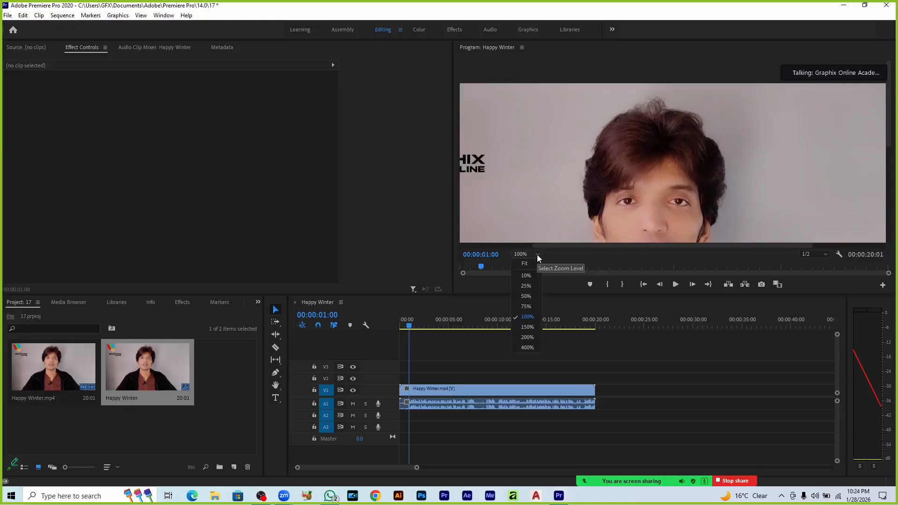
left_click(533, 325)
left_click_drag(889, 131, 880, 88)
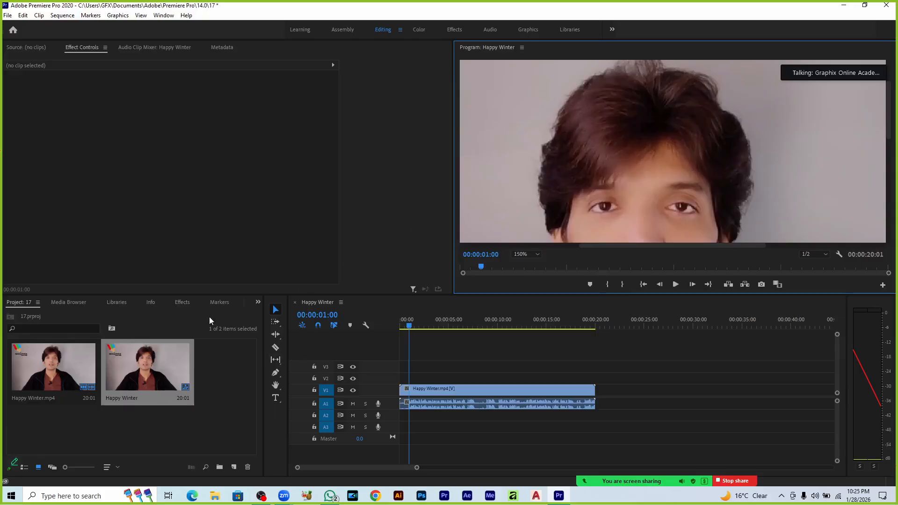
Search the effects for "sharpen" and apply the Sharpen video effect to the Happy Winter clip, keeping the clip selected
left_click(181, 302)
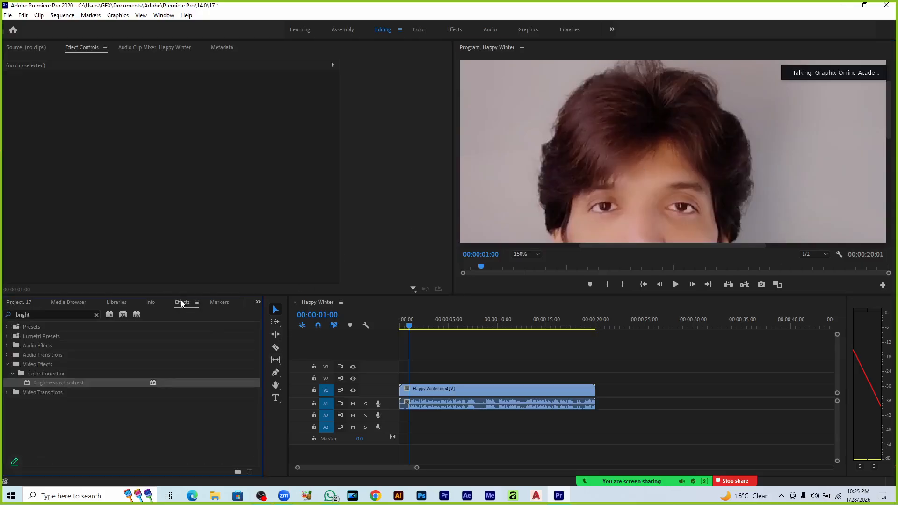
left_click(47, 316)
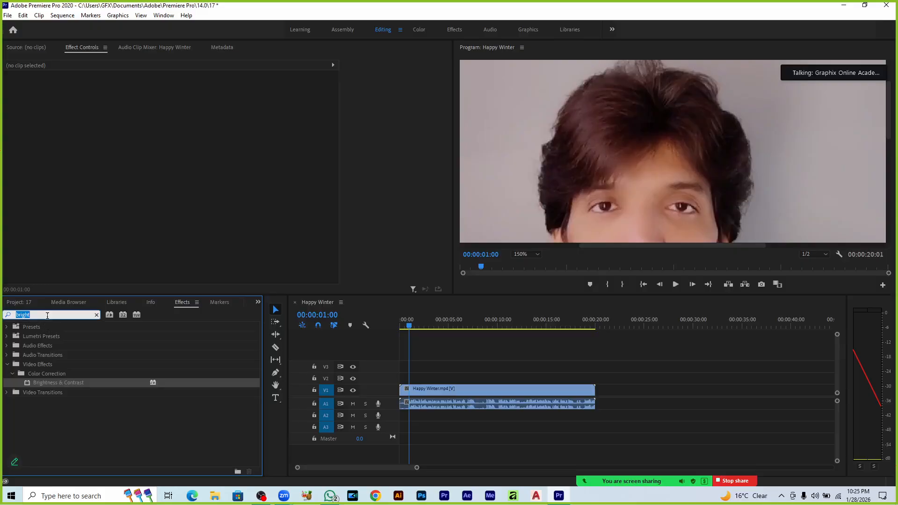
type("sharpen")
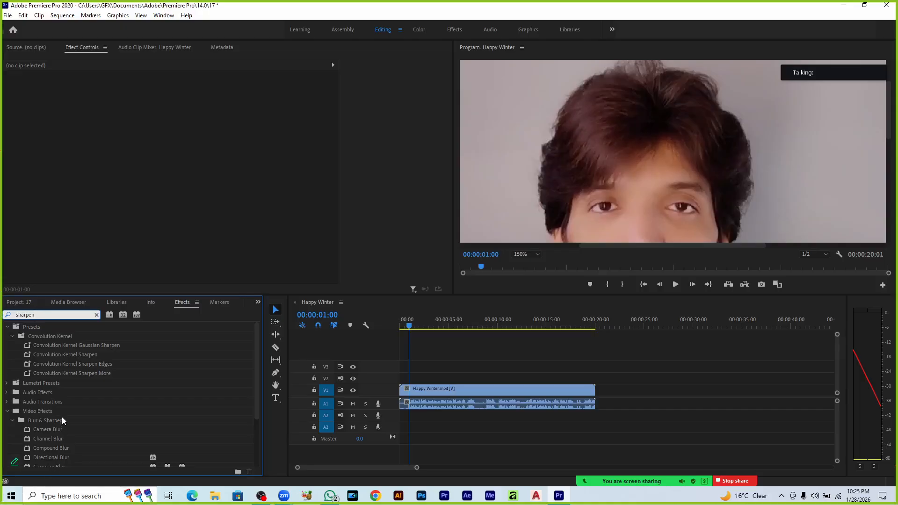
scroll(63, 409, "down", 3)
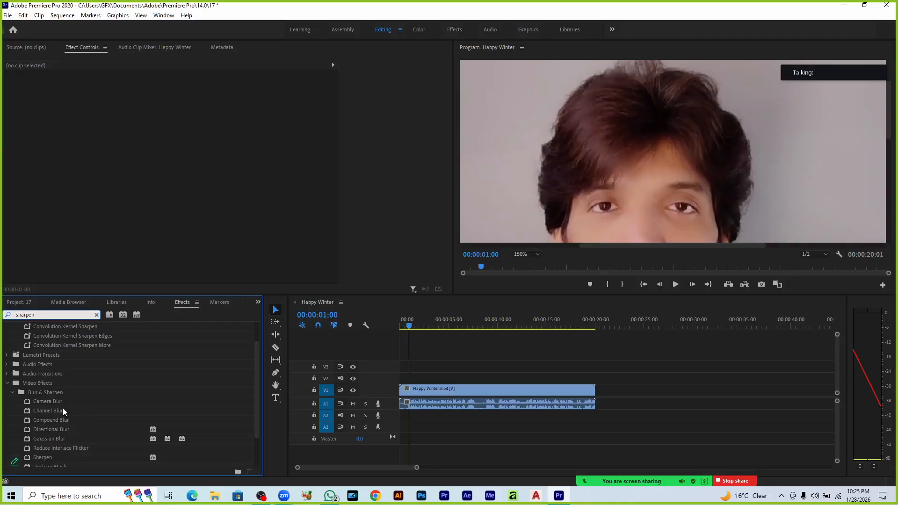
scroll(63, 407, "down", 3)
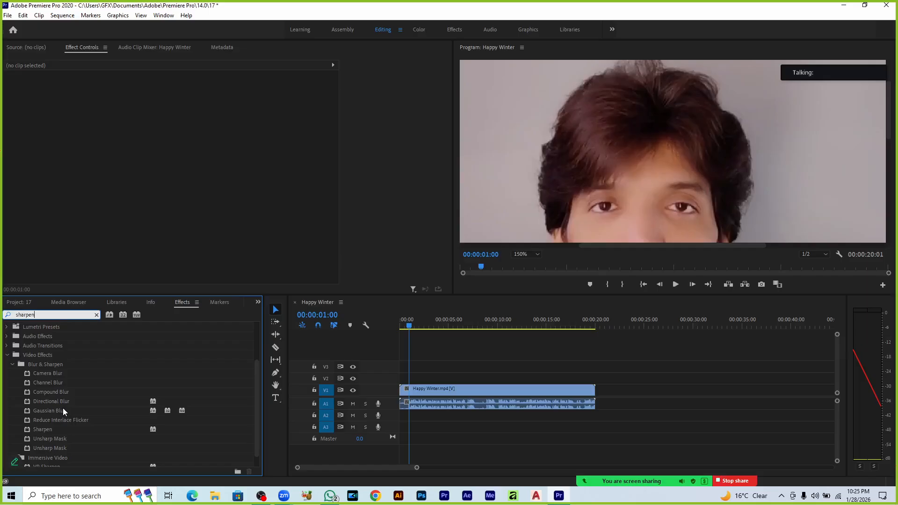
scroll(63, 407, "down", 1)
left_click_drag(55, 417, 410, 387)
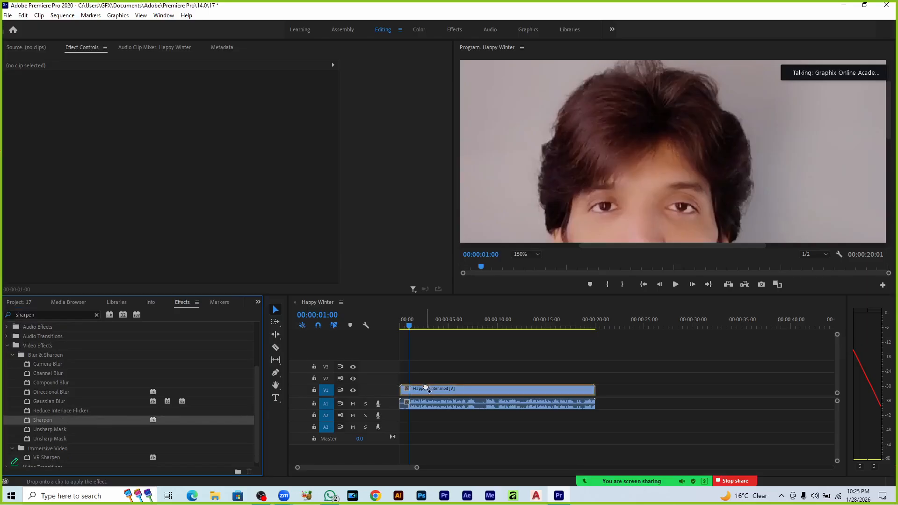
left_click(424, 389)
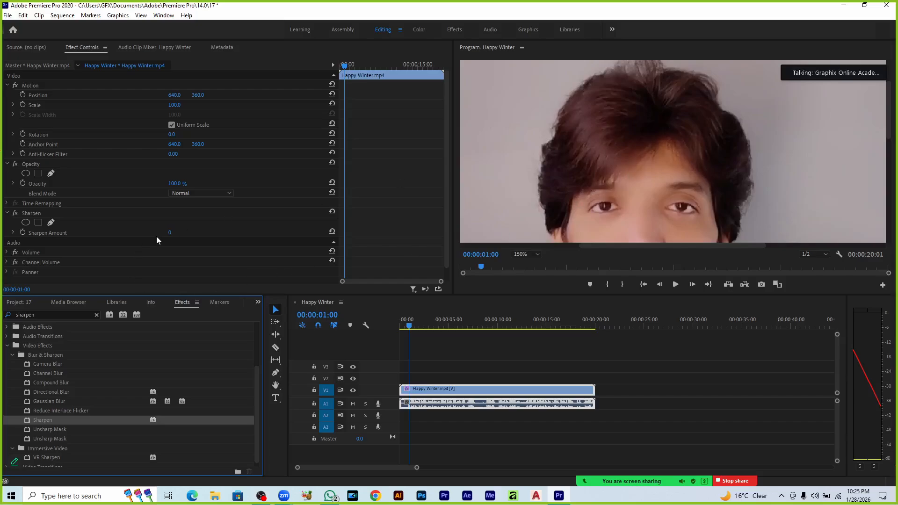
Set Sharpen Amount to 47 and toggle the effect repeatedly to compare the hair detail, leaving it enabled
left_click_drag(169, 232, 182, 233)
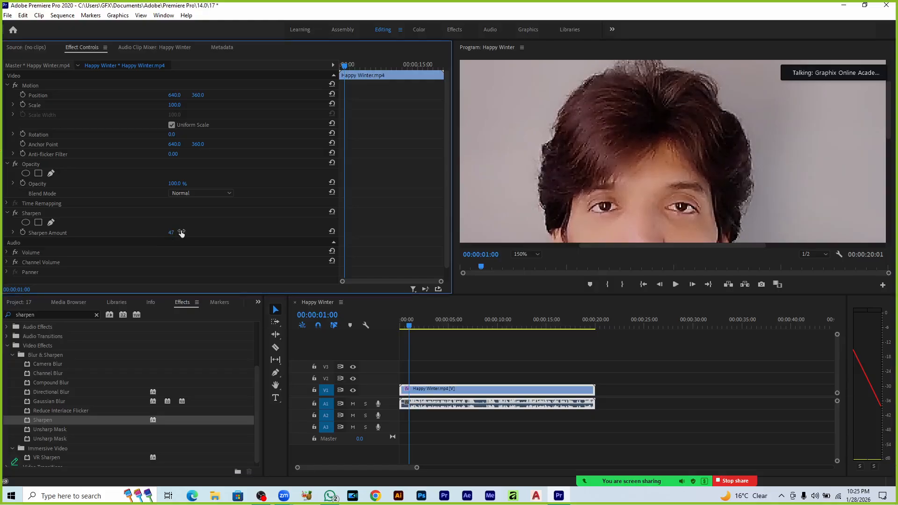
left_click(16, 215)
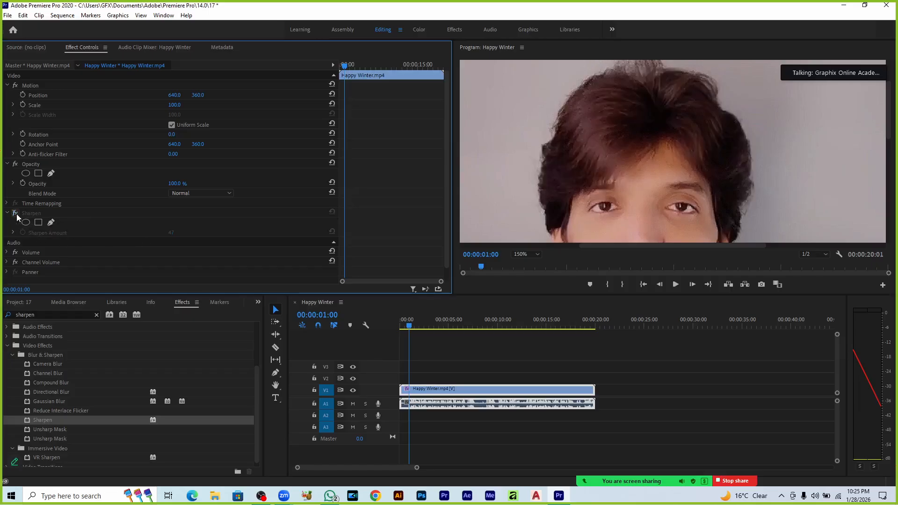
left_click(16, 214)
left_click(16, 214)
left_click(16, 214)
left_click(16, 215)
left_click(16, 215)
left_click(16, 214)
left_click(16, 214)
Add an elliptical mask to the Sharpen effect and shrink it closely around the eye on the image's left side
left_click(26, 223)
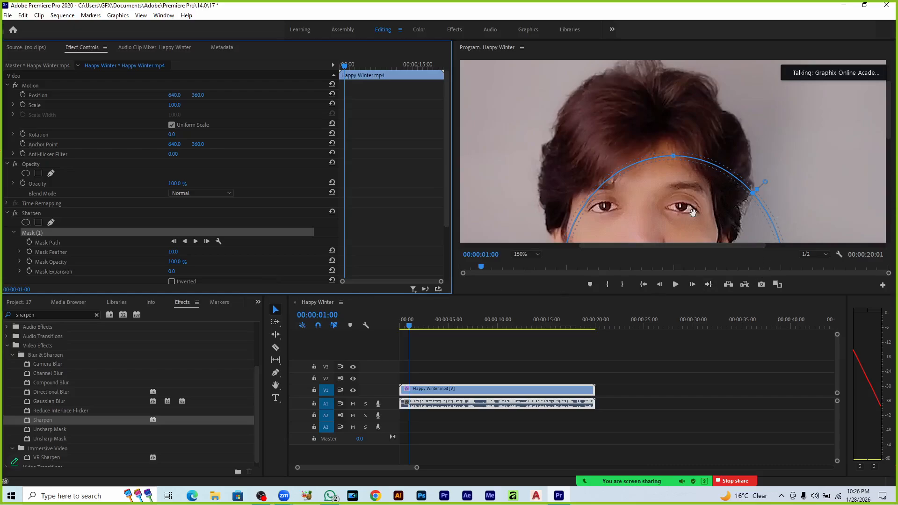
left_click(675, 169)
left_click_drag(675, 168, 673, 124)
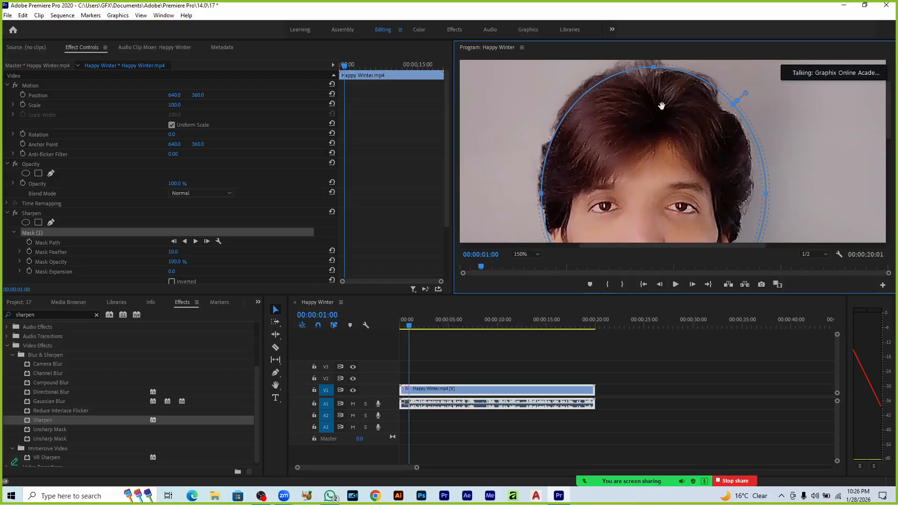
left_click_drag(654, 73, 655, 173)
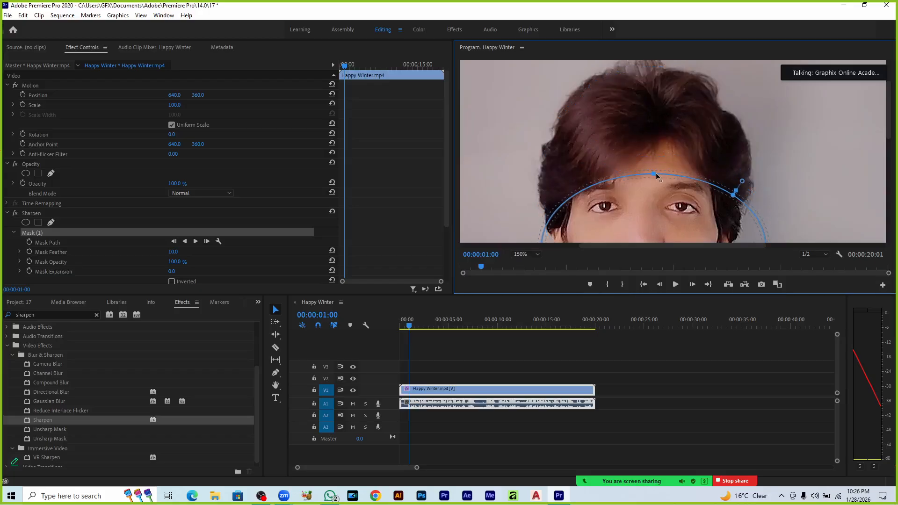
left_click_drag(664, 232, 656, 159)
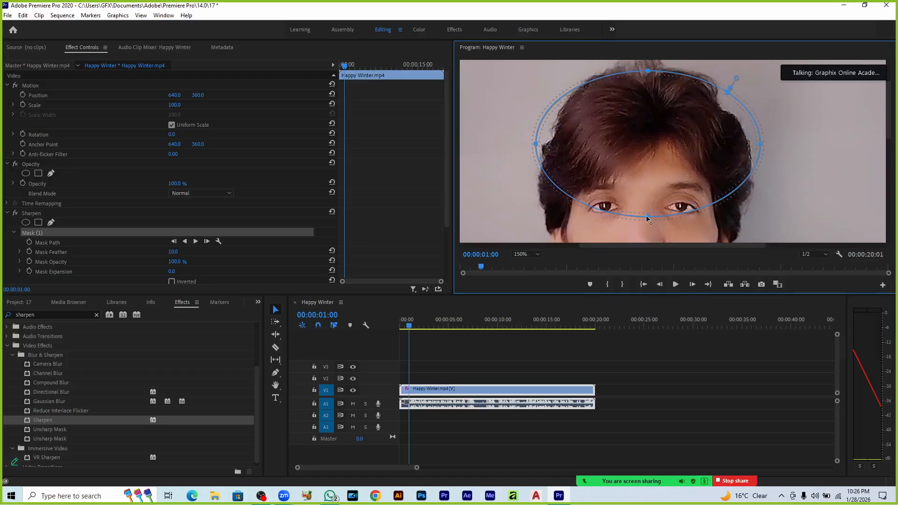
mouse_move(646, 216)
left_mouse_down()
mouse_move(646, 122)
mouse_move(658, 208)
left_mouse_up()
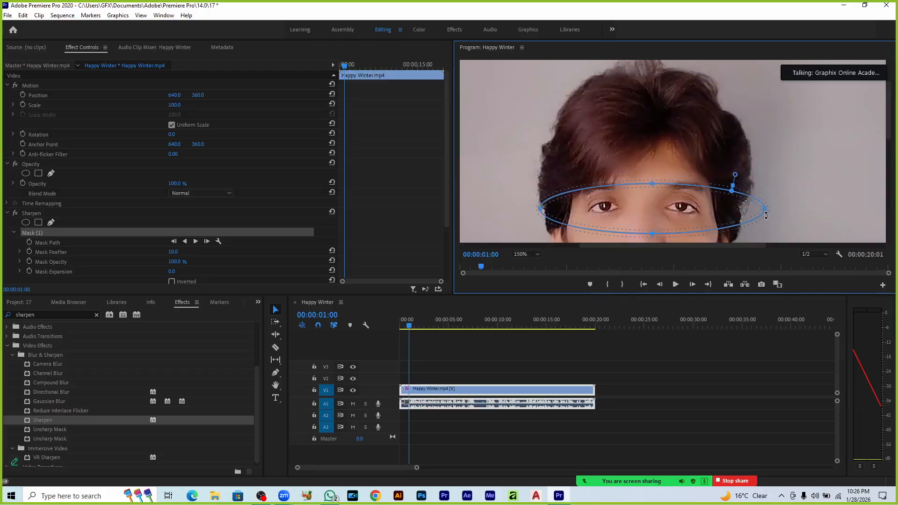
left_click_drag(766, 209, 627, 219)
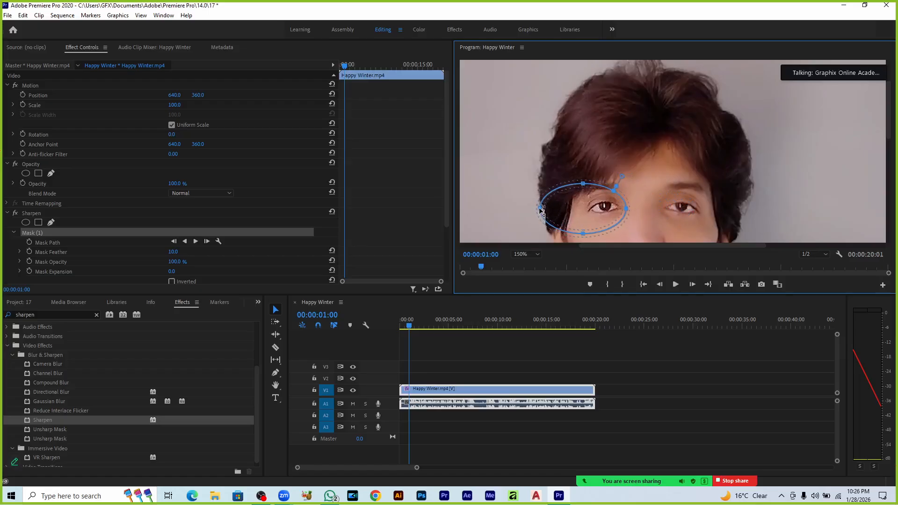
left_click_drag(540, 214, 605, 216)
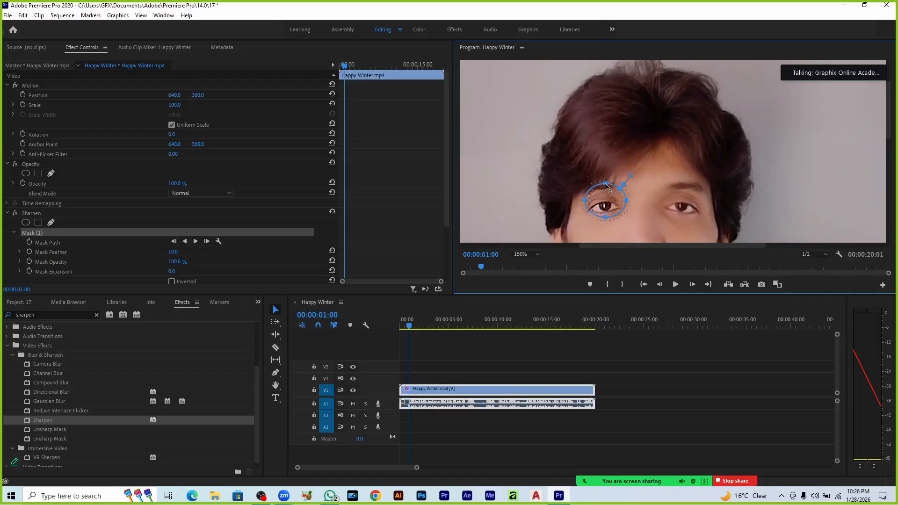
left_click_drag(605, 183, 633, 206)
left_click(620, 202)
Add a second elliptical Sharpen mask, fit it around the eye on the image's right side, and deselect the clip
left_click(28, 221)
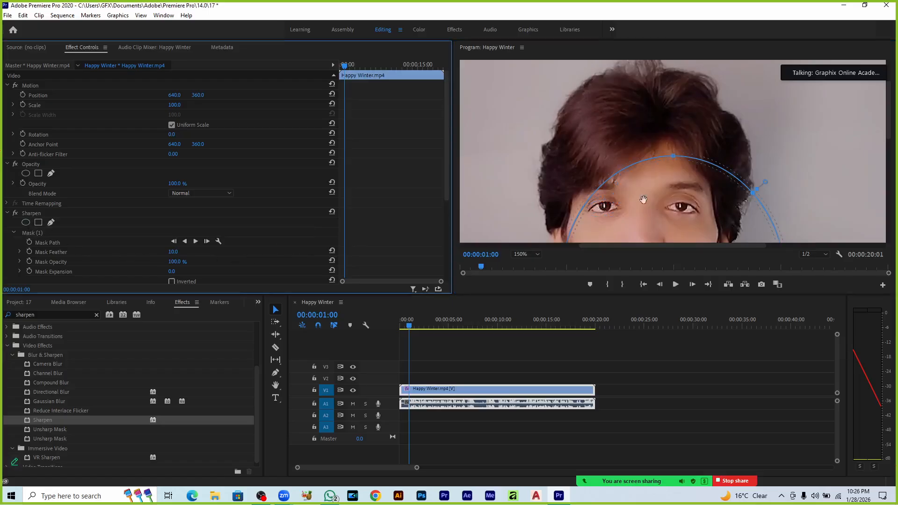
left_click_drag(701, 227, 772, 168)
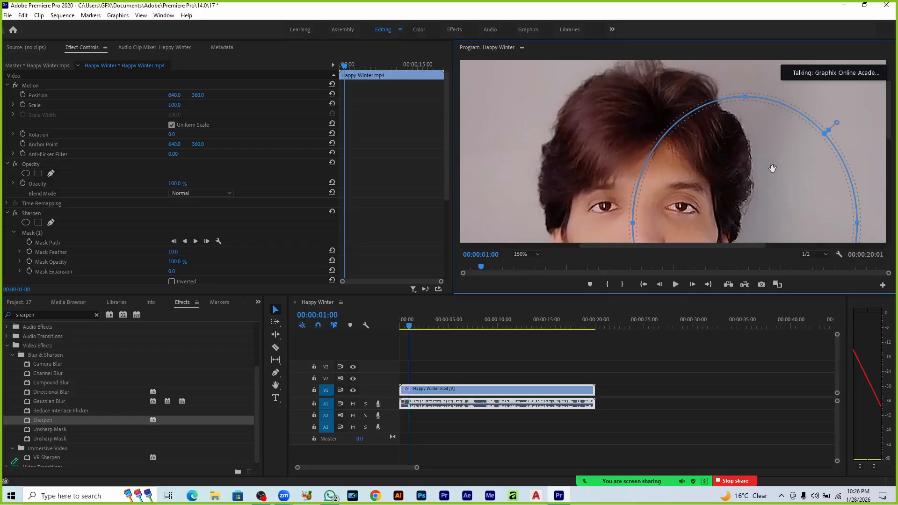
left_click_drag(744, 100, 745, 121)
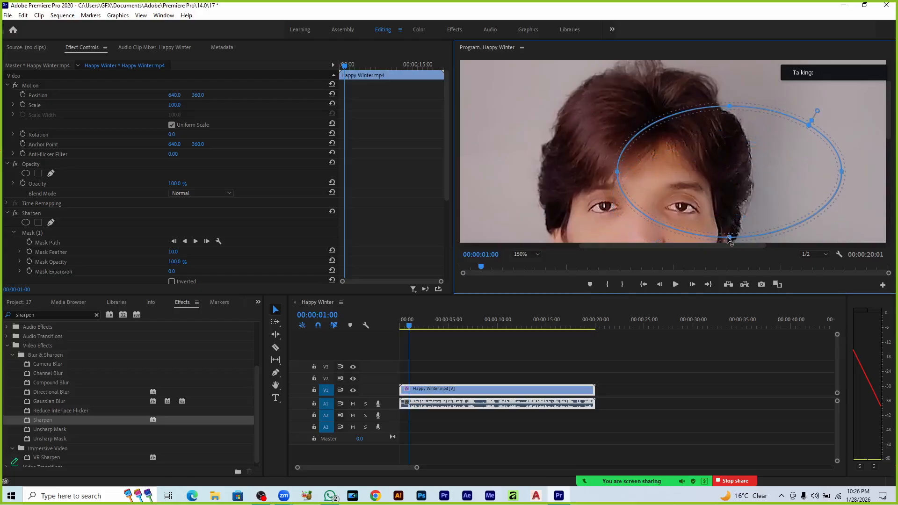
left_click_drag(728, 236, 729, 145)
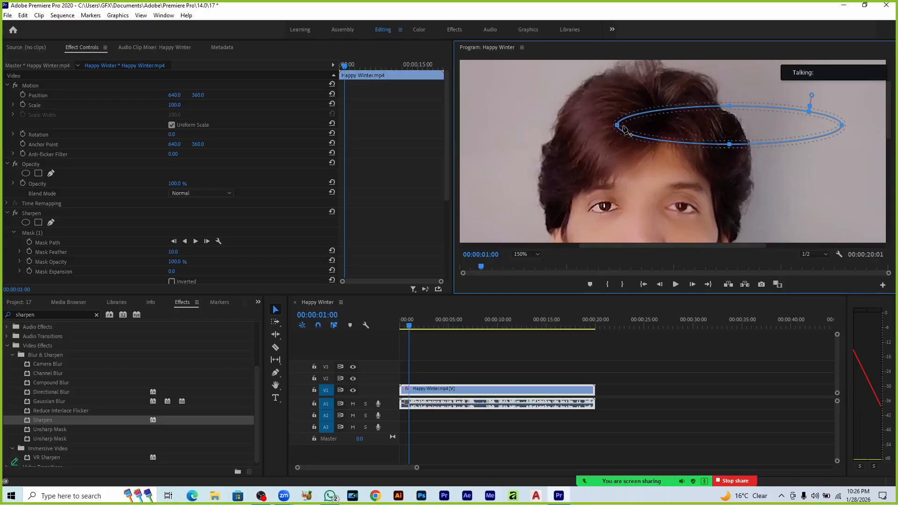
left_click_drag(617, 125, 781, 127)
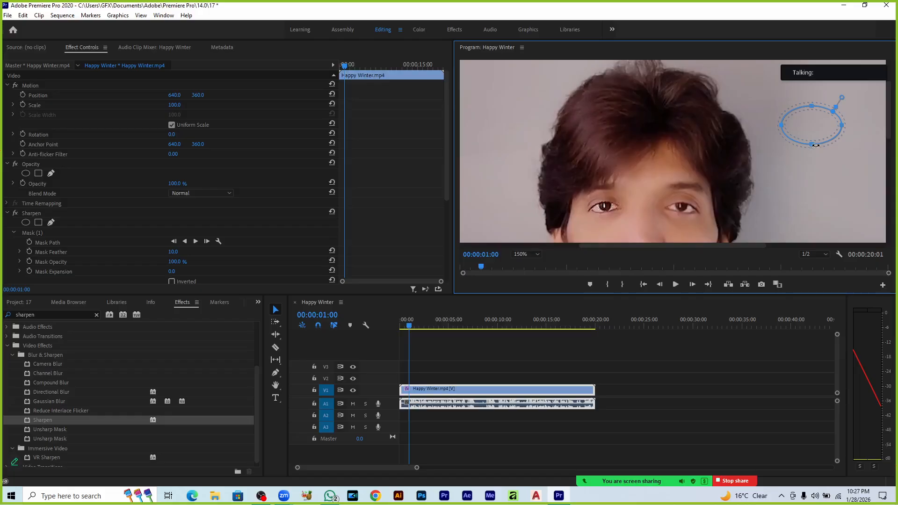
left_click_drag(811, 145, 681, 216)
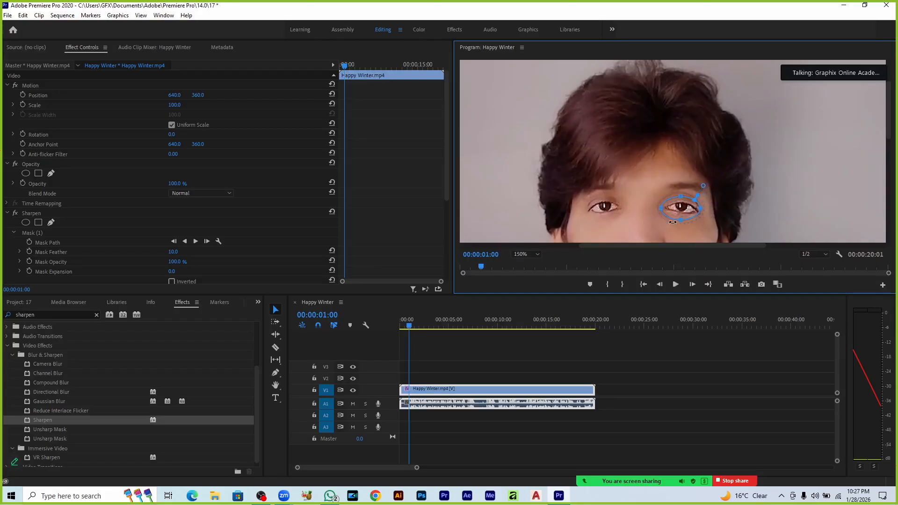
left_click_drag(680, 196, 710, 214)
left_click(693, 204)
left_click(636, 364)
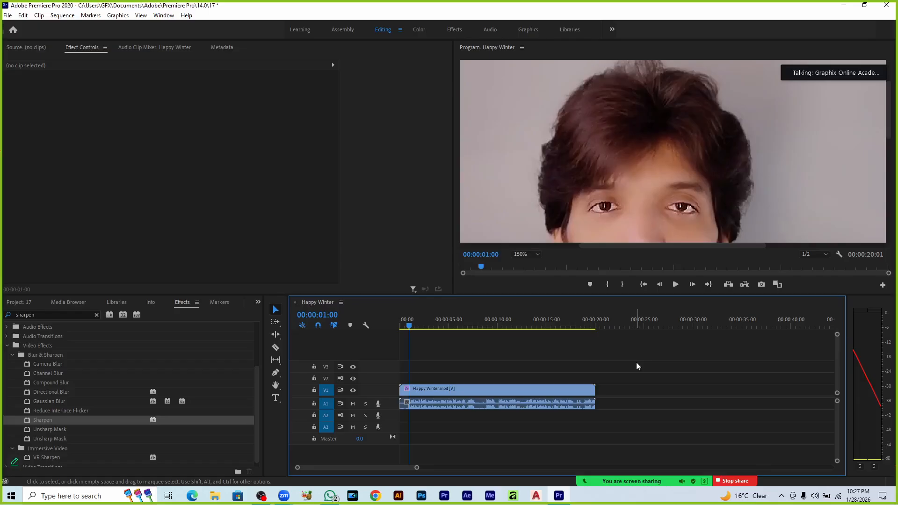
Select the Happy Winter clip and toggle the Sharpen effect repeatedly to compare the masked eyes, leaving it enabled
left_click(467, 388)
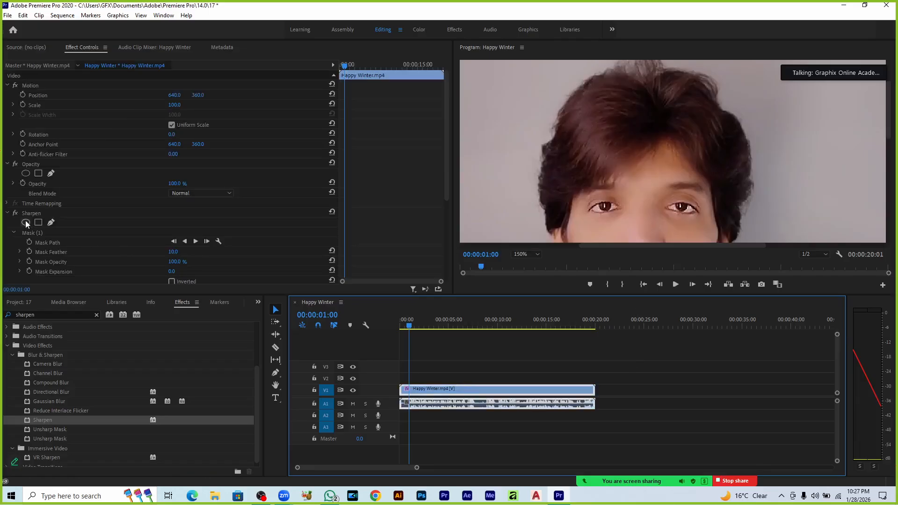
left_click(15, 214)
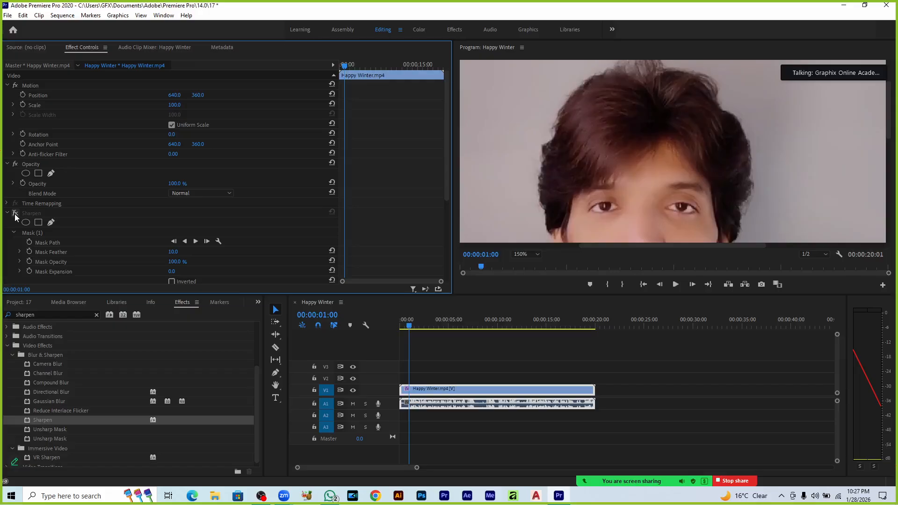
left_click(15, 214)
left_click(15, 214)
left_click(15, 214)
Set Sharpen Amount to 124 and toggle the effect to compare the eyes with and without the sharpening
scroll(234, 255, "down", 2)
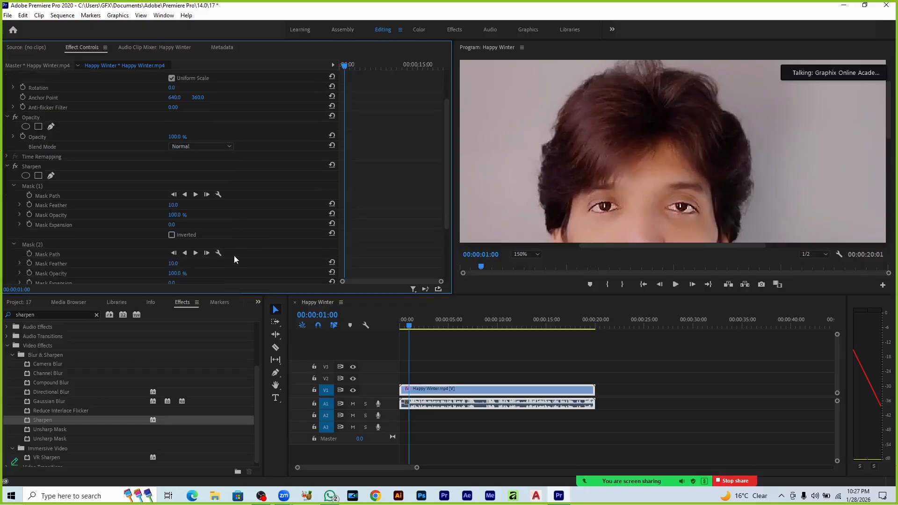
scroll(233, 259, "down", 2)
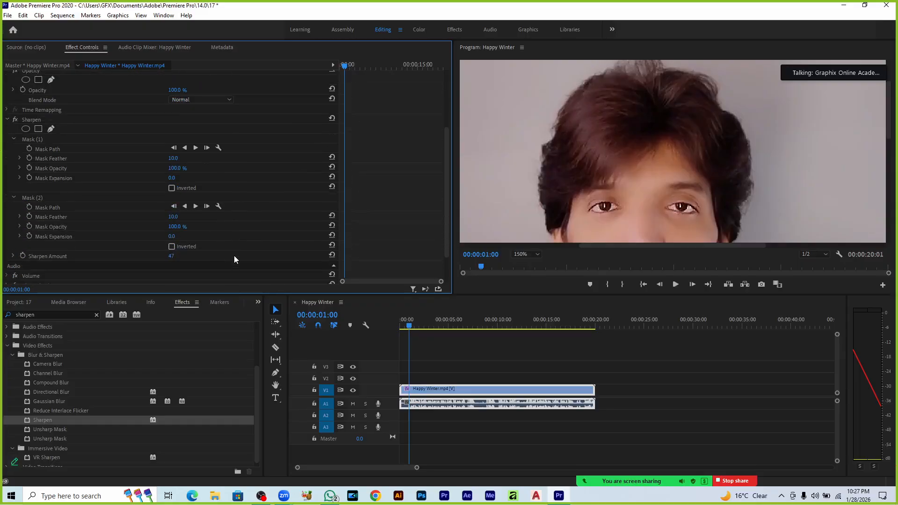
left_click_drag(172, 259, 181, 256)
left_click(15, 120)
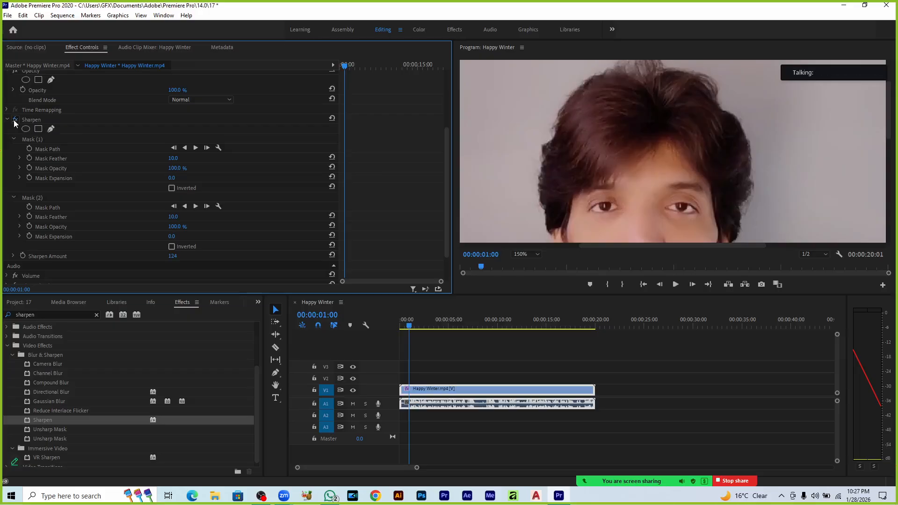
left_click(13, 120)
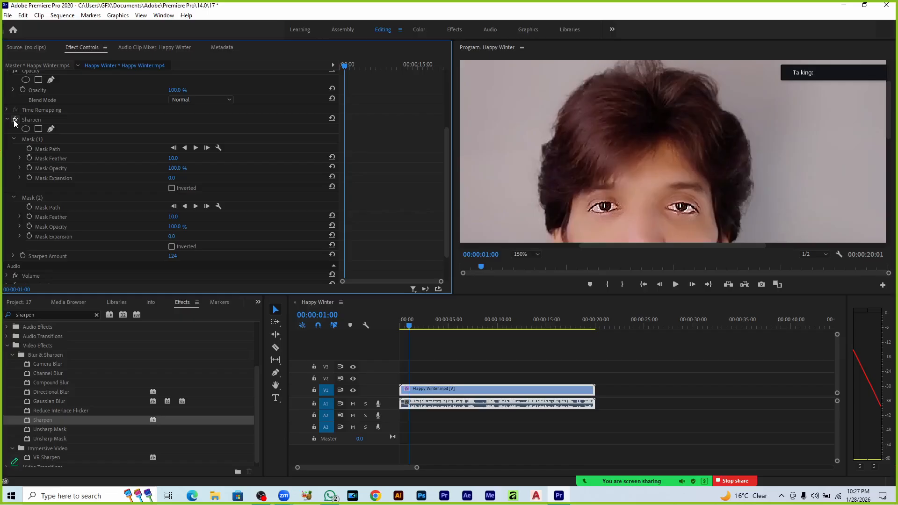
left_click(13, 120)
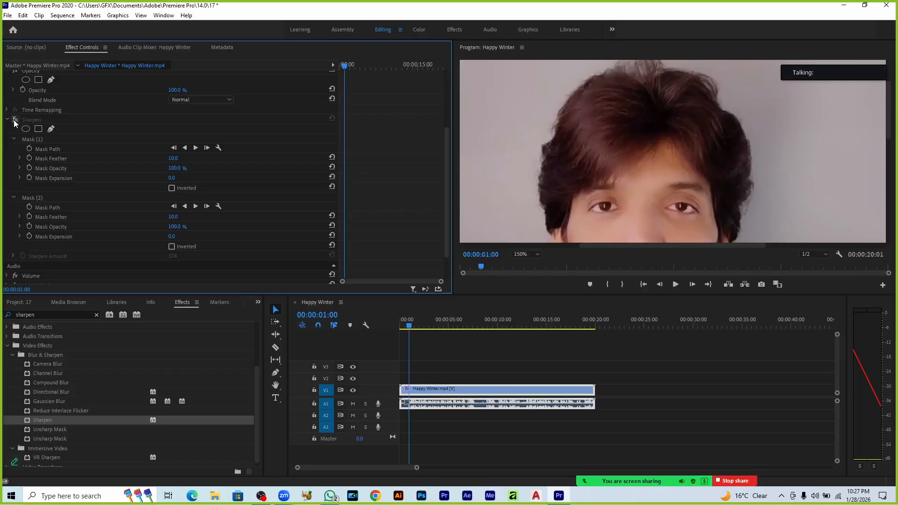
left_click(13, 120)
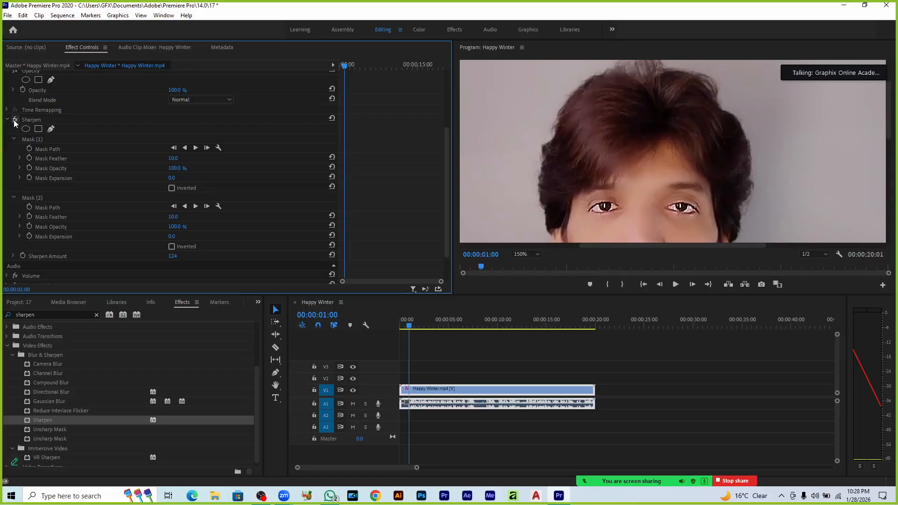
Play the sequence to 00:00:06:00, try to reposition the second Sharpen mask over its eye, and undo the last change
key("space")
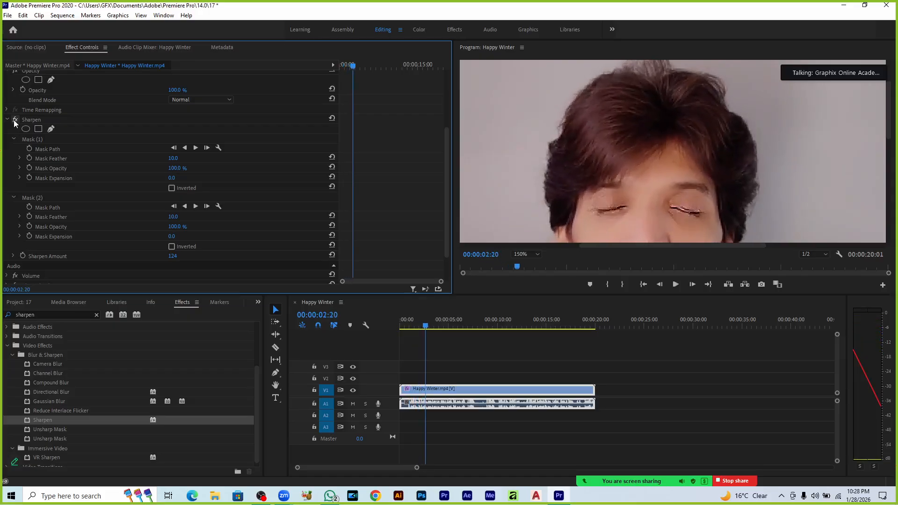
key("space")
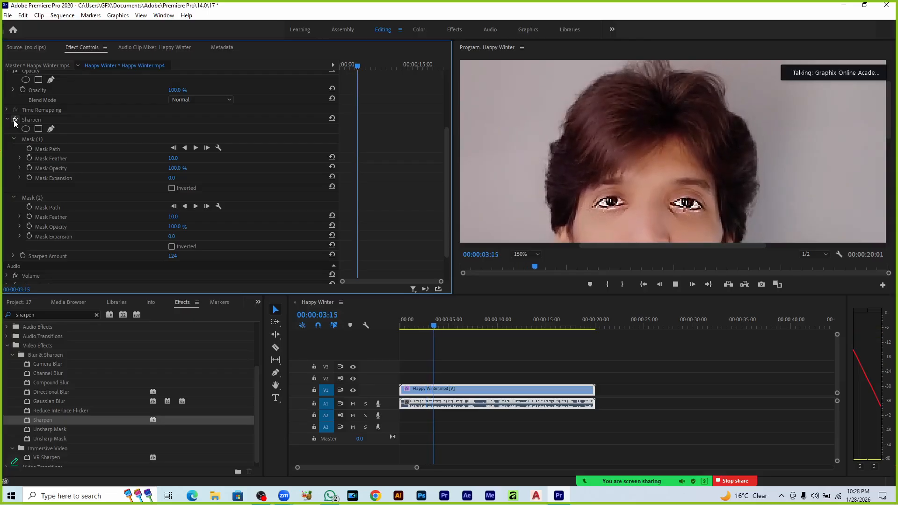
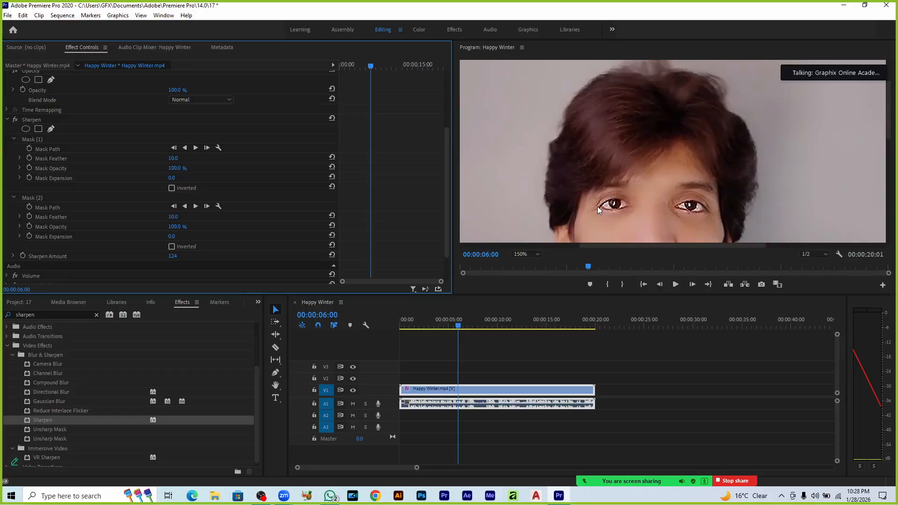
left_click(34, 198)
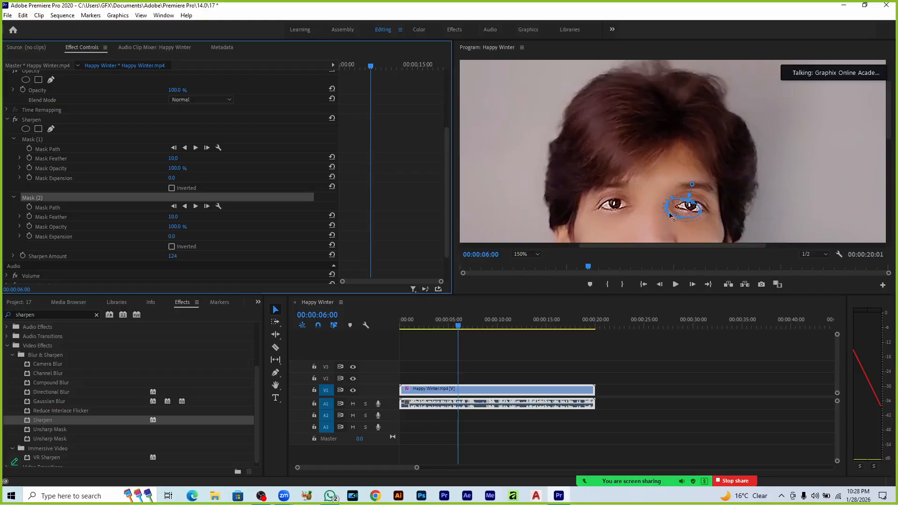
left_click_drag(700, 211, 700, 217)
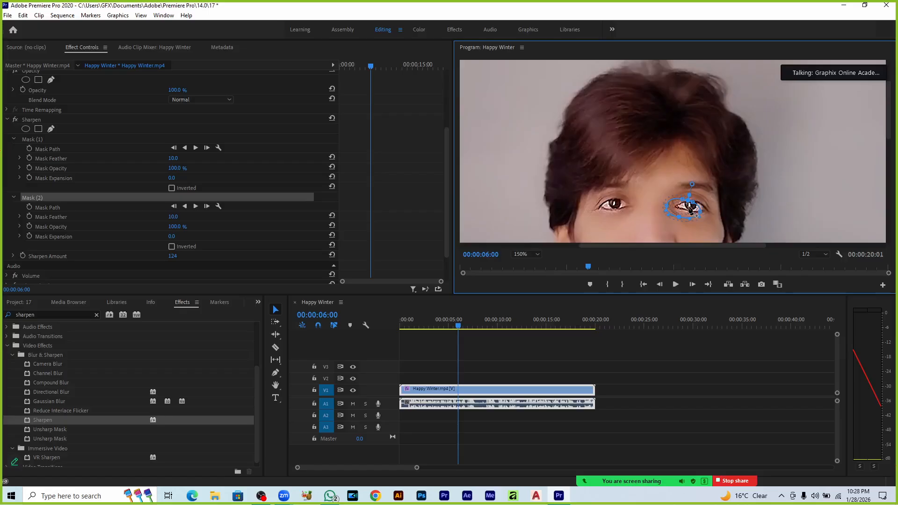
key("ctrl+z")
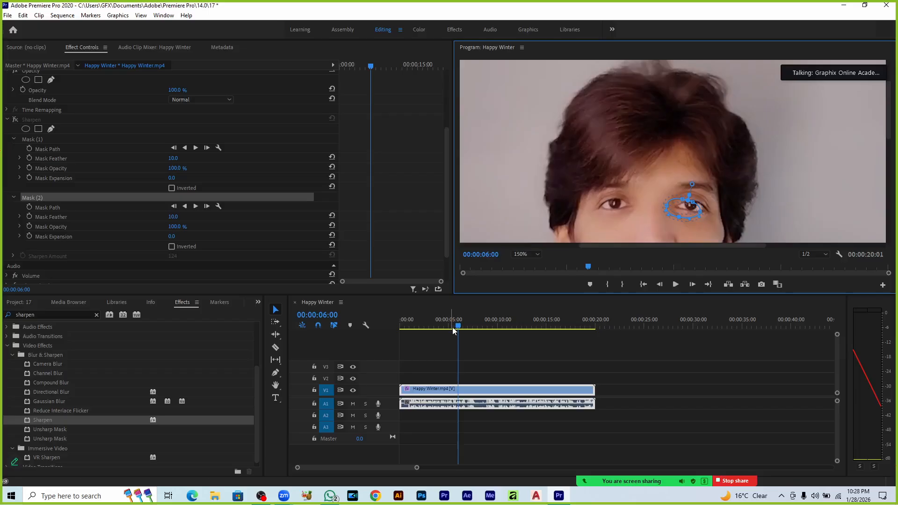
Return to the sequence start and magnify the sequence preview to 200%, keeping the second Sharpen mask selected
left_click_drag(456, 322, 400, 323)
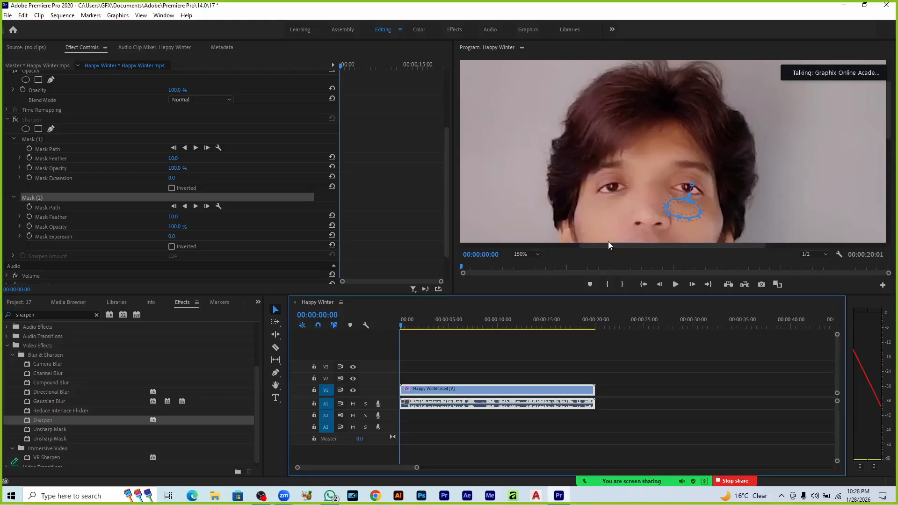
left_click(276, 311)
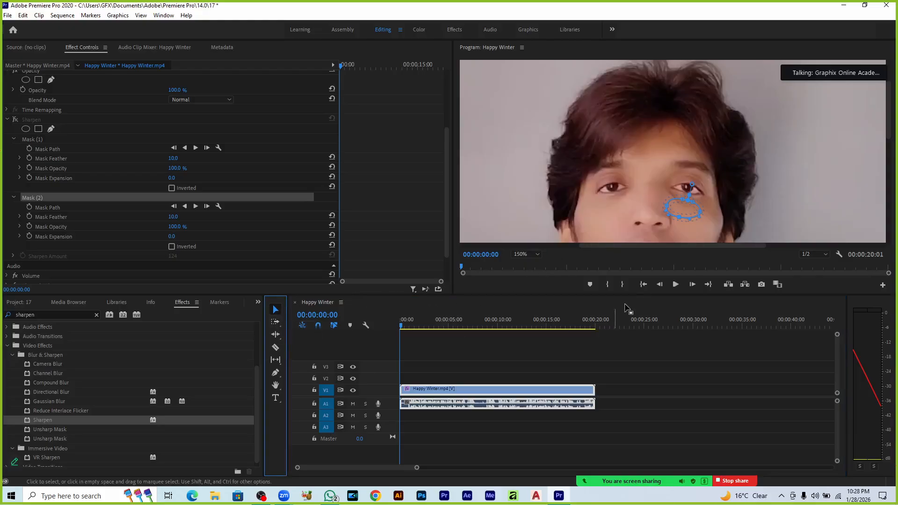
left_click(686, 220)
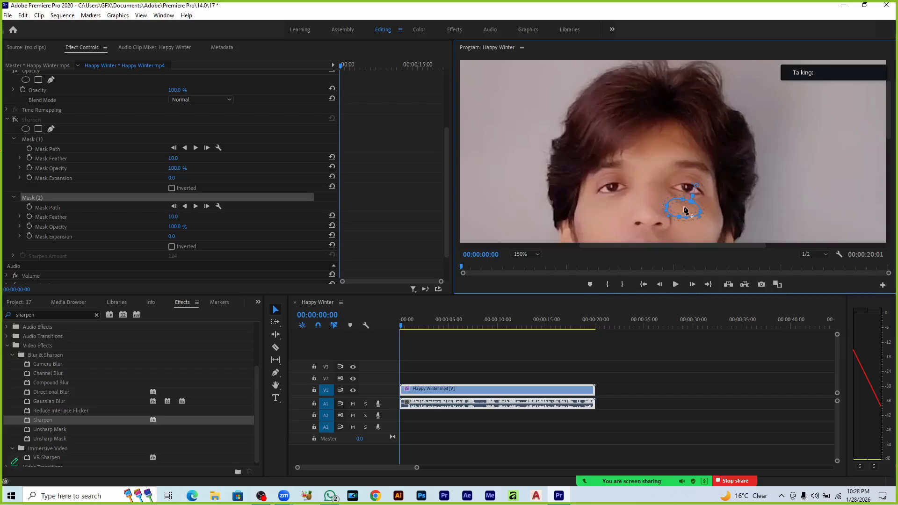
left_click(537, 254)
left_click(528, 334)
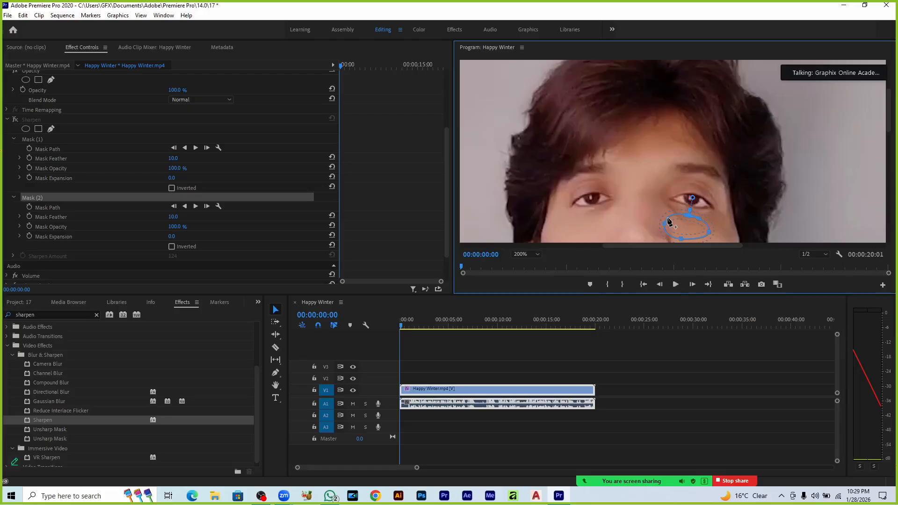
Delete both elliptical eye masks from the Sharpen effect
left_click(57, 198)
key("Delete")
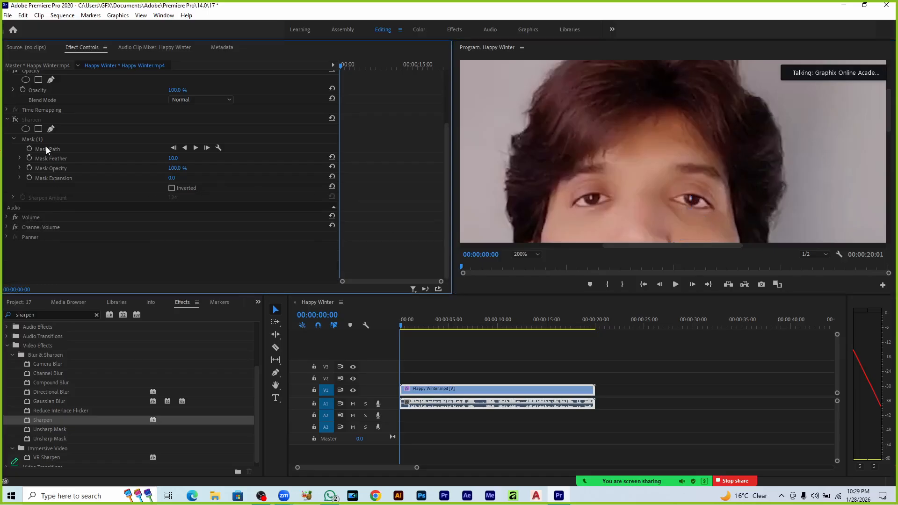
left_click(34, 136)
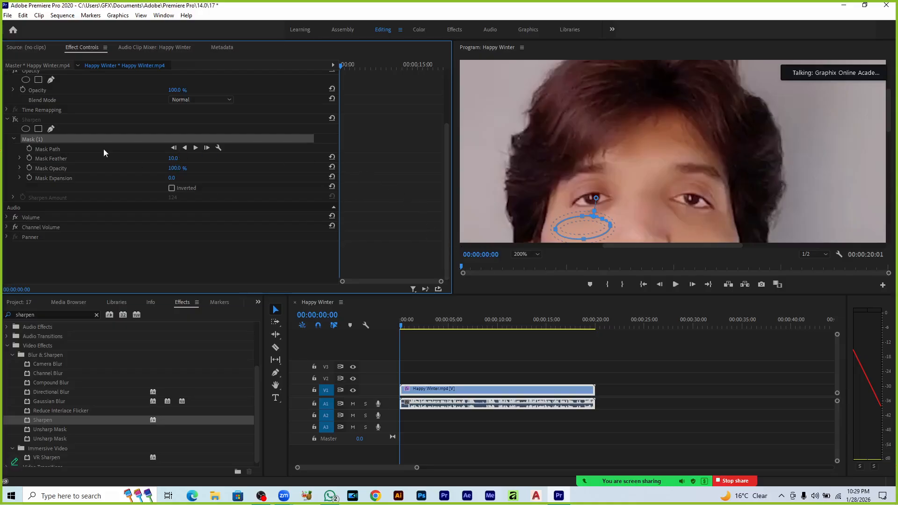
key("Delete")
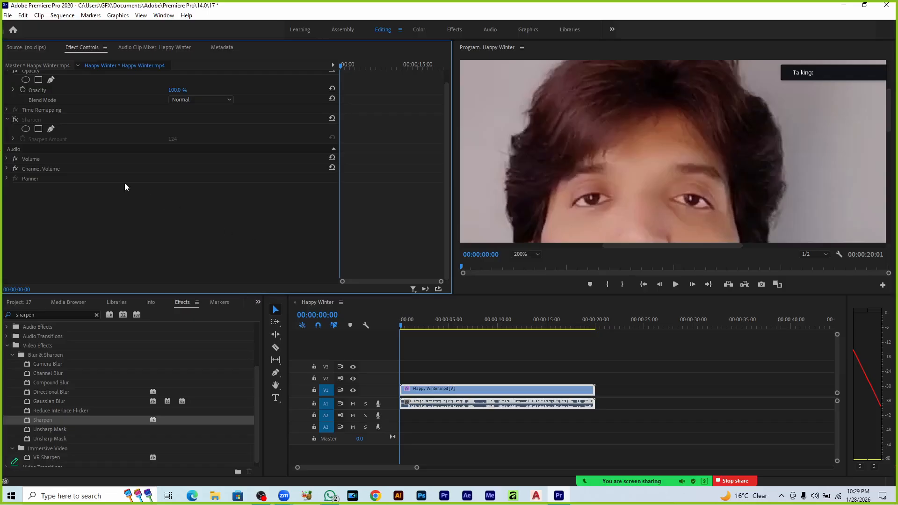
Re-enable the Sharpen effect and draw a closed freehand Pen mask around the man's right eye at the sequence start
left_click(34, 120)
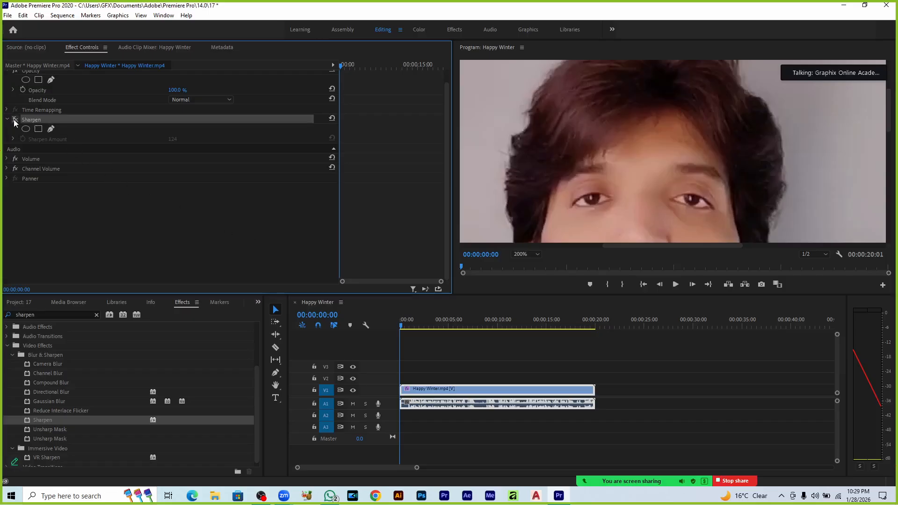
left_click(15, 120)
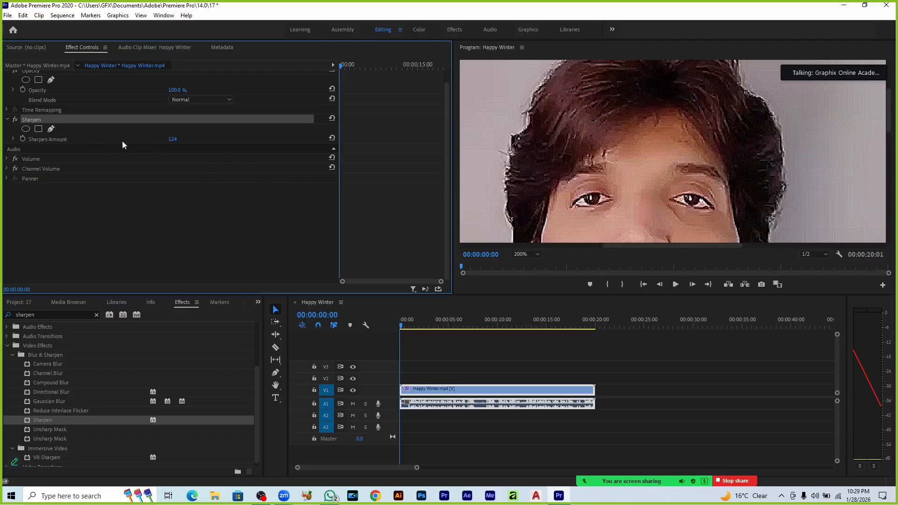
left_click(51, 129)
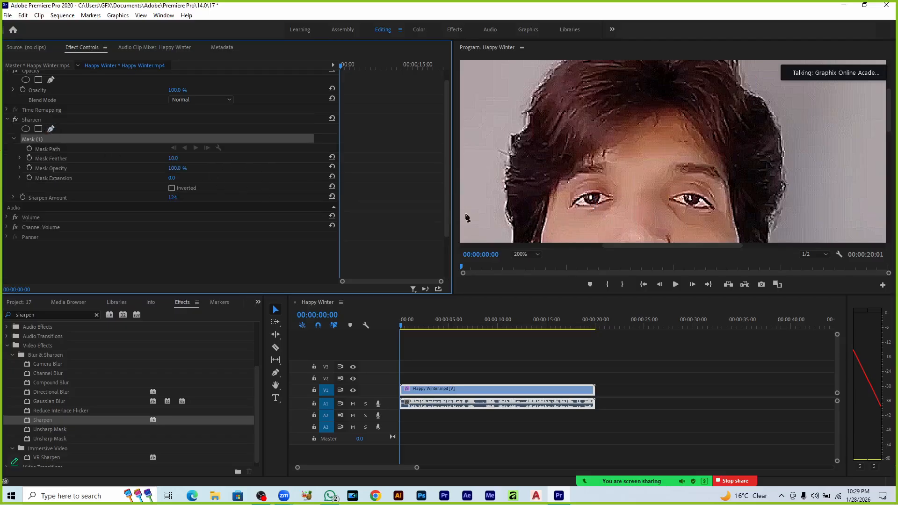
left_click(615, 199)
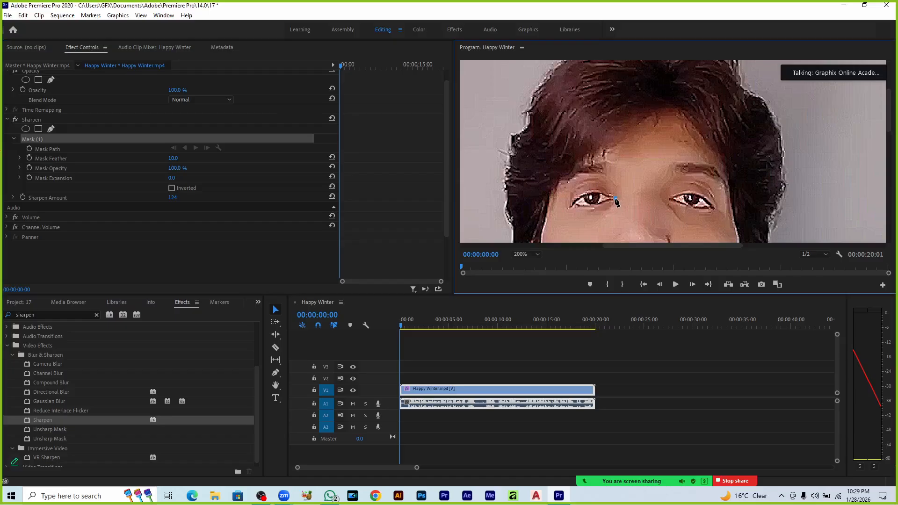
left_click(579, 209)
left_click_drag(582, 210, 540, 204)
left_click(616, 200)
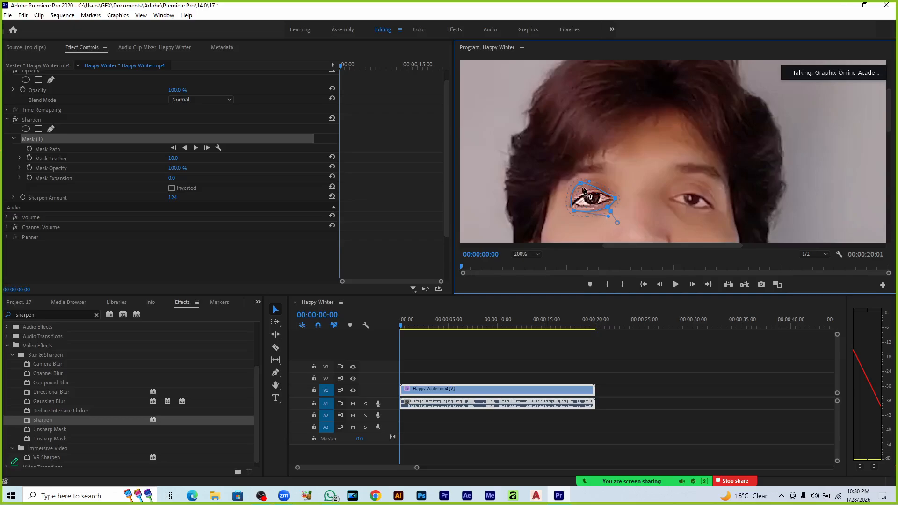
left_click_drag(584, 185, 588, 191)
Check the eye mask at 00:00:01:00, undoing and redoing its last reshaping, and return to the sequence start
left_click_drag(401, 323, 411, 328)
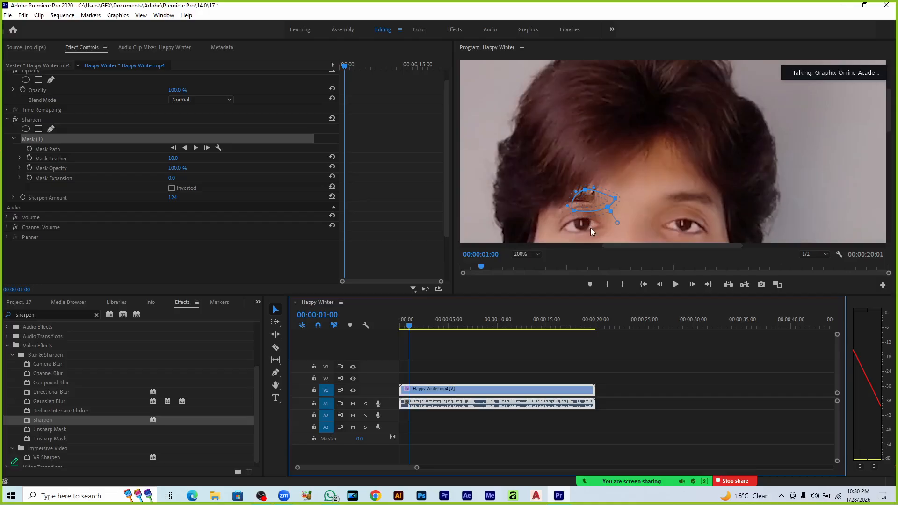
key("ctrl+z")
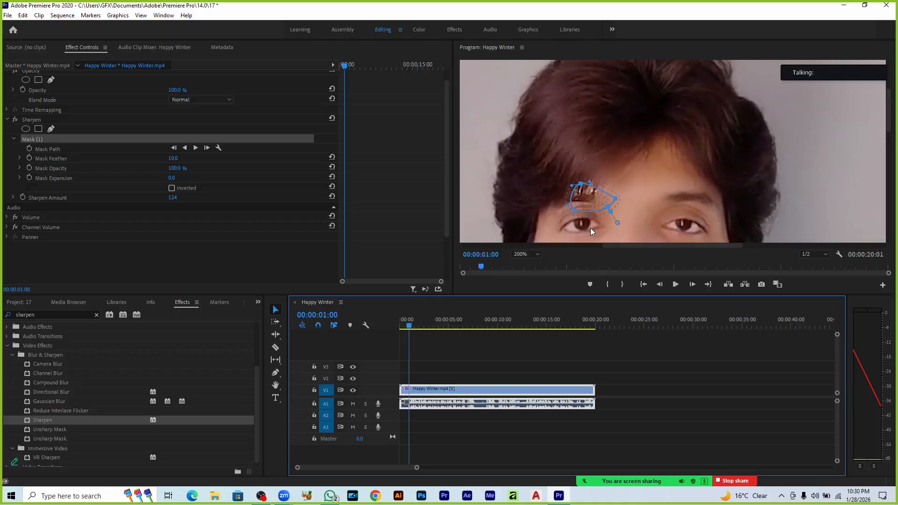
key("ctrl+shift+z")
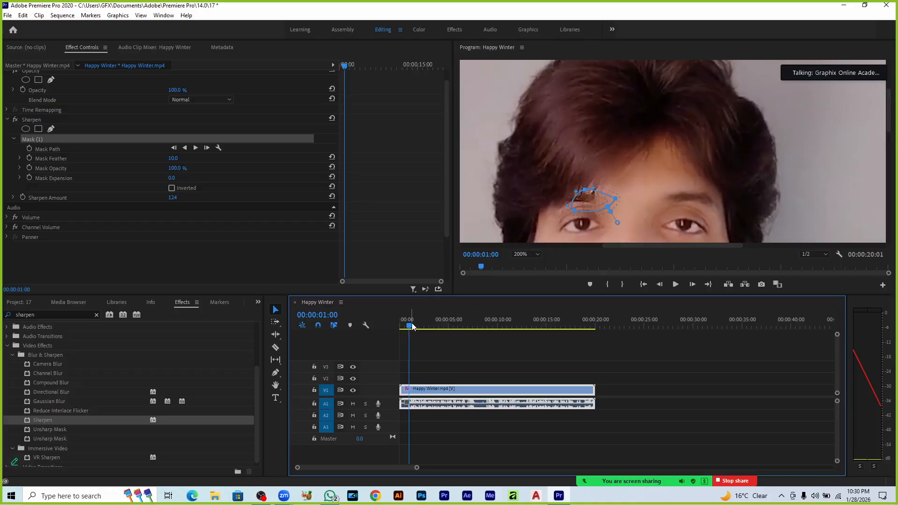
left_click_drag(408, 325, 390, 331)
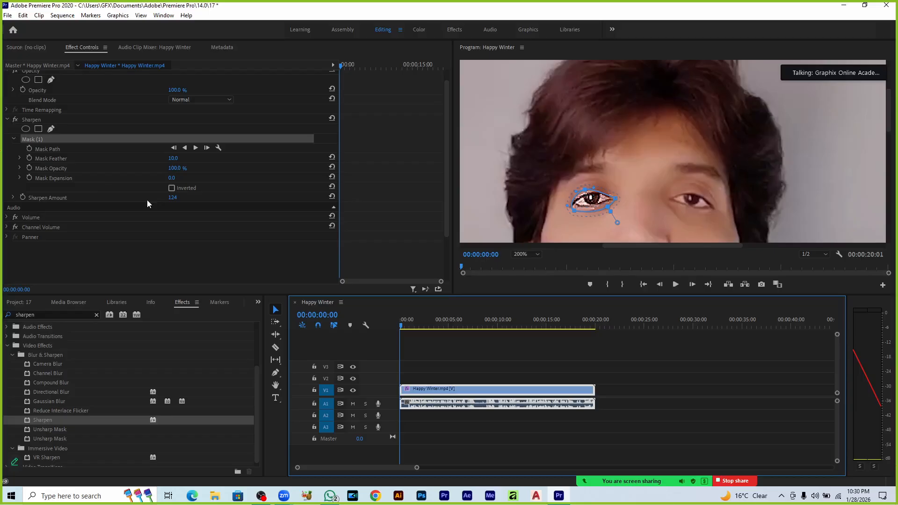
Try to keyframe the Sharpen Mask Path from the start, check it at 00:00:00:09, and undo the keyframing
left_click(29, 149)
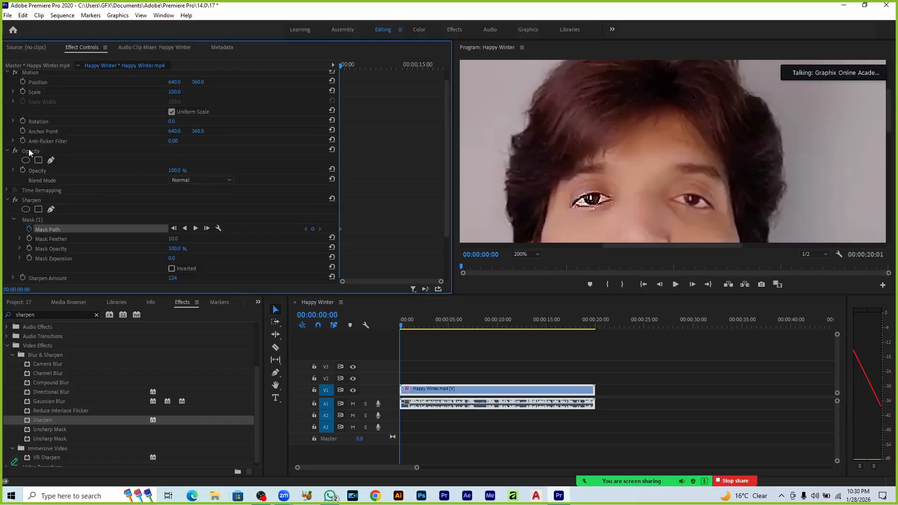
left_click(401, 328)
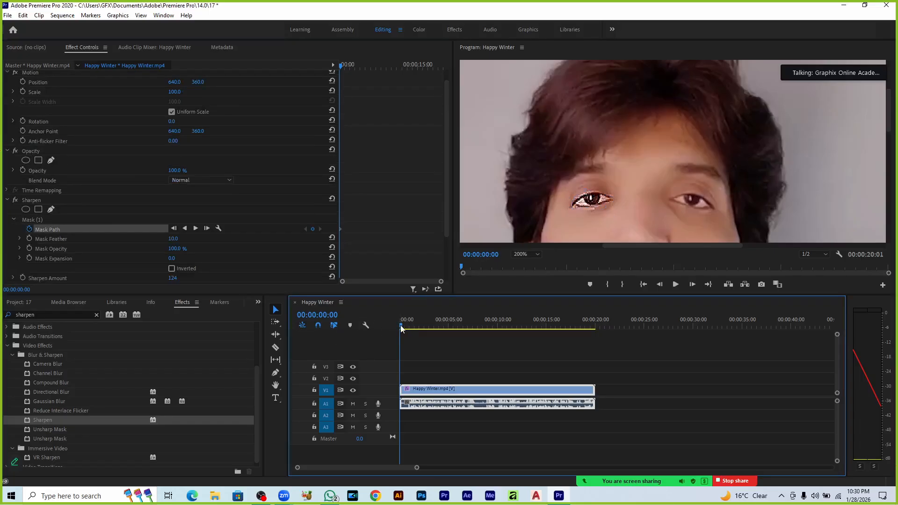
left_click(71, 218)
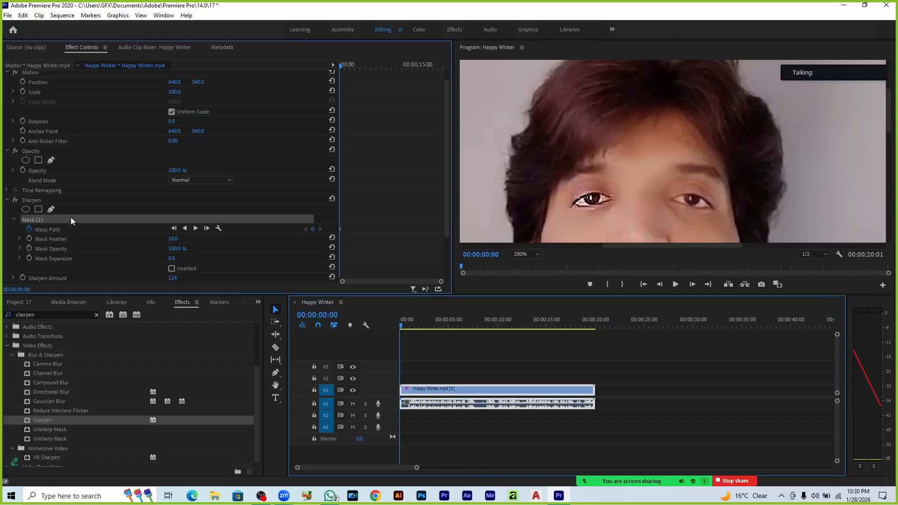
left_click(402, 326)
left_click(403, 324)
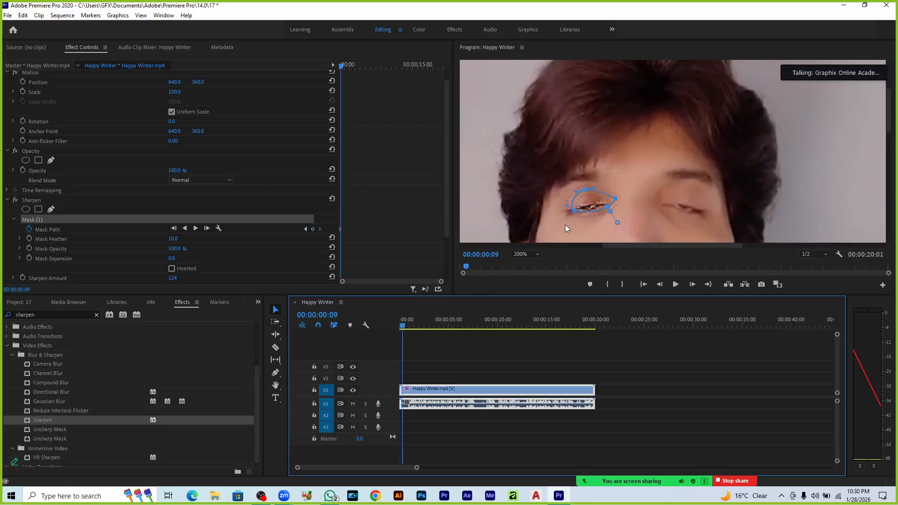
key("ctrl+z")
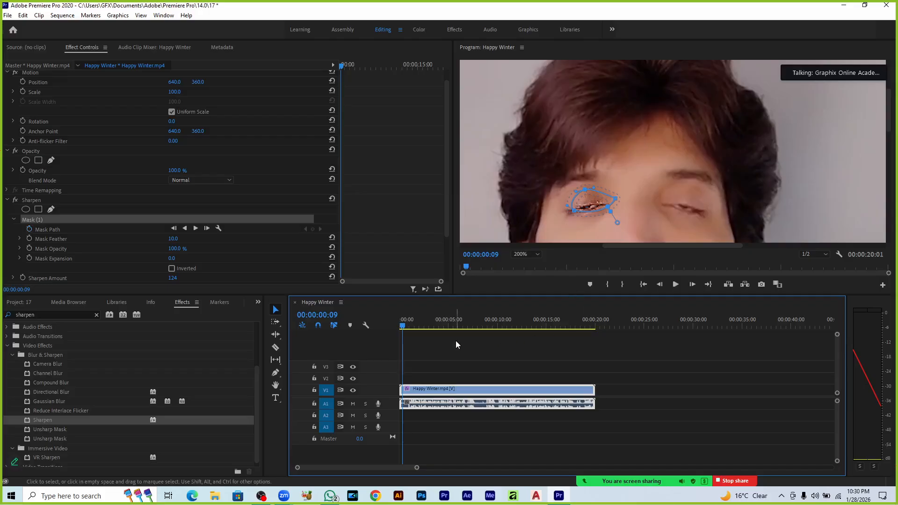
key("ctrl+z")
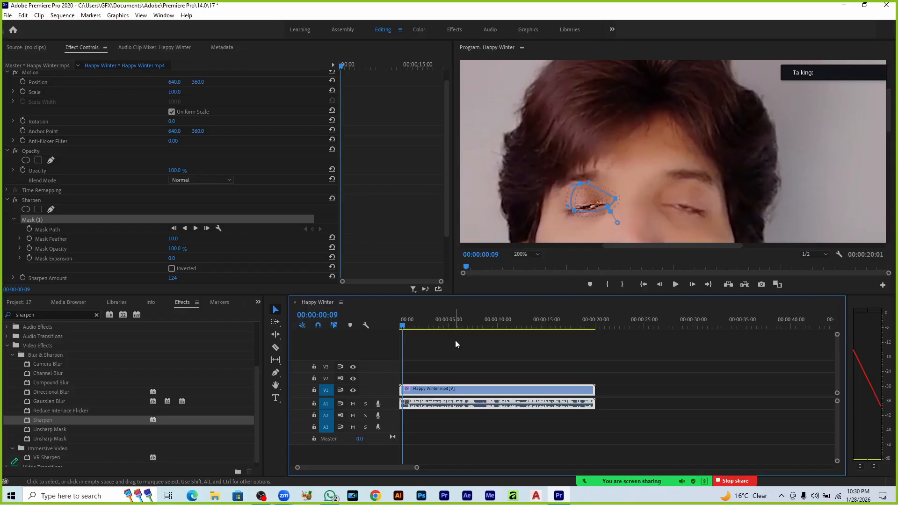
key("ctrl+z")
left_click_drag(406, 329, 380, 330)
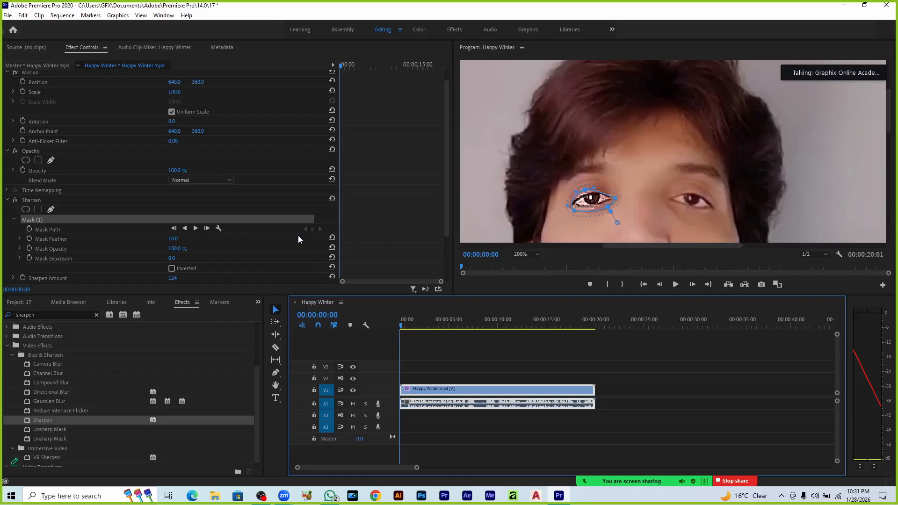
Track the Sharpen mask forward through the whole clip and play the sequence from its start to 00:00:13:19
left_click(196, 228)
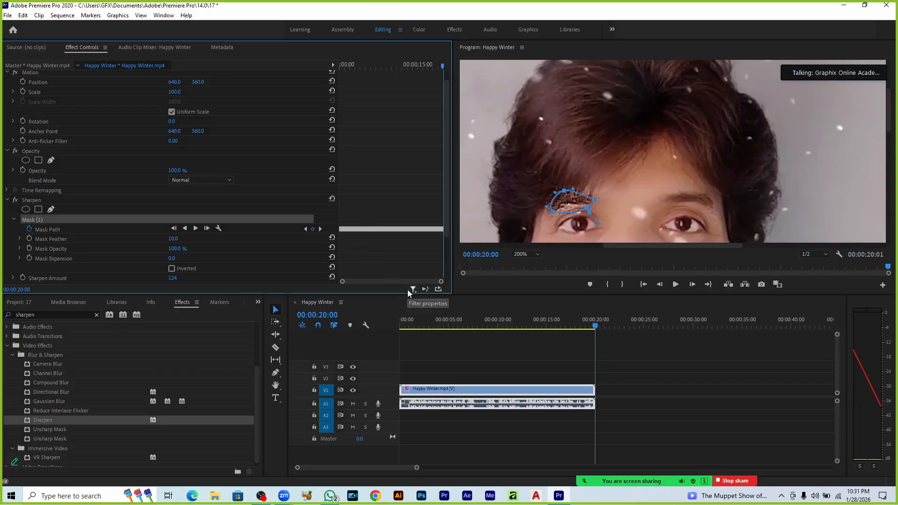
key("Right")
key("Home")
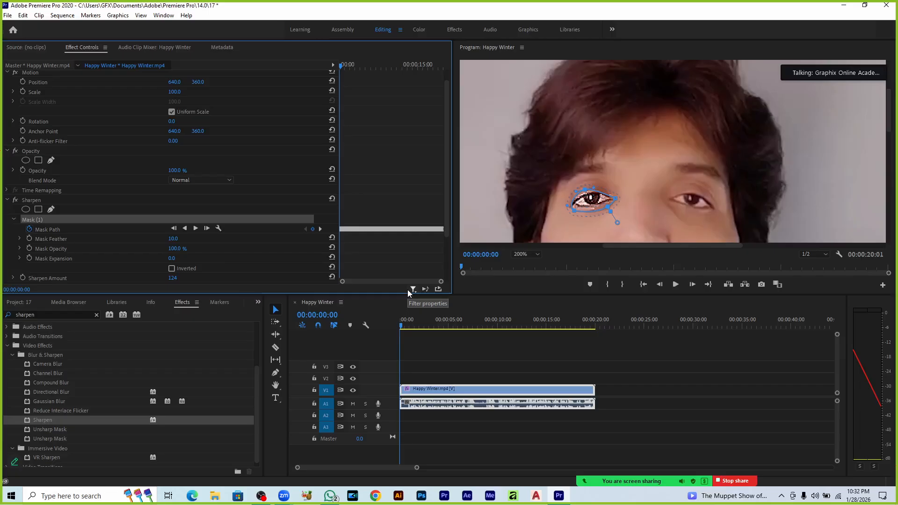
key("space")
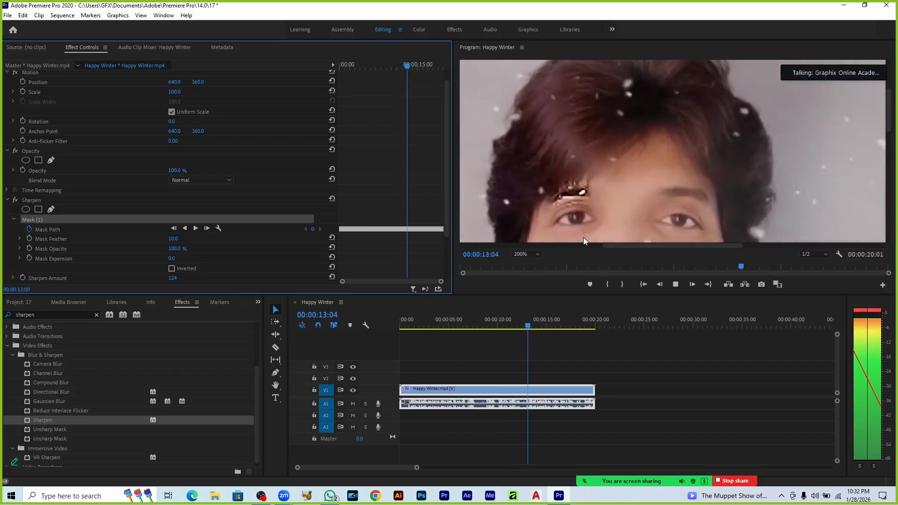
key("space")
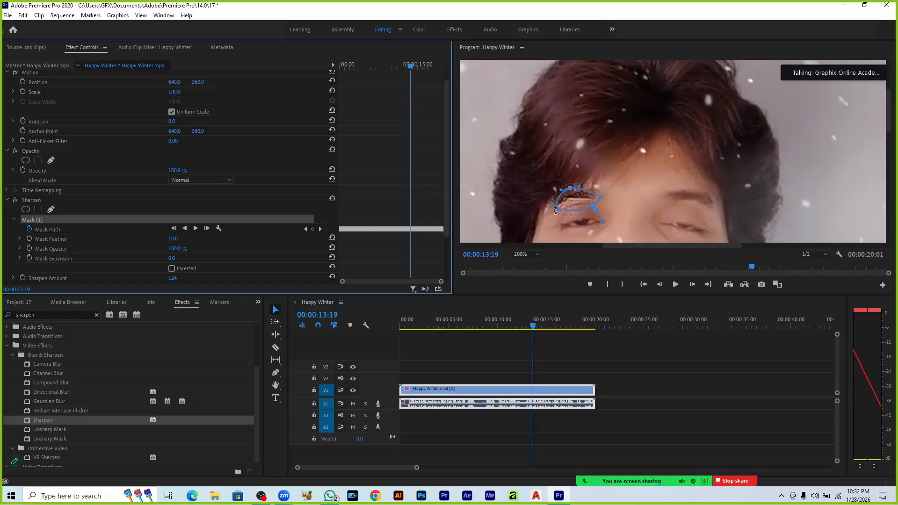
Reshape the Sharpen mask at 00:00:13:19 by moving its points down onto the man's right eye
left_click(561, 181)
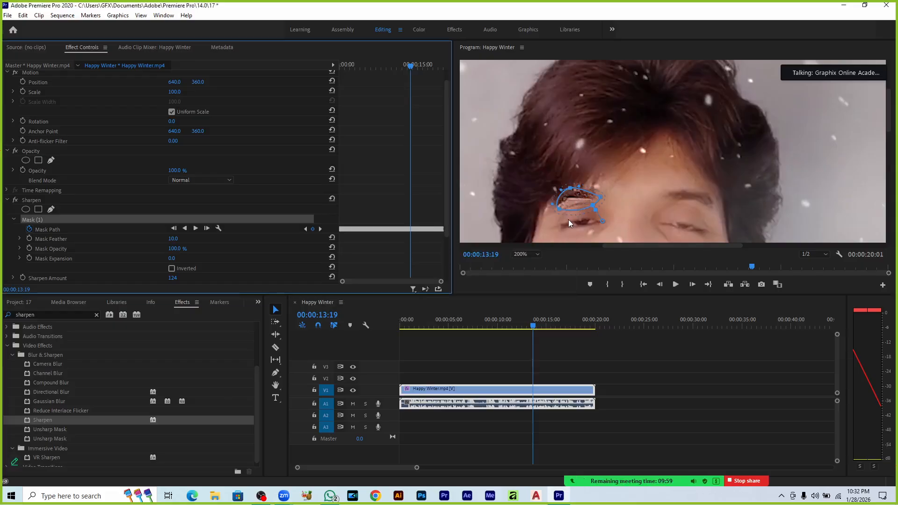
left_click_drag(559, 209, 559, 231)
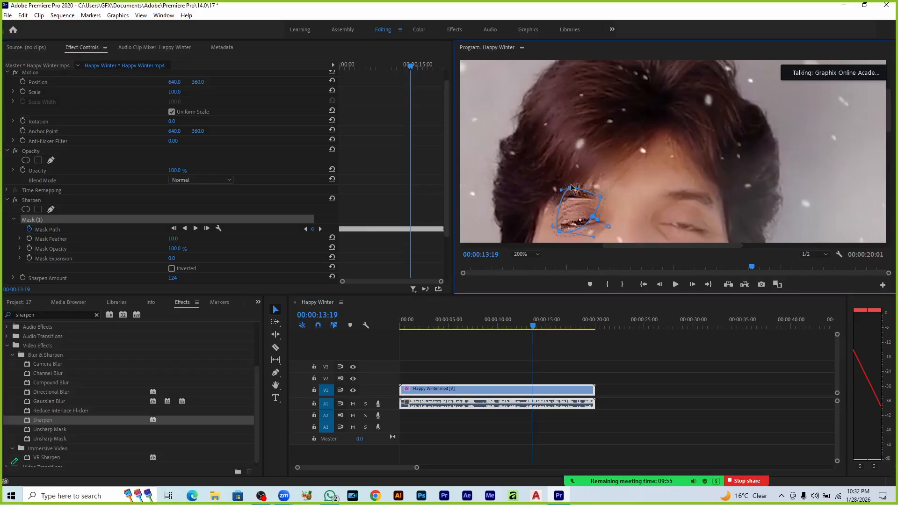
left_click_drag(571, 186, 577, 215)
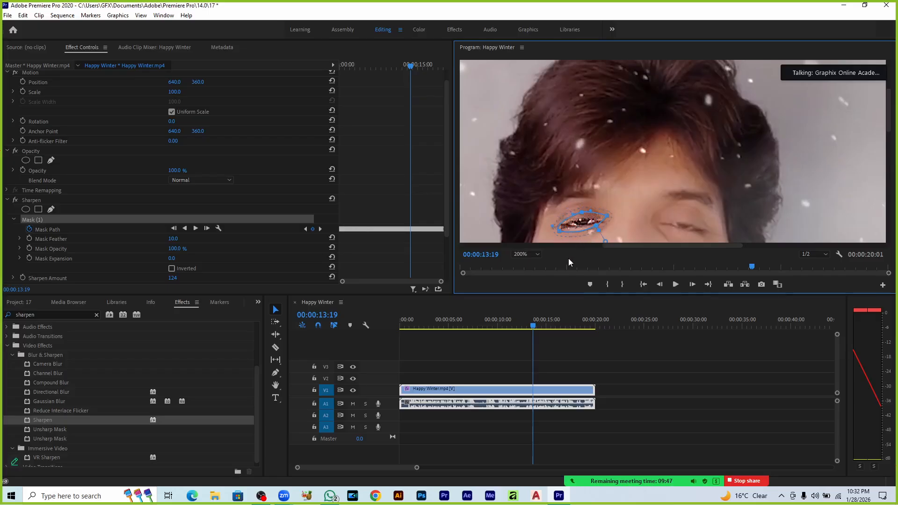
Move to 00:00:14:06 and fit the Sharpen mask's points around the man's right eye
left_click_drag(533, 329, 538, 330)
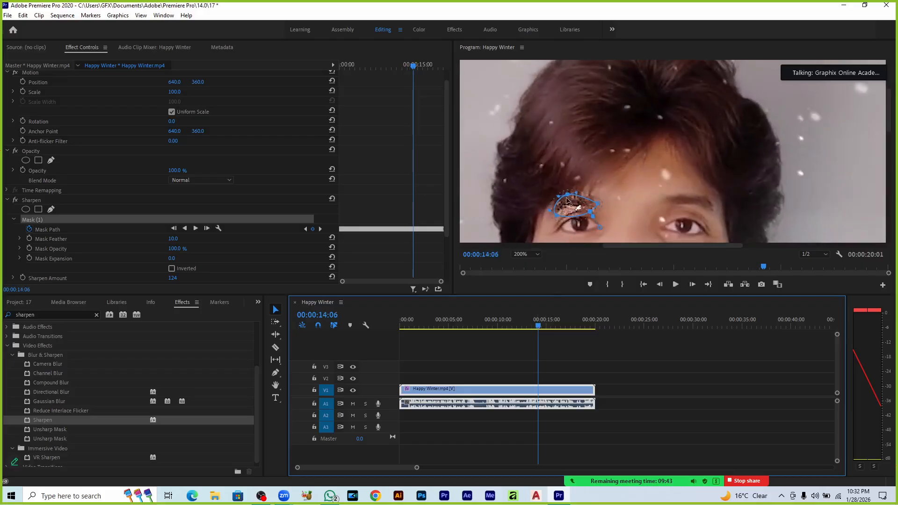
left_click_drag(554, 214, 558, 239)
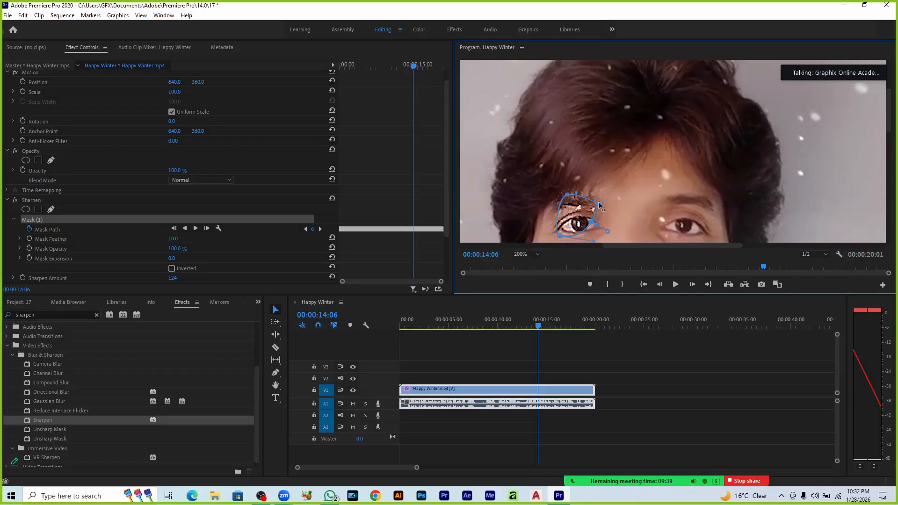
left_click_drag(599, 205, 603, 226)
left_click_drag(566, 196, 575, 217)
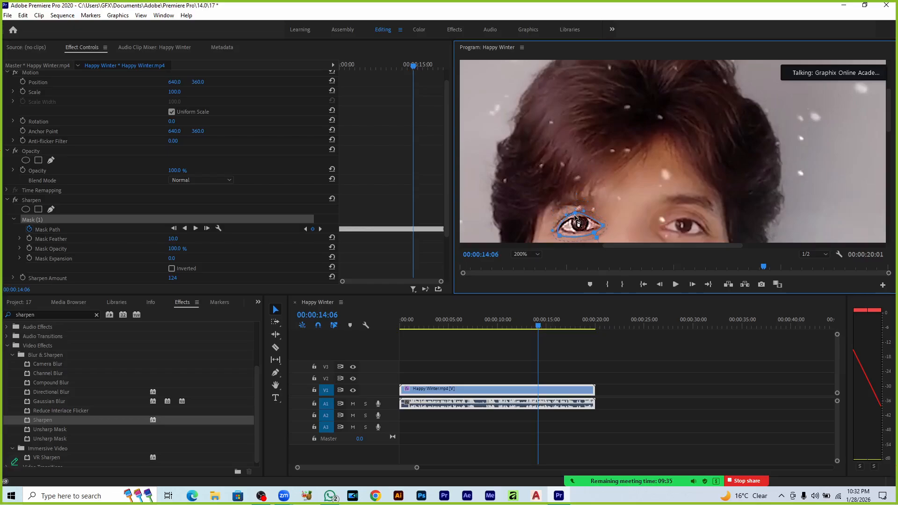
Play from near the sequence start and scrub to 00:00:06:29 to review how the tracked mask follows the eye
left_click(537, 327)
left_click_drag(505, 328, 406, 349)
key("space")
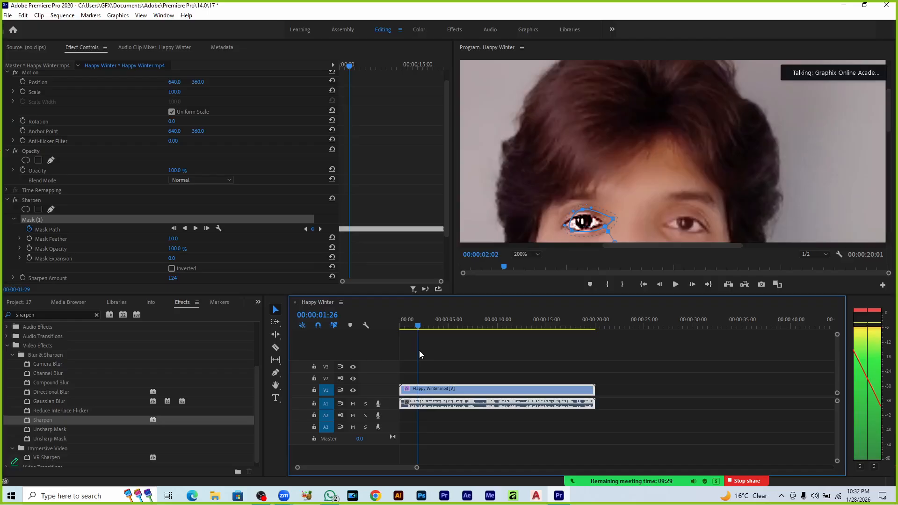
left_click_drag(425, 350, 468, 357)
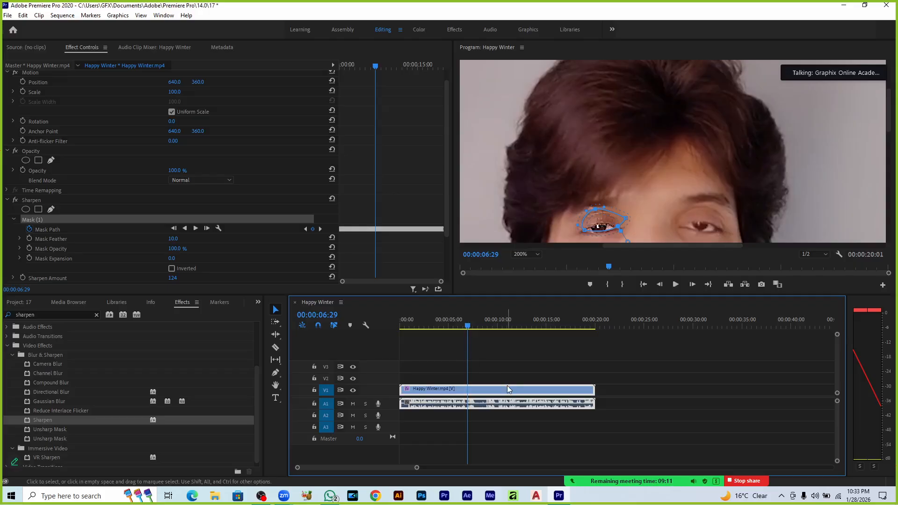
Delete the eye mask and remove the Sharpen effect from the Happy Winter clip
left_click(29, 219)
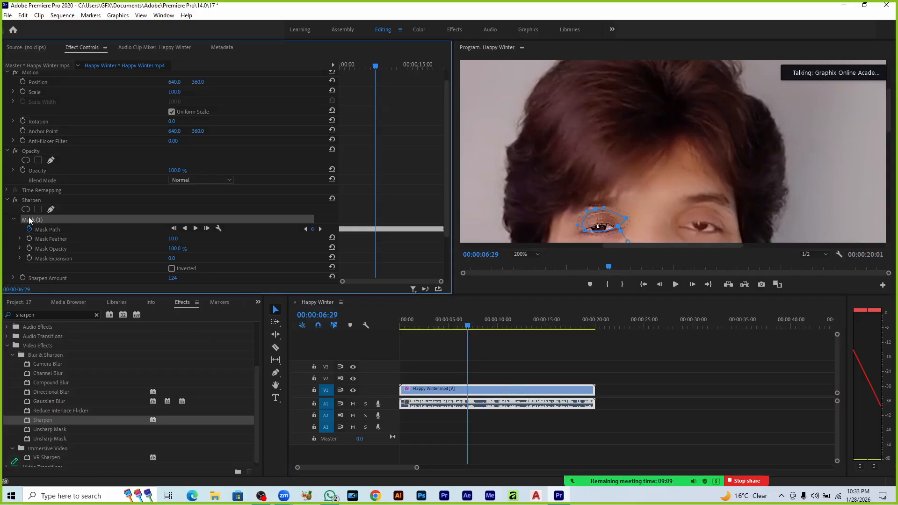
key("Delete")
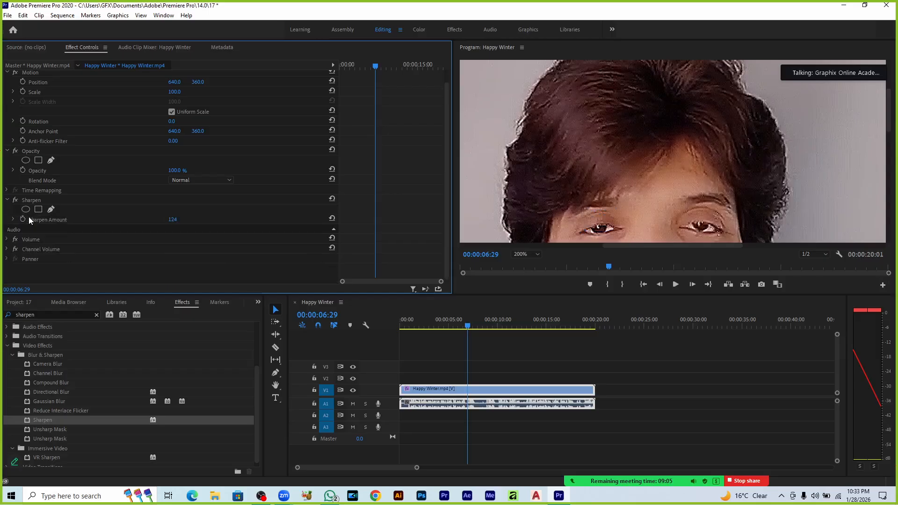
left_click(28, 200)
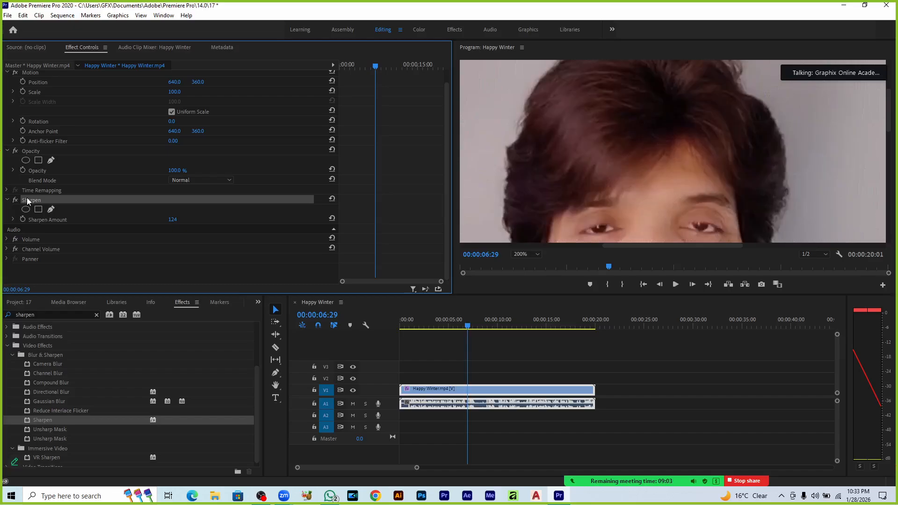
key("Delete")
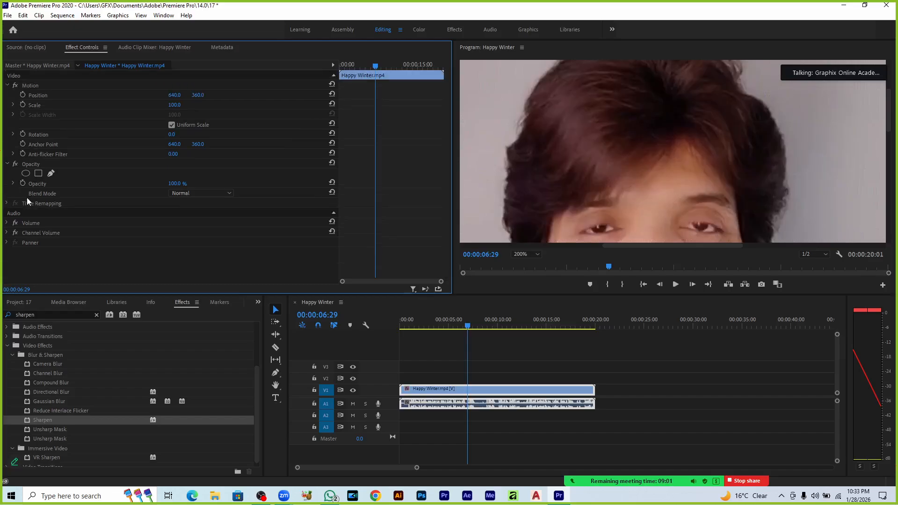
Return to the sequence start and set the sequence preview magnification to Fit
key("Home")
left_click(521, 255)
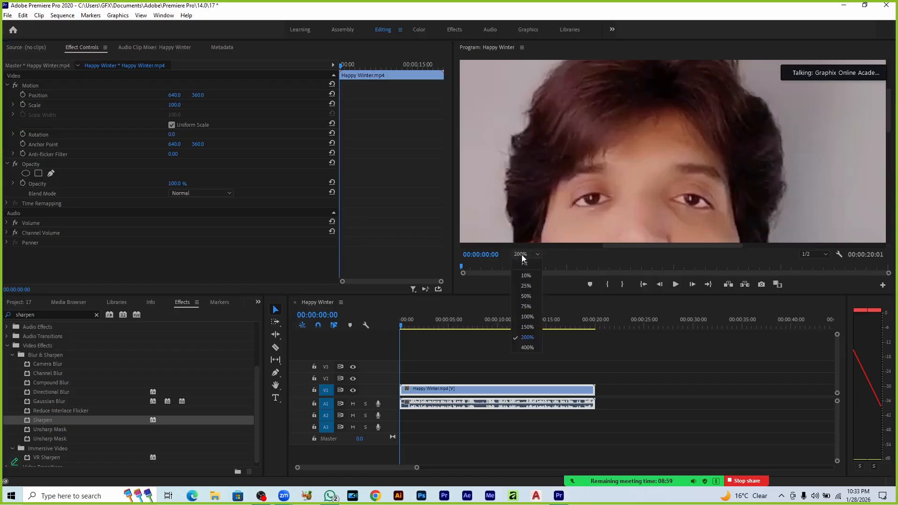
left_click(525, 263)
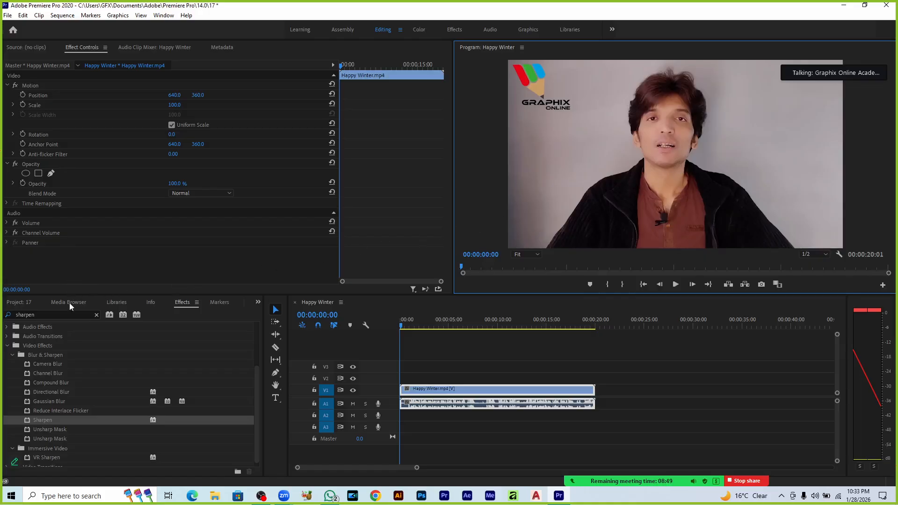
Search the effects for "vr de", apply VR De-Noise to the Happy Winter clip, and enlarge the sequence preview
left_click(62, 314)
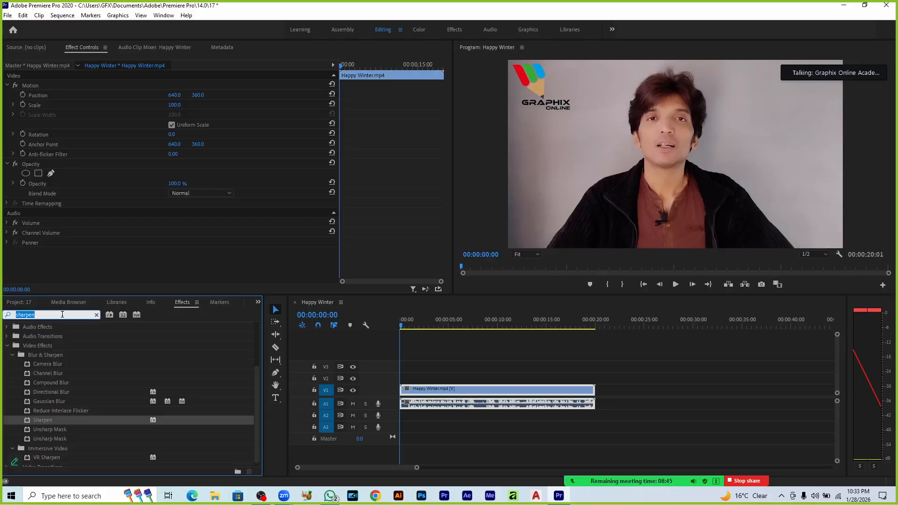
type("vr")
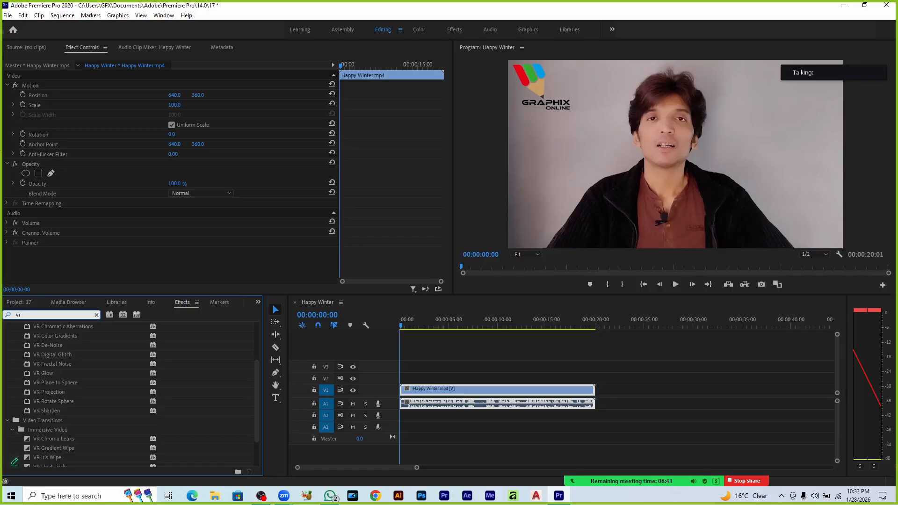
type(" den")
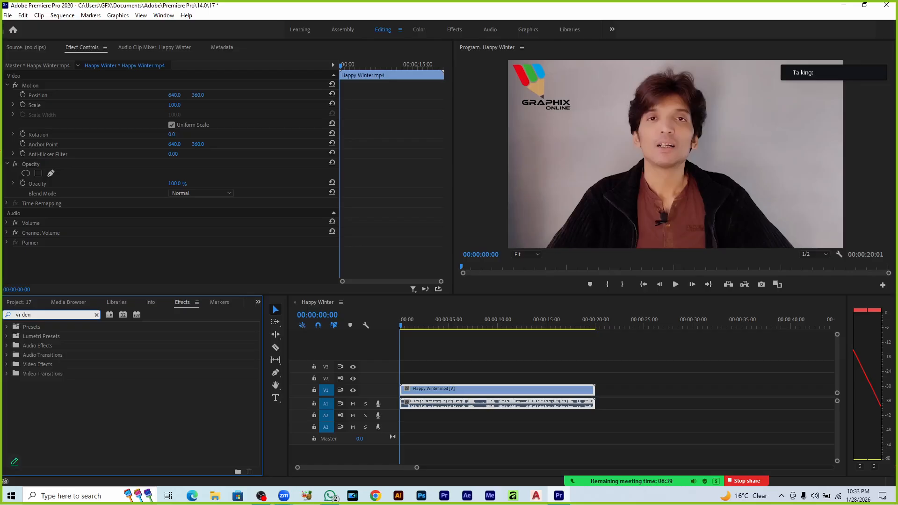
key("BackSpace")
left_click(41, 384)
left_click_drag(41, 385, 409, 392)
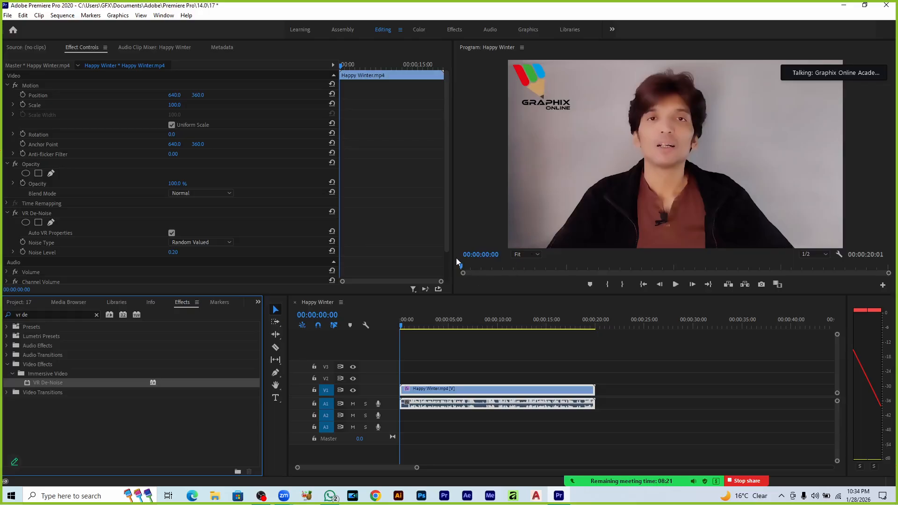
left_click_drag(452, 260, 413, 381)
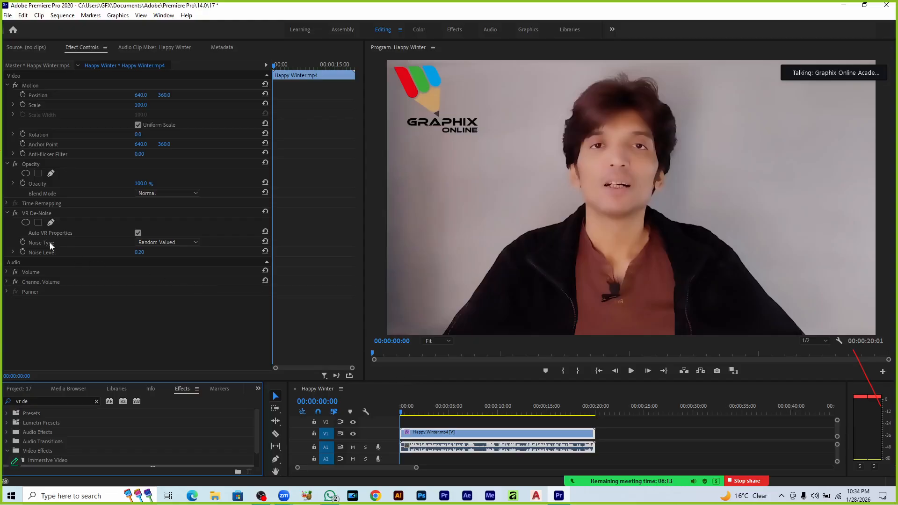
Toggle VR De-Noise off and on to compare the picture with and without it, leaving the effect enabled
left_click(15, 213)
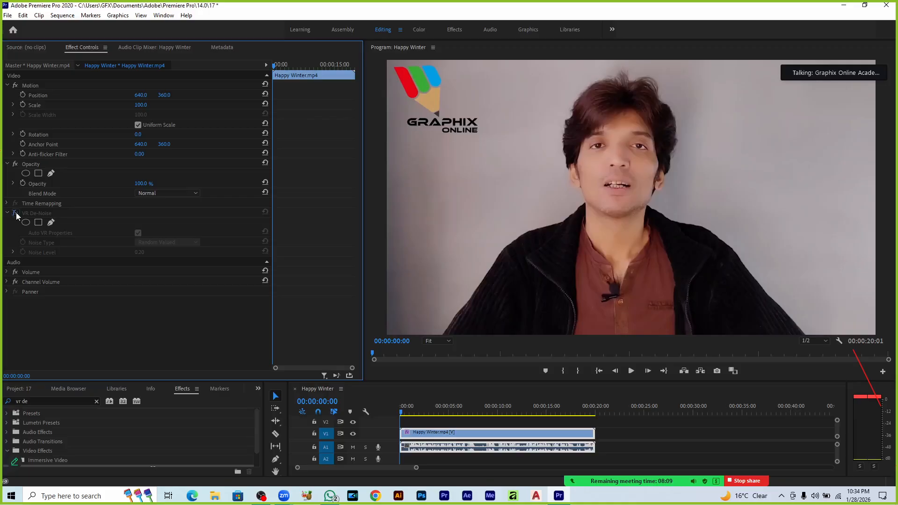
left_click(16, 214)
left_click(15, 213)
left_click(16, 213)
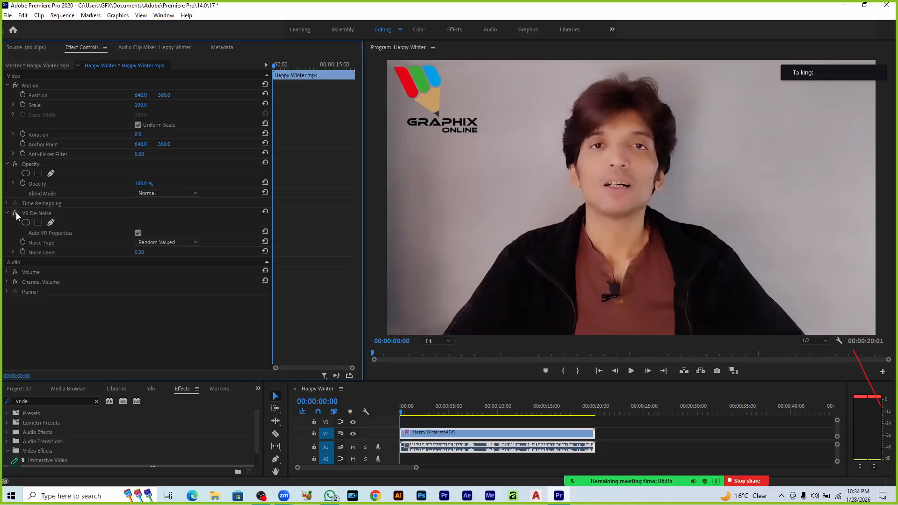
left_click(16, 213)
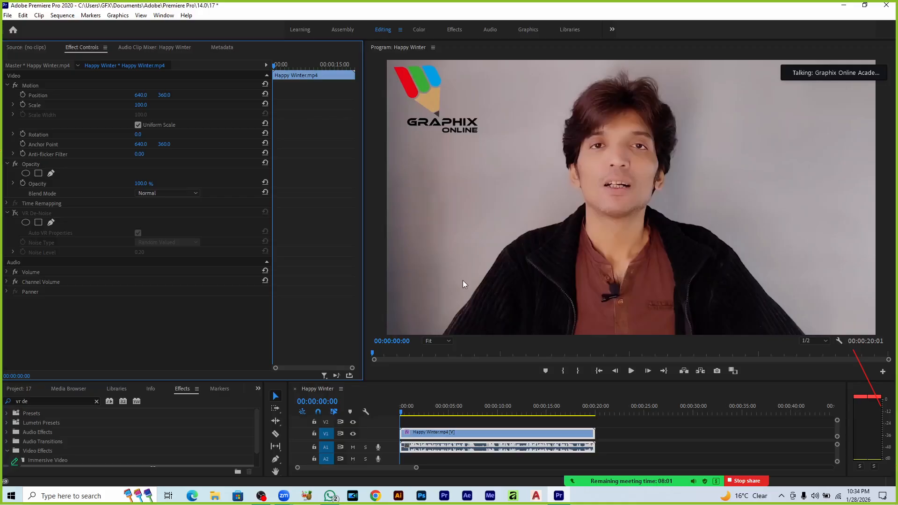
left_click(16, 213)
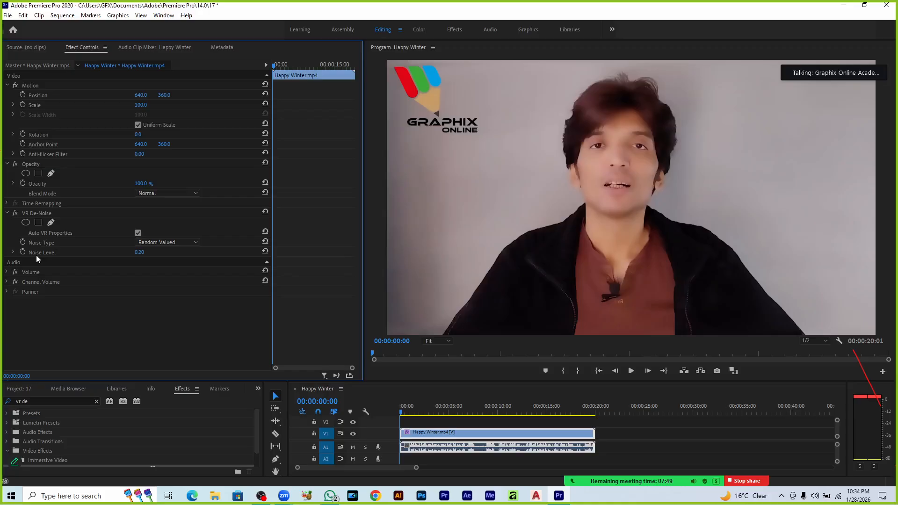
Try VR De-Noise's Noise Level at 0.00 and 1.00 with the Random Valued noise type, and return it to 0.00
left_click_drag(140, 253, 122, 253)
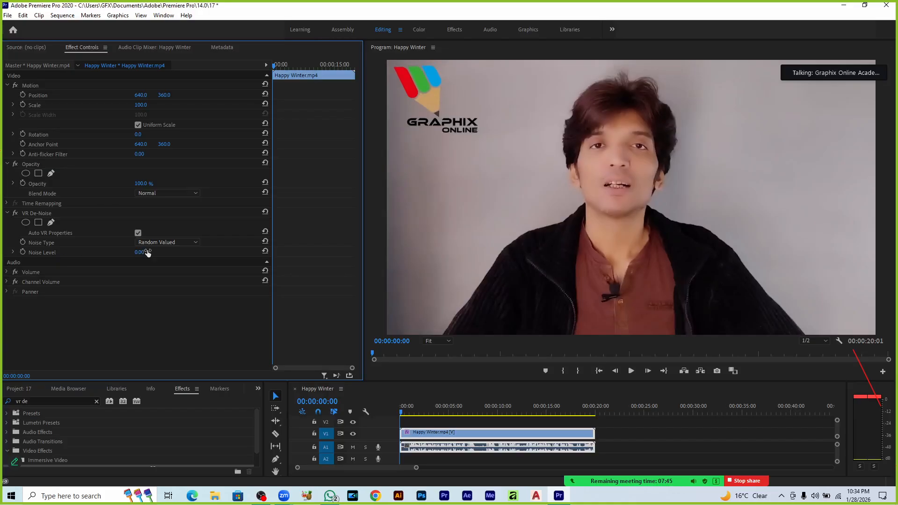
left_click_drag(144, 254, 159, 254)
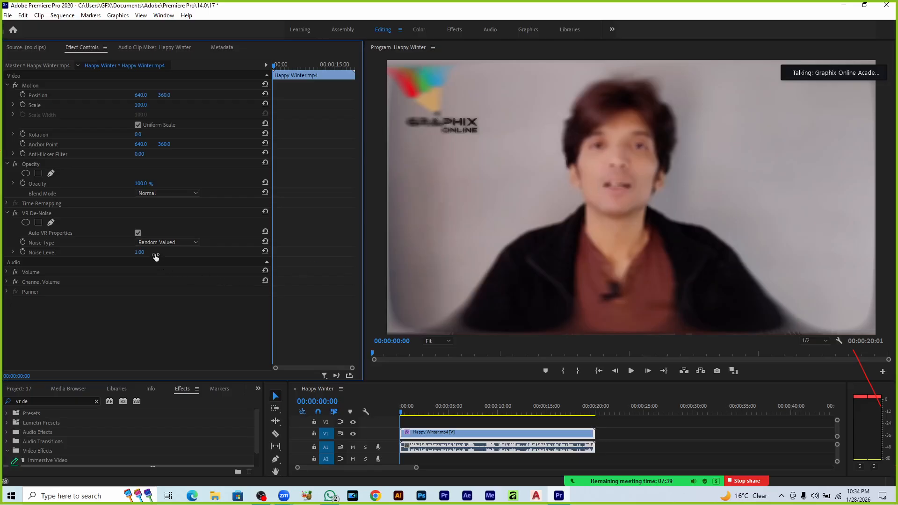
left_click_drag(155, 257, 137, 256)
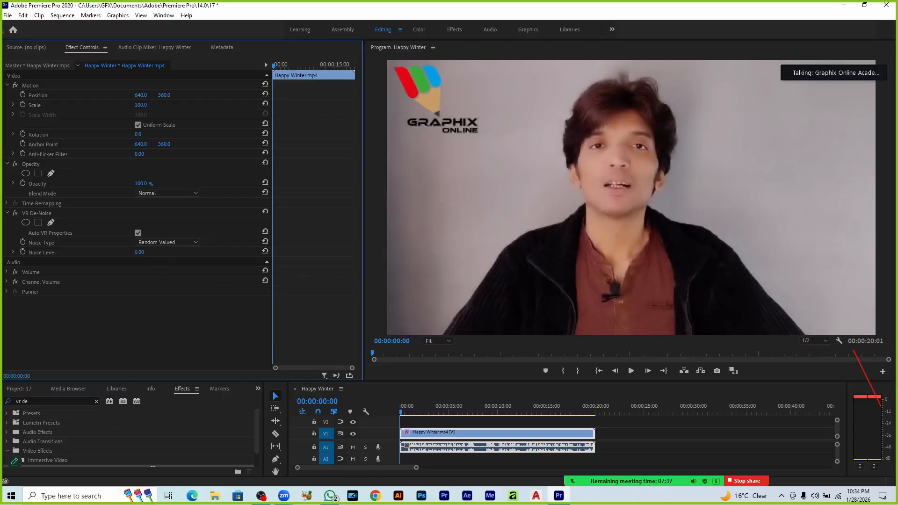
Set VR De-Noise's Noise Type to Salt and Pepper and vary the Noise Level between 0.00 and 1.00, ending at 1.00
left_click(189, 243)
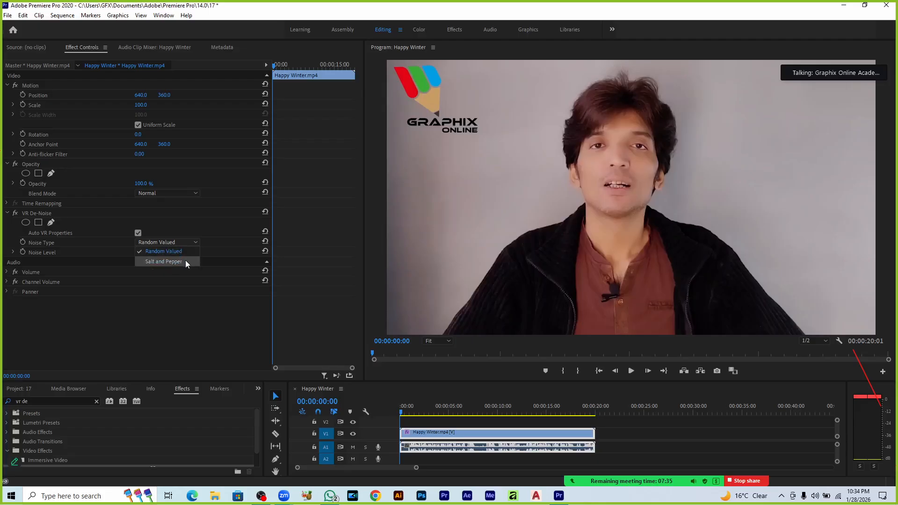
left_click(185, 261)
left_click_drag(137, 255, 155, 255)
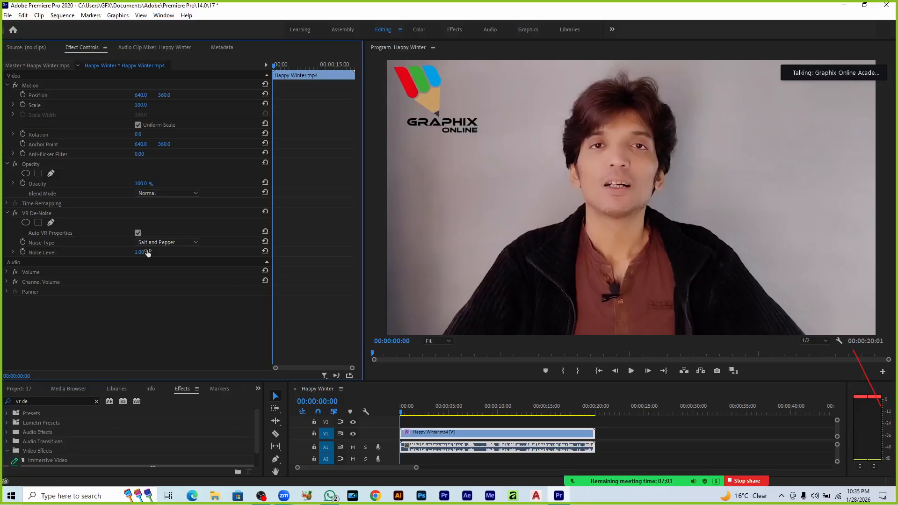
left_click_drag(147, 253, 108, 253)
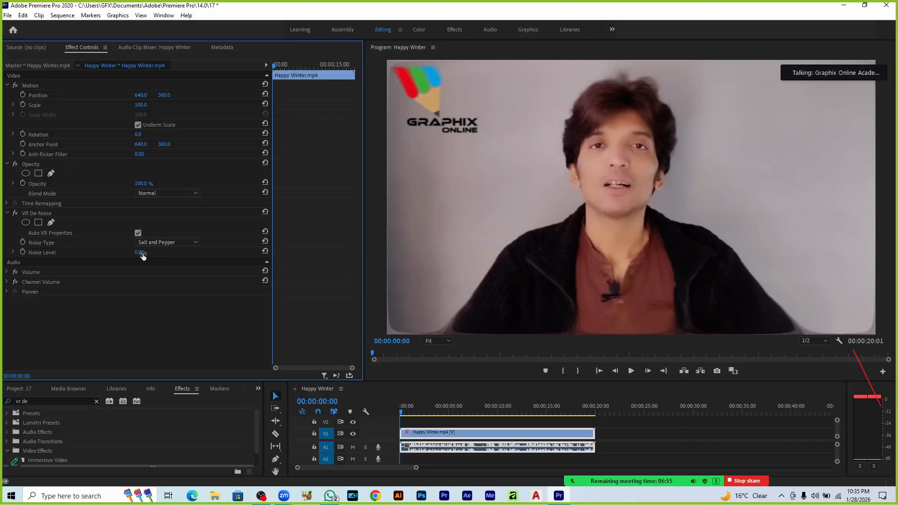
left_click_drag(143, 256, 161, 256)
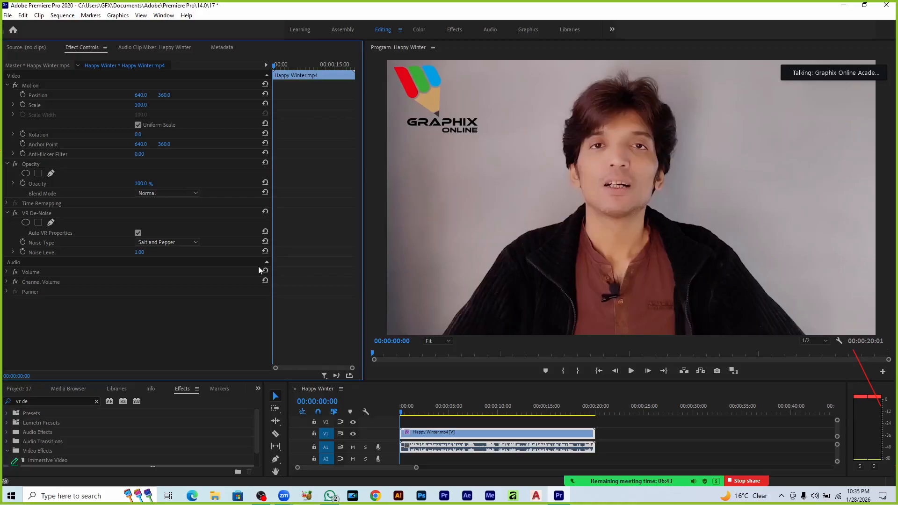
Remove VR De-Noise from the Happy Winter clip and move the playhead to 00:00:02:05
left_click(45, 213)
key("Delete")
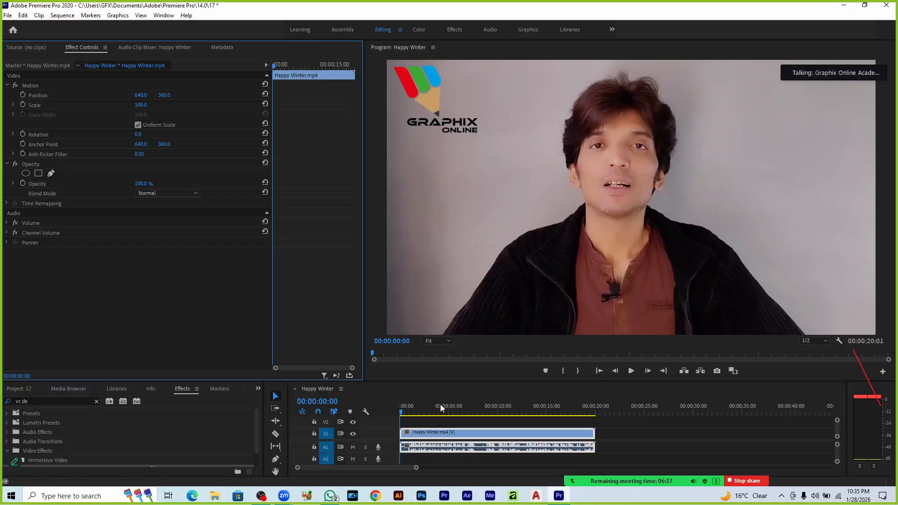
left_click(401, 411)
left_click_drag(400, 412, 420, 416)
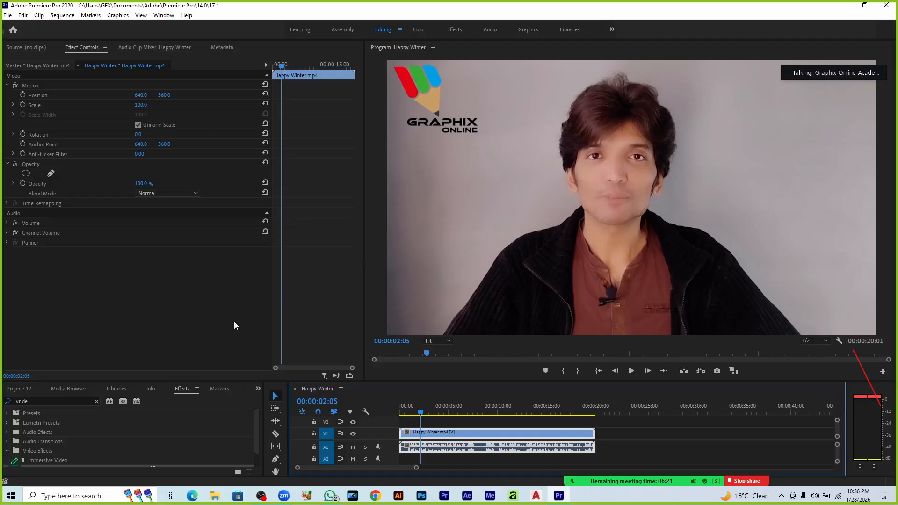
Search the effects for "blur", apply Gaussian Blur to the Happy Winter clip, and set its Blurriness to 33.0
double_click(79, 401)
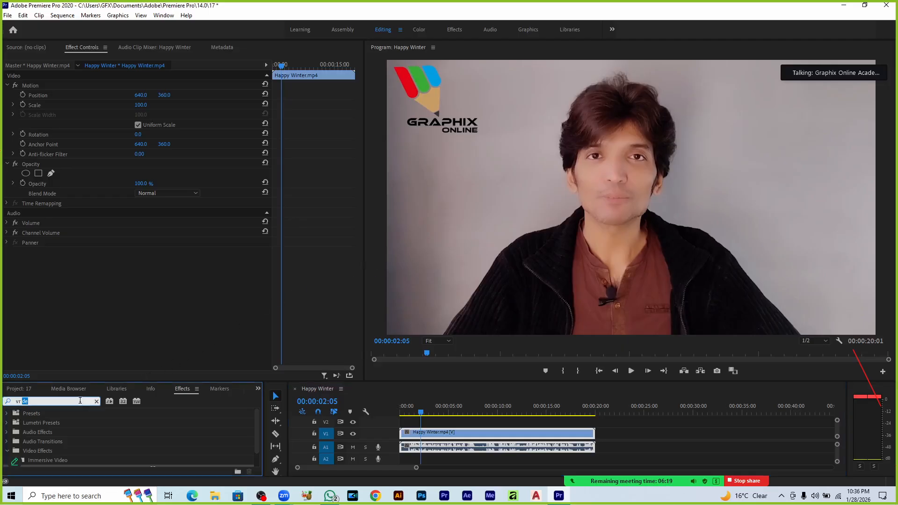
left_click_drag(80, 401, 6, 406)
type("blur")
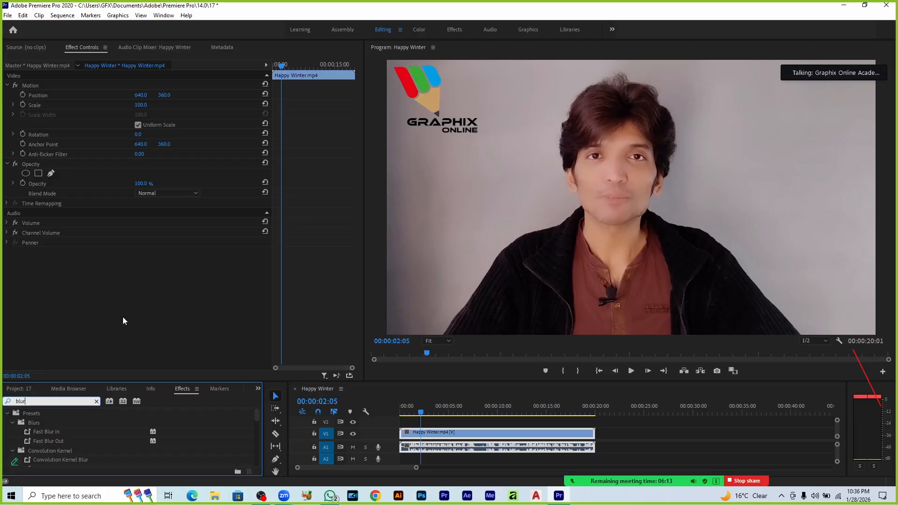
left_click(258, 416)
left_click_drag(257, 417, 251, 441)
left_click_drag(81, 454, 400, 434)
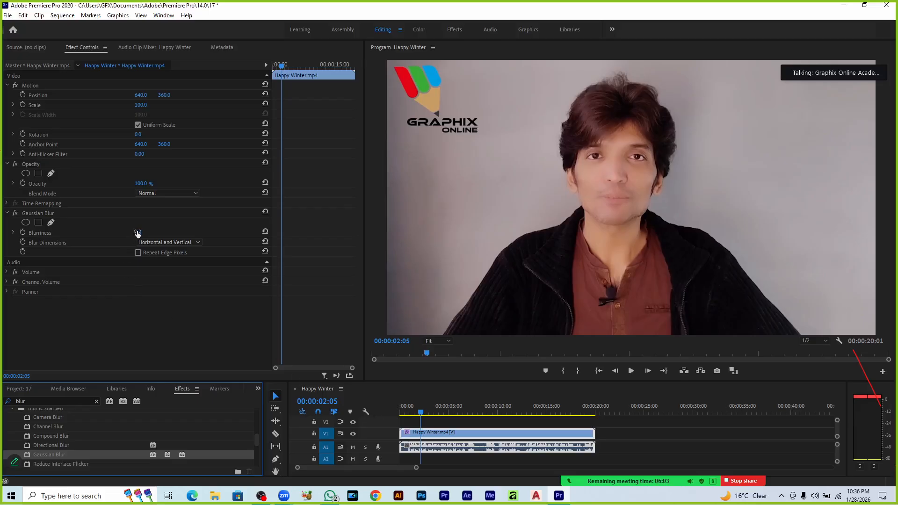
left_click_drag(139, 232, 147, 233)
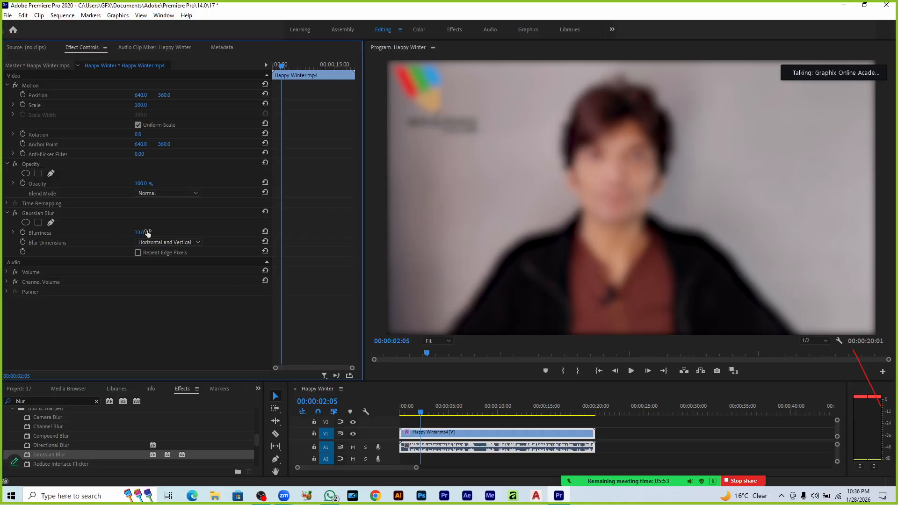
Draw a closed freeform Gaussian Blur mask around the man's head and shoulders, and invert it so only the background is blurred
left_click(51, 223)
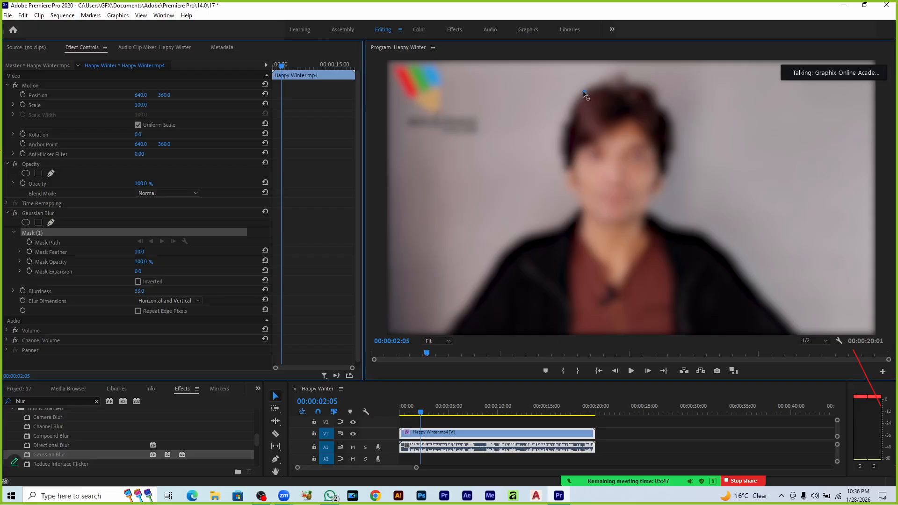
left_click(565, 134)
left_click(564, 177)
left_click(555, 231)
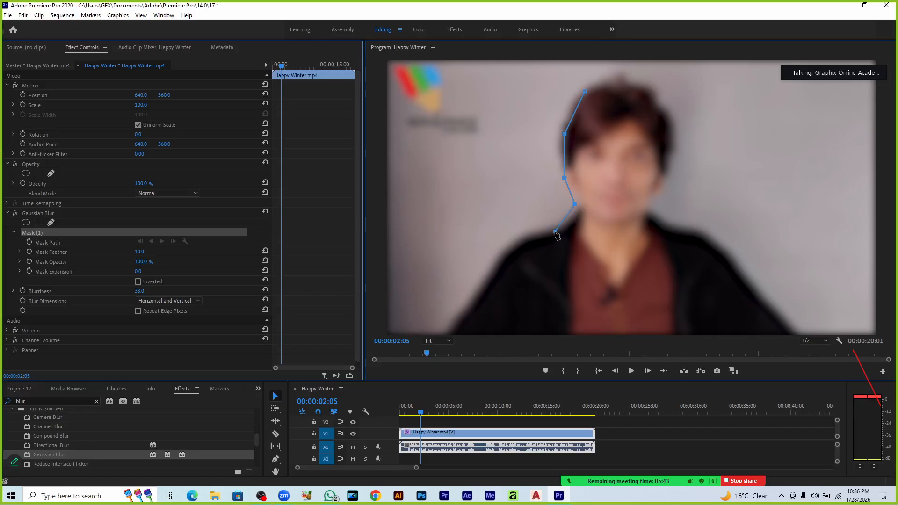
left_click(510, 246)
left_click(471, 298)
left_click(446, 331)
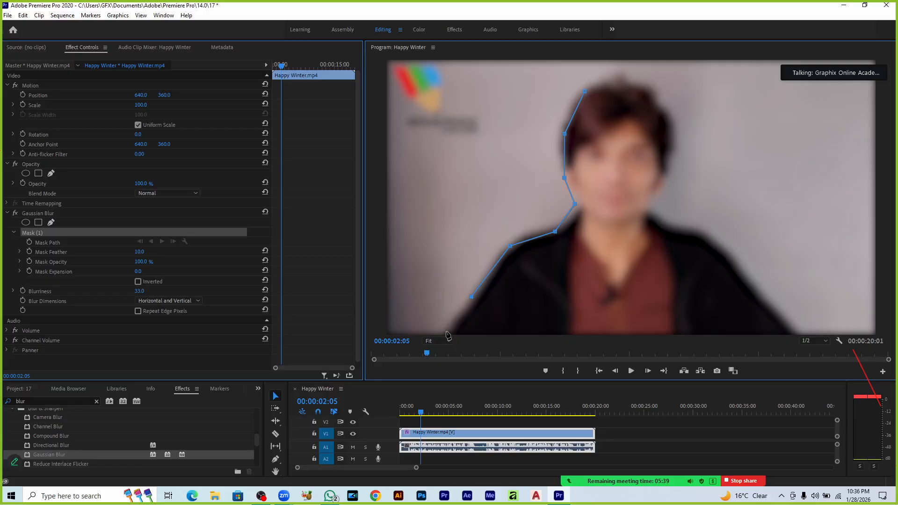
left_click(797, 331)
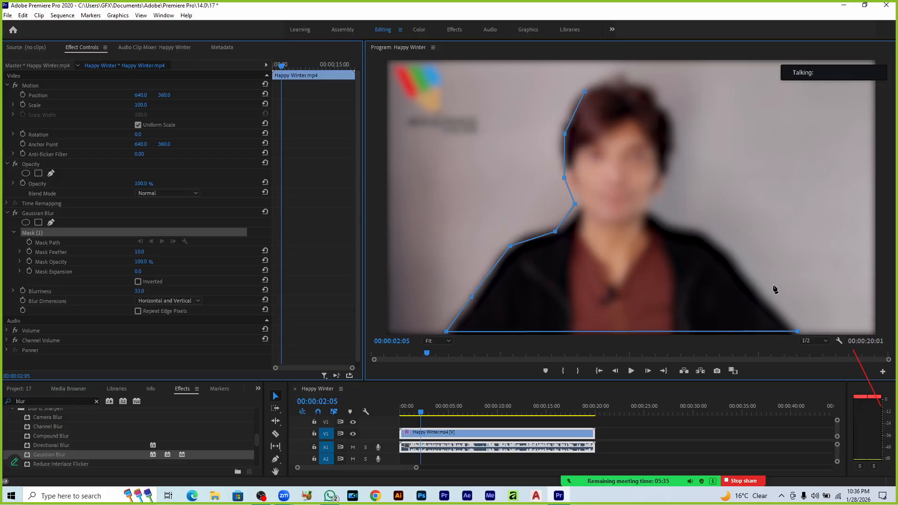
left_click(704, 232)
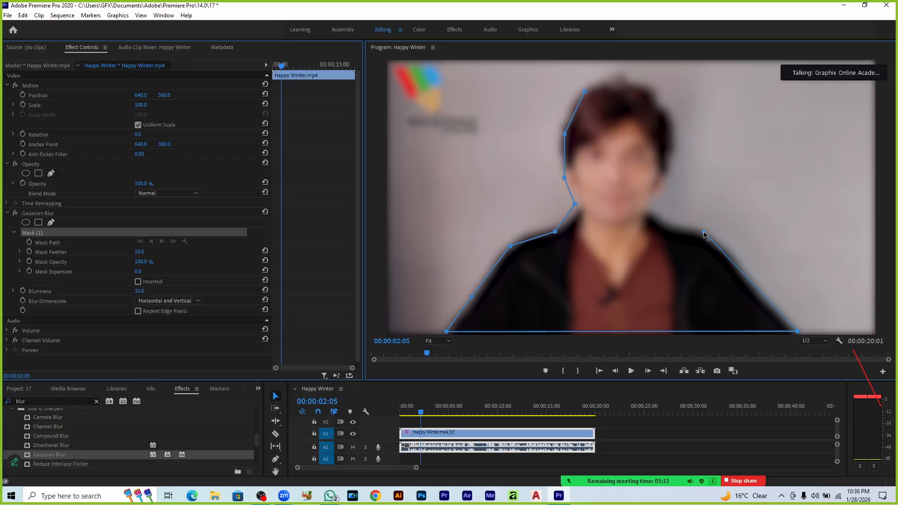
left_click(657, 217)
left_click(652, 201)
left_click(676, 149)
left_click(666, 109)
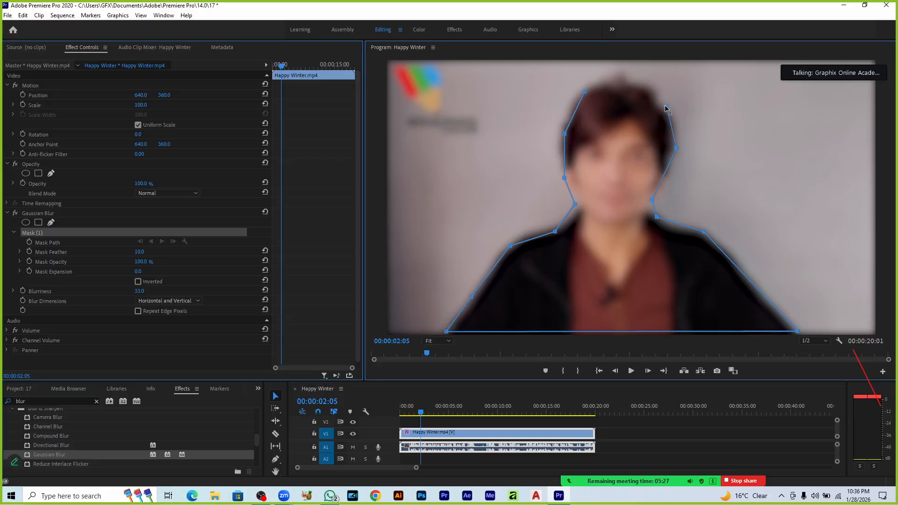
left_click(639, 80)
left_click(587, 92)
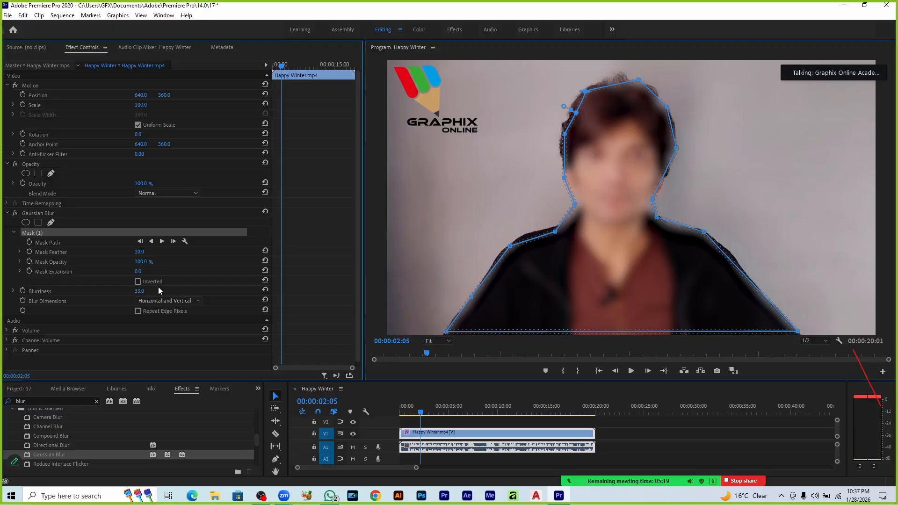
left_click(137, 282)
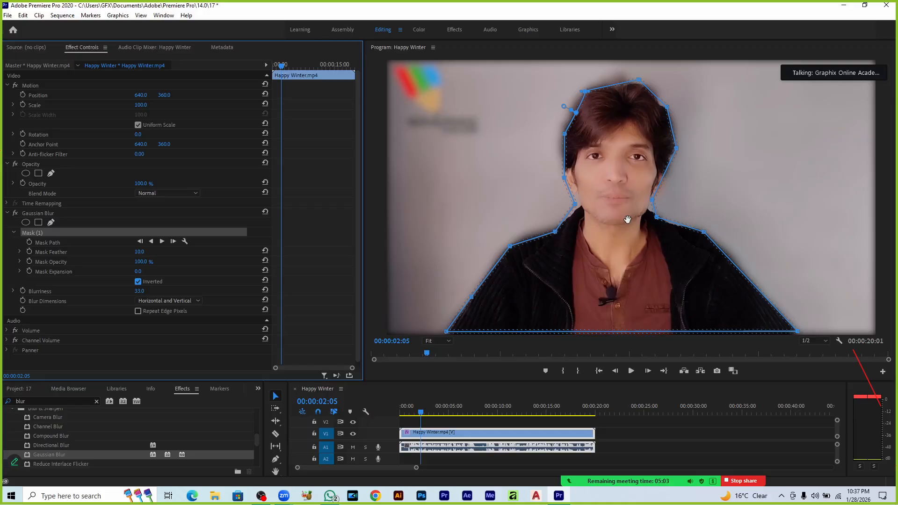
Check the blurred background at 00:00:05:24 without the mask outline, and remove Gaussian Blur from the Happy Winter clip
left_click(664, 427)
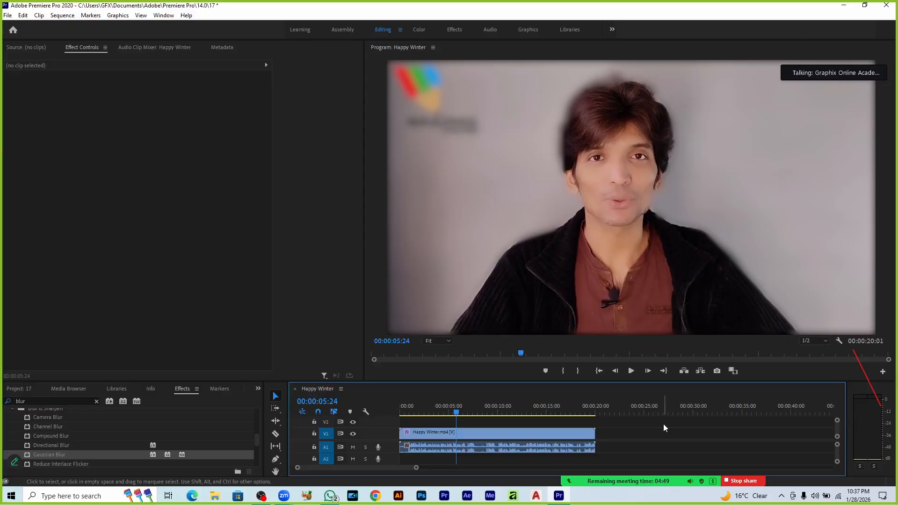
left_click(417, 431)
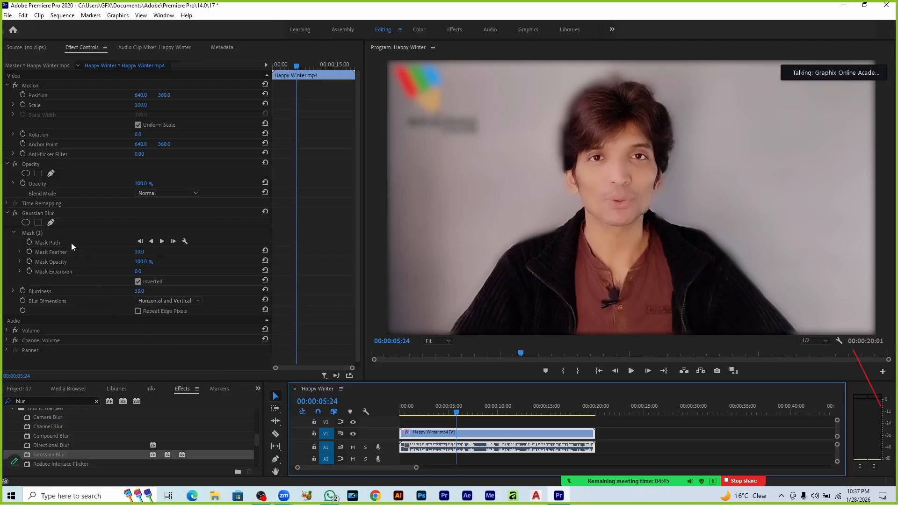
left_click(51, 213)
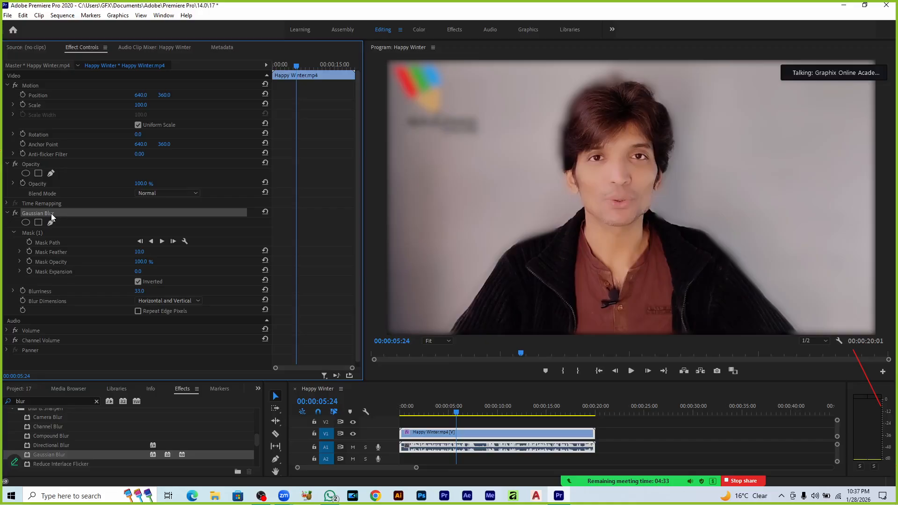
key("Delete")
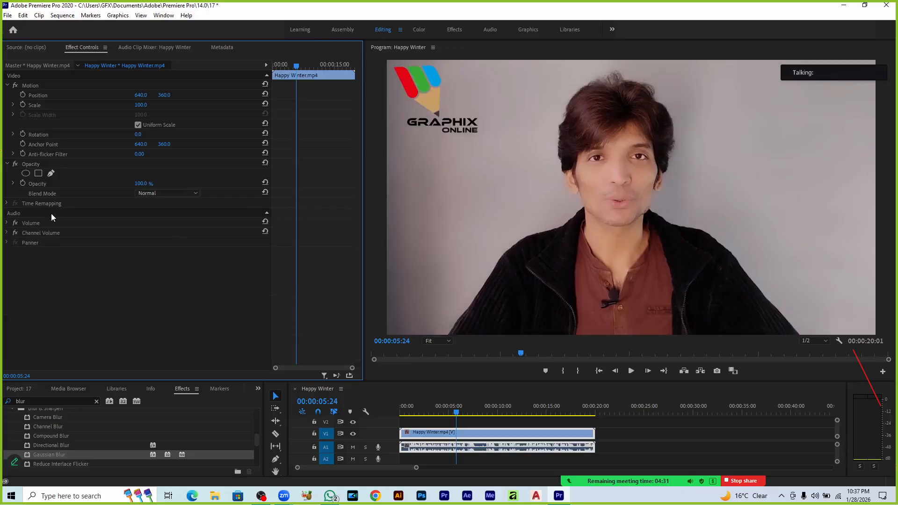
Search the effects for "color", enlarge the effects list, and look through the matching color effects
left_click(44, 401)
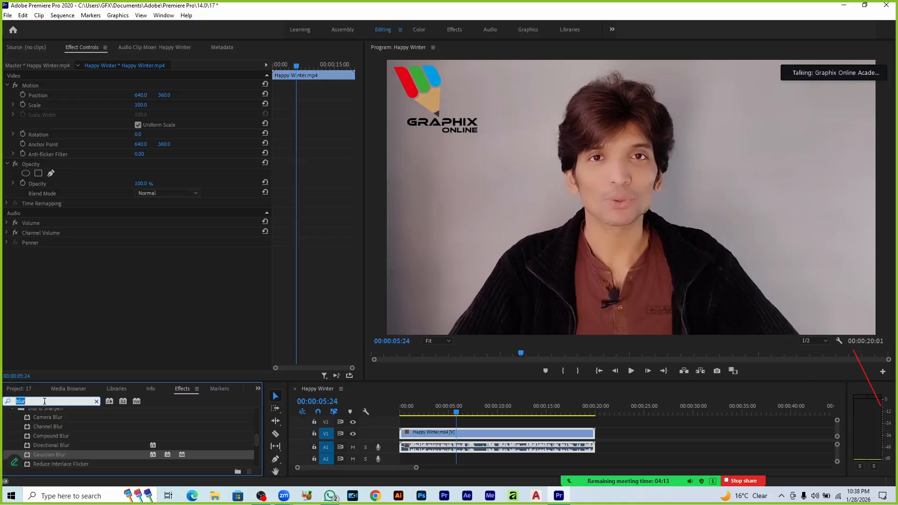
type("color")
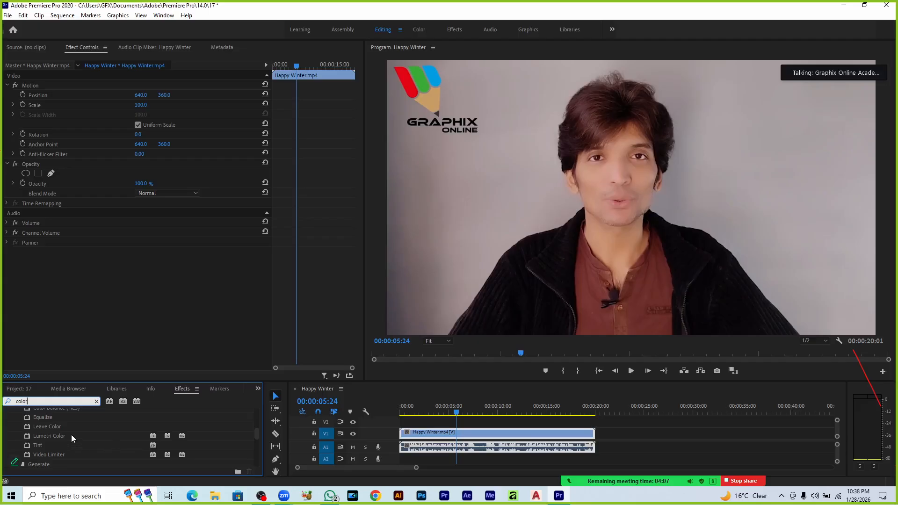
scroll(71, 436, "down", 1)
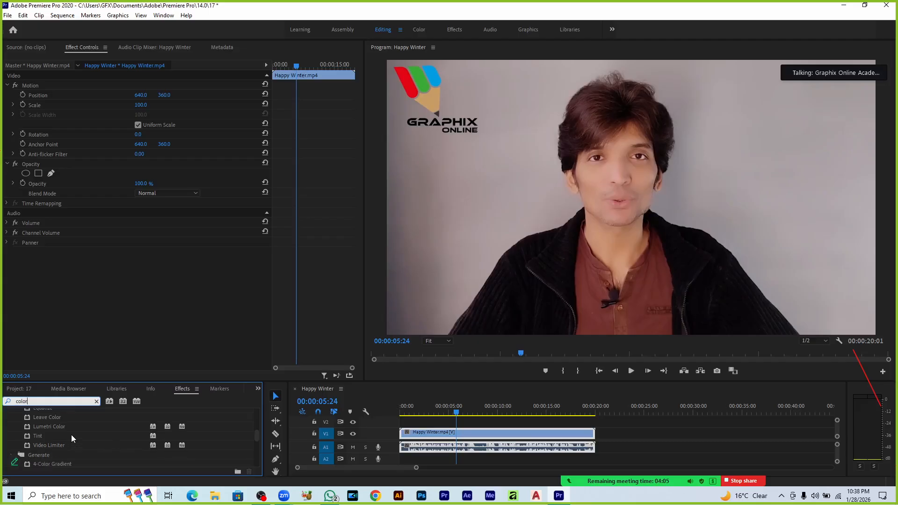
scroll(72, 438, "down", 1)
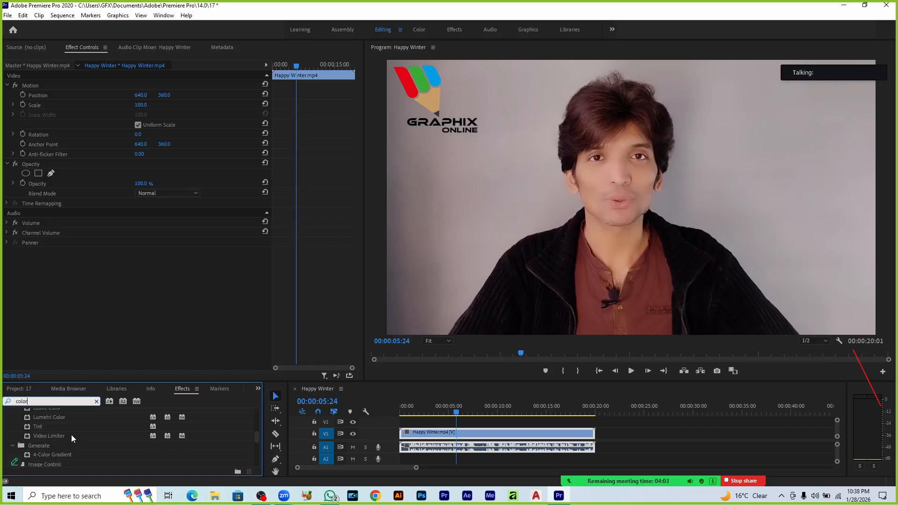
scroll(71, 438, "down", 1)
scroll(71, 437, "down", 1)
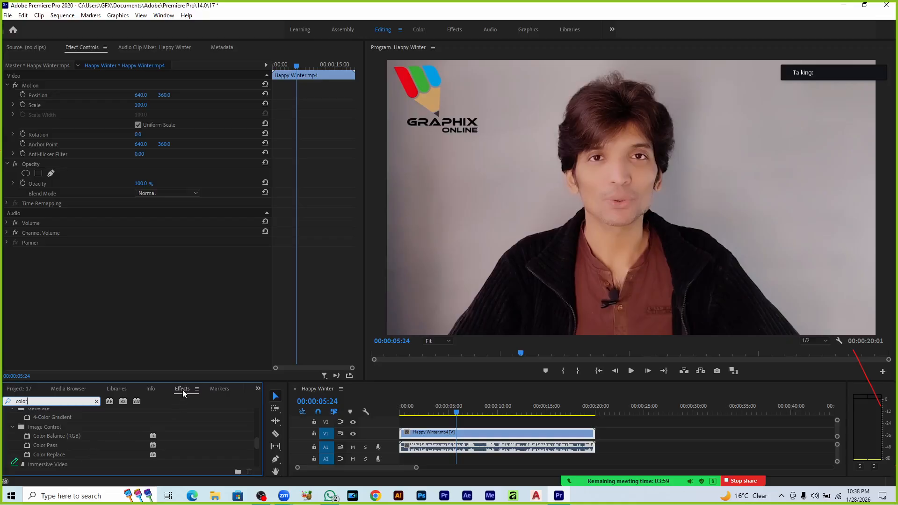
left_click_drag(183, 380, 198, 327)
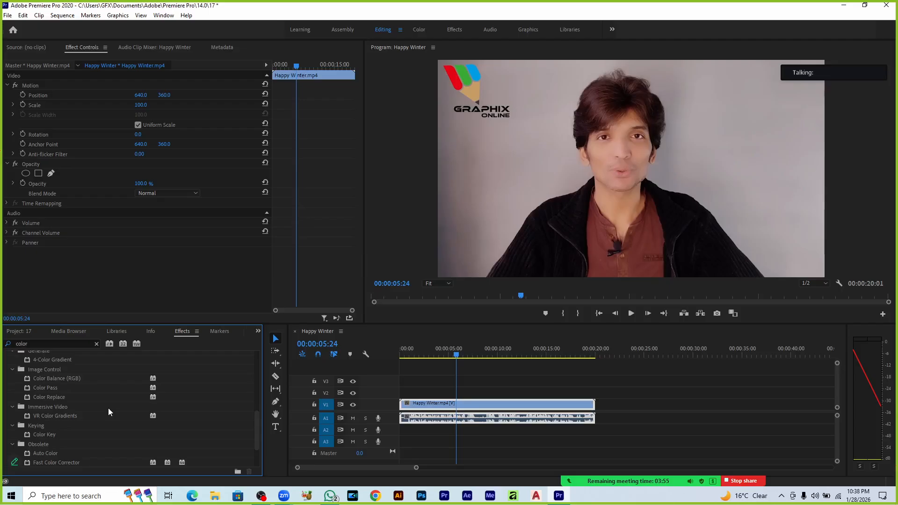
scroll(108, 412, "down", 5)
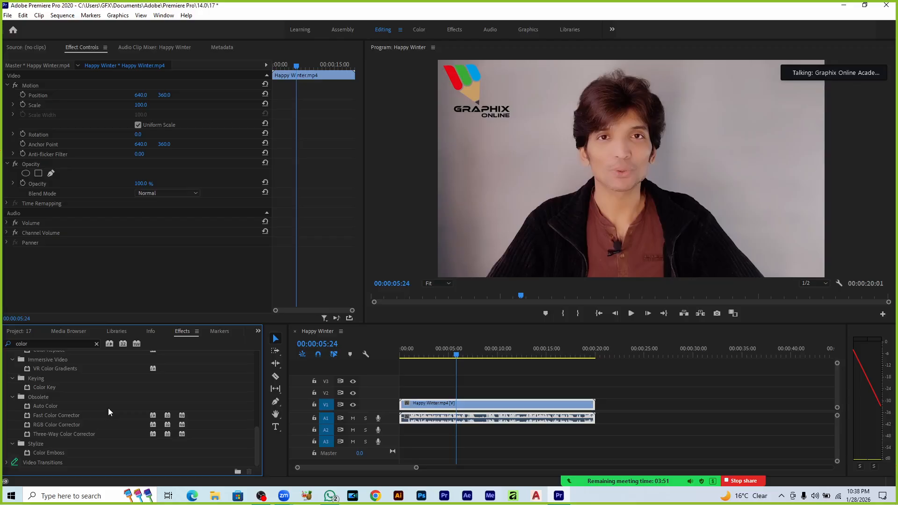
scroll(108, 408, "up", 1)
scroll(108, 409, "up", 3)
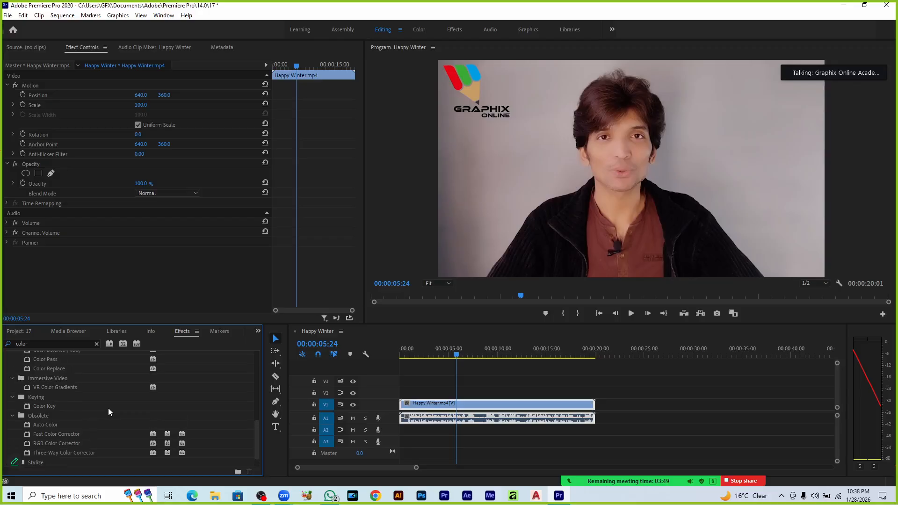
scroll(108, 412, "up", 1)
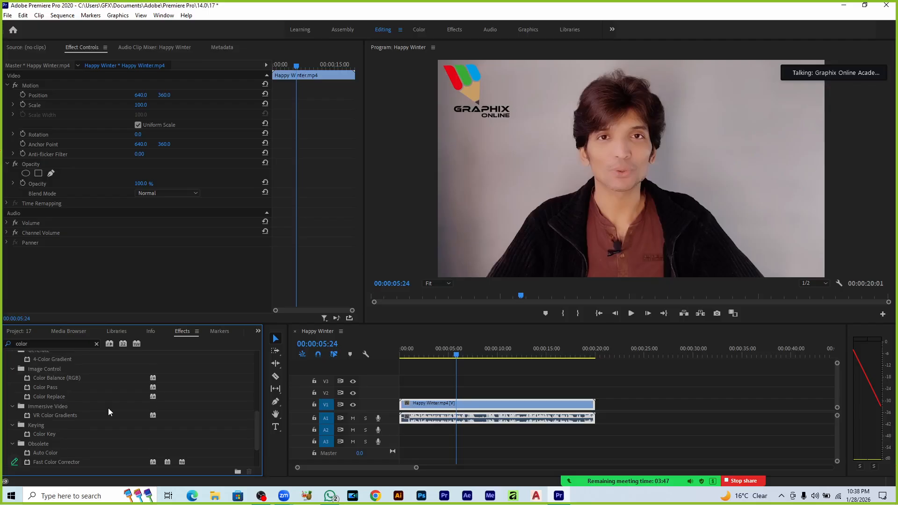
scroll(108, 411, "up", 4)
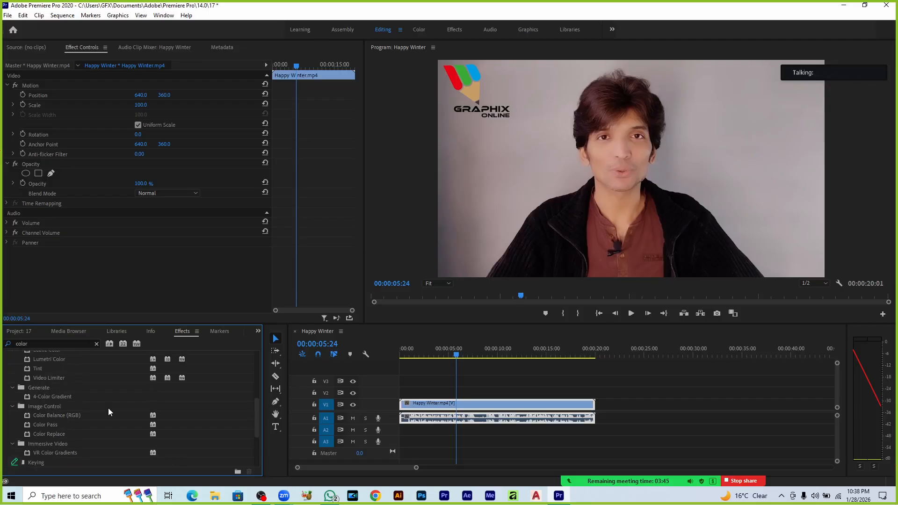
scroll(108, 412, "up", 1)
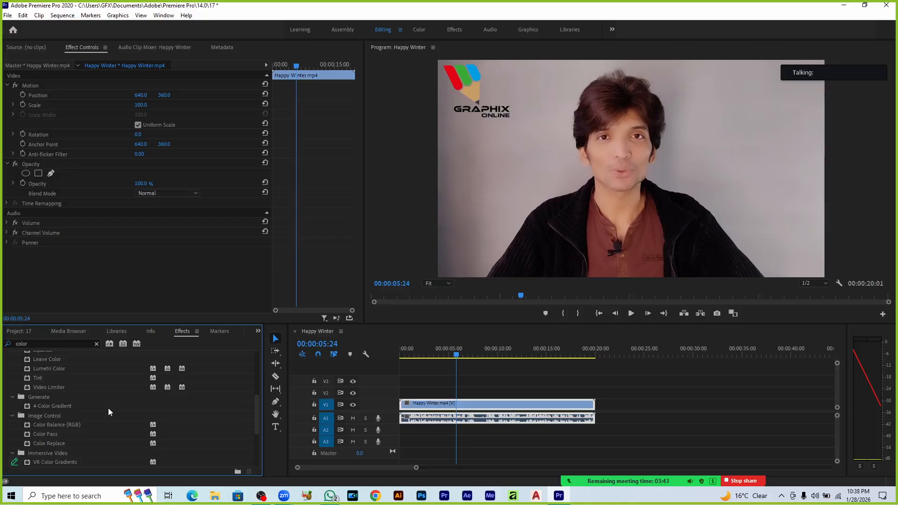
scroll(108, 411, "up", 1)
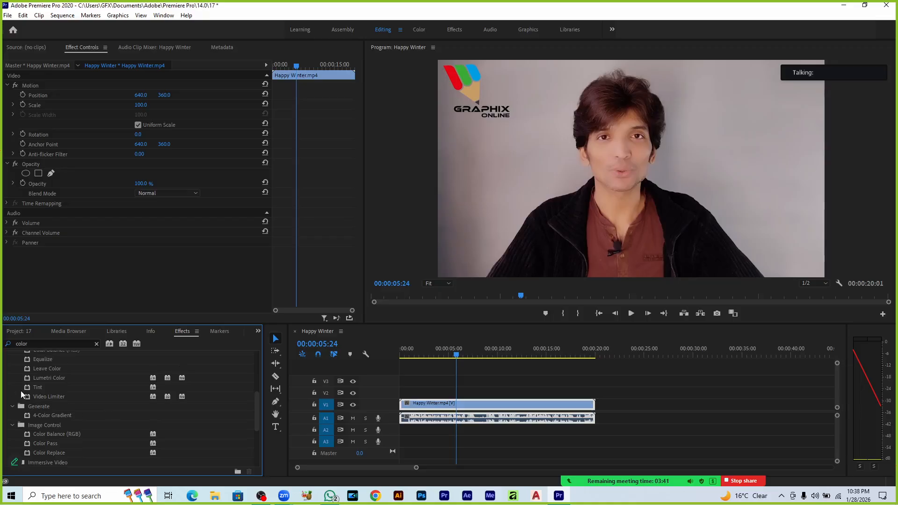
Try Lumetri Color on the Happy Winter clip, examining its Basic Correction settings, and remove the effect
left_click_drag(43, 377, 438, 405)
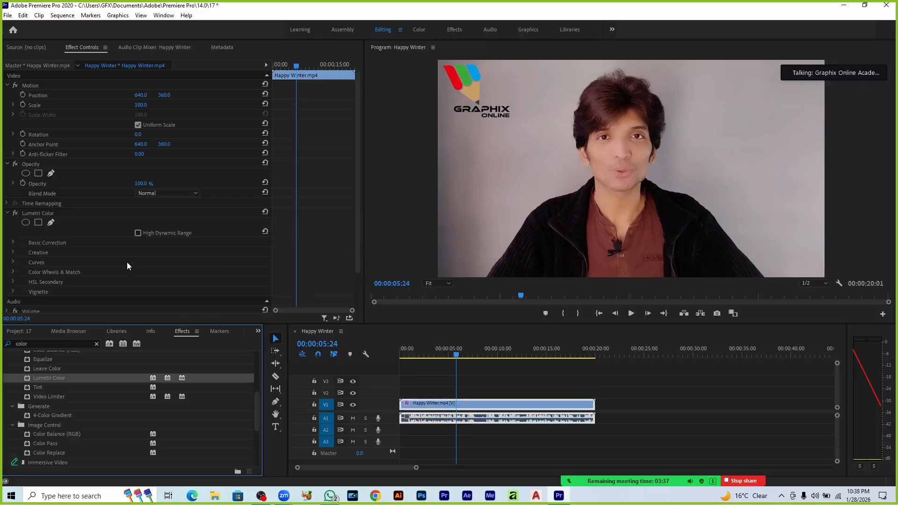
scroll(127, 263, "down", 1)
scroll(127, 262, "down", 2)
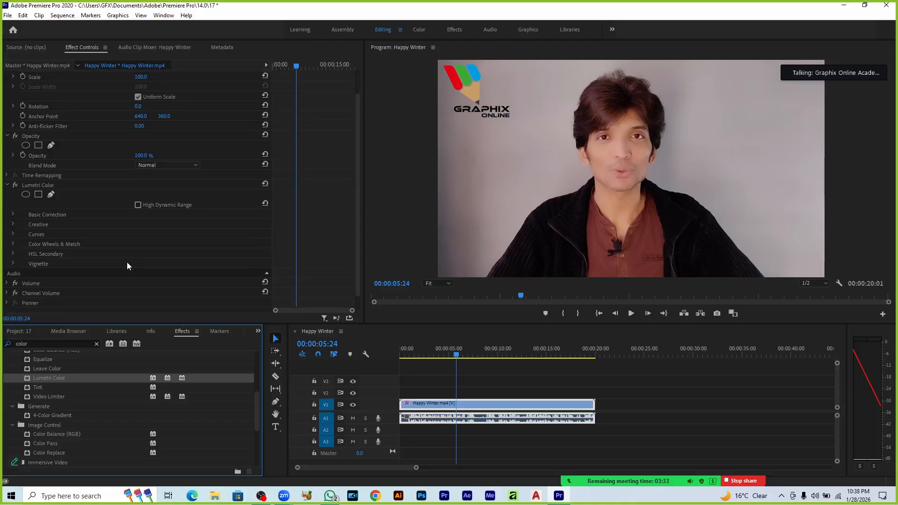
left_click(13, 214)
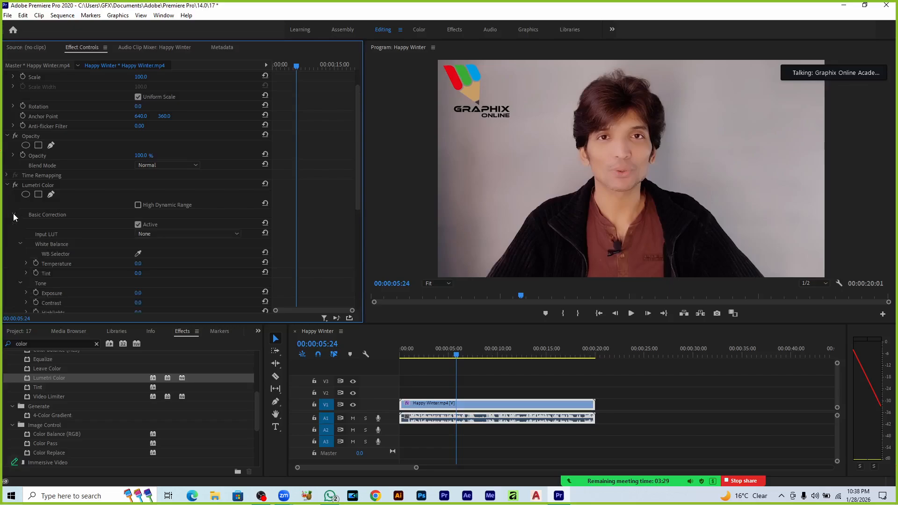
scroll(74, 253, "down", 3)
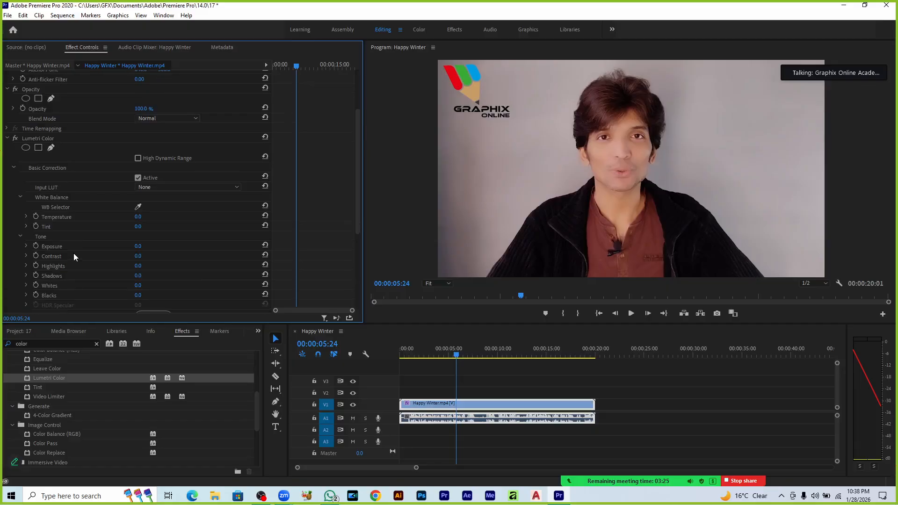
left_click(19, 197)
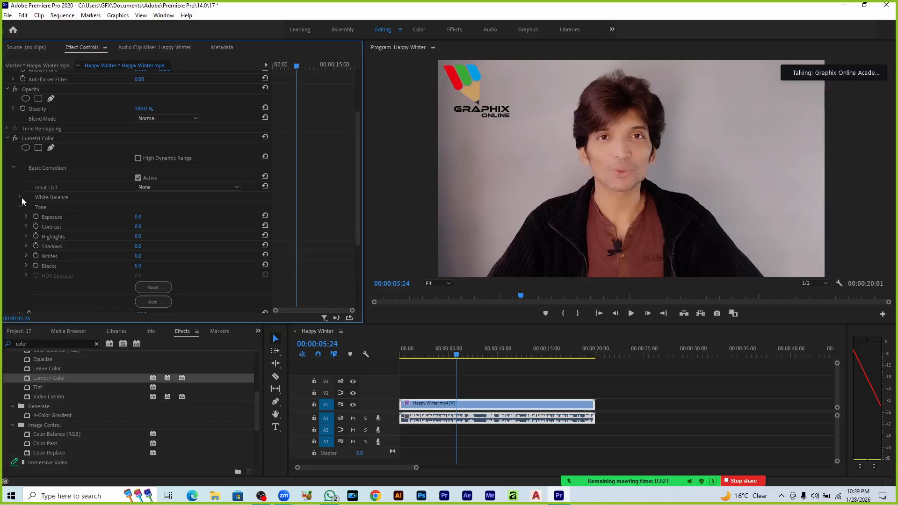
left_click(45, 139)
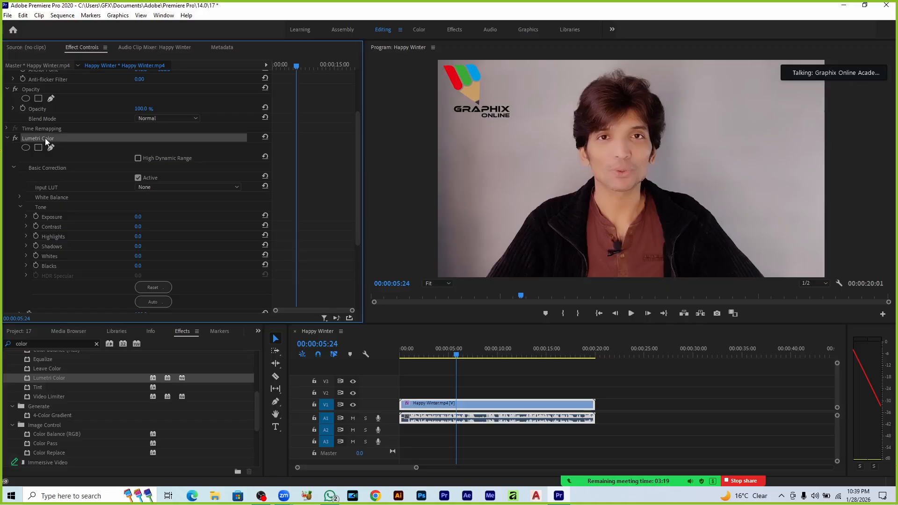
key("Delete")
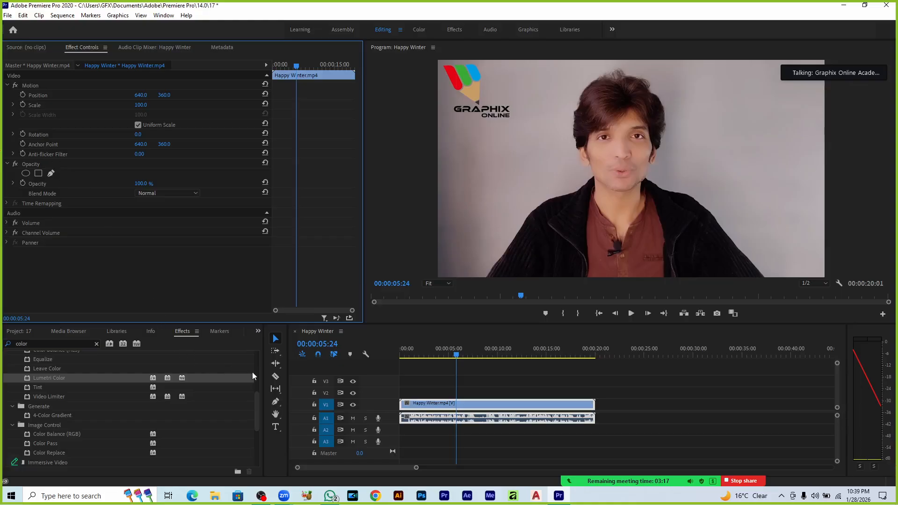
Apply Color Balance to the Happy Winter clip and set its Shadow Red Balance to 58.0
left_click_drag(258, 406, 259, 393)
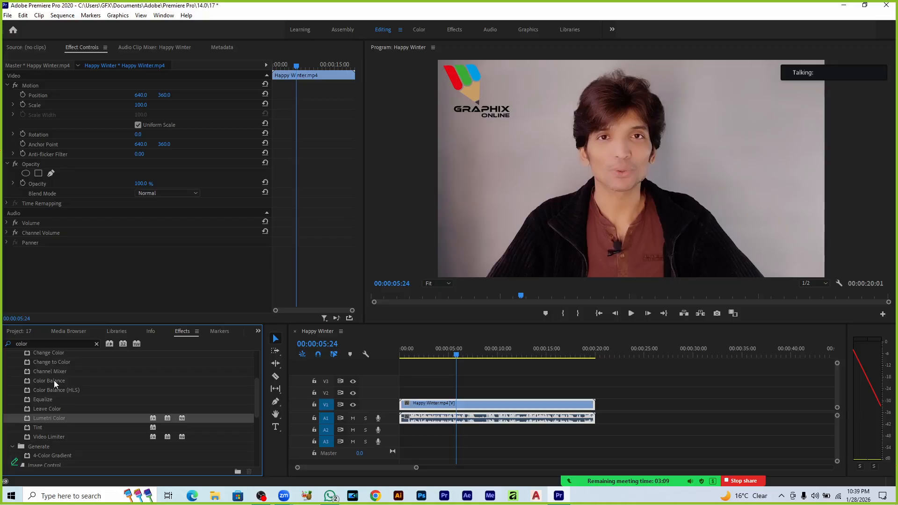
left_click_drag(55, 380, 417, 405)
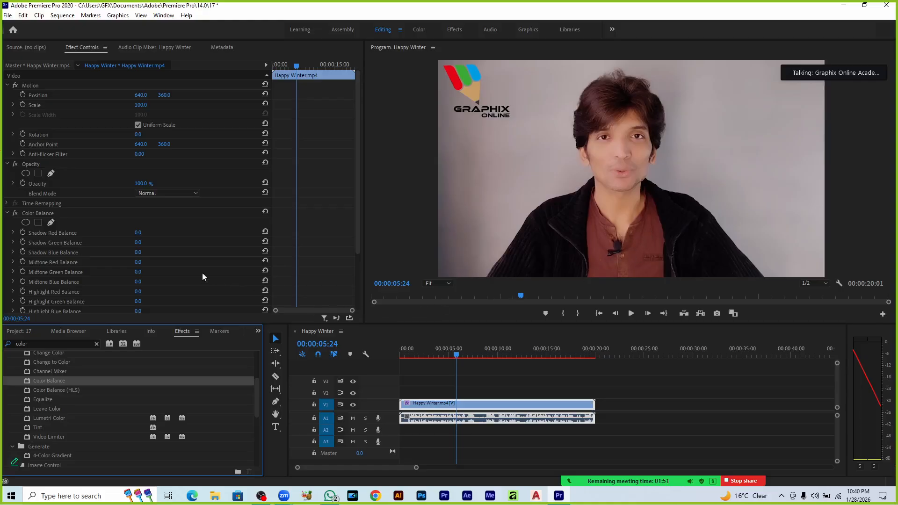
left_click_drag(138, 232, 147, 232)
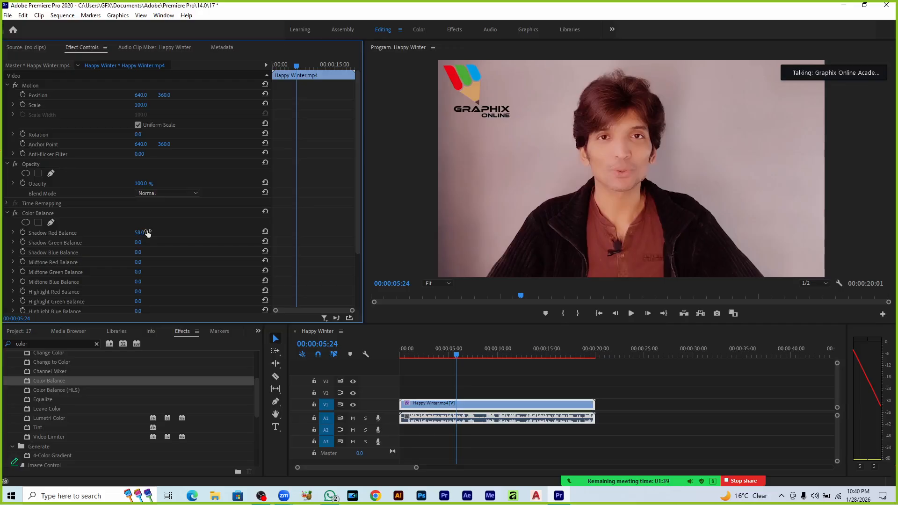
Compare the picture with and without Color Balance by turning the effect off and on repeatedly, leaving it on
left_click(18, 214)
left_click(18, 214)
left_click(18, 214)
left_click(18, 214)
left_click(18, 214)
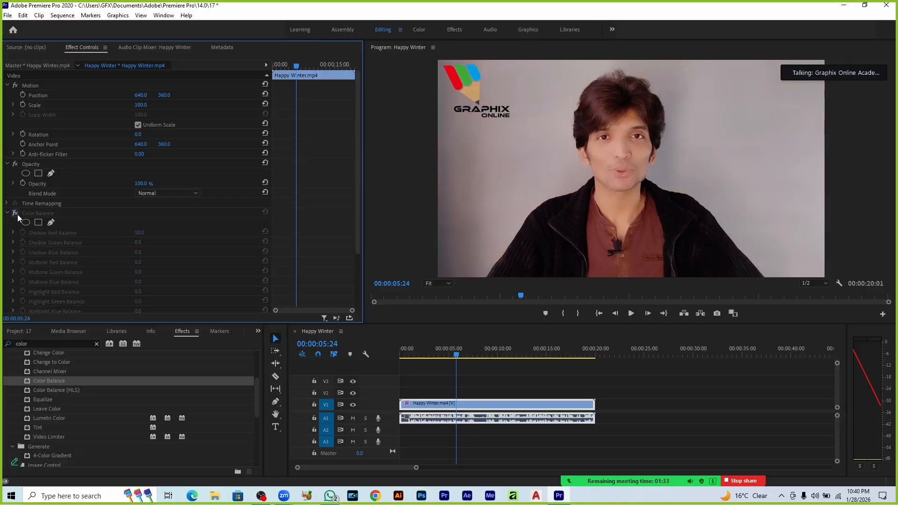
left_click(17, 214)
left_click(18, 215)
left_click(18, 214)
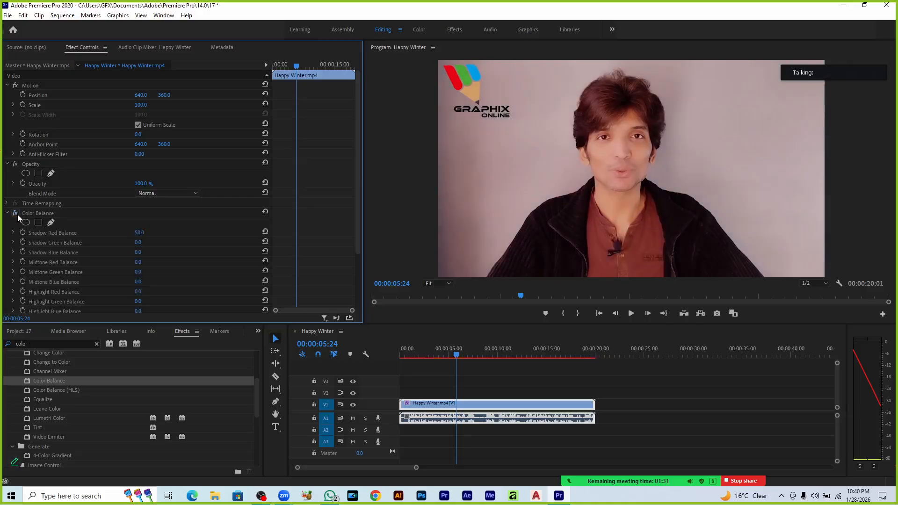
left_click(18, 214)
left_click(18, 214)
left_click(18, 215)
left_click(17, 214)
left_click(16, 213)
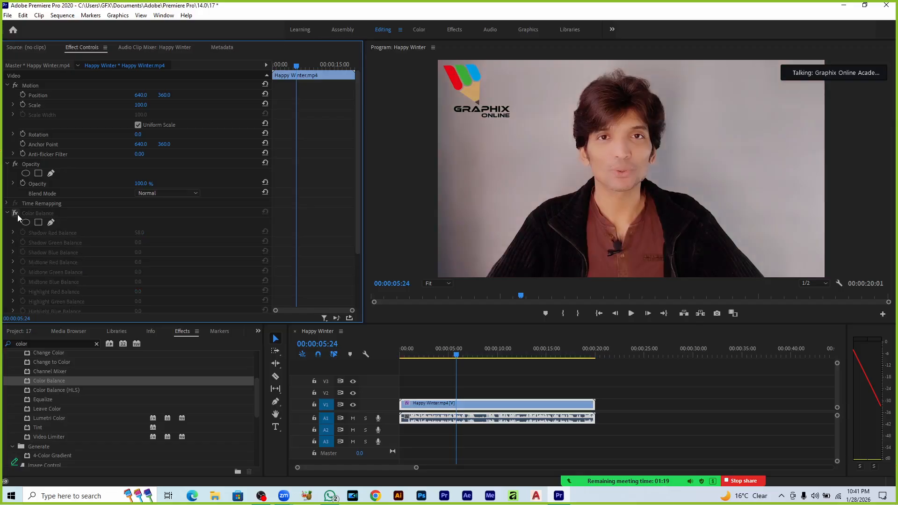
left_click(16, 214)
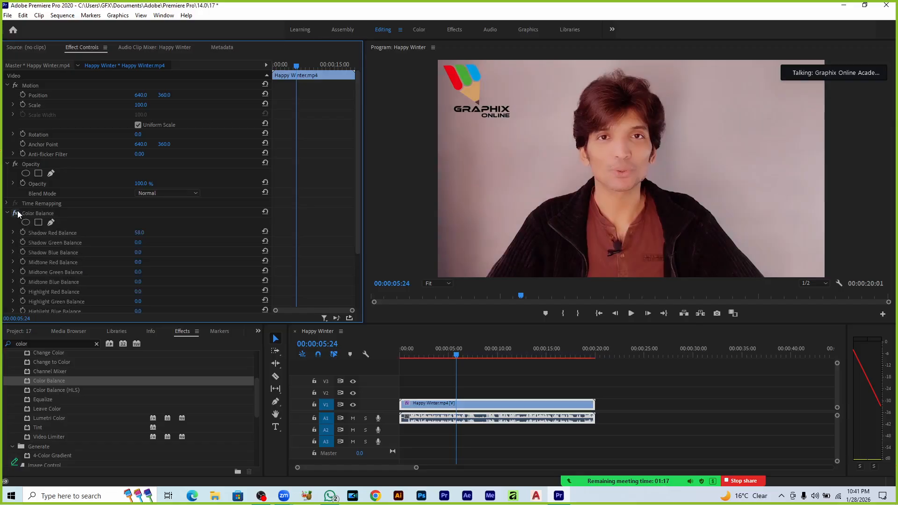
Reset the Shadow Red Balance of Color Balance to 0
left_click(139, 233)
type("0")
key("Return")
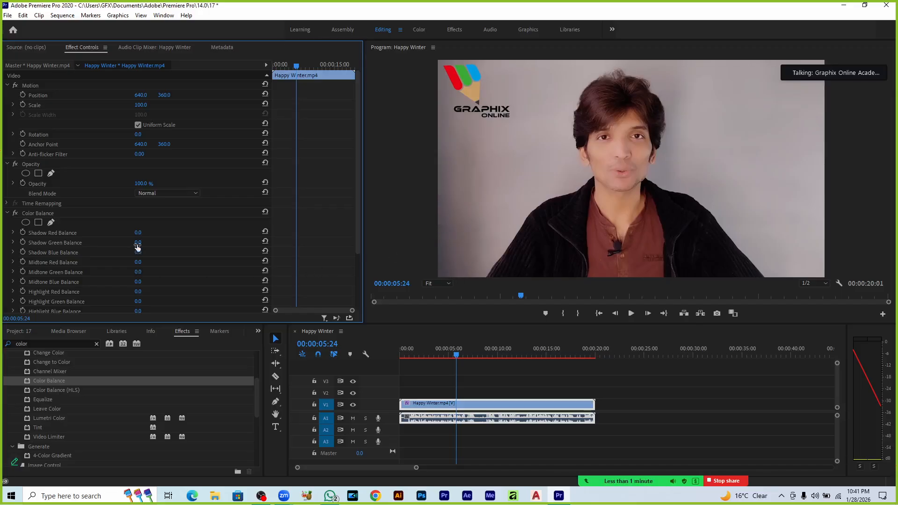
Test the Shadow Green Balance at 49.0 and at a negative value, and reset it to 0
left_click_drag(138, 243, 147, 242)
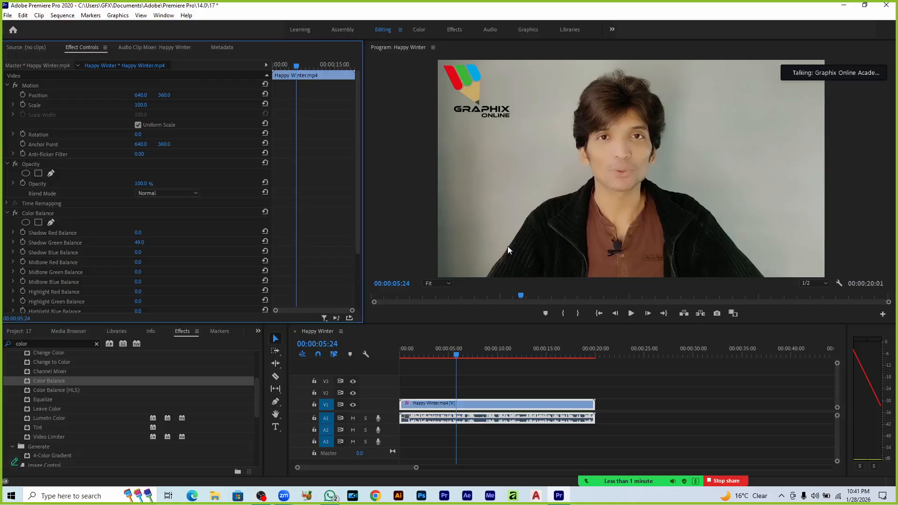
left_click_drag(142, 242, 93, 242)
left_click(146, 241)
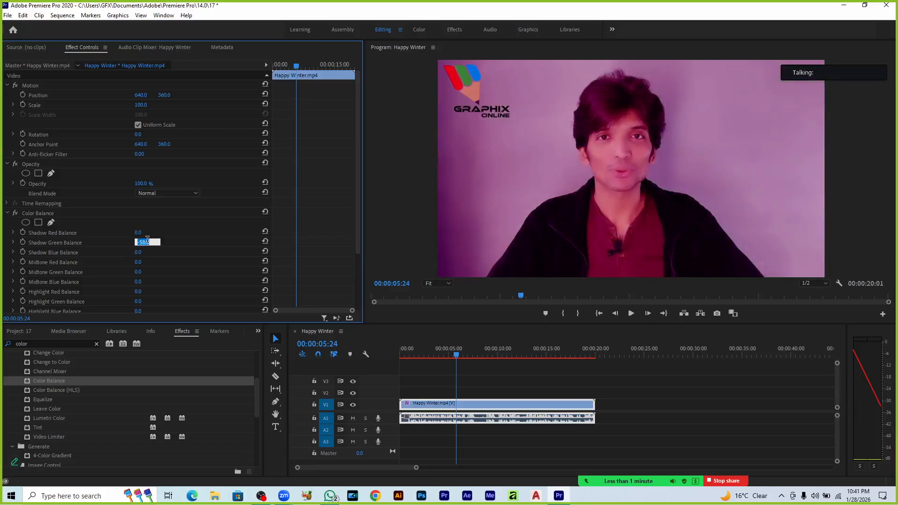
type("0")
key("Return")
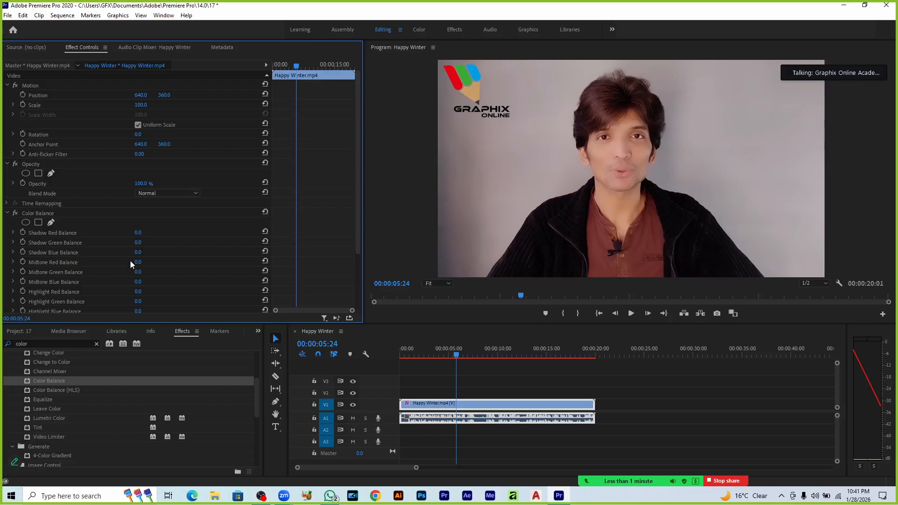
Adjust the Highlight Blue Balance of Color Balance to -68.0
scroll(88, 269, "down", 1)
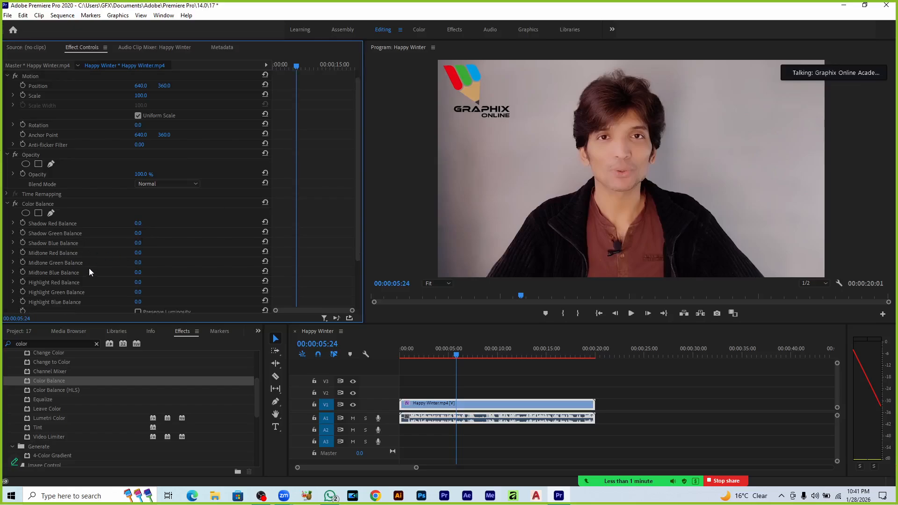
scroll(88, 272, "down", 2)
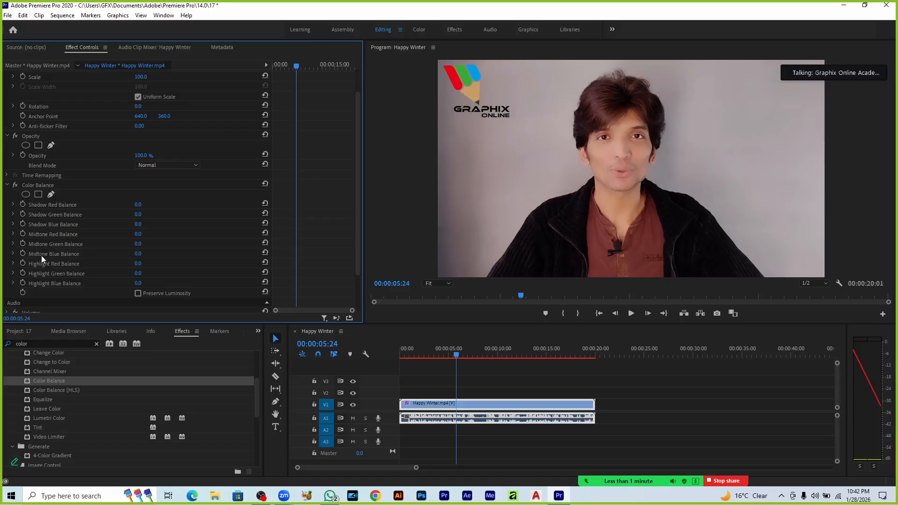
left_click(138, 283)
type("15")
key("Return")
mouse_move(147, 284)
left_mouse_down()
mouse_move(128, 283)
mouse_move(138, 283)
left_mouse_up()
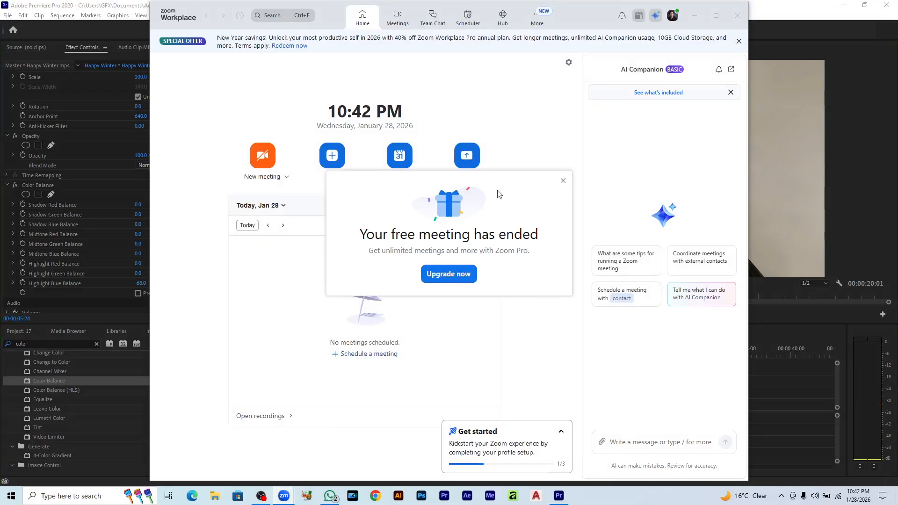
Dismiss the ended-meeting notice in Zoom Workplace and start a new meeting
left_click(563, 181)
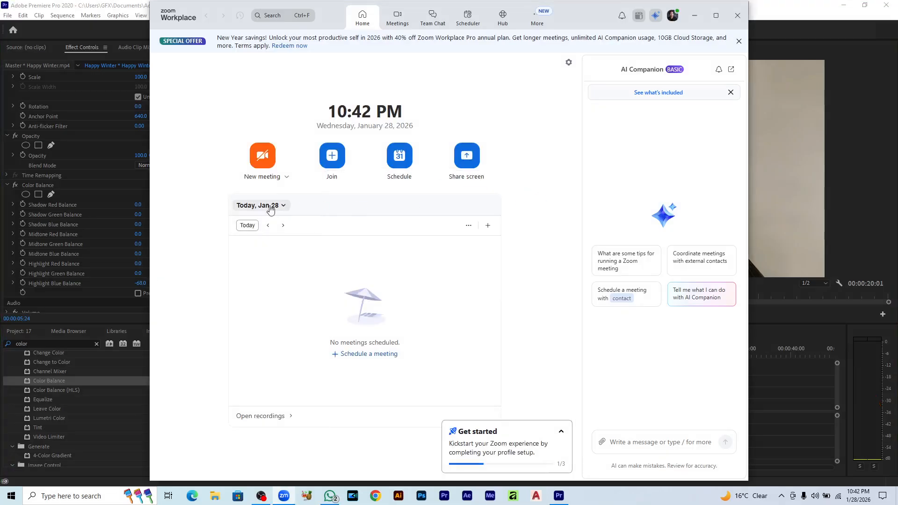
left_click(261, 167)
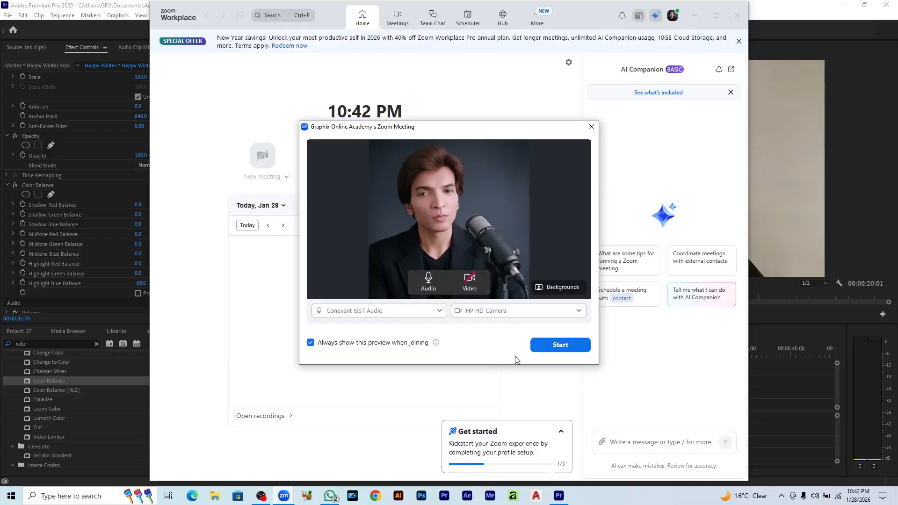
left_click(552, 345)
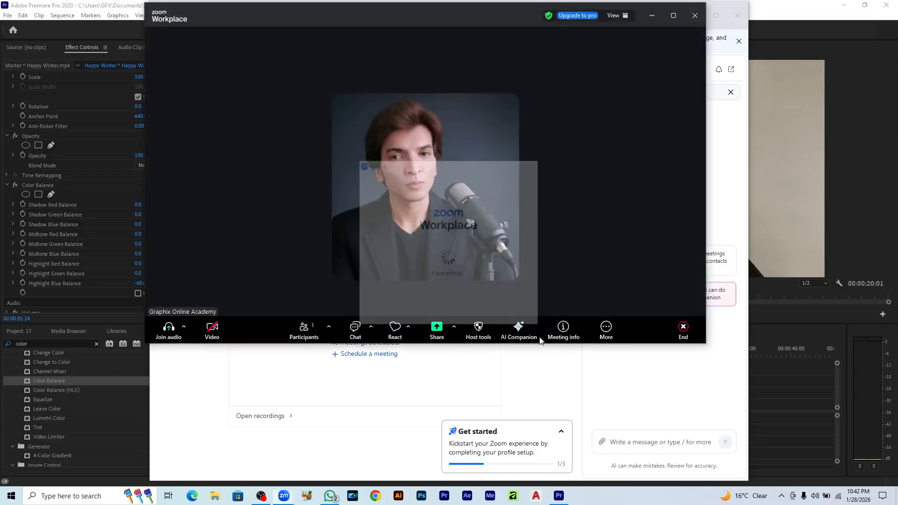
Copy the meeting invitation to the clipboard from the participant invite window and close that window
left_click(331, 324)
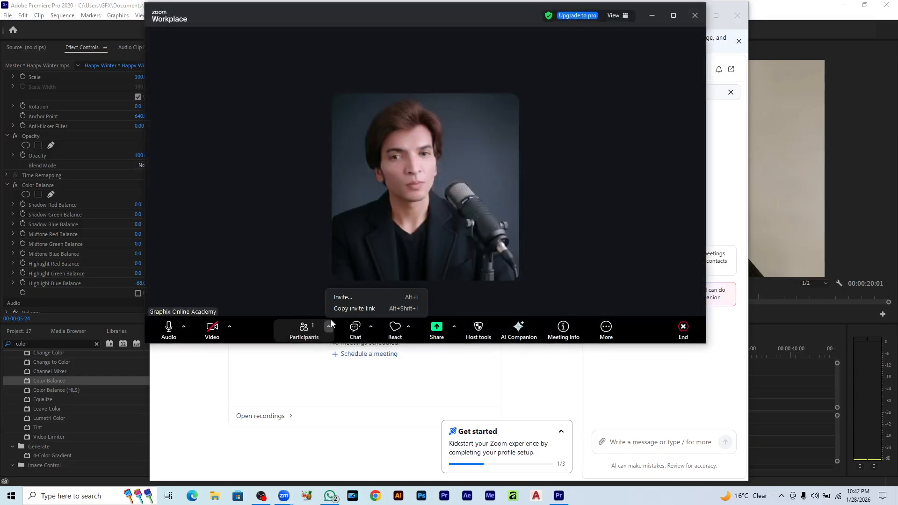
left_click(336, 299)
left_click(356, 282)
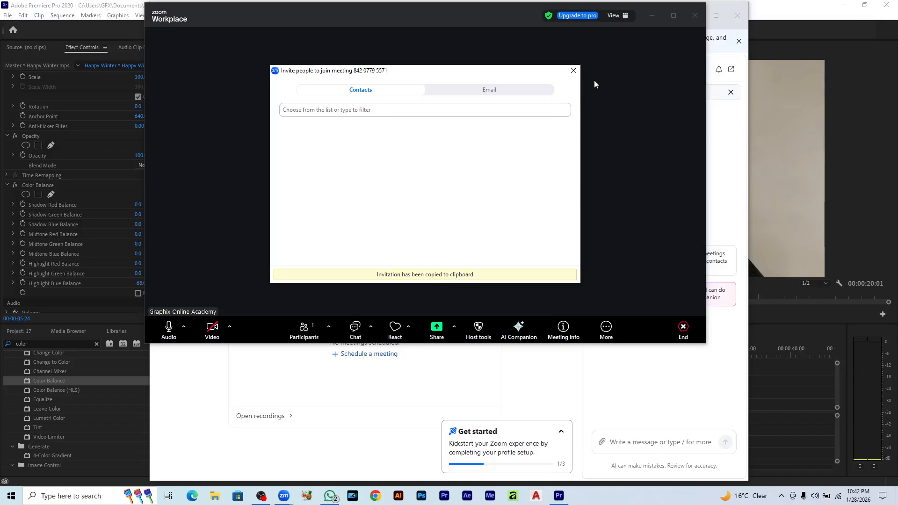
left_click(574, 71)
Share the entire screen in the meeting with Share sound enabled, and close the Zoom home window to return to Premiere Pro
left_click(432, 330)
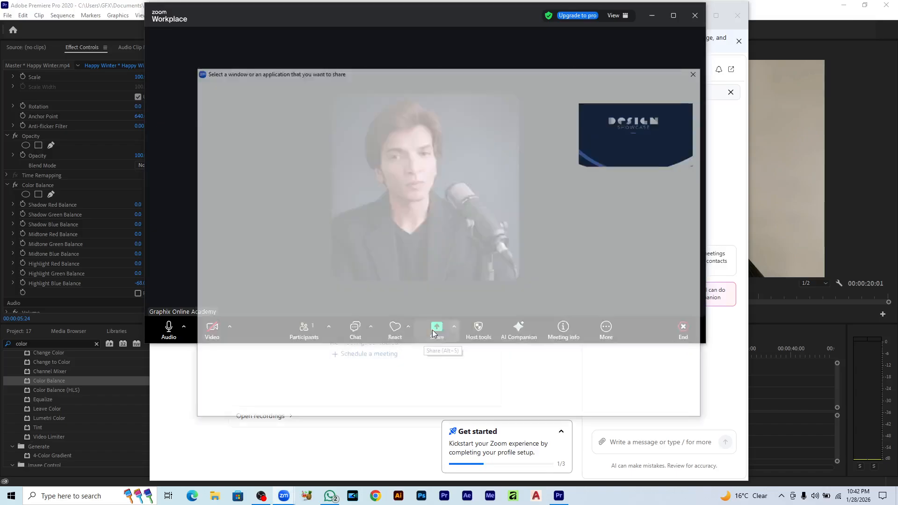
left_click(586, 266)
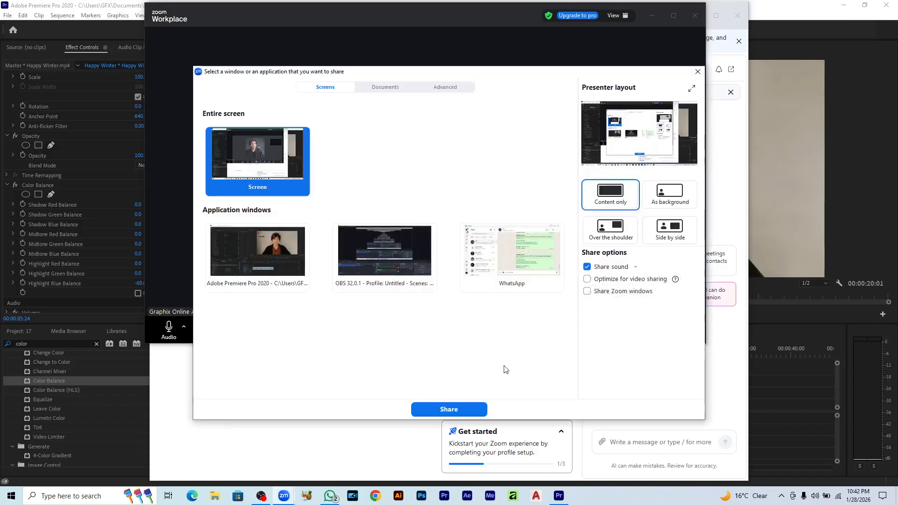
left_click(477, 410)
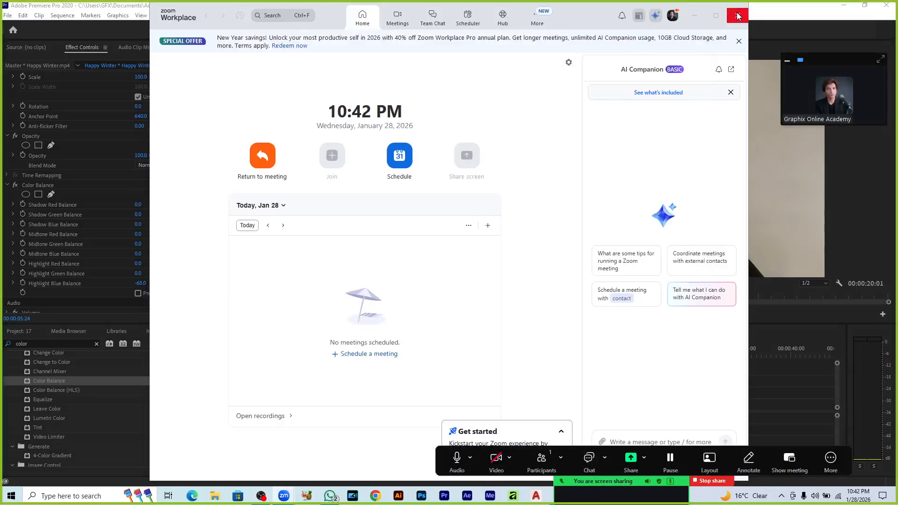
left_click(737, 16)
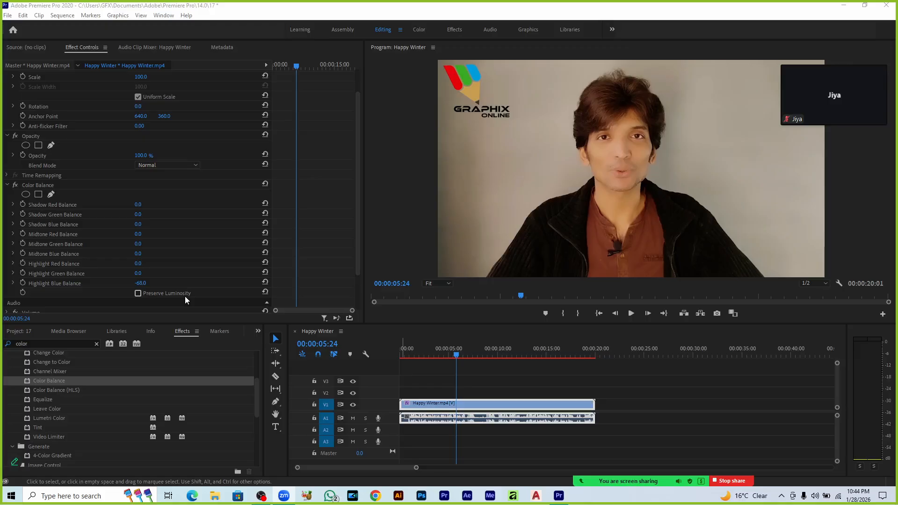
Try the Color Balance effect's Preserve Luminosity option with Highlight Blue Balance at -55
left_click(138, 293)
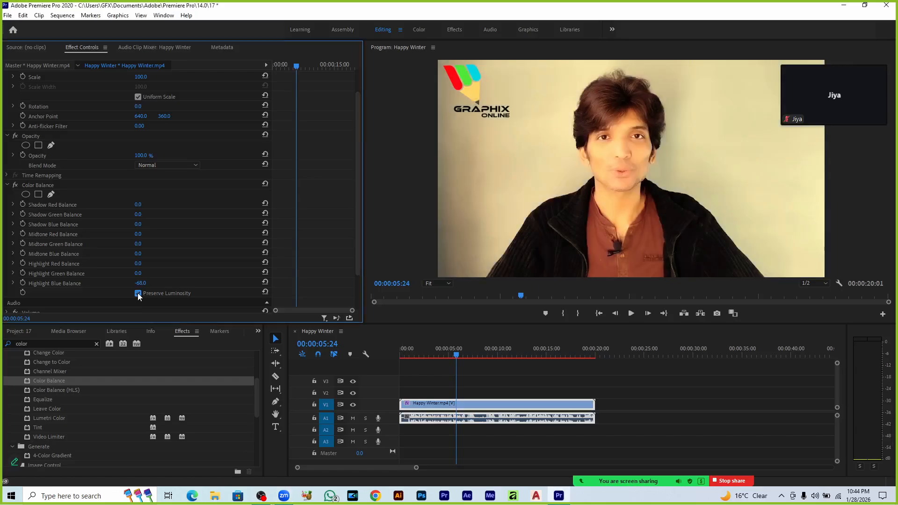
mouse_move(140, 283)
left_mouse_down()
mouse_move(127, 283)
mouse_move(148, 283)
mouse_move(148, 293)
left_mouse_up()
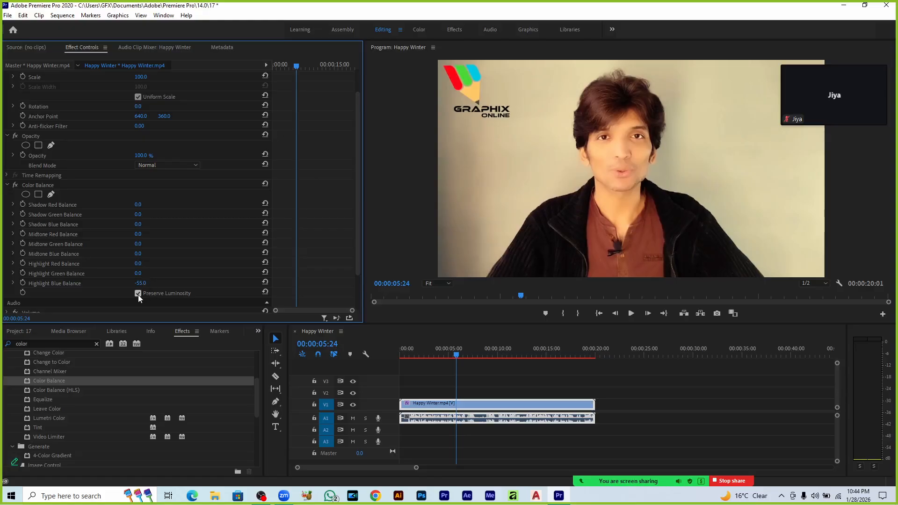
left_click(138, 295)
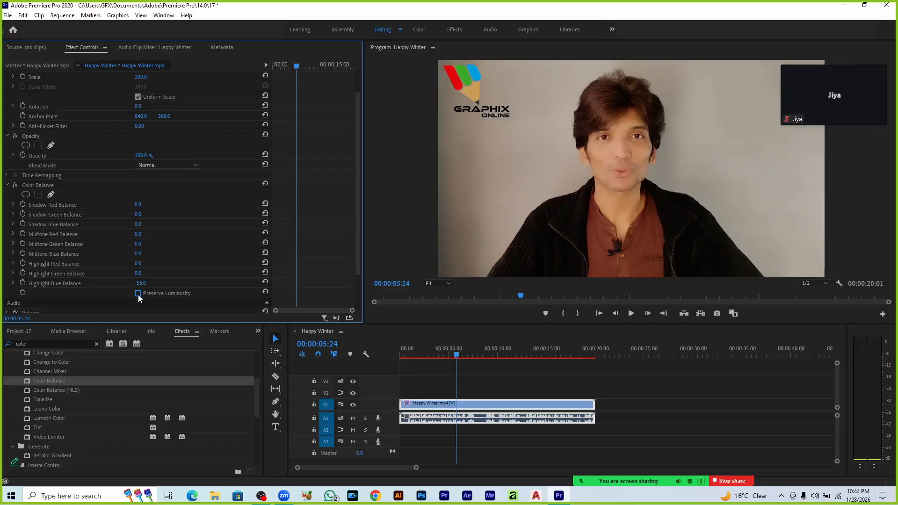
Reset the Color Balance effect's Highlight Blue Balance to 0
left_click(146, 283)
type("0")
key("Return")
Set the Color Balance effect's Midtone Red Balance to 14 and Highlight Red Balance to 10
left_click_drag(136, 236, 143, 236)
left_click_drag(138, 263, 140, 263)
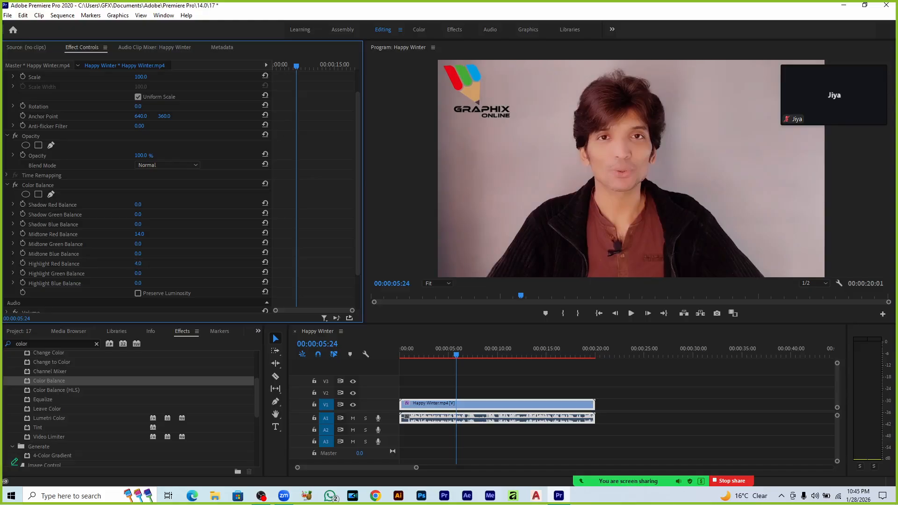
left_click(139, 263)
type("10")
key("Return")
Set both Highlight Blue Balance and Midtone Blue Balance of the Color Balance effect to -5
mouse_move(138, 283)
left_mouse_down()
mouse_move(148, 283)
mouse_move(134, 283)
left_mouse_up()
type("-5")
key("Return")
left_click(140, 254)
type("-5")
key("Return")
Set the Color Balance effect's Shadow Red Balance to -5 and Shadow Blue Balance to 5
left_click_drag(138, 204, 127, 204)
left_click_drag(130, 204, 93, 205)
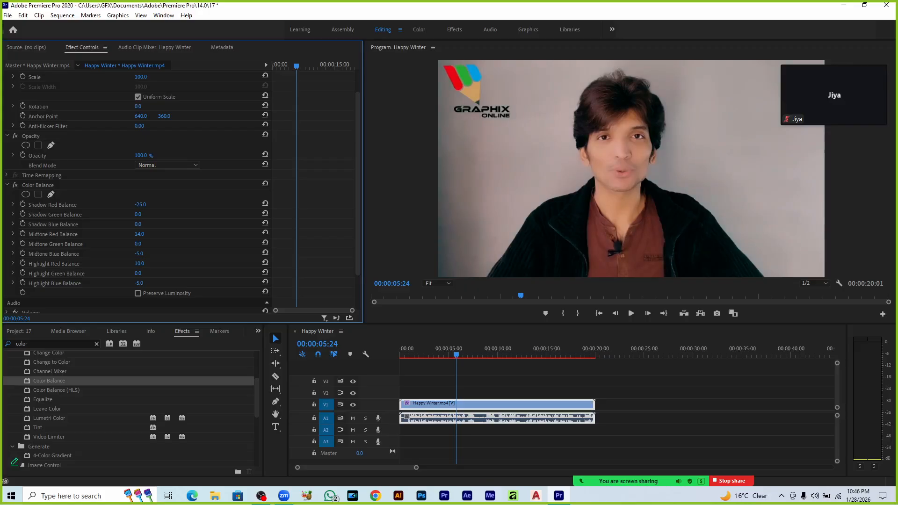
left_click(142, 205)
type("-5")
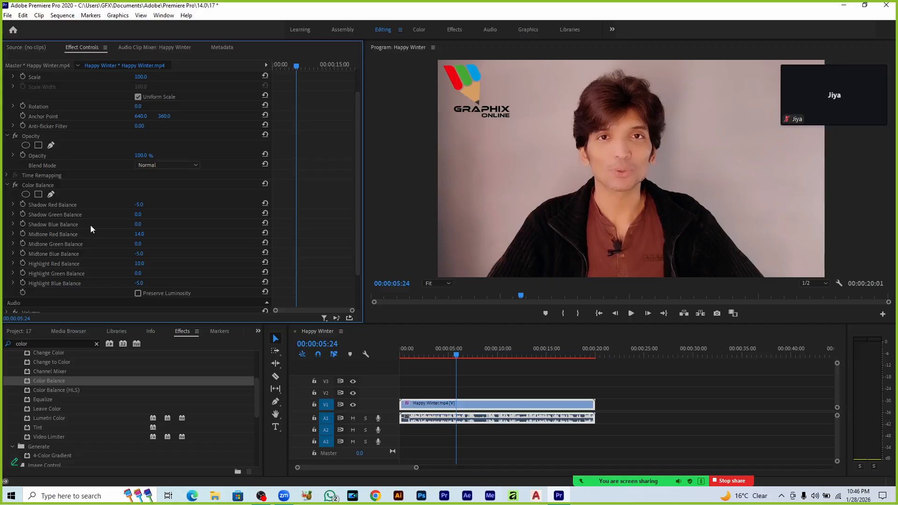
left_click(138, 224)
type("5")
key("Return")
left_click(637, 412)
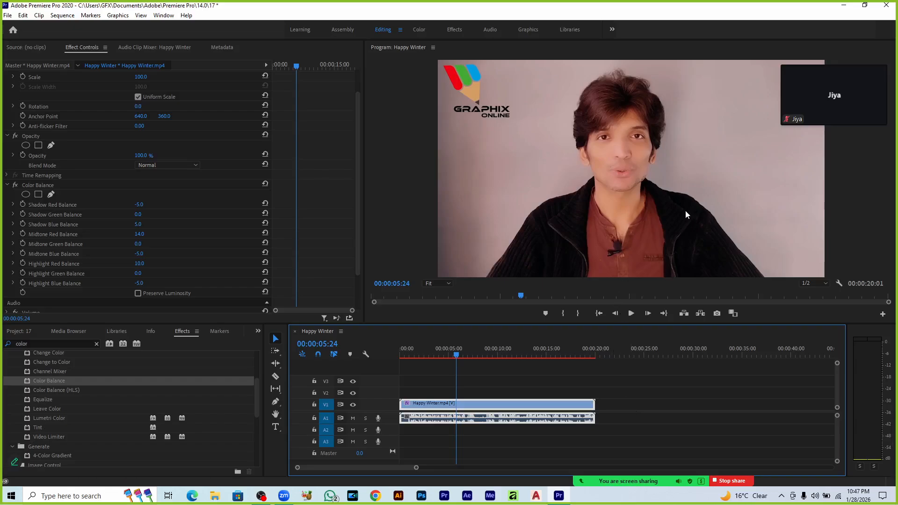
Inspect the color-corrected frame in the maximized Program monitor and restore the normal layout
left_click(543, 240)
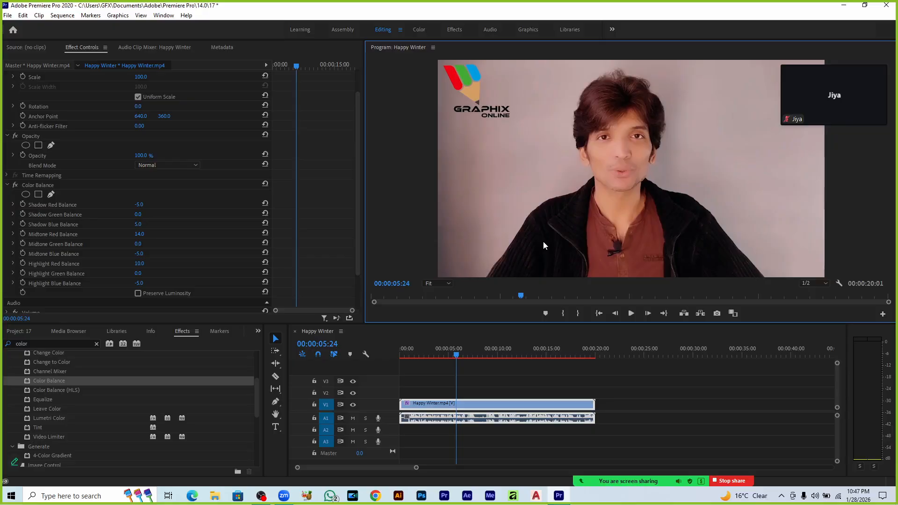
key("grave")
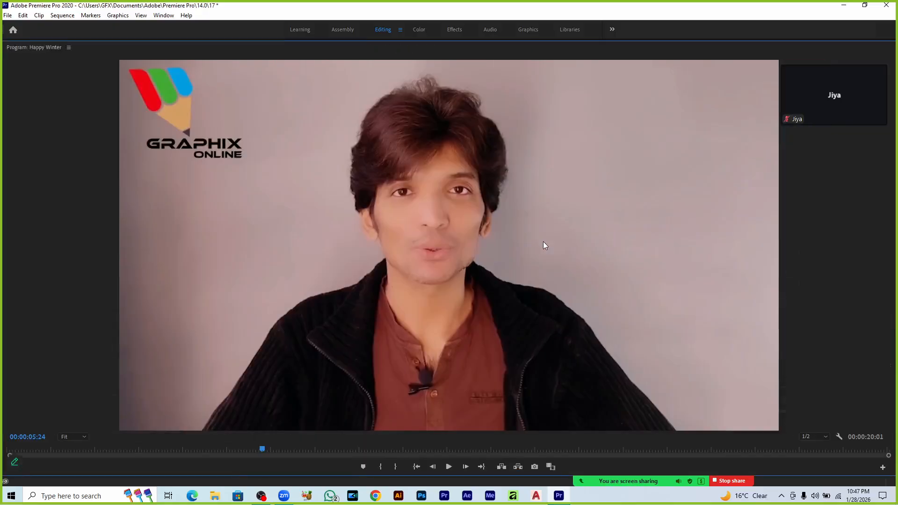
key("grave")
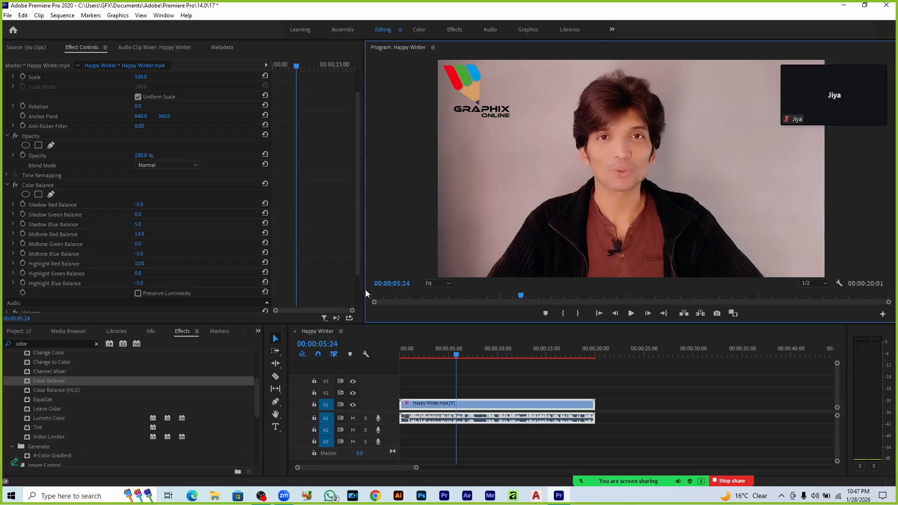
Enlarge the preview and effect settings areas, and compare the frame with Color Balance disabled and enabled
left_click_drag(364, 290, 335, 376)
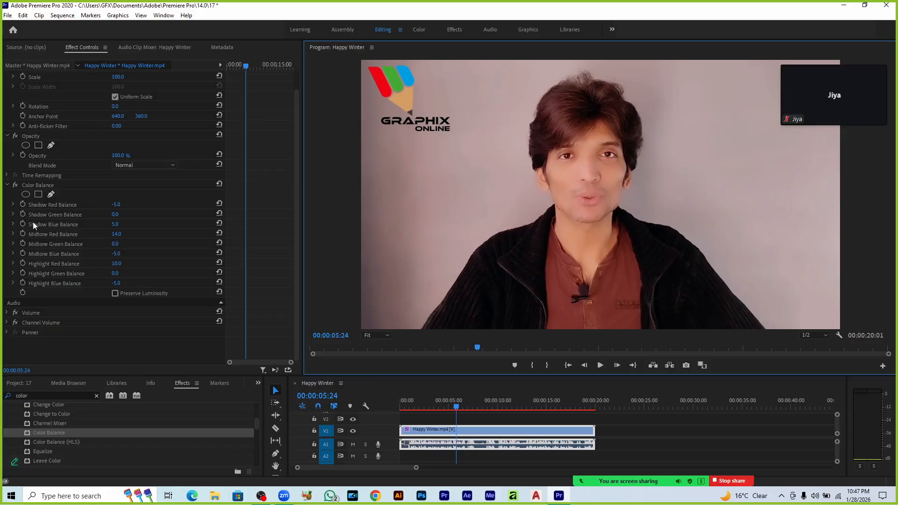
left_click(15, 184)
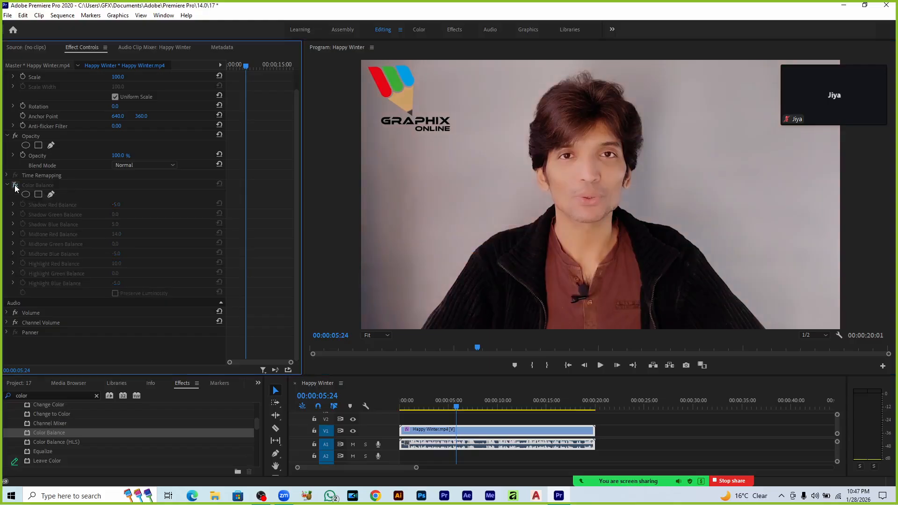
left_click(15, 184)
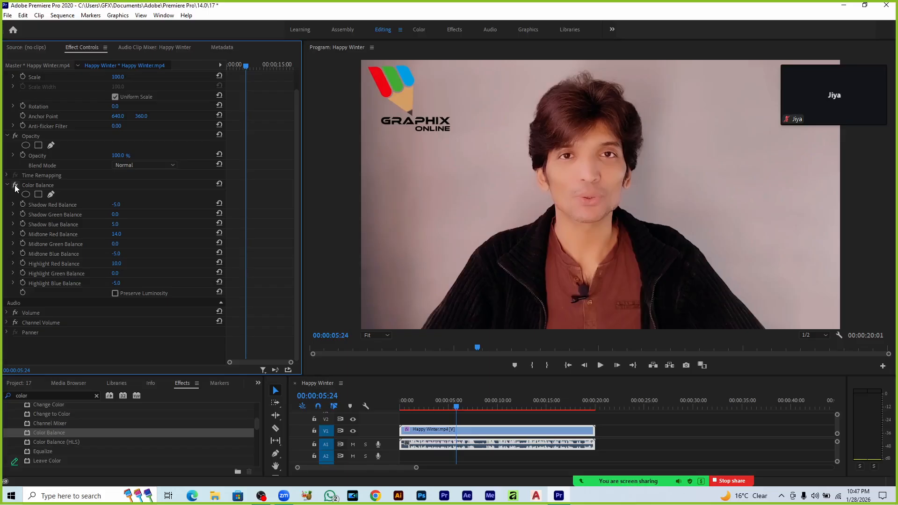
left_click(15, 184)
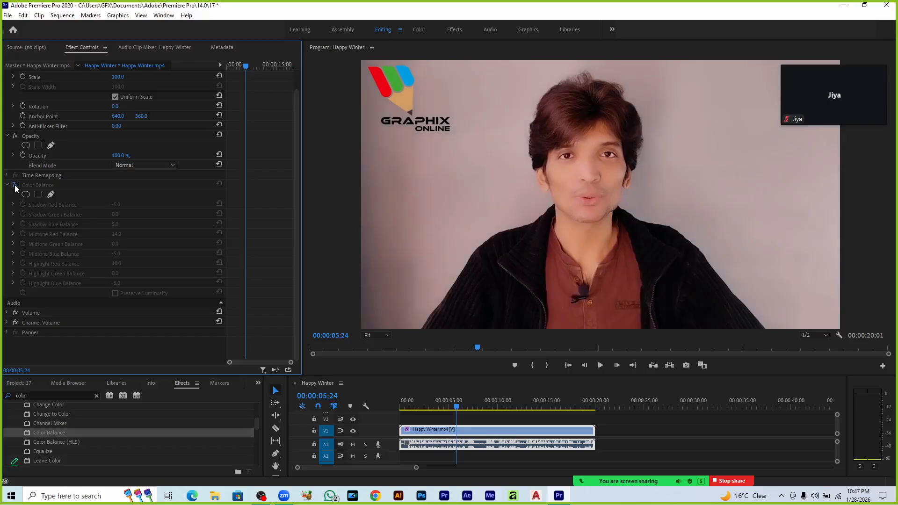
left_click(15, 184)
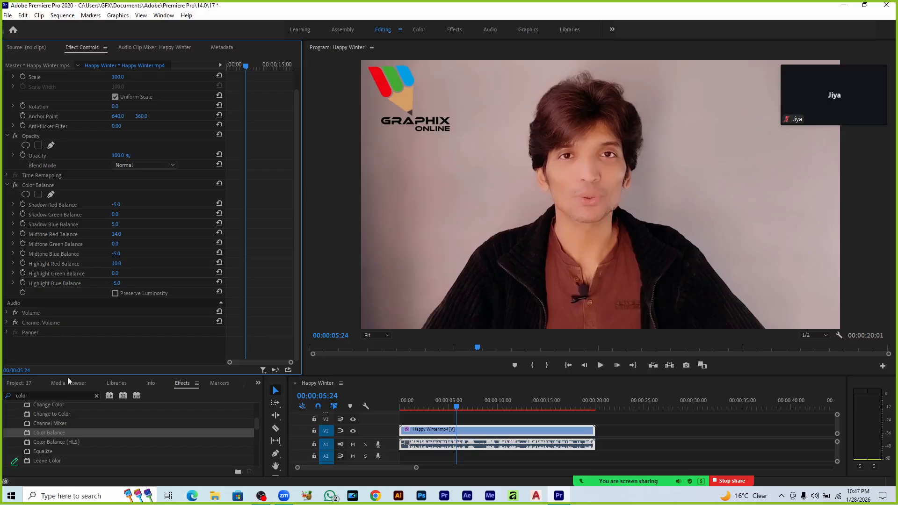
Search the effects for "brig" and apply Brightness & Contrast to the Happy Winter.mp4 clip on V1
left_click(54, 396)
double_click(54, 396)
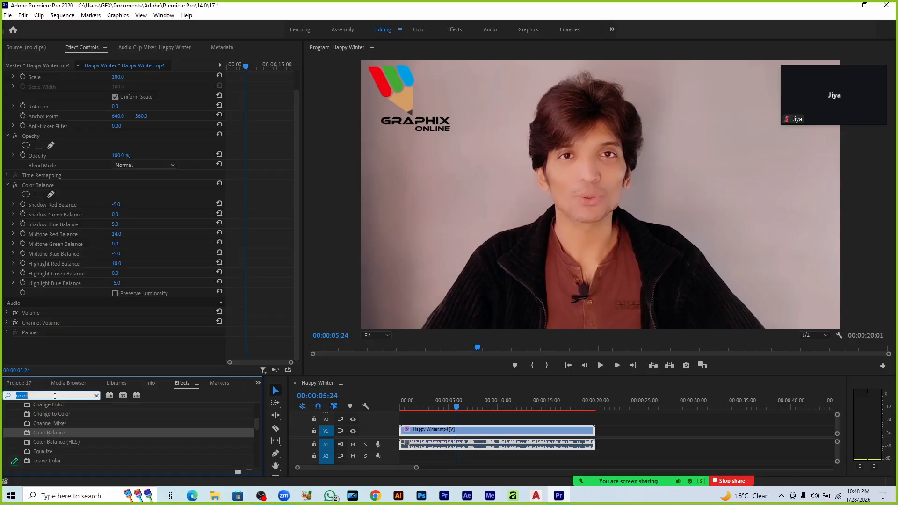
type("br")
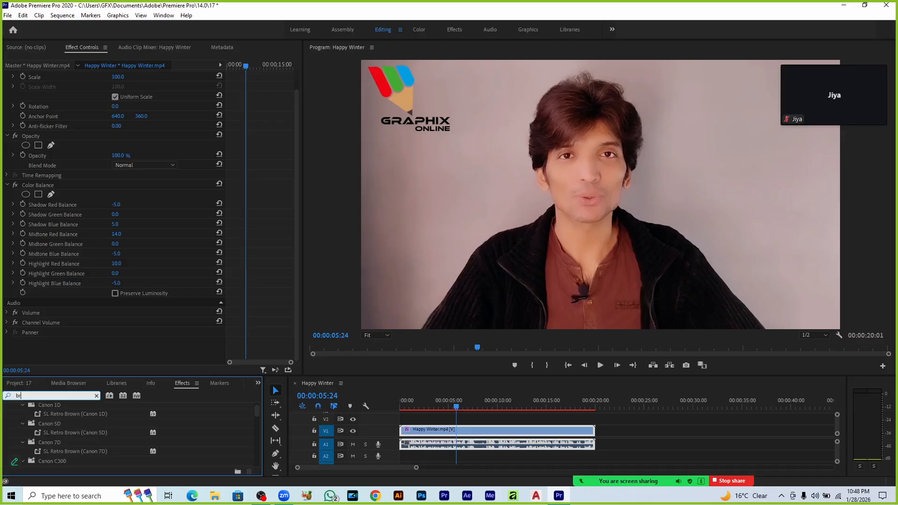
type("ight")
key("BackSpace")
key("BackSpace")
key("BackSpace")
key("BackSpace")
key("BackSpace")
key("BackSpace")
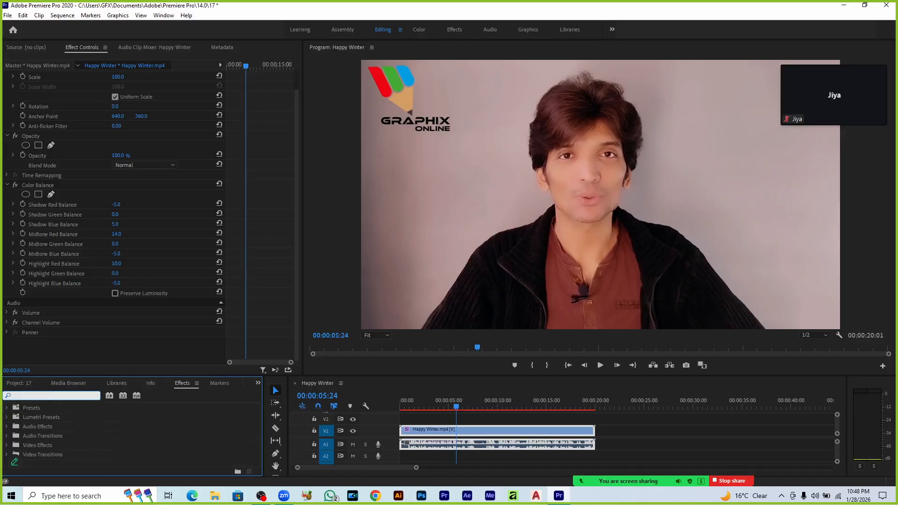
type("brig")
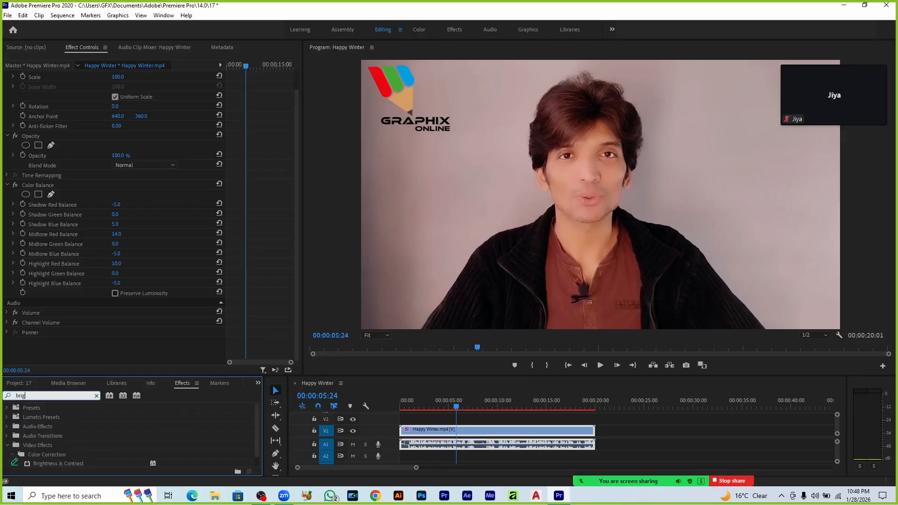
left_click_drag(80, 463, 436, 432)
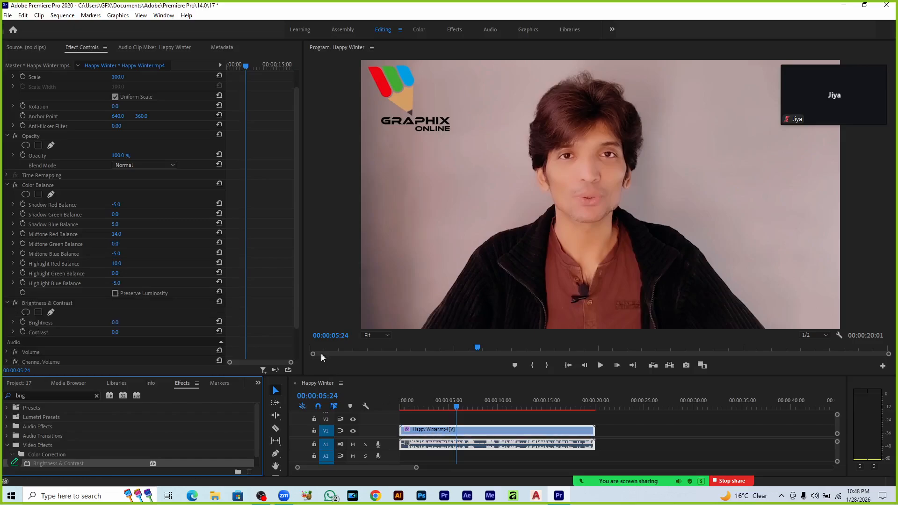
Set the Brightness of the clip's Brightness & Contrast effect to -10
left_click_drag(297, 240, 295, 273)
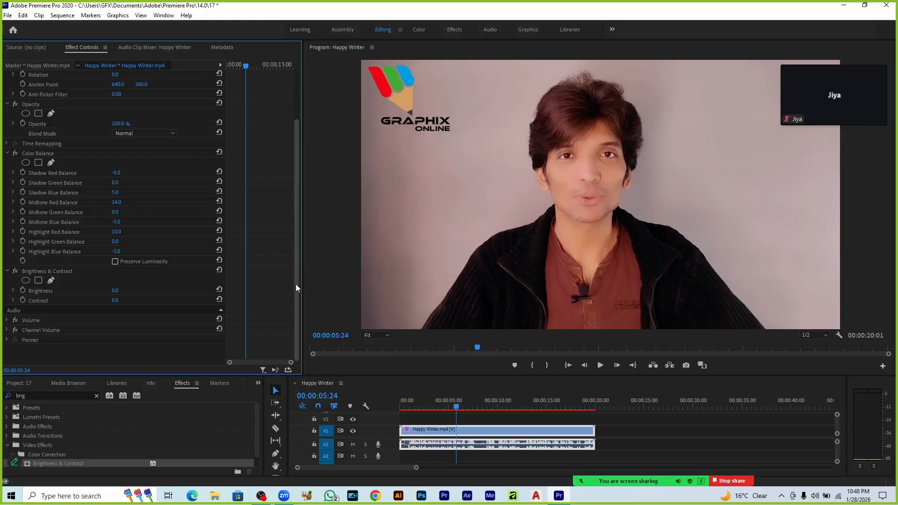
mouse_move(116, 290)
left_mouse_down()
mouse_move(134, 290)
mouse_move(115, 290)
left_mouse_up()
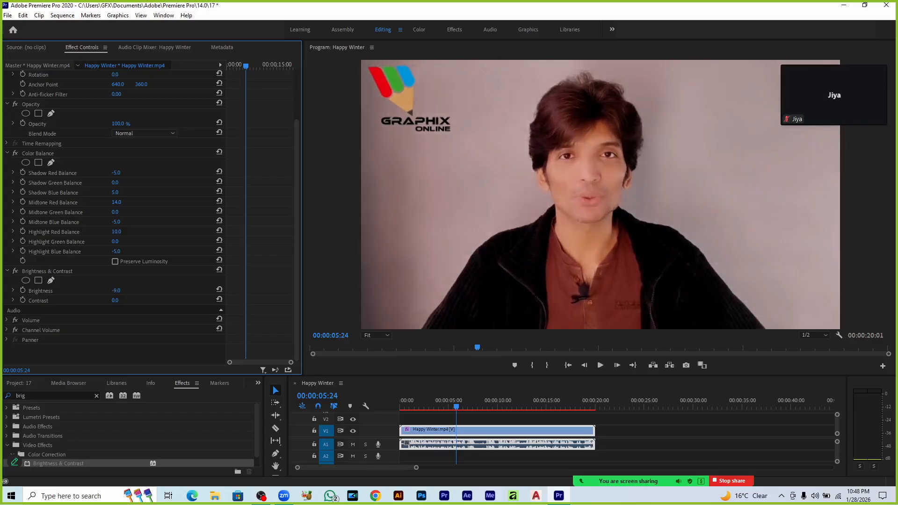
left_click(125, 290)
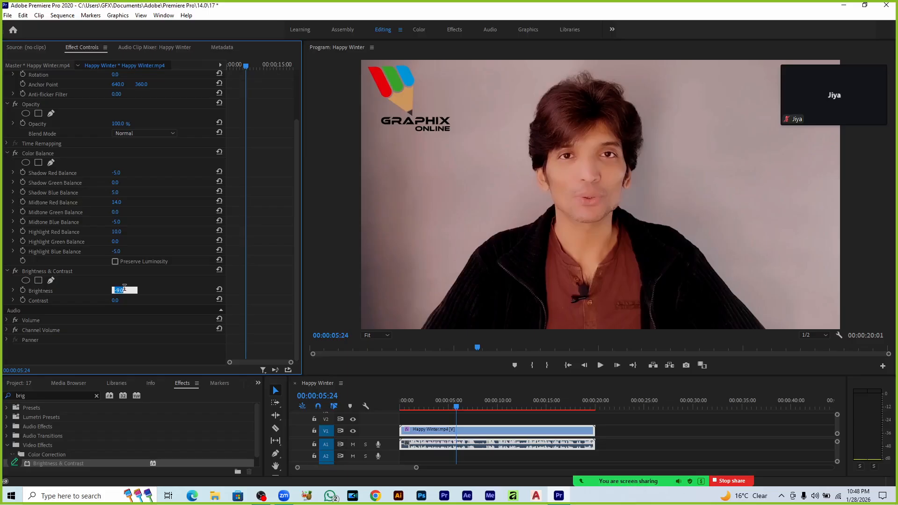
type("-10")
key("Return")
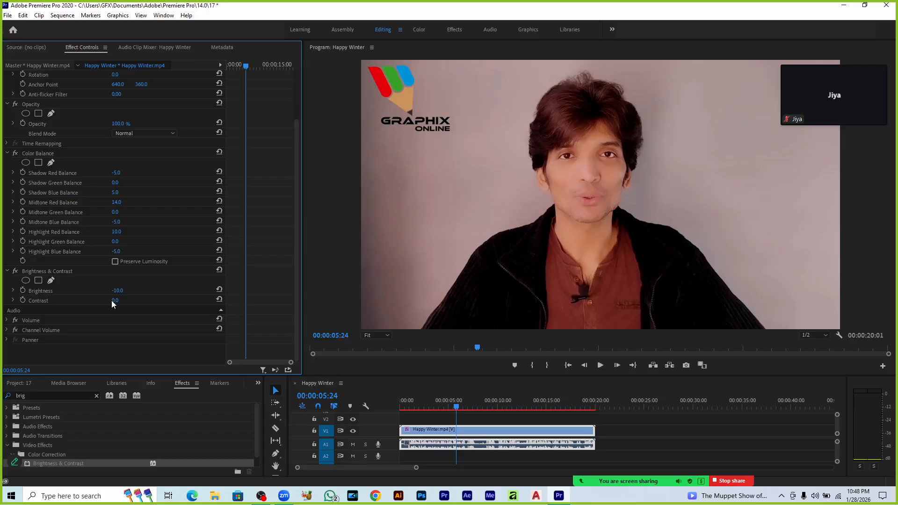
Try Contrast values of 2, 26, 35 and -100 in the Brightness & Contrast effect
left_click_drag(112, 304, 115, 300)
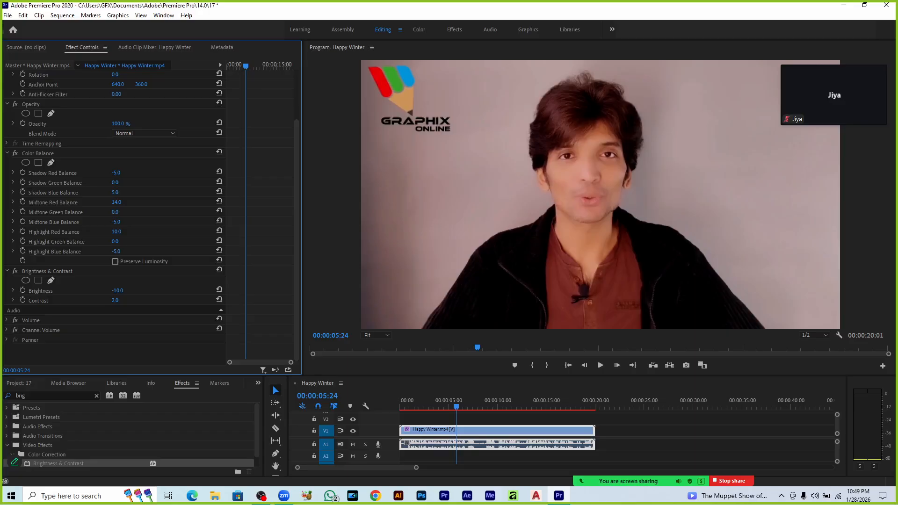
left_click_drag(115, 300, 127, 300)
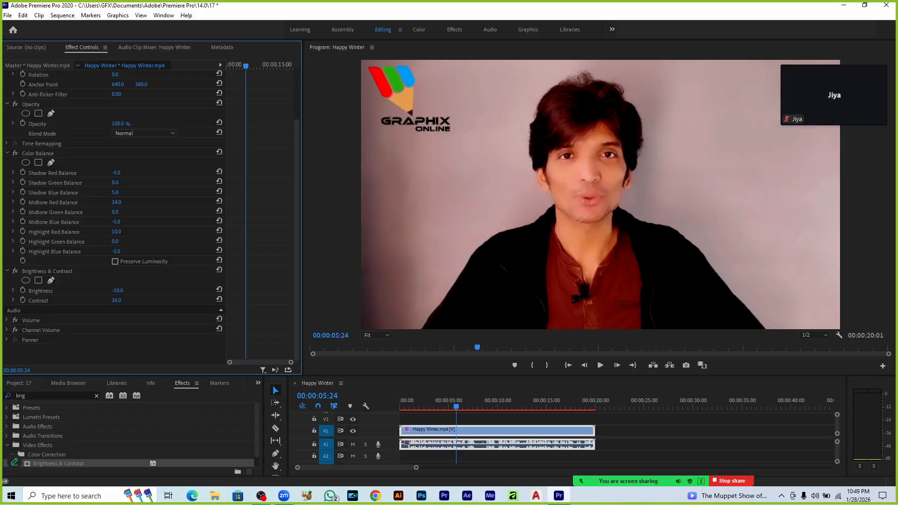
left_click_drag(116, 300, 121, 300)
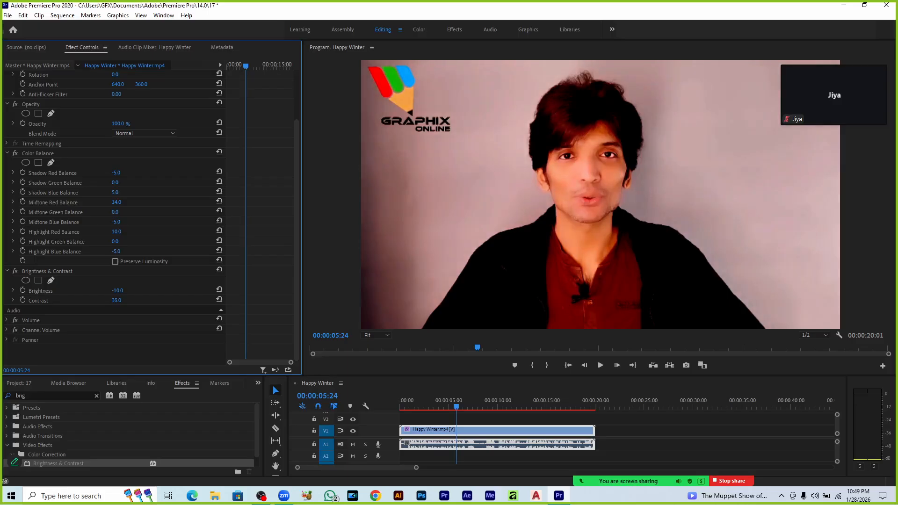
left_click_drag(117, 300, 56, 300)
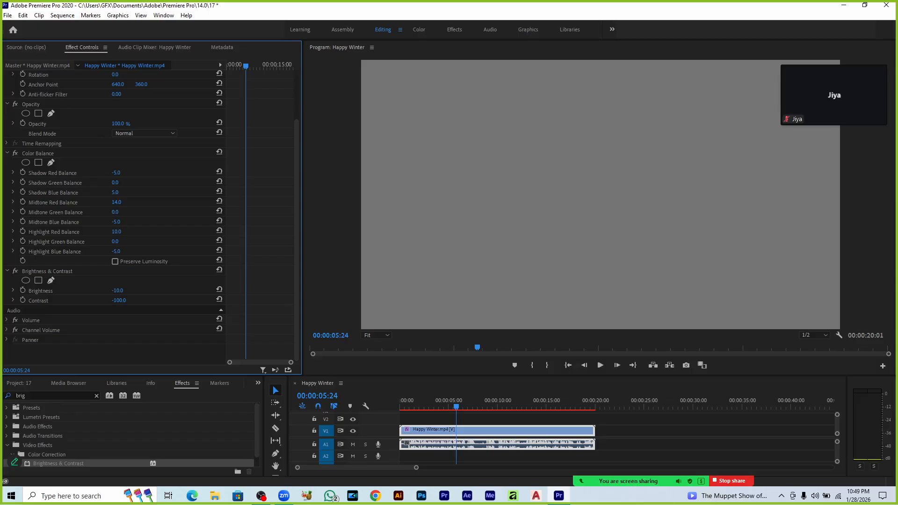
Set the Contrast of the clip's Brightness & Contrast effect to 5
left_click(123, 300)
type("5")
key("Return")
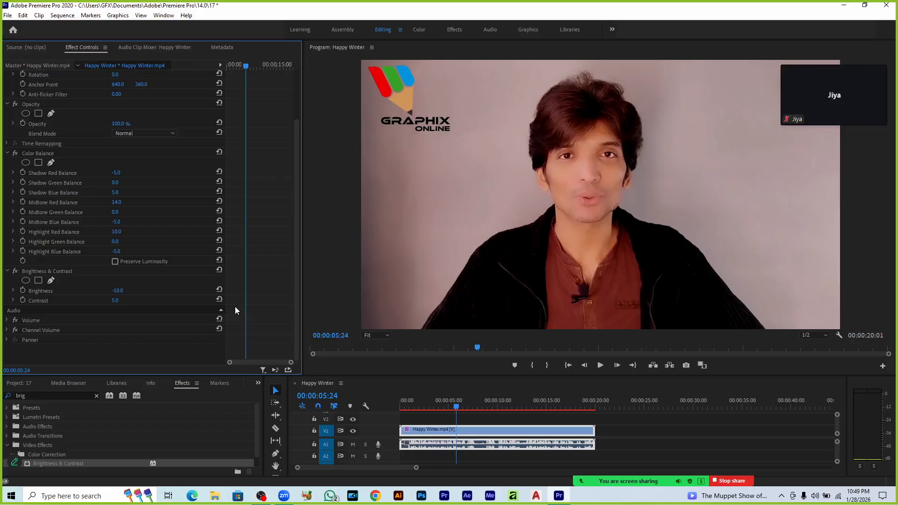
Change the Color Balance effect's Highlight Blue Balance to 5
left_click(115, 252)
type("5")
key("Return")
Raise the Color Balance effect's Midtone Red Balance to 18 and Highlight Red Balance to 15
left_click(114, 202)
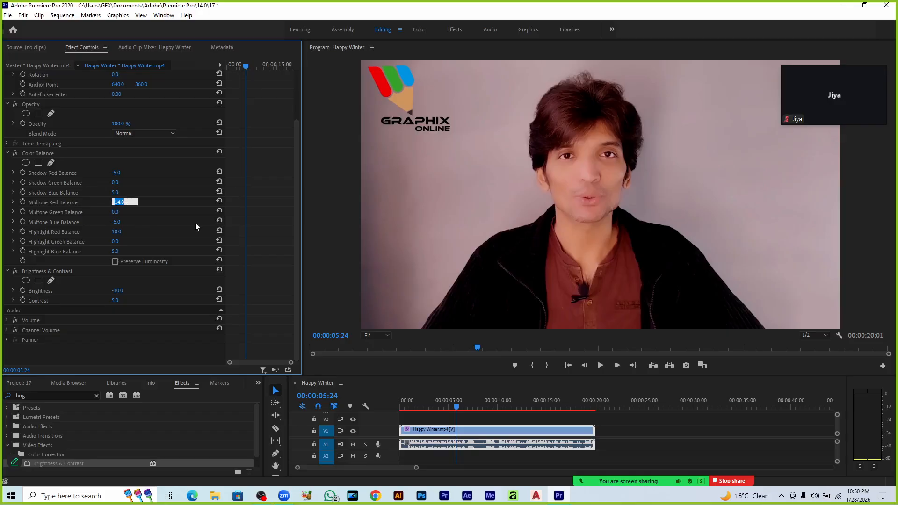
type("18")
key("Return")
left_click(121, 233)
type("15")
Disable and re-enable the Color Balance effect to compare the frame before and after the adjusted values
left_click(14, 153)
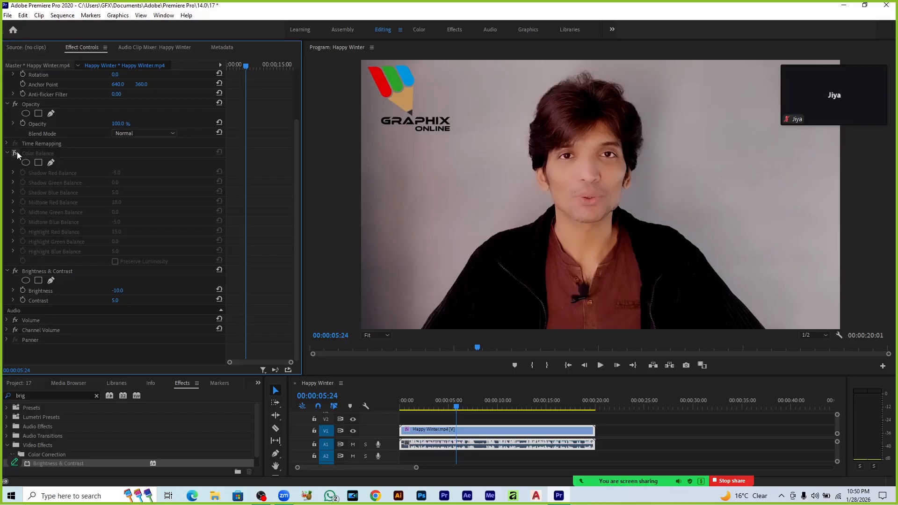
left_click(15, 153)
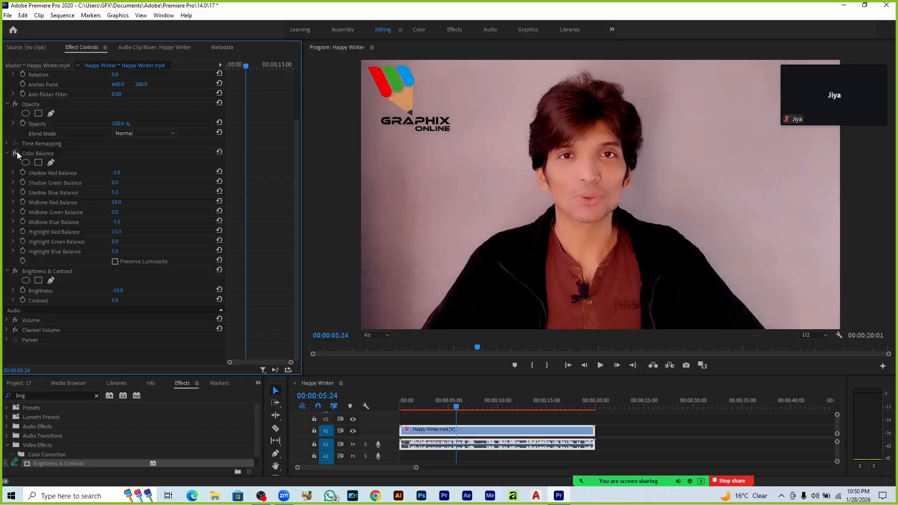
left_click(17, 152)
left_click(15, 153)
Start a free-draw mask on the Color Balance effect, placing its points along the underside of the eye nearer the logo
left_click(52, 163)
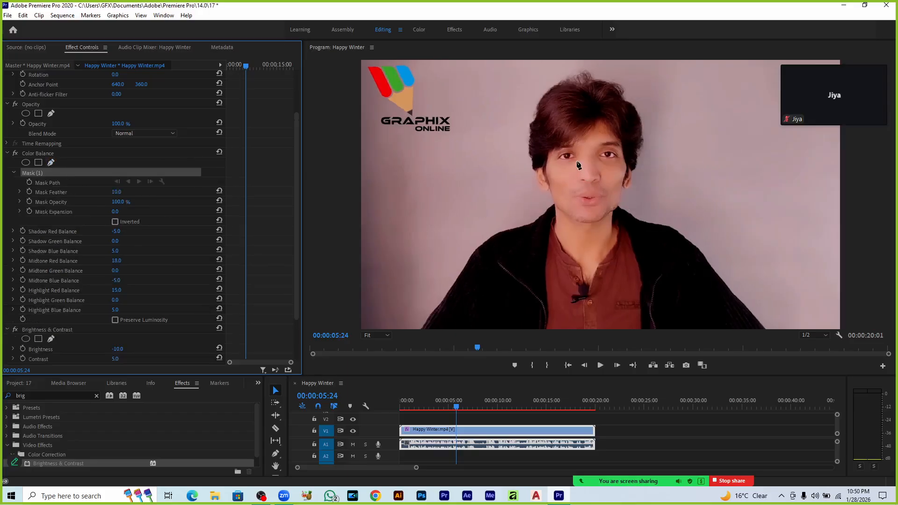
left_click(576, 157)
left_click(560, 159)
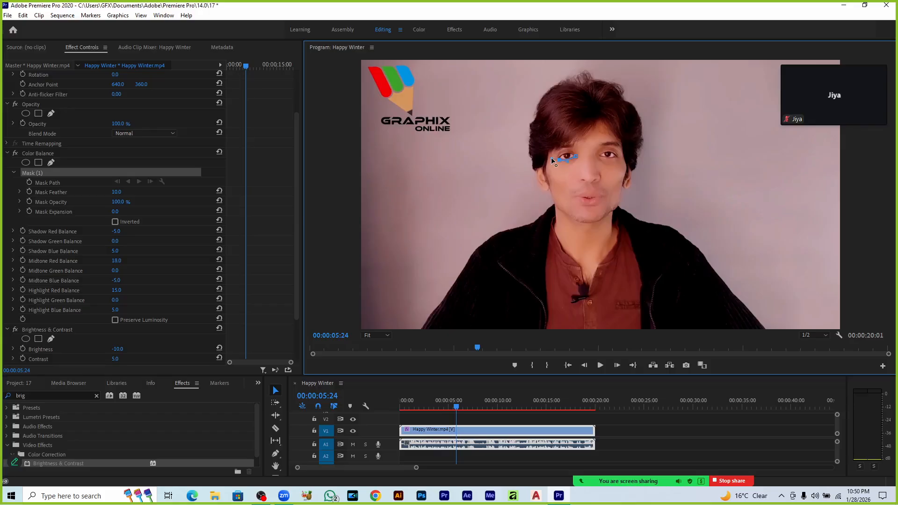
left_click(551, 158)
left_click(579, 164)
Enlarge the program view to 100%, then close the free-draw mask around that eye and invert it
left_click(386, 336)
left_click(382, 388)
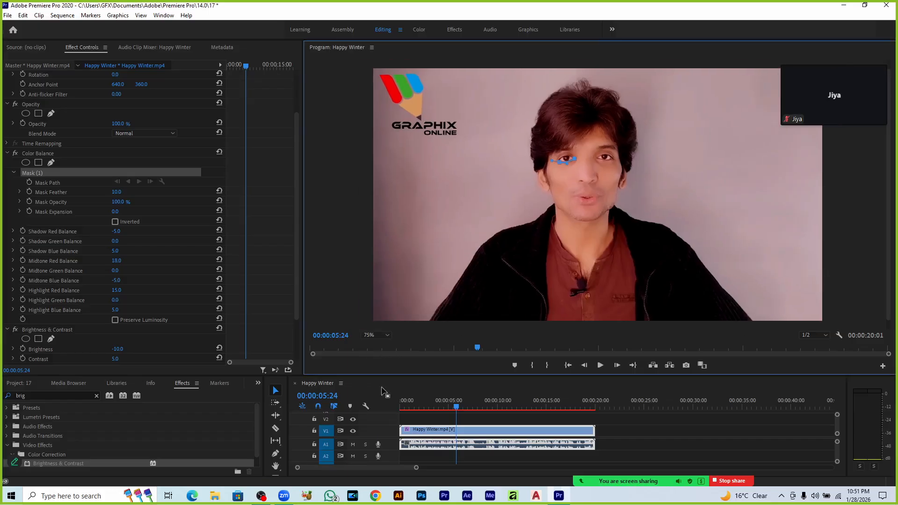
left_click(373, 335)
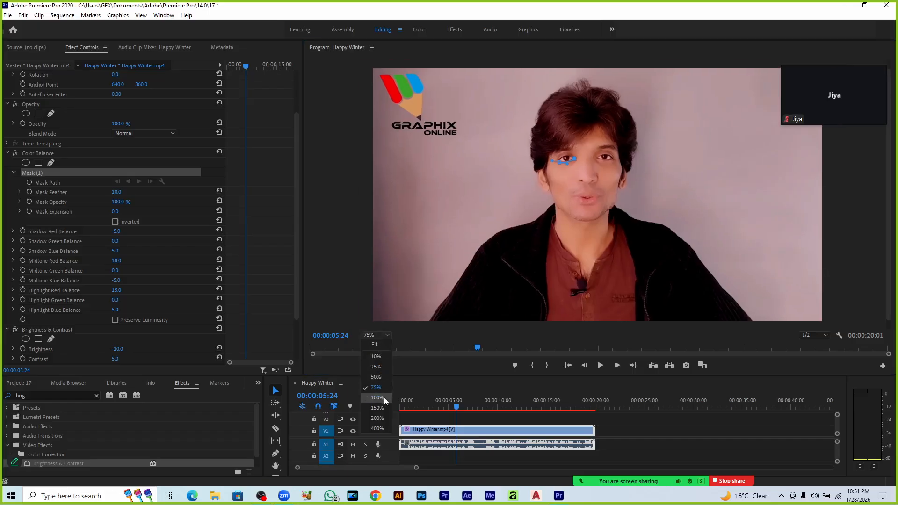
left_click(384, 397)
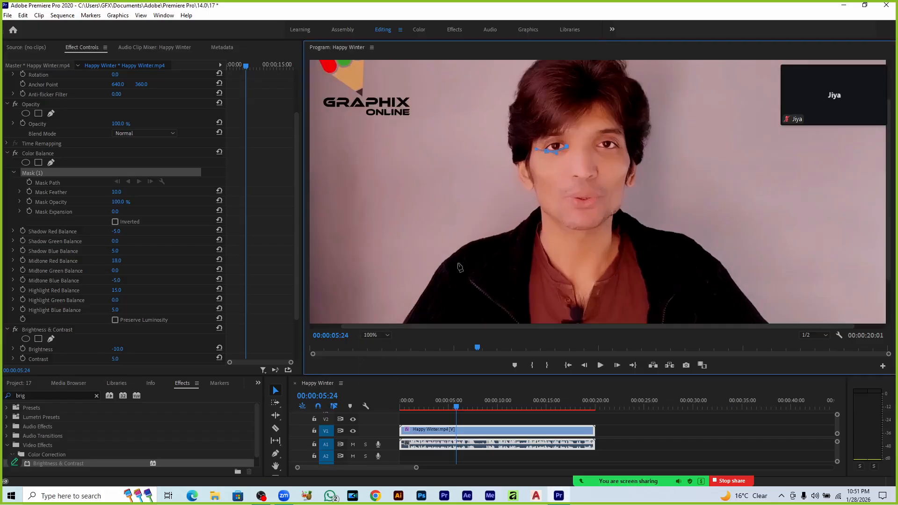
left_click(559, 134)
left_click_drag(560, 134, 558, 140)
left_click(565, 163)
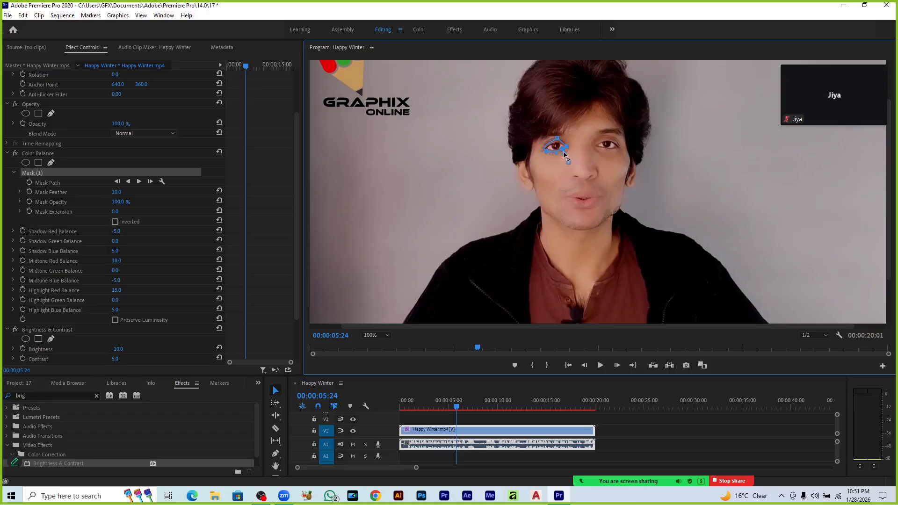
left_click_drag(546, 151, 543, 152)
left_click(115, 222)
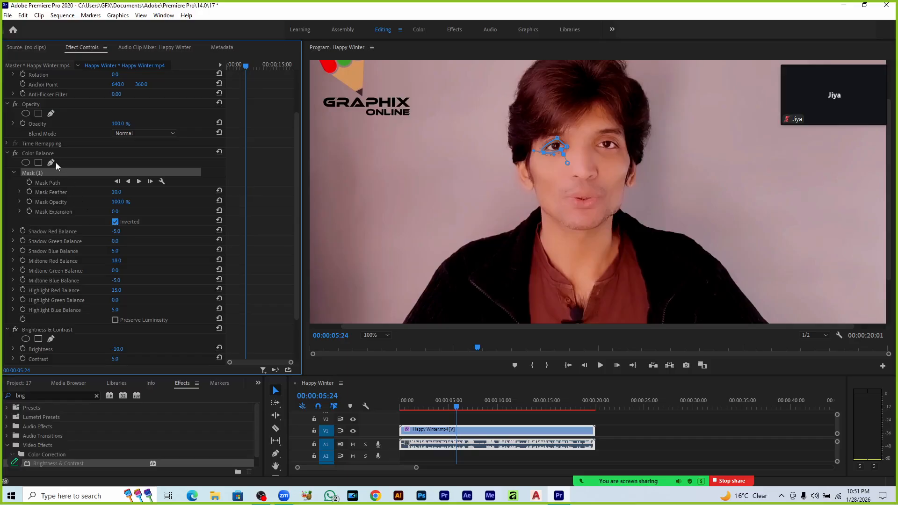
Add an elliptical mask to the Color Balance effect, shrink it to fit the other eye, and invert it
left_click(28, 162)
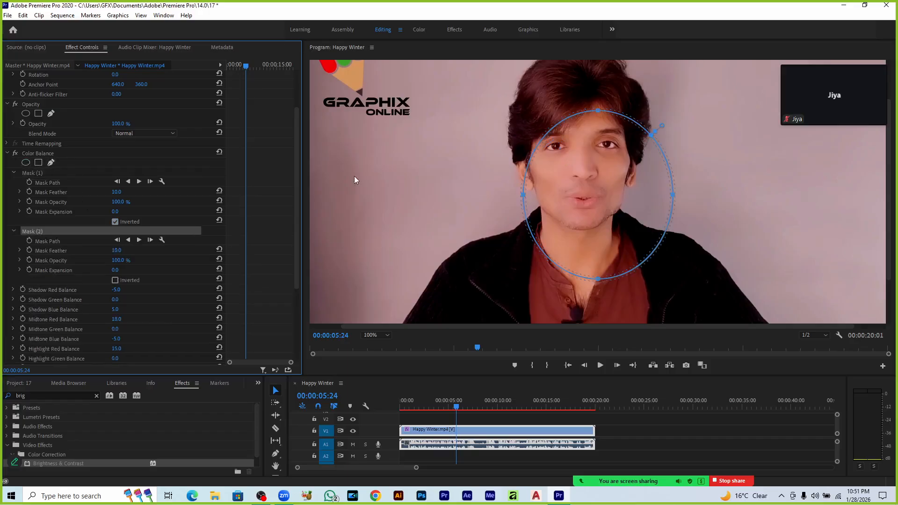
left_click_drag(599, 280, 610, 176)
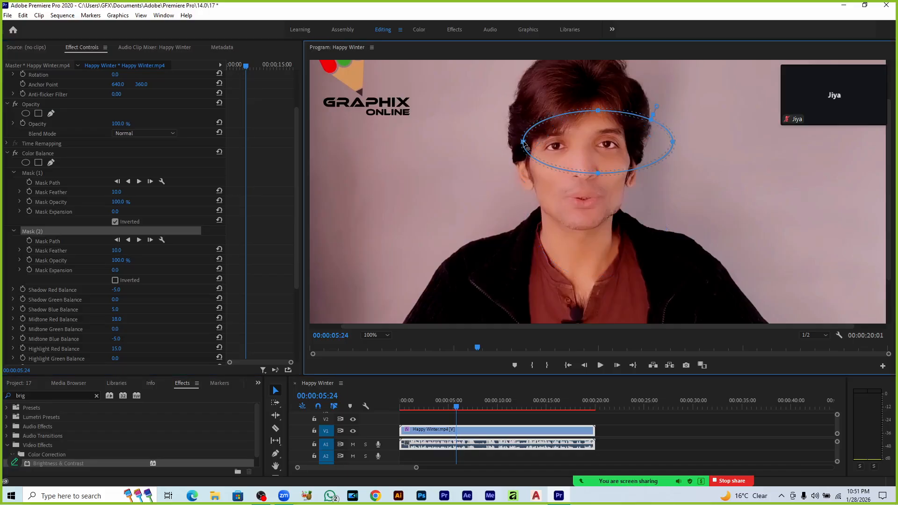
left_click_drag(524, 142, 593, 152)
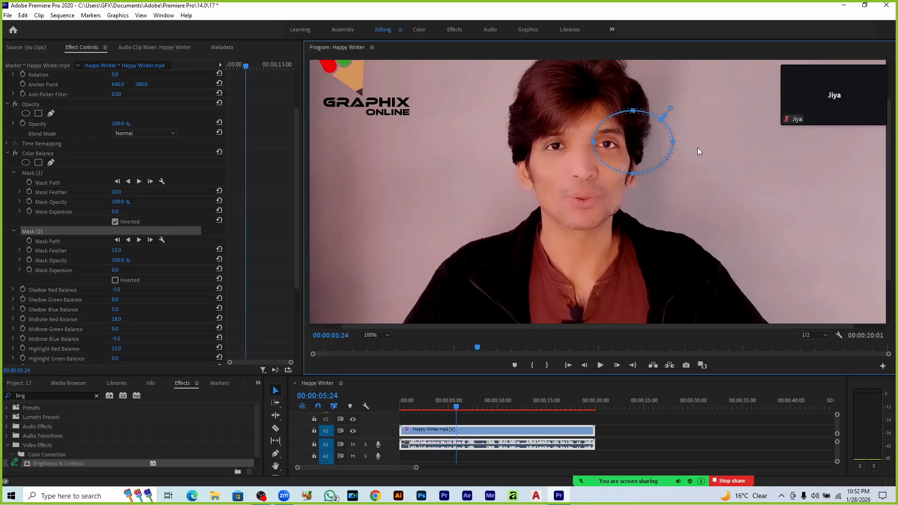
left_click_drag(671, 144, 620, 142)
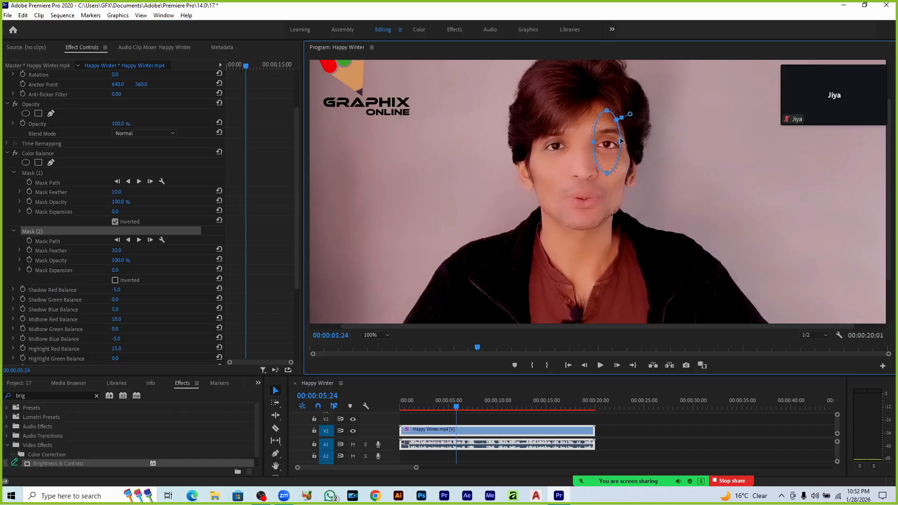
left_click_drag(606, 111, 609, 139)
left_click_drag(606, 174, 606, 150)
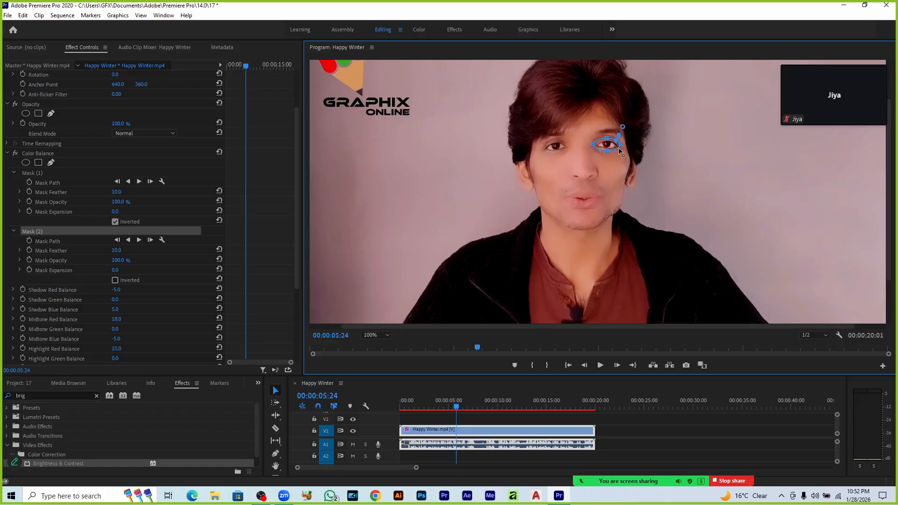
left_click_drag(626, 148, 627, 147)
left_click(115, 280)
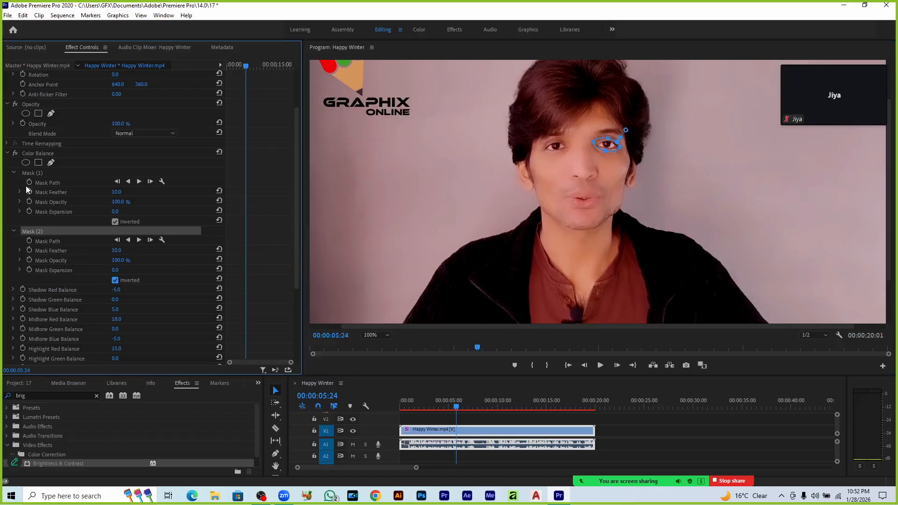
Disable and re-enable the Color Balance effect repeatedly to compare the frame with and without the masked correction
left_click(16, 153)
left_click(17, 154)
left_click(16, 153)
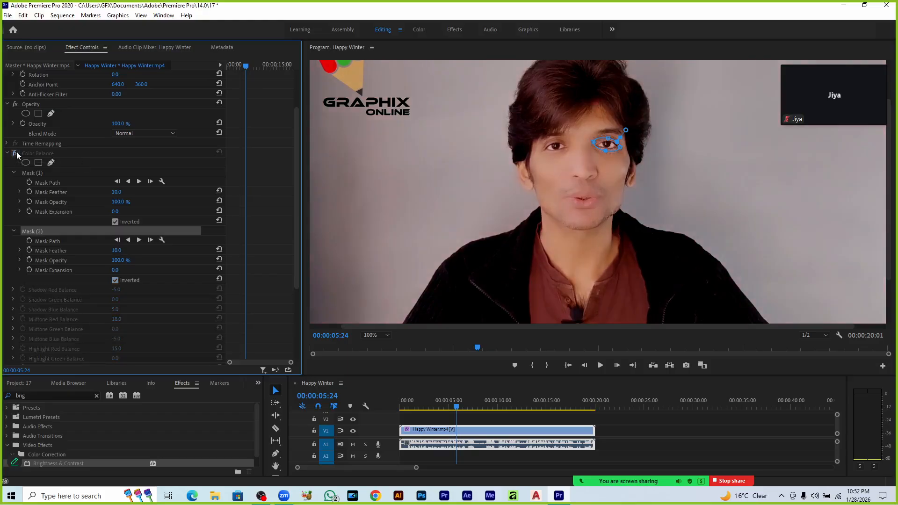
left_click(17, 153)
left_click(16, 154)
left_click(16, 153)
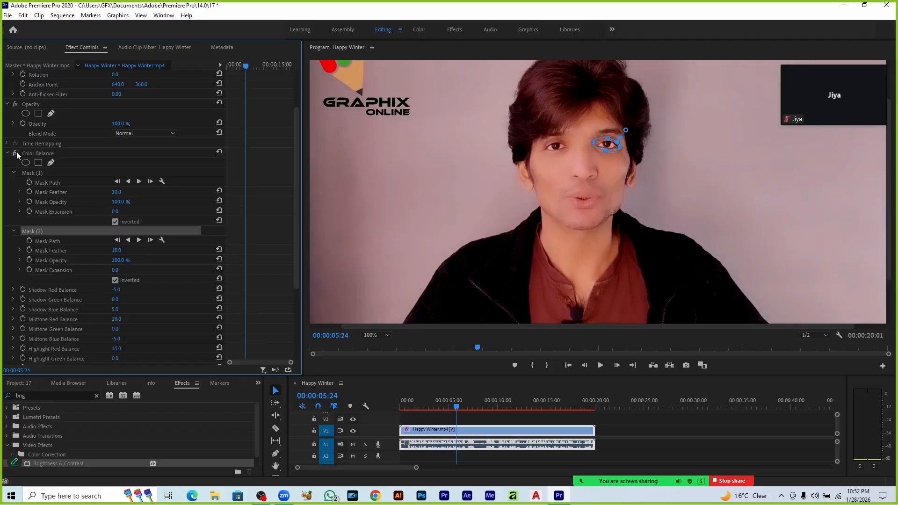
left_click(16, 154)
left_click(16, 153)
Deselect the clip and briefly play the corrected footage from the current frame
left_click(733, 248)
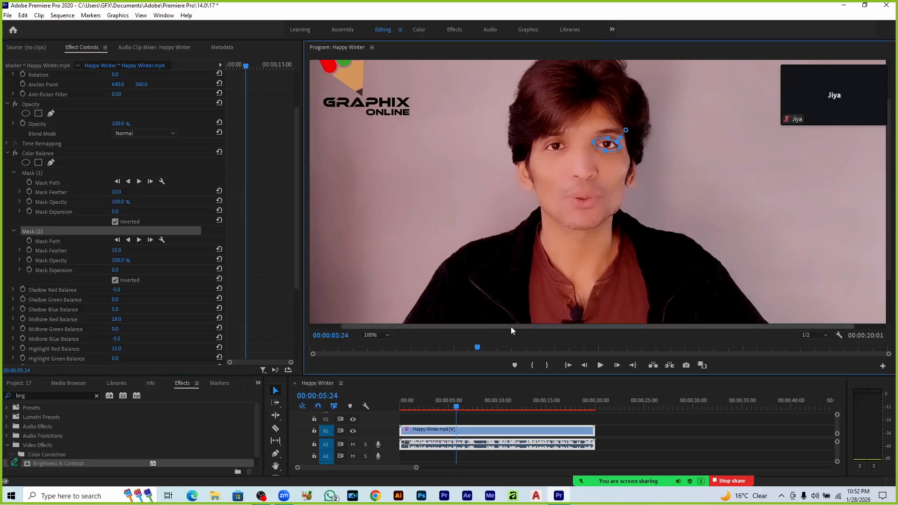
left_click(636, 447)
left_click(636, 443)
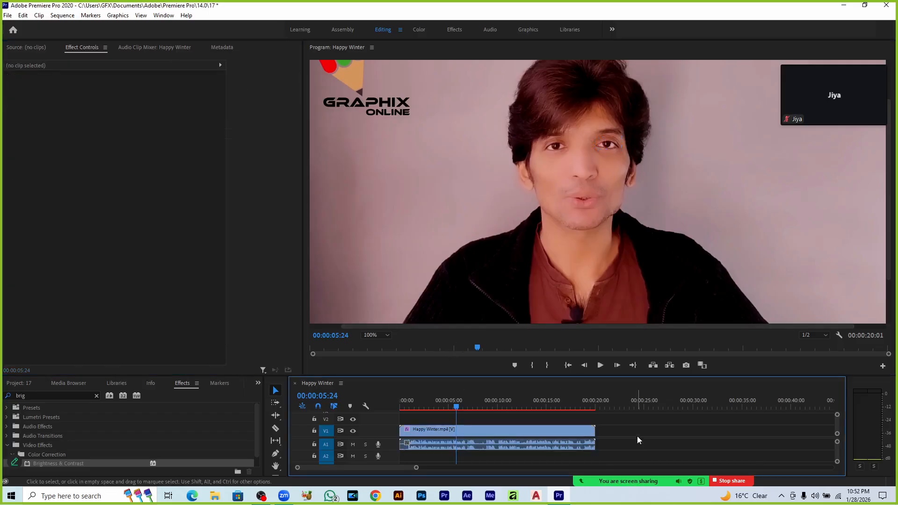
key("space")
key("space")
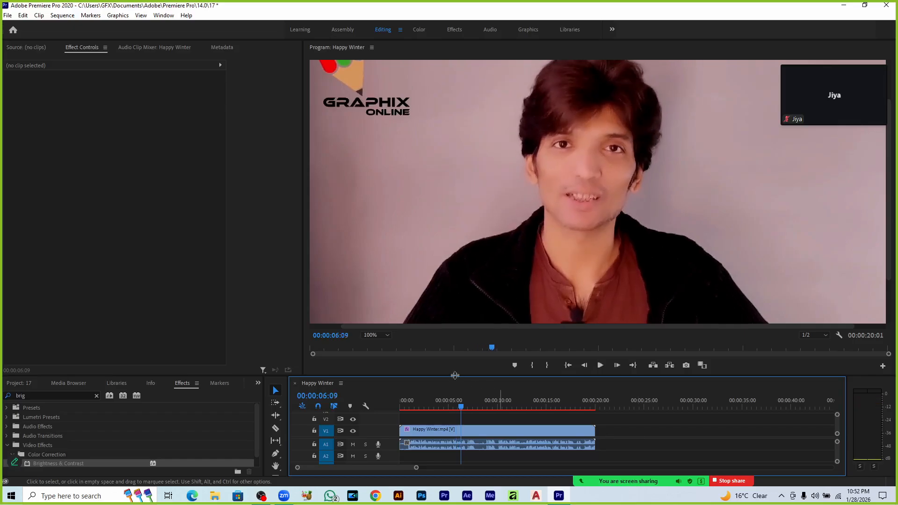
Set the program view to Fit and play the corrected sequence from its start for a couple of seconds
left_click(368, 336)
left_click(371, 344)
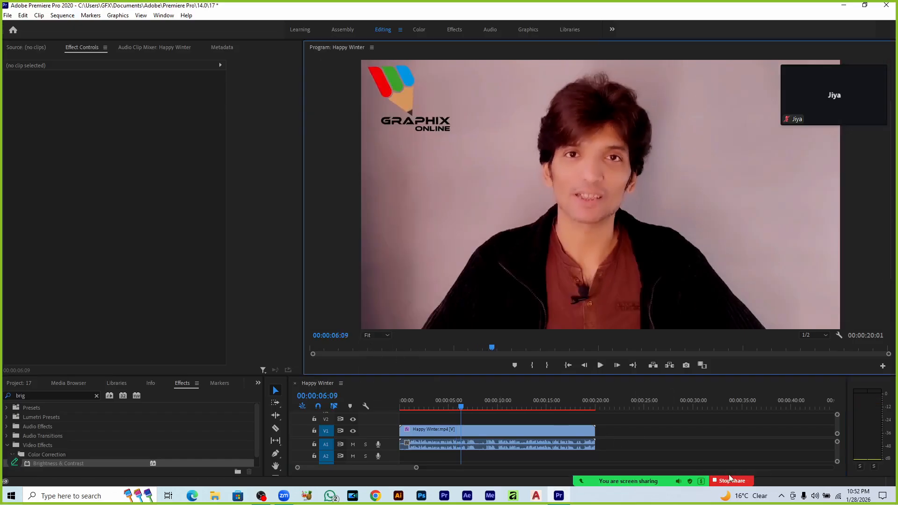
left_click(718, 418)
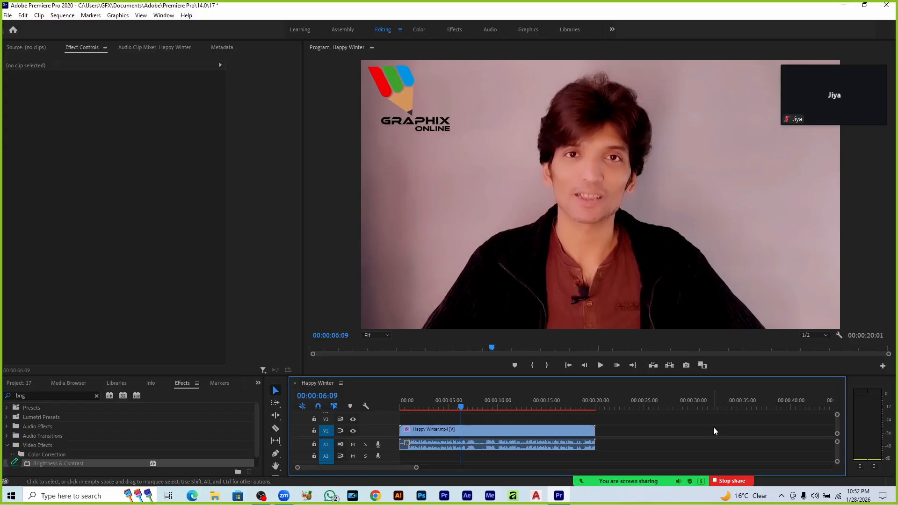
key("Home")
key("space")
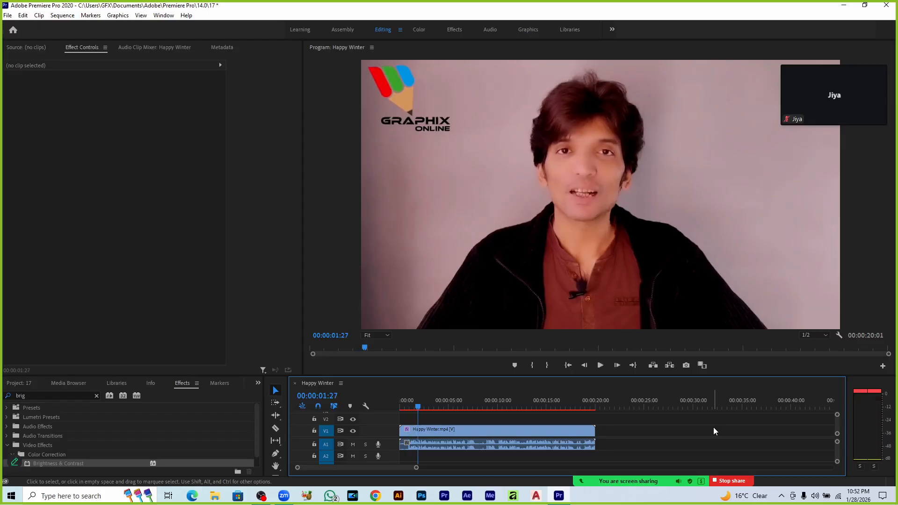
key("space")
key("grave")
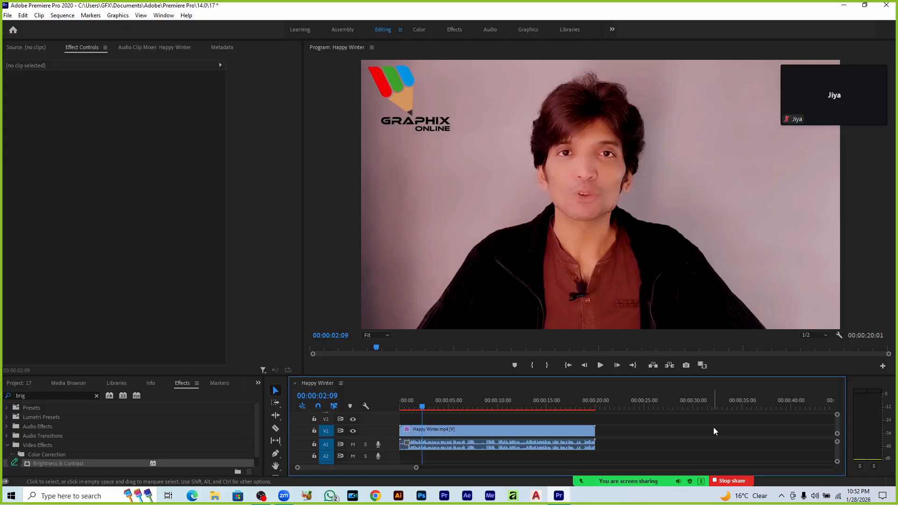
Delete the Happy Winter.mp4 clip from the timeline and clear the effects search
left_click(557, 437)
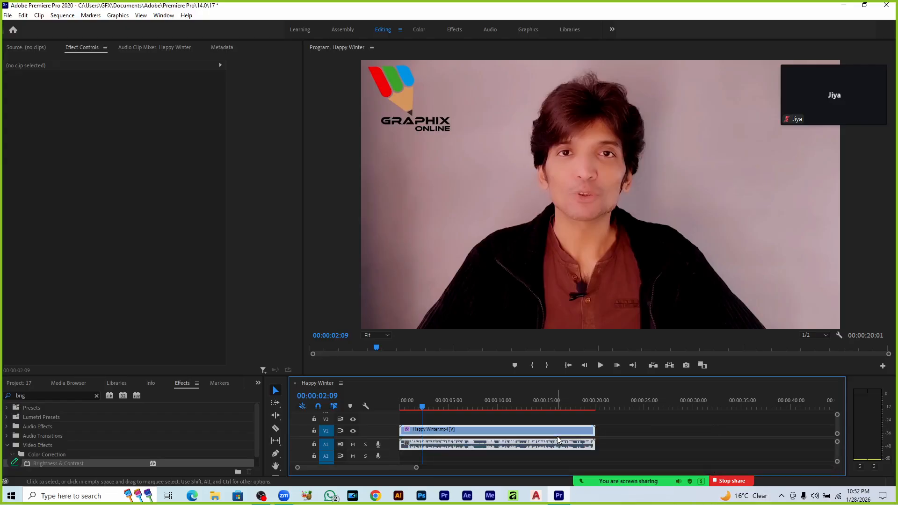
key("Delete")
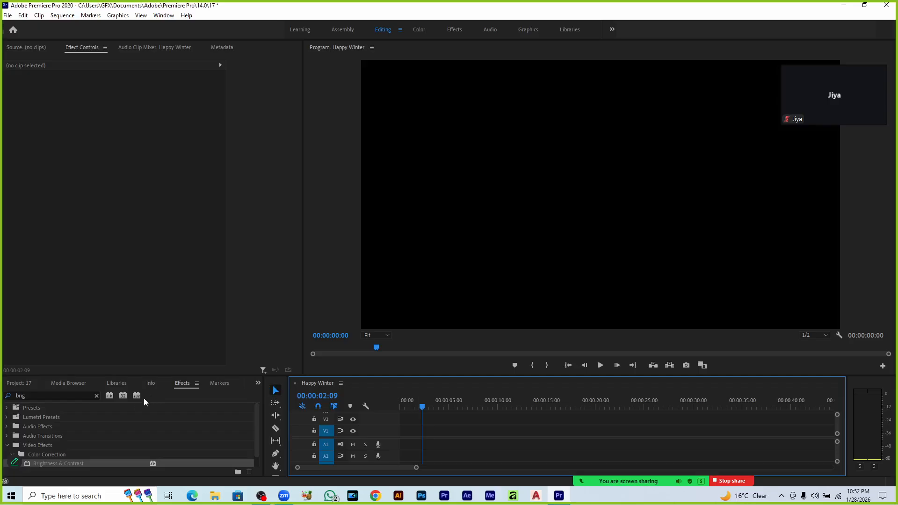
left_click(97, 396)
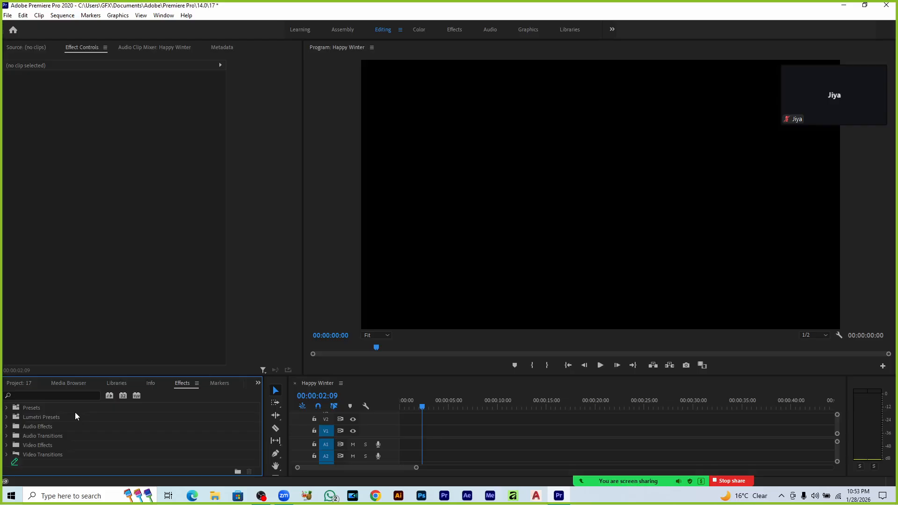
Return the playhead to the start of the empty sequence and reset the Editing workspace to its saved layout
left_click(27, 385)
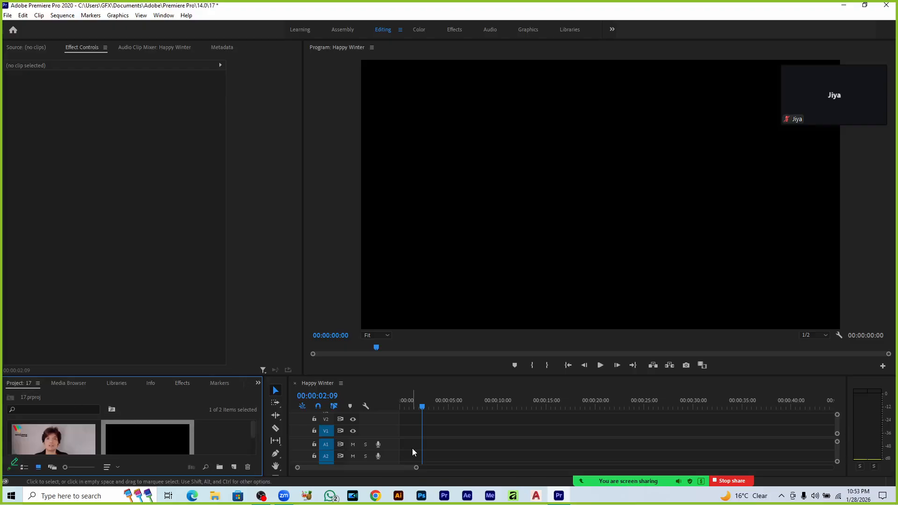
left_click(457, 441)
key("Home")
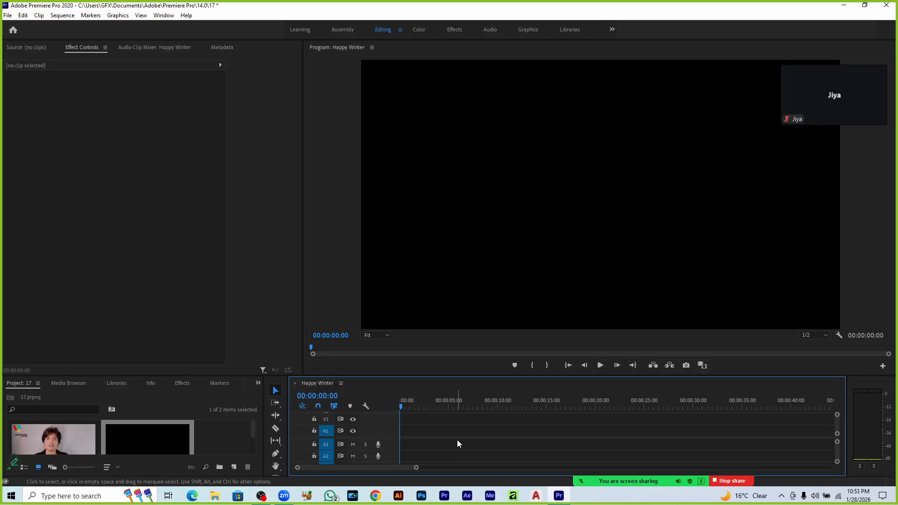
left_click(400, 30)
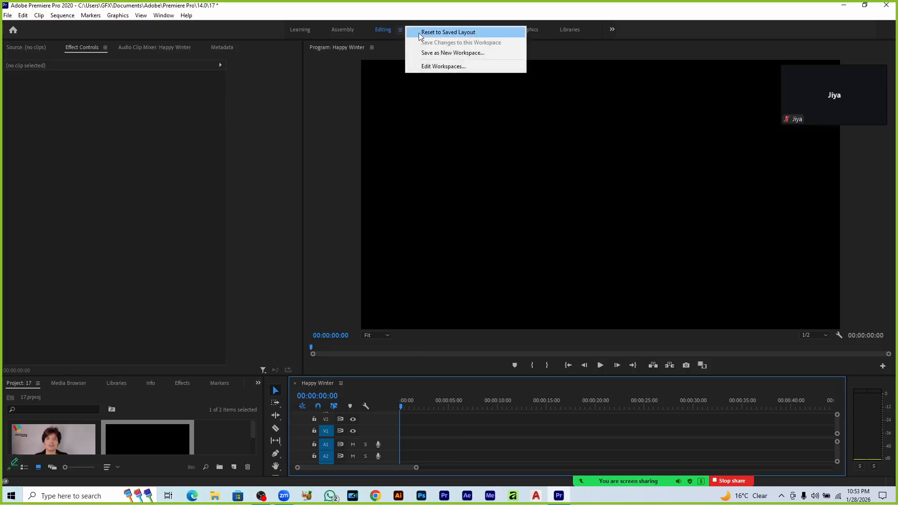
left_click(447, 32)
left_click(401, 31)
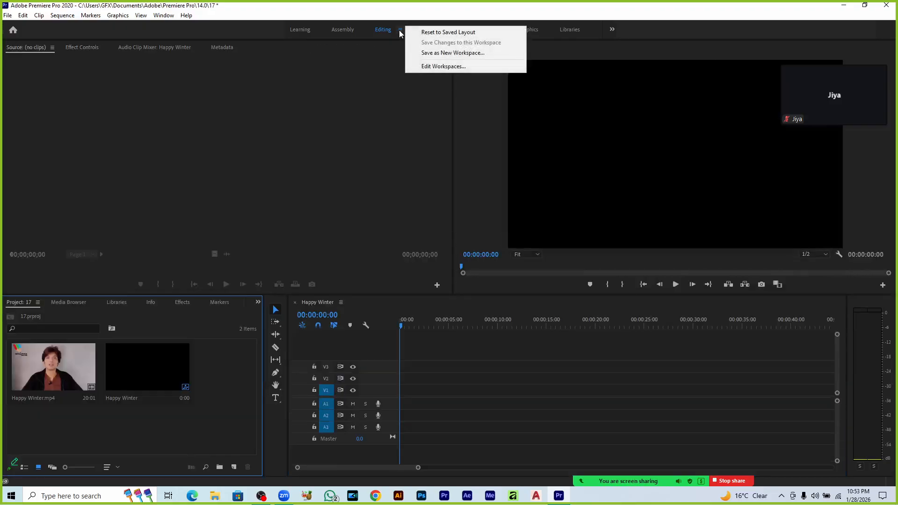
left_click(445, 389)
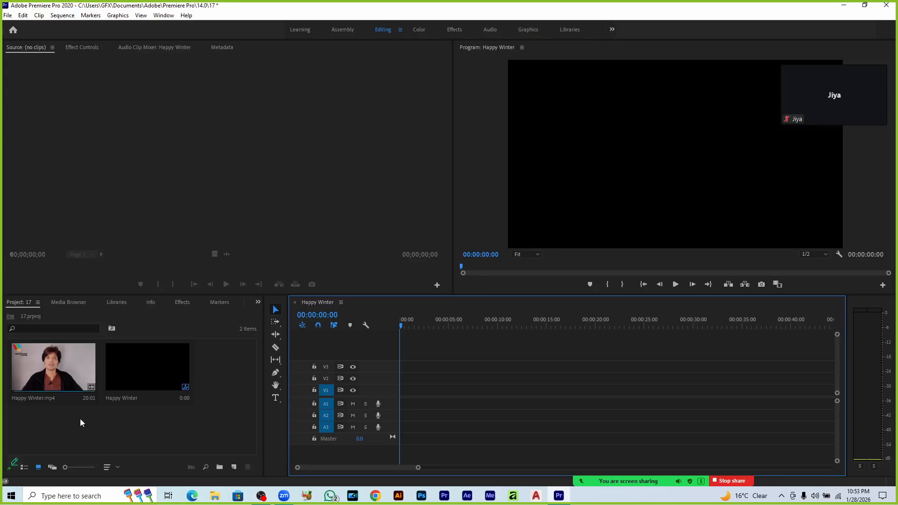
Import the Flowers - 88258 video from the D:\pp\videos folder into the project
double_click(155, 423)
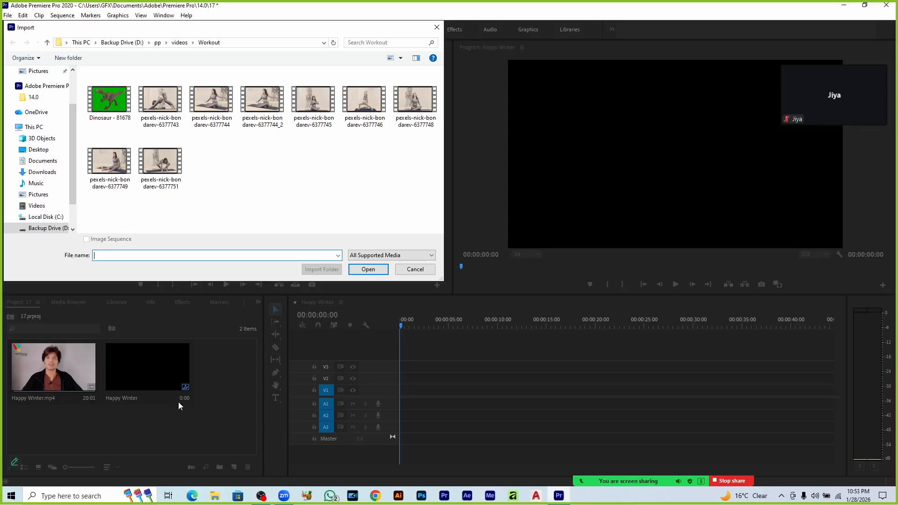
left_click(46, 43)
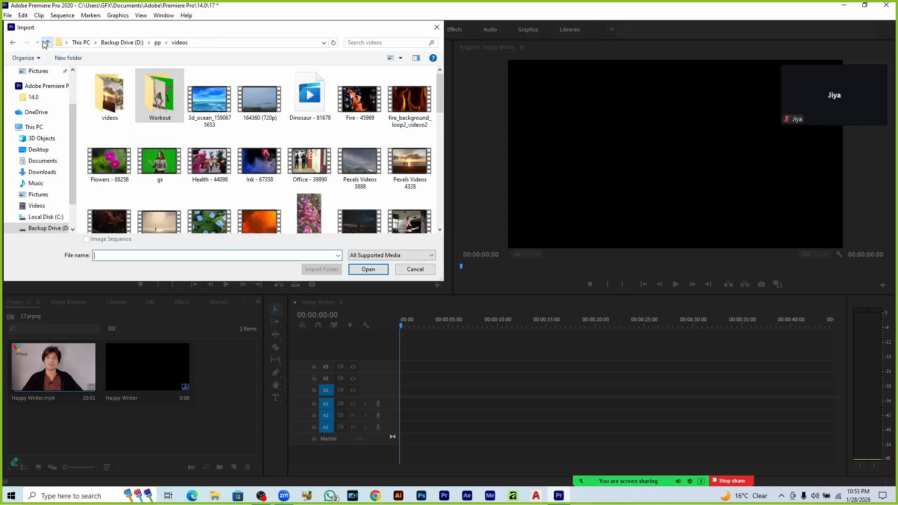
scroll(259, 167, "down", 1)
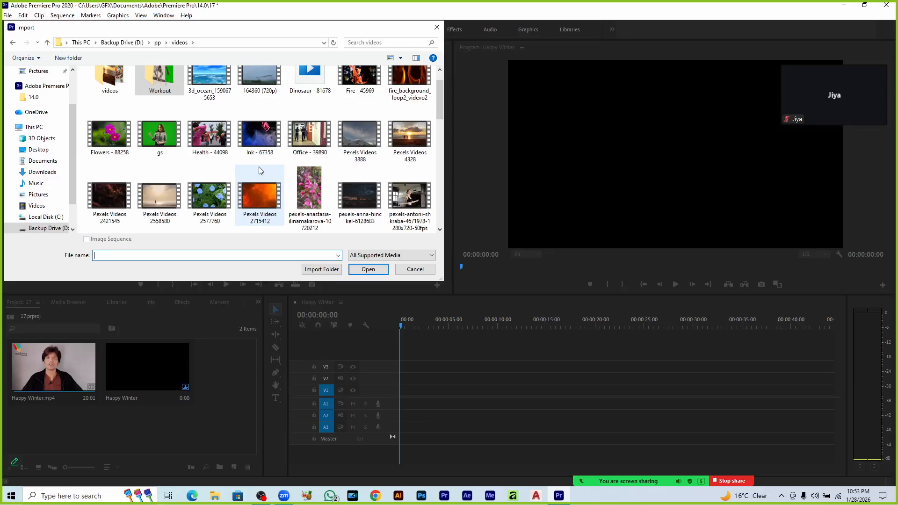
scroll(259, 168, "down", 4)
scroll(260, 171, "down", 3)
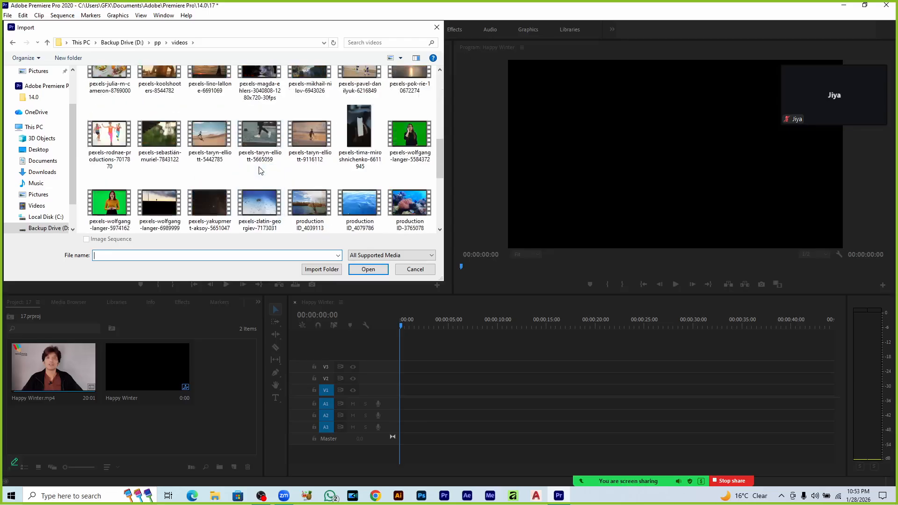
scroll(260, 170, "down", 5)
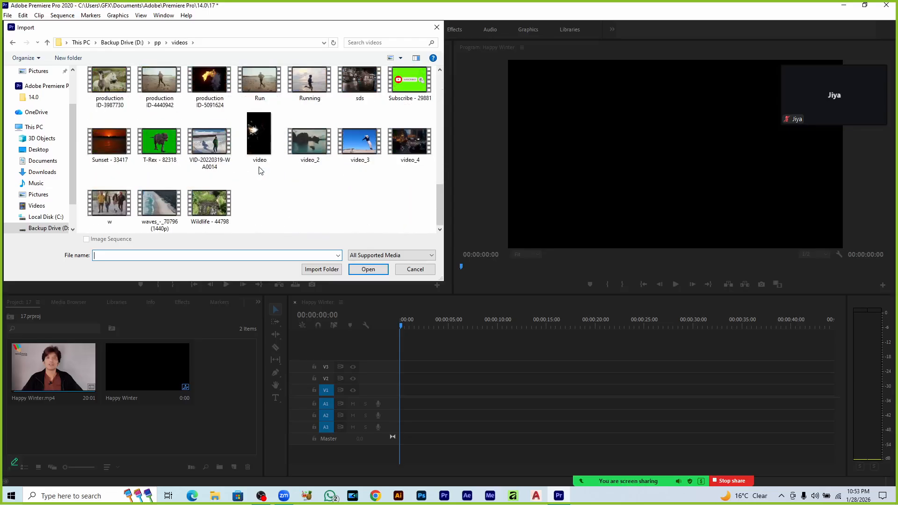
scroll(260, 170, "up", 1)
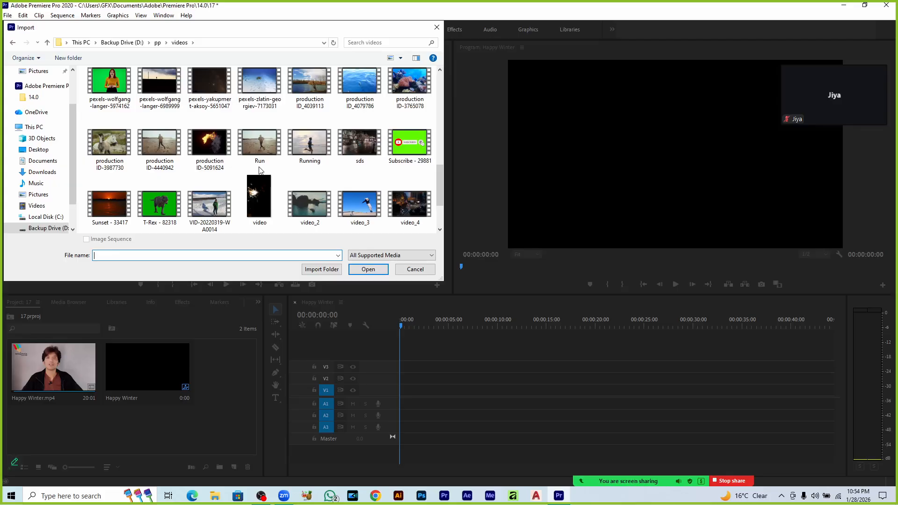
scroll(260, 170, "up", 3)
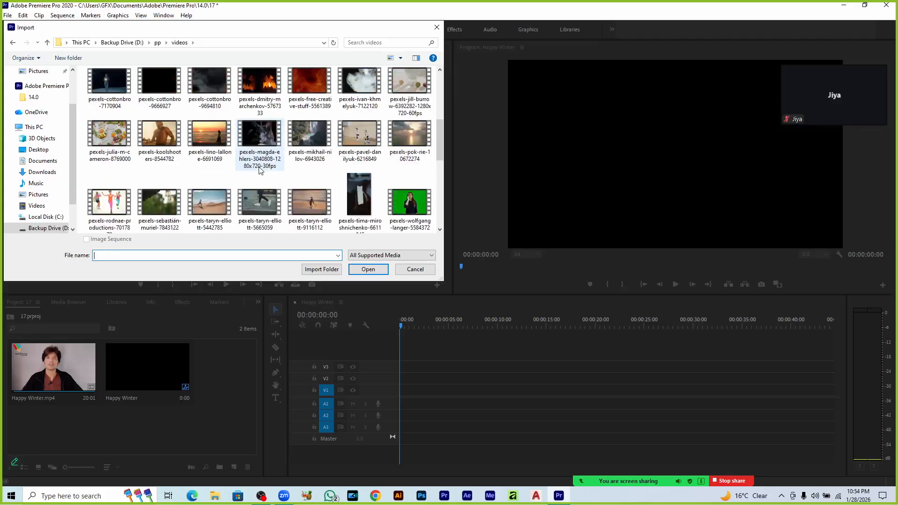
scroll(260, 170, "up", 1)
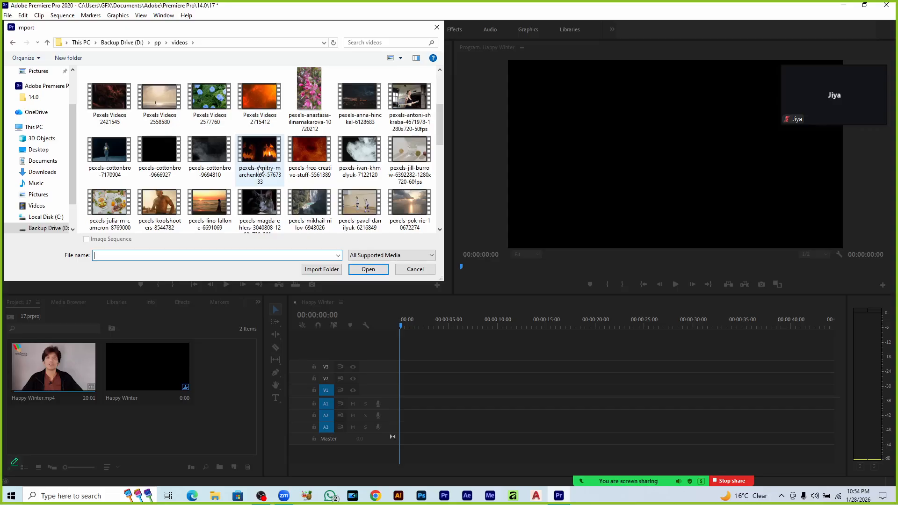
scroll(260, 170, "down", 10)
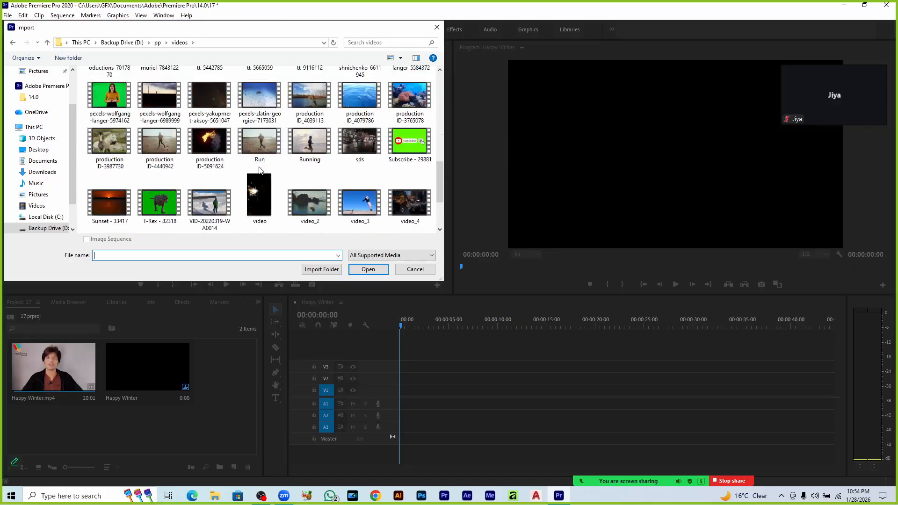
scroll(261, 170, "up", 8)
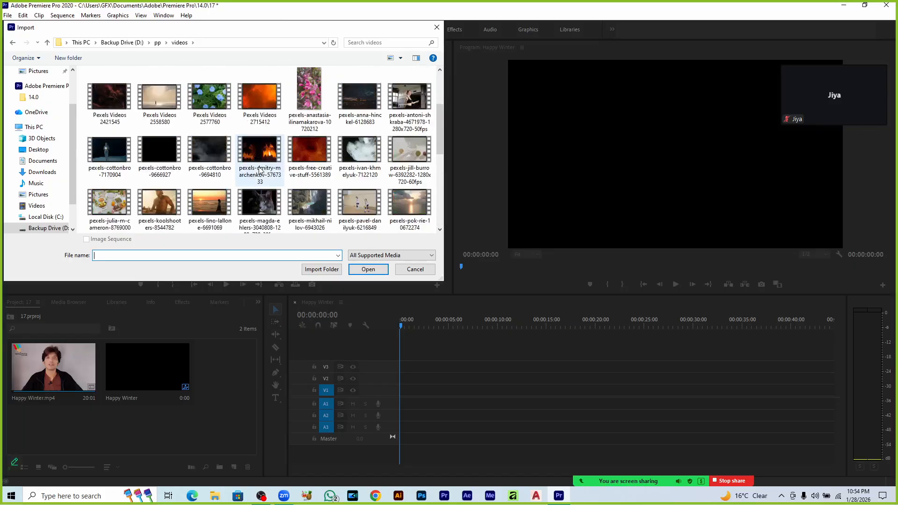
scroll(261, 170, "up", 3)
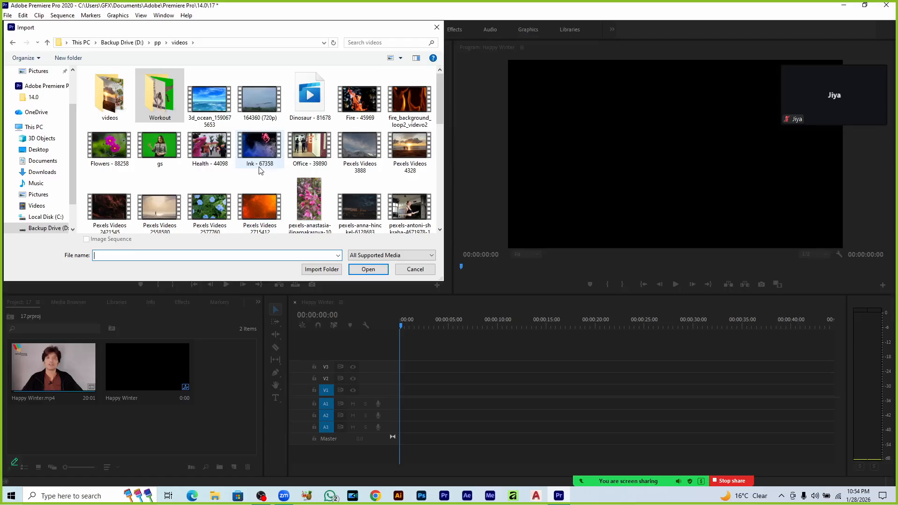
double_click(113, 145)
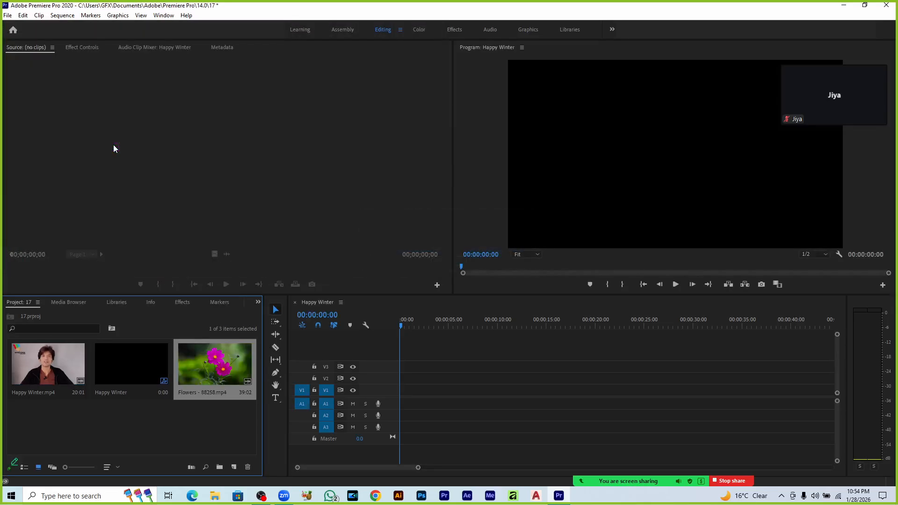
Place the Flowers - 88258.mp4 clip at the start of V1 and change the sequence settings to match the clip
left_click_drag(216, 368, 421, 395)
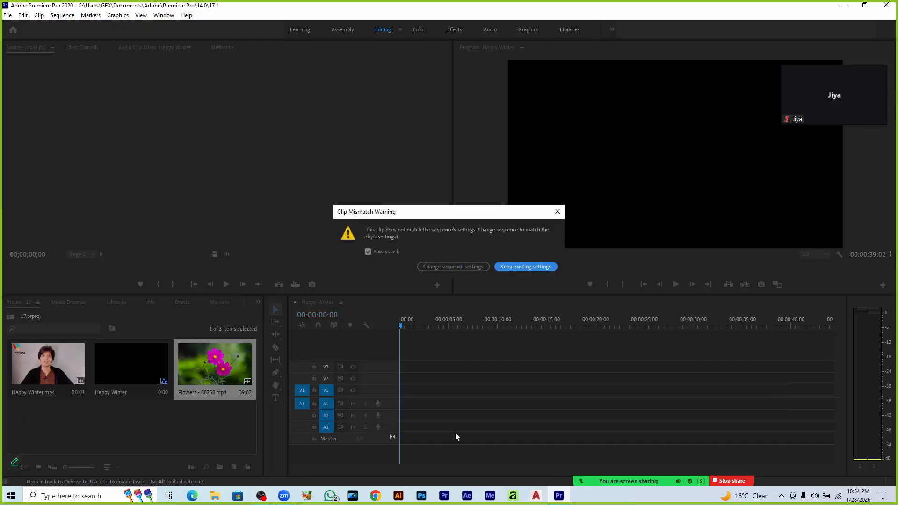
left_click(467, 266)
Play the flower footage for about 20 seconds with the meeting thumbnail minimized clear of the preview, and return the playhead to the start
key("space")
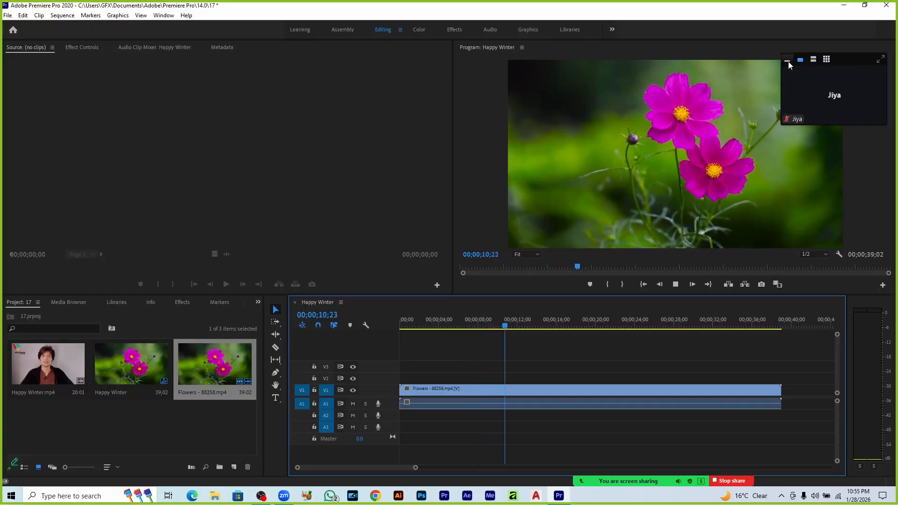
left_click(787, 61)
left_click_drag(865, 60, 854, 299)
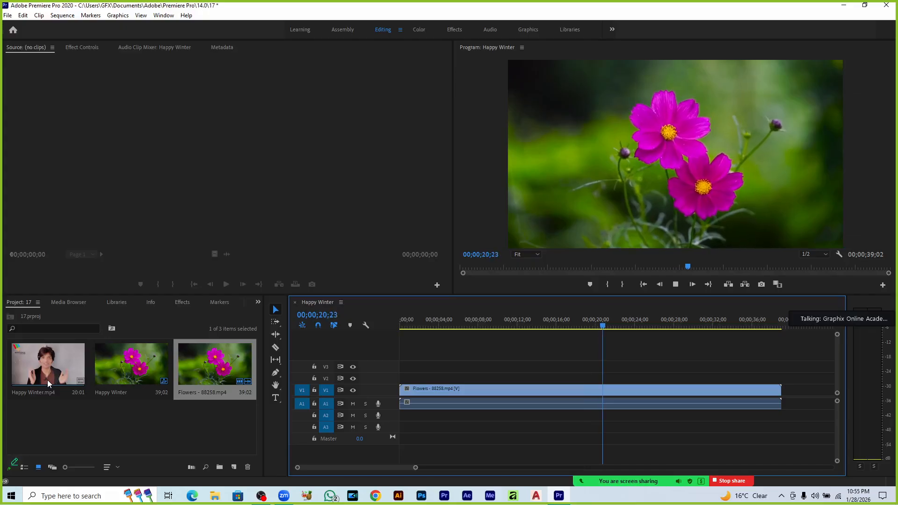
key("space")
key("Home")
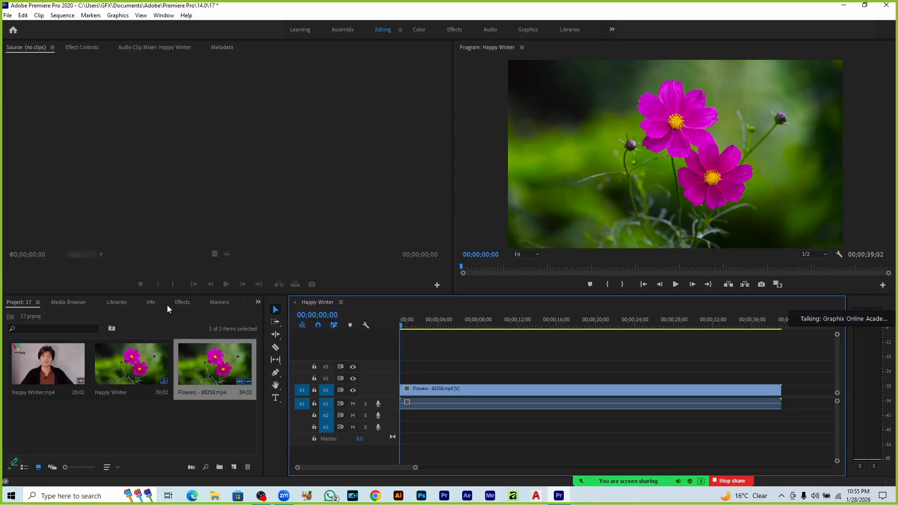
Search the effects for "leave color", apply Leave Color to the flower clip and show its effect settings
left_click(181, 302)
left_click(85, 315)
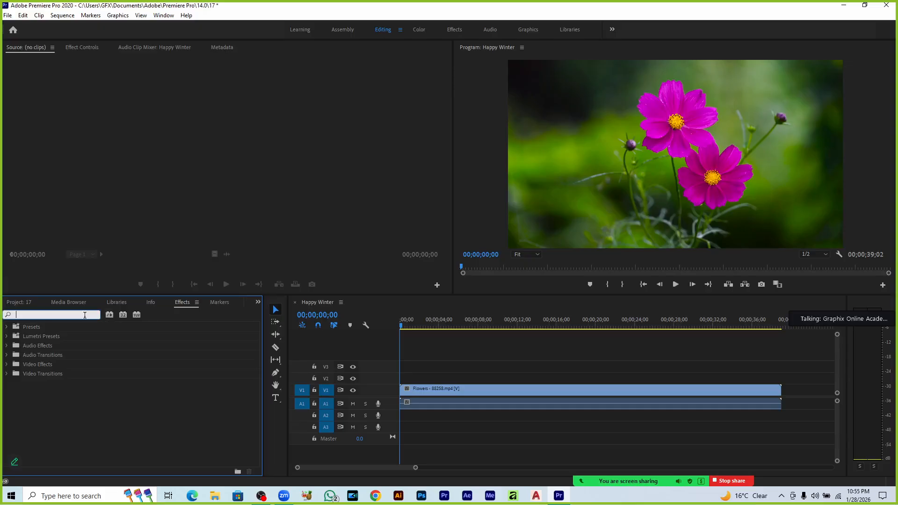
type("lea")
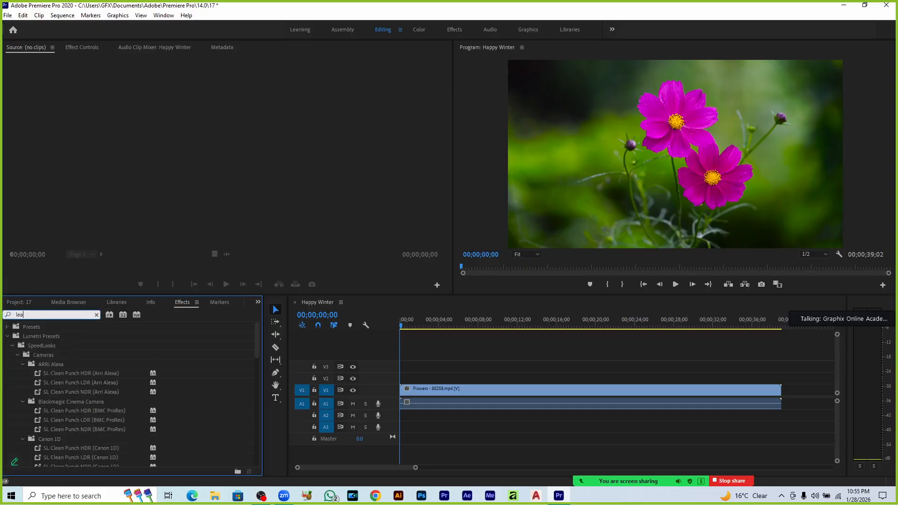
type("ve color")
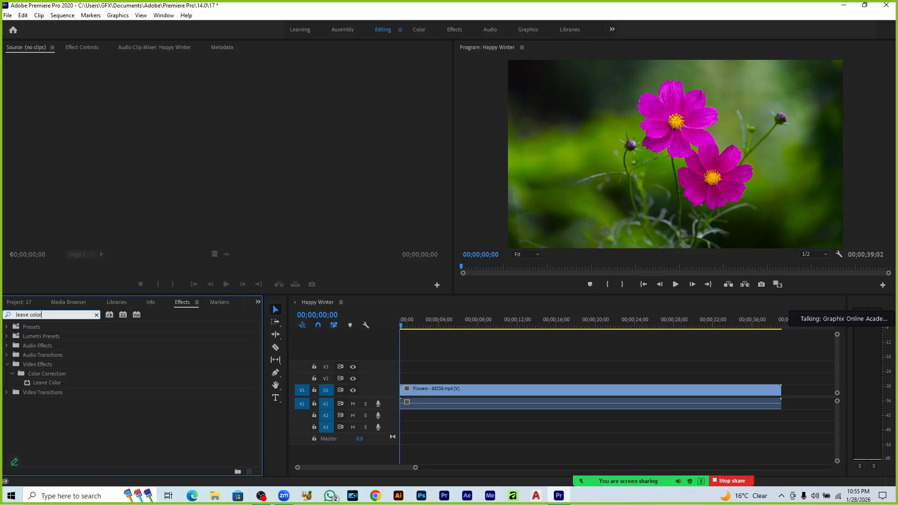
left_click_drag(59, 382, 438, 390)
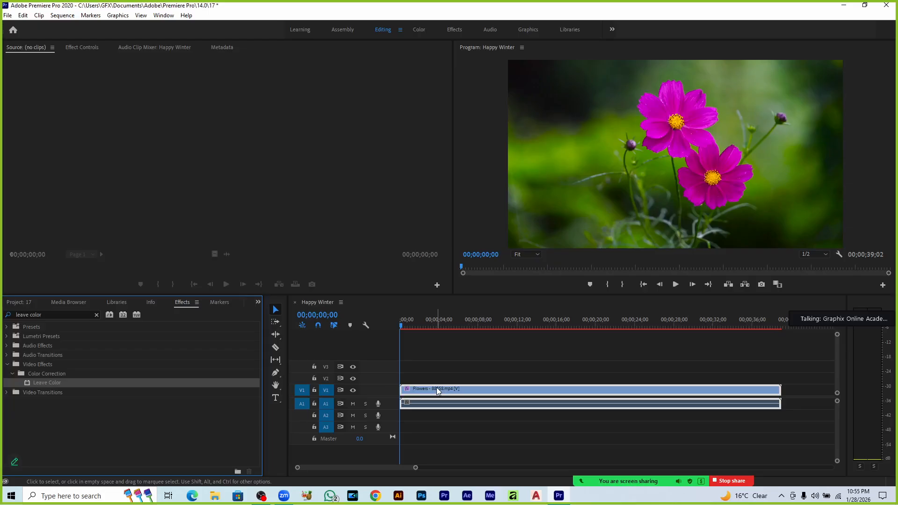
left_click(437, 388)
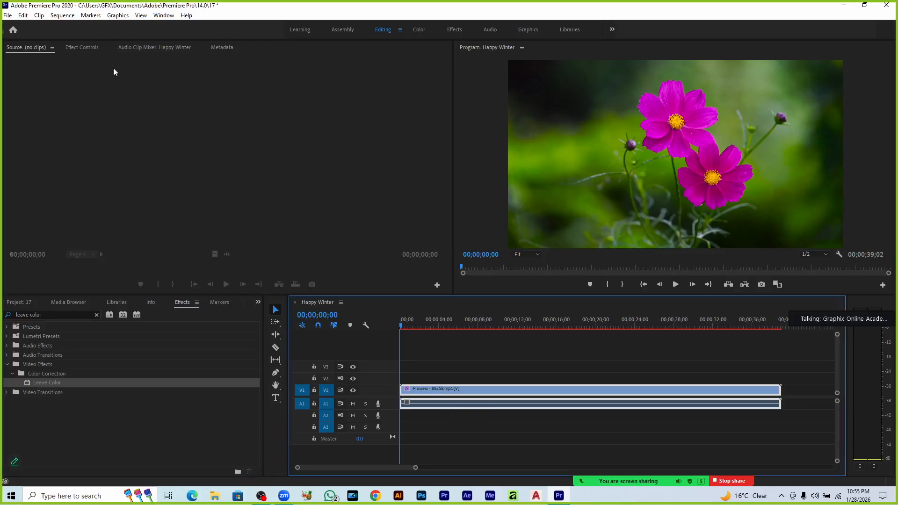
left_click(97, 46)
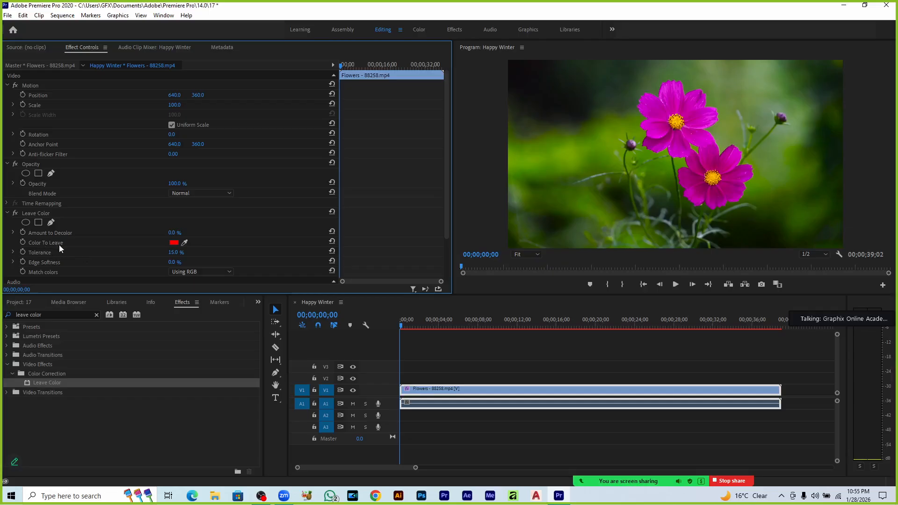
Set Leave Color to keep the sampled petal magenta, matching Using Hue with 96% Amount to Decolor, and play the result for about 13 seconds
left_click(192, 272)
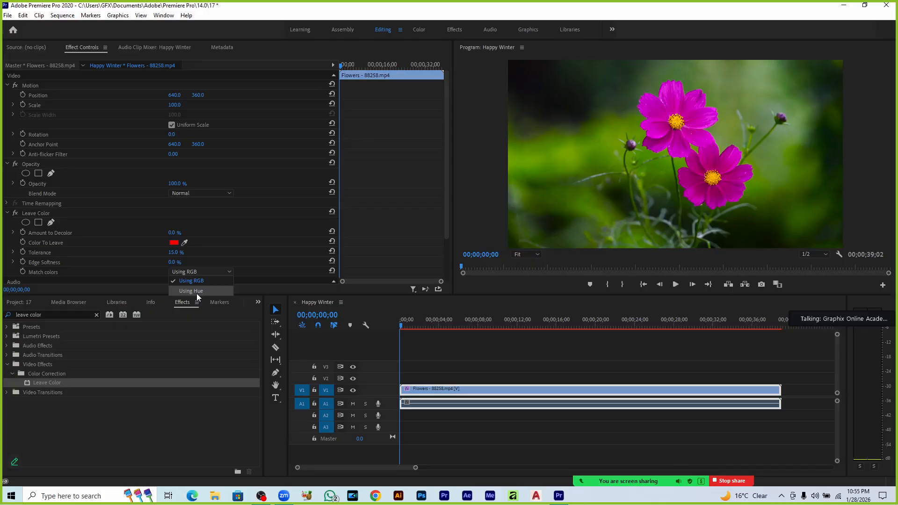
left_click(198, 291)
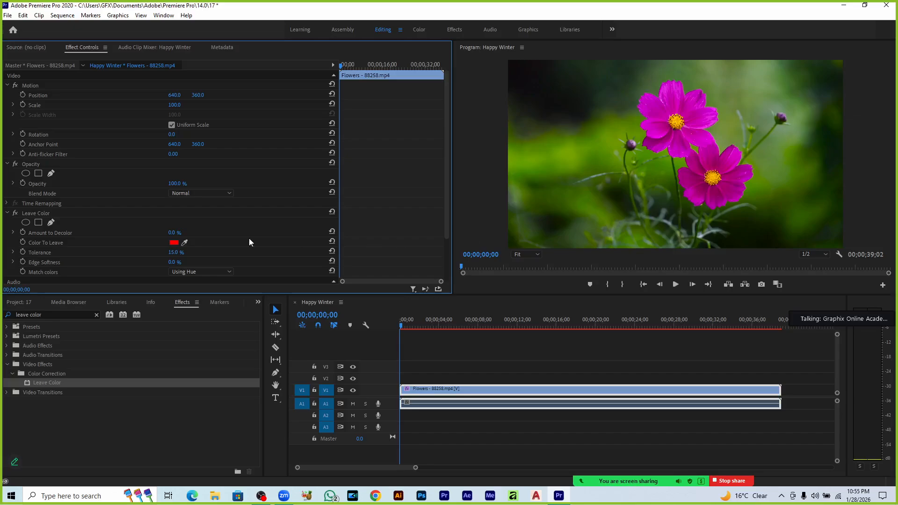
left_click(184, 242)
left_click_drag(172, 232, 257, 309)
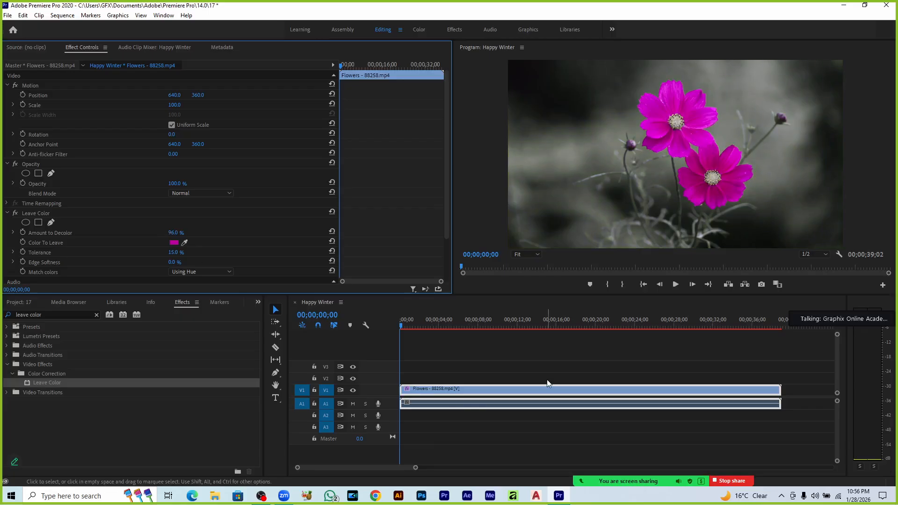
key("space")
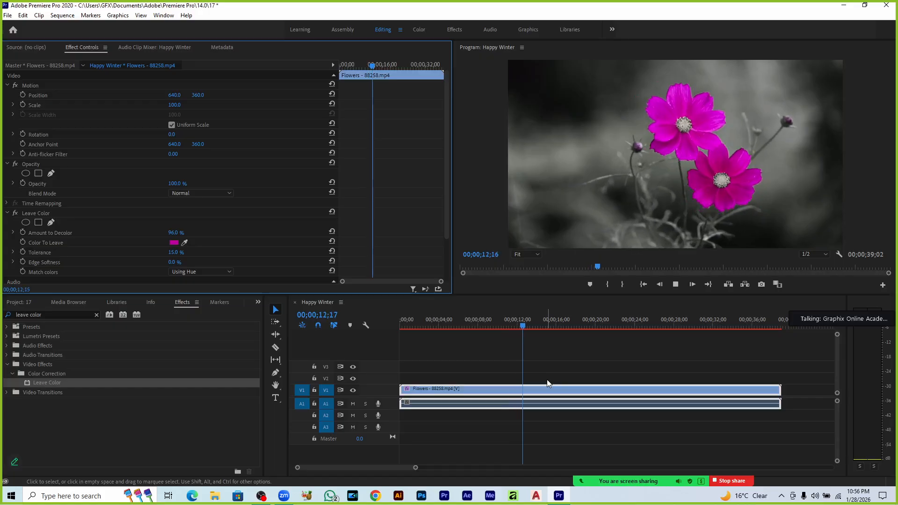
key("space")
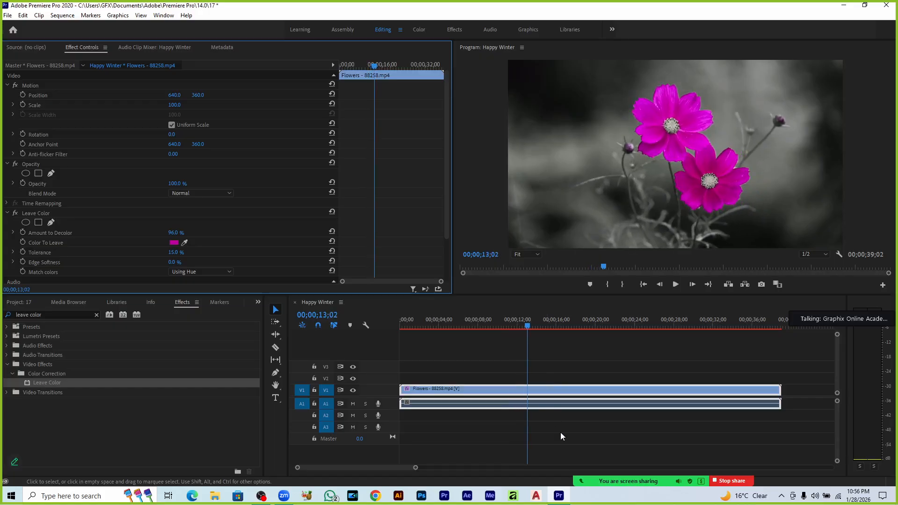
Open the Zoom meeting chat, read the latest messages and close it
left_click(588, 469)
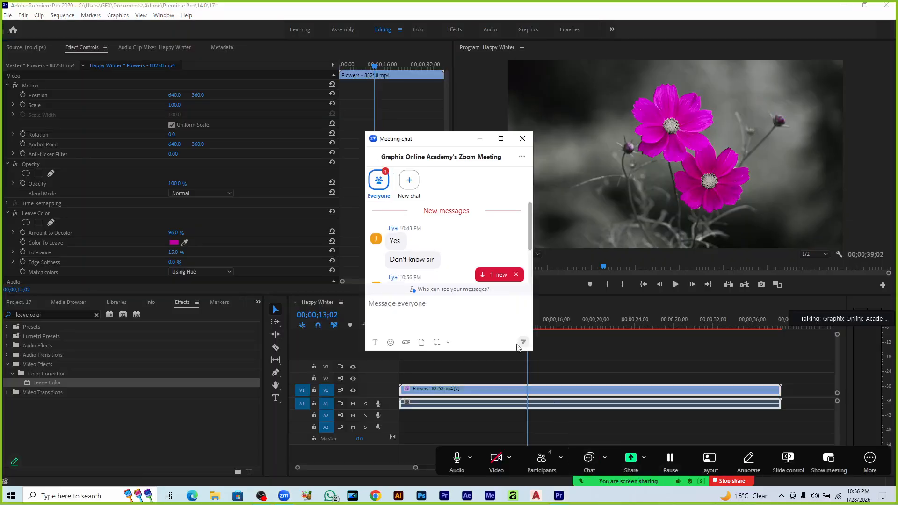
left_click(452, 223)
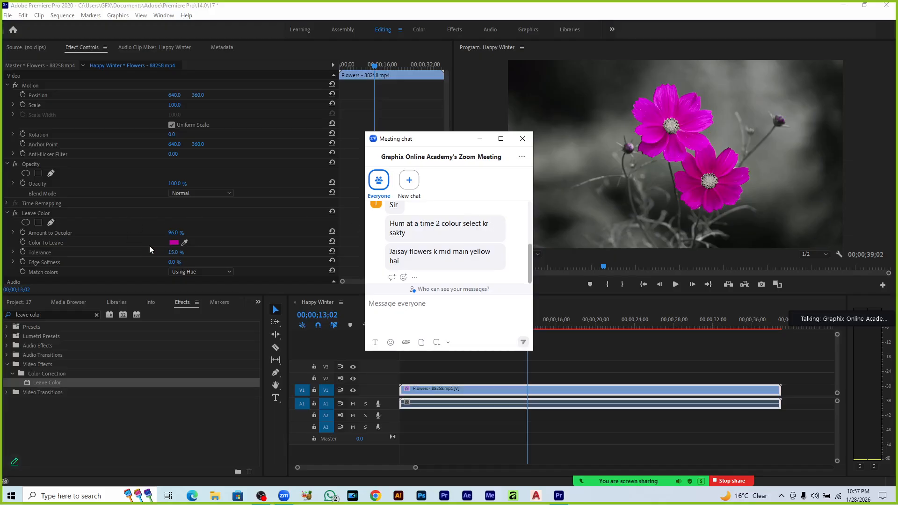
left_click(522, 139)
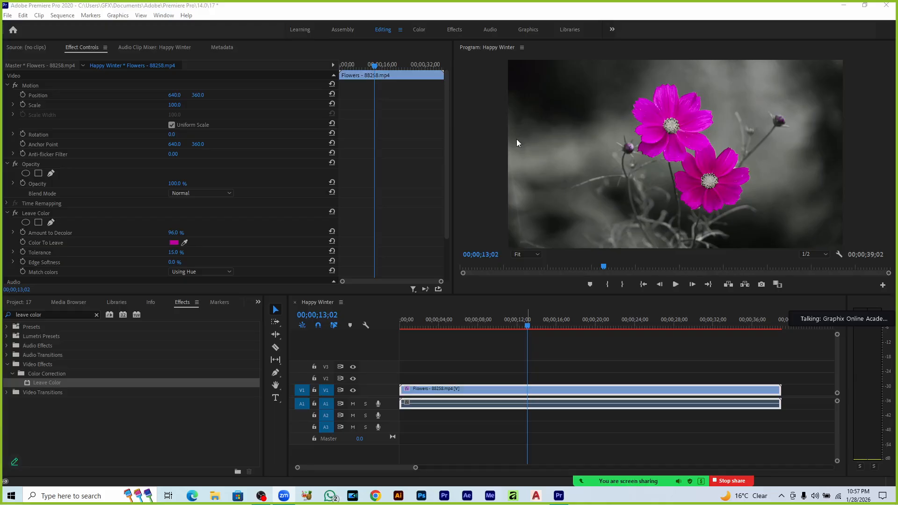
Replace the clip's Leave Color effect with a fresh one that keeps the yellow sampled from the flower centre, matching colors Using Hue
left_click(49, 213)
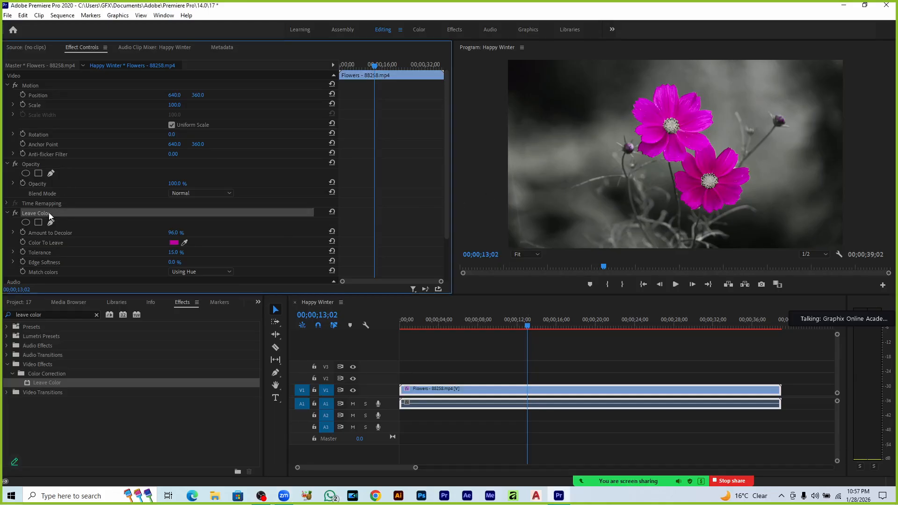
key("Delete")
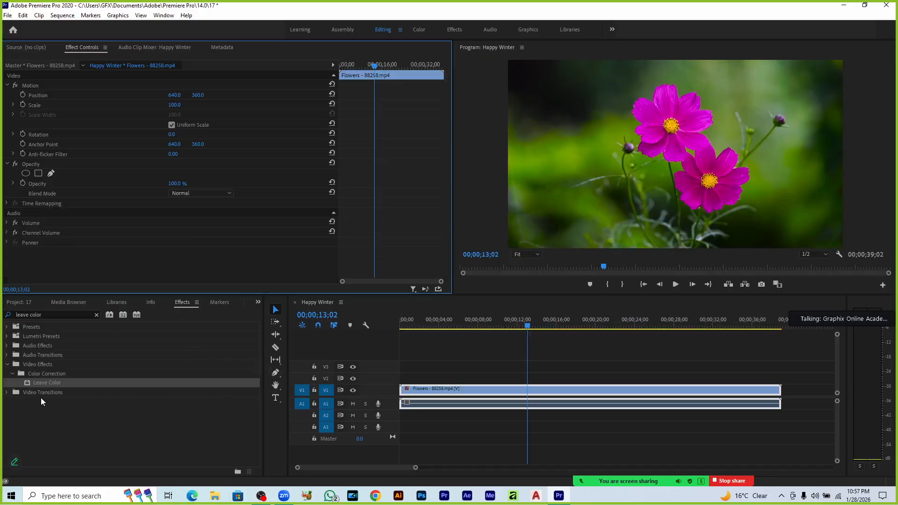
left_click_drag(39, 383, 414, 392)
left_click(185, 242)
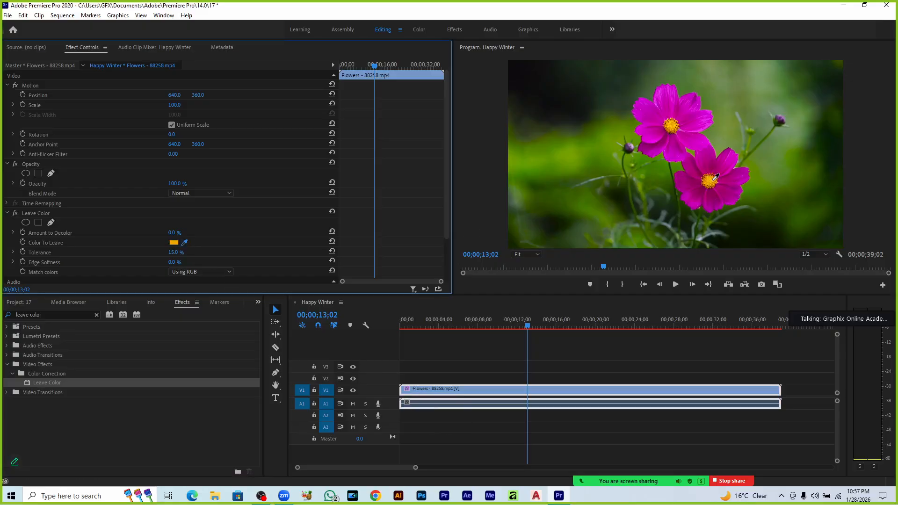
left_click(712, 180)
left_click(179, 273)
left_click(186, 291)
Apply a second Leave Color effect to the flower clip
left_click(448, 366)
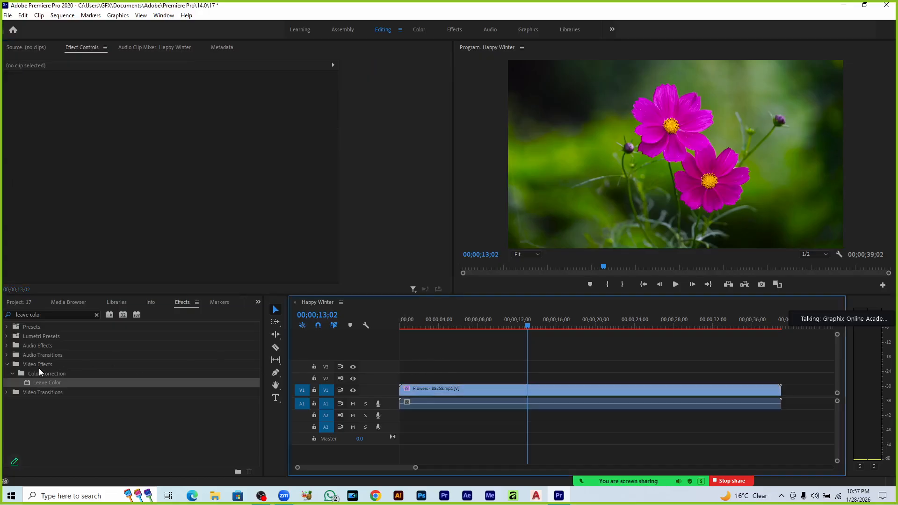
left_click_drag(45, 384, 417, 392)
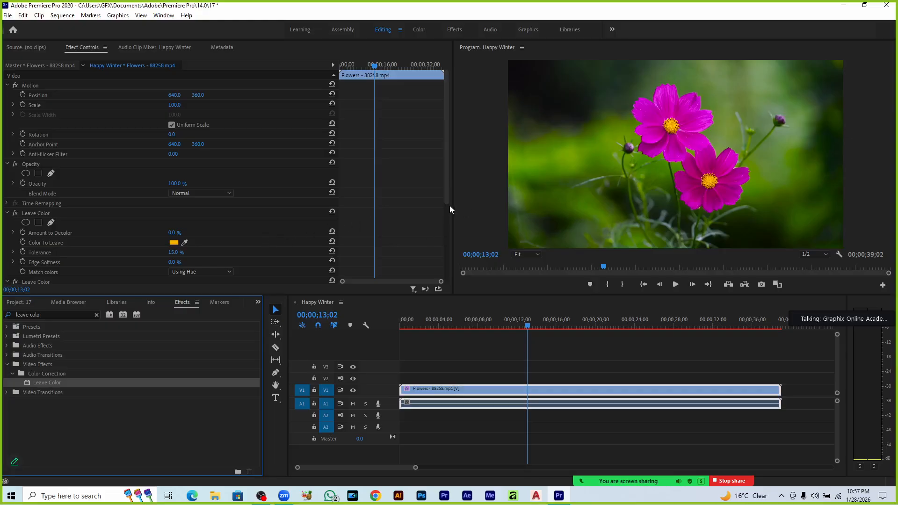
Set the second Leave Color effect to keep the magenta sampled from the flower petal, matching colors Using Hue
left_click_drag(446, 200, 450, 243)
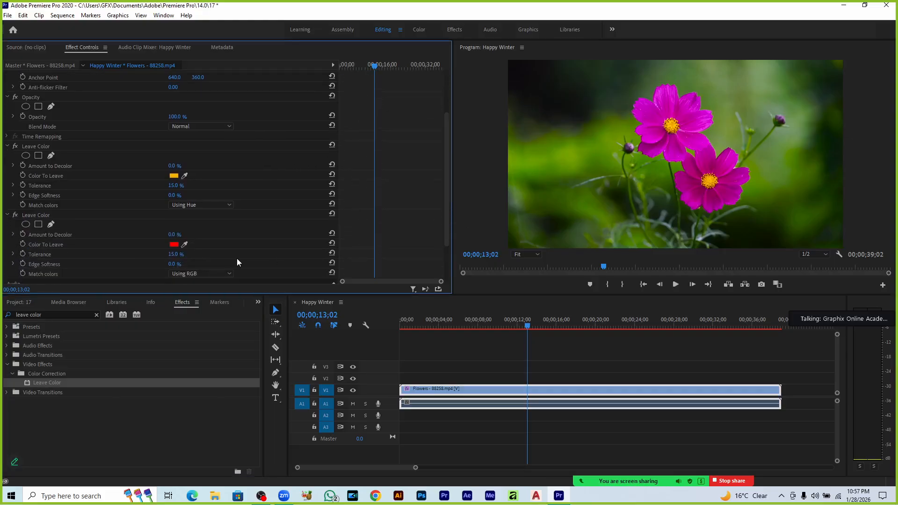
left_click(185, 244)
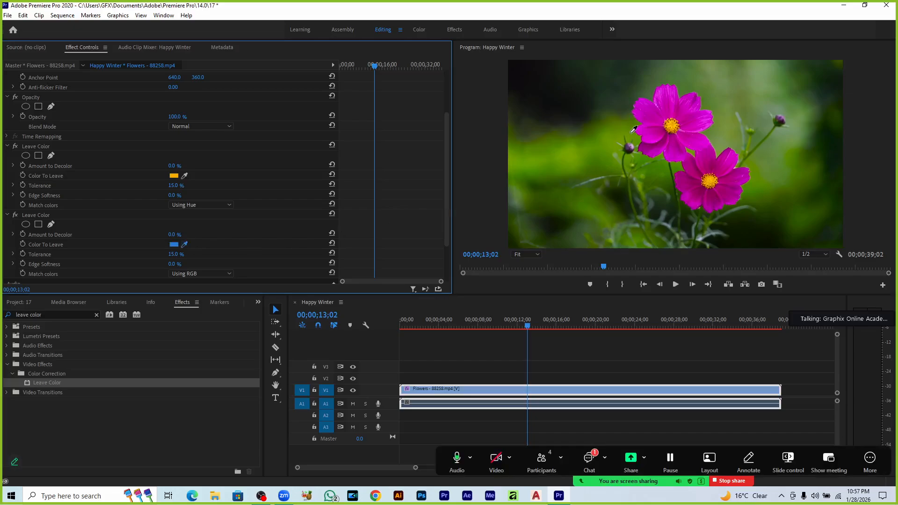
left_click(651, 126)
left_click(195, 273)
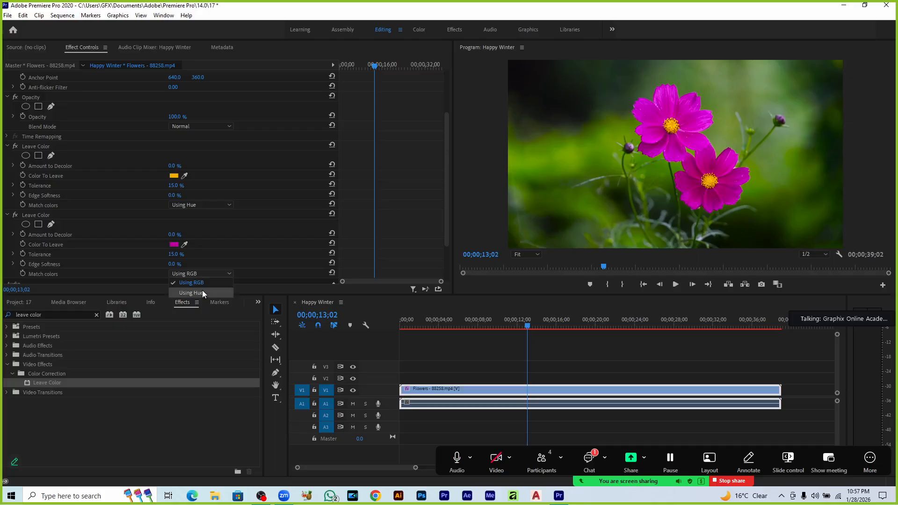
left_click(202, 292)
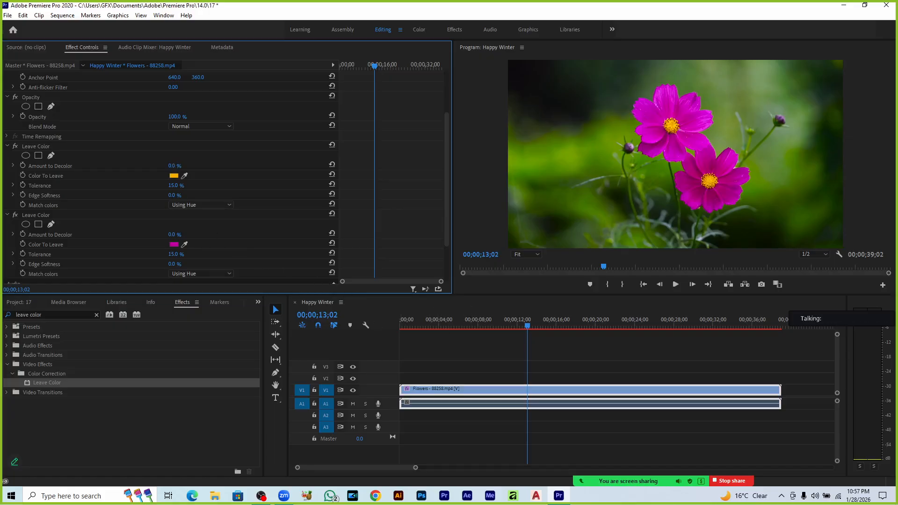
Raise Amount to Decolor to 100% on the first Leave Color effect and 86% on the second
left_click_drag(172, 166, 218, 165)
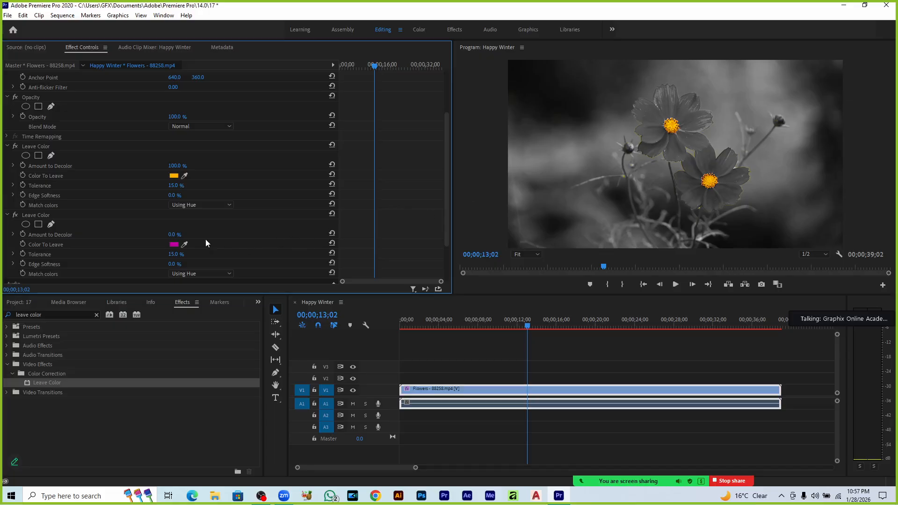
left_click_drag(174, 234, 178, 234)
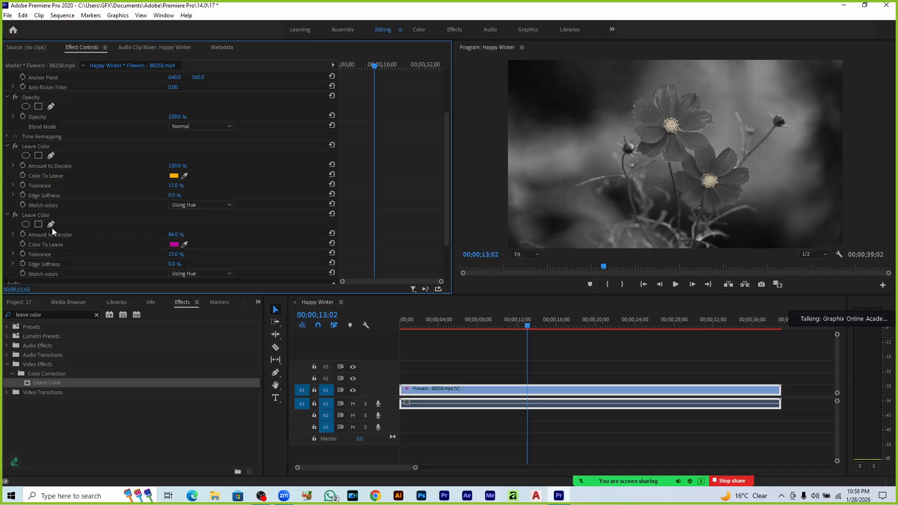
Delete the second Leave Color effect and set the remaining one to keep the sampled petal magenta with 56% Tolerance
left_click(30, 217)
key("Delete")
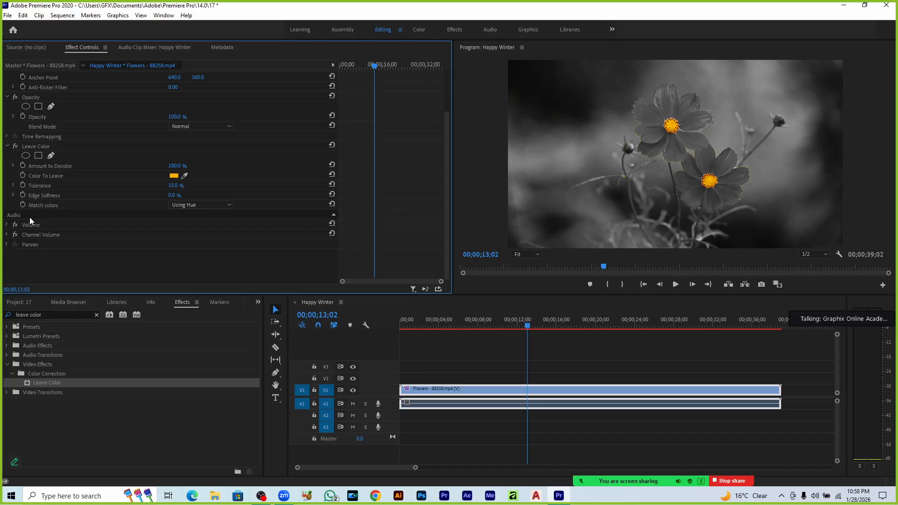
left_click_drag(185, 176, 656, 135)
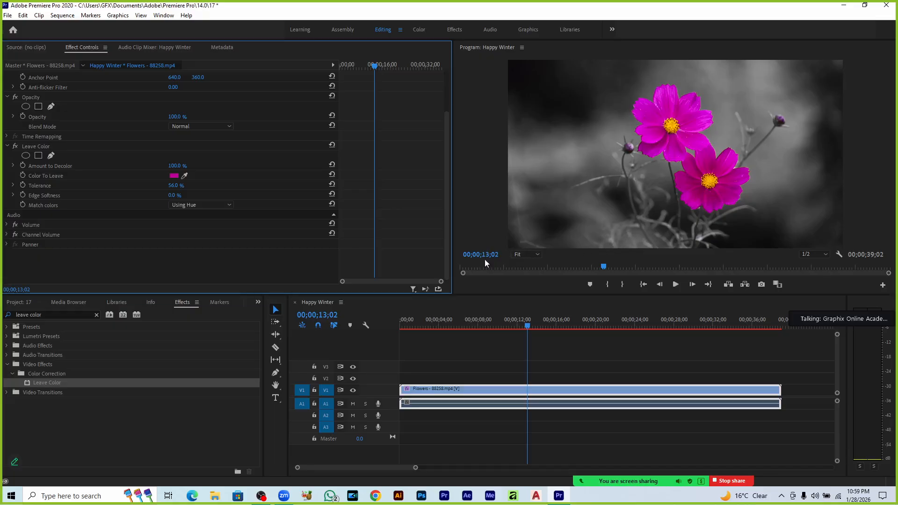
Play the sequence from the beginning for about three seconds to review the two kept flower colors
left_click(526, 330)
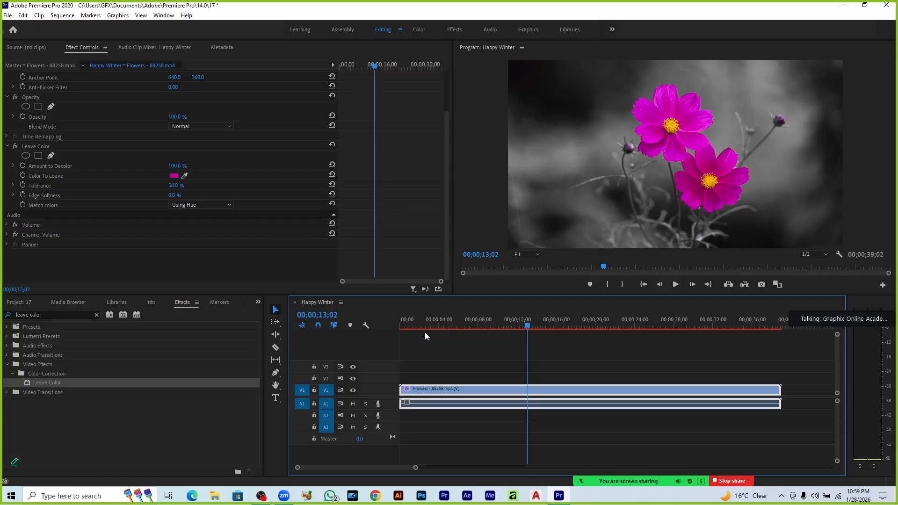
left_click_drag(523, 325, 392, 327)
left_click(445, 350)
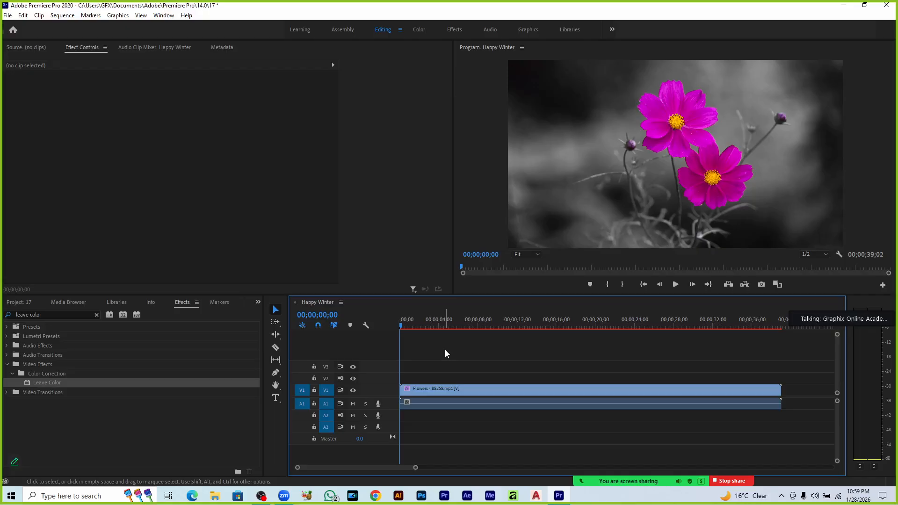
key("space")
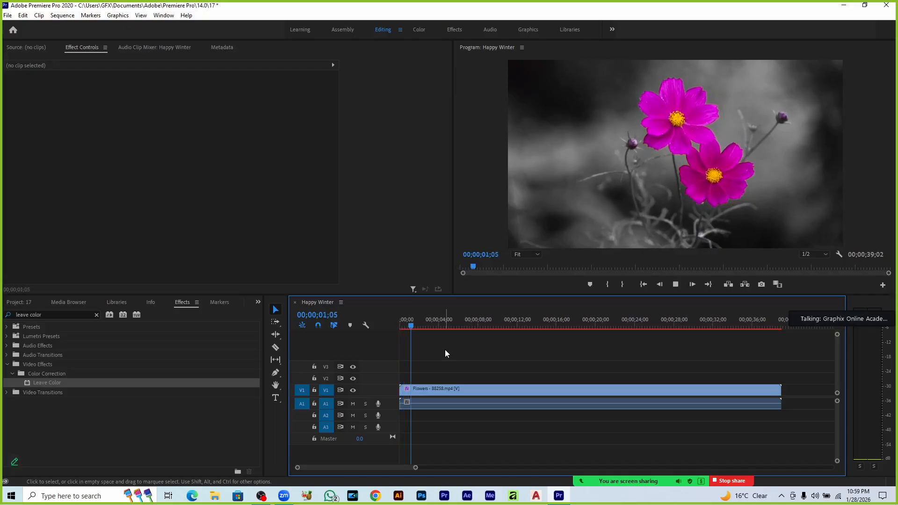
key("space")
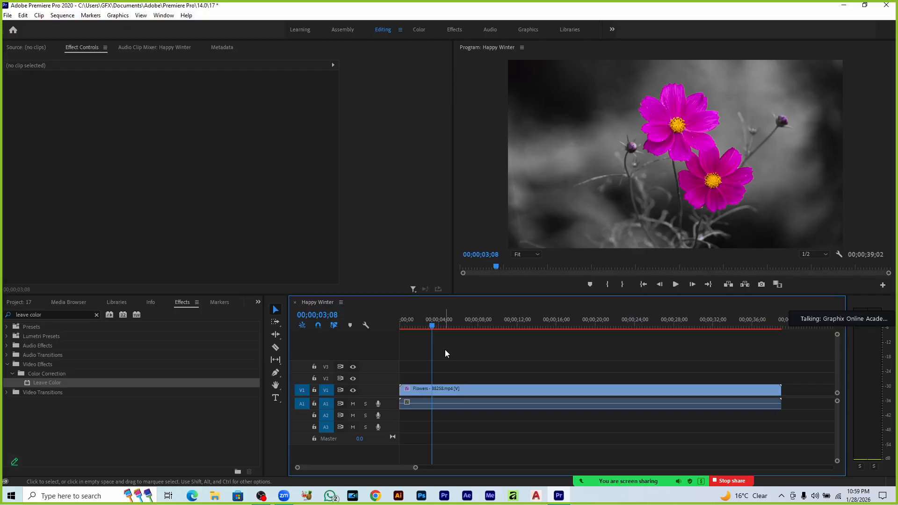
Set the clip's Leave Color to keep the green sampled from the blurred background, with Tolerance at 0%
left_click(434, 386)
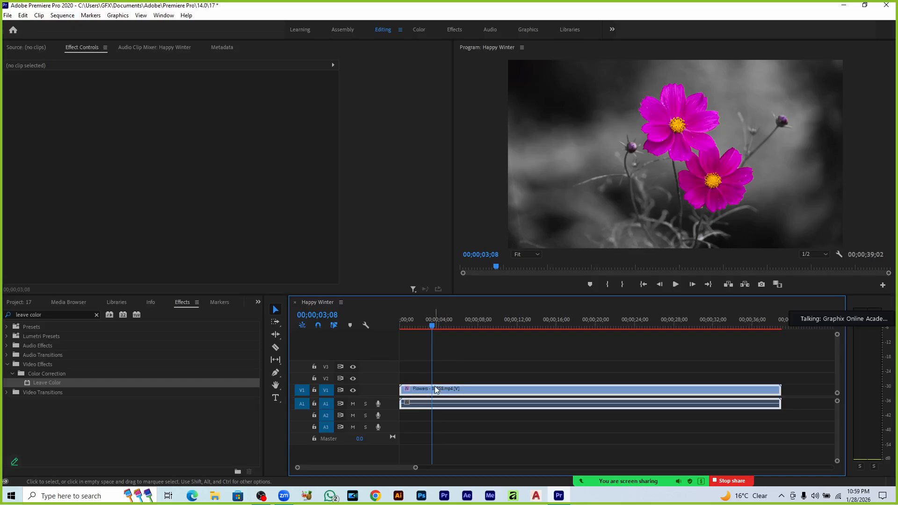
left_click(186, 249)
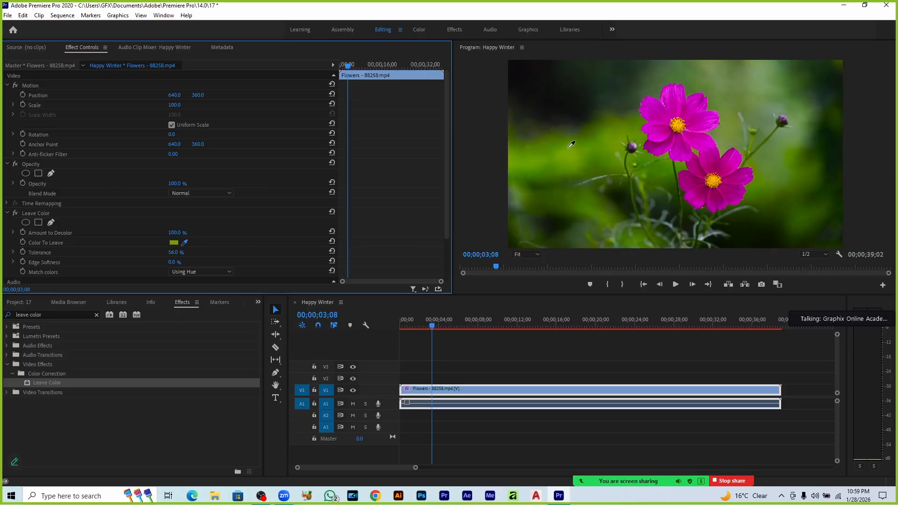
left_click(572, 152)
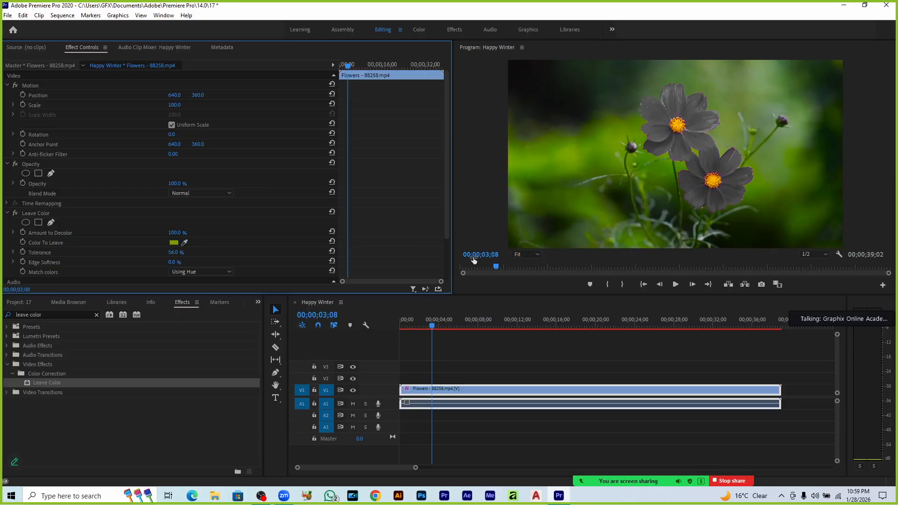
left_click_drag(178, 254, 149, 255)
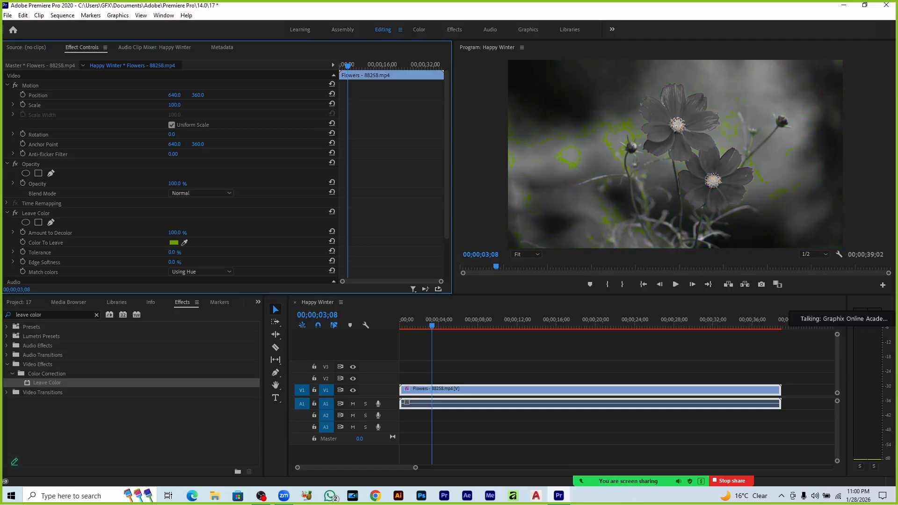
Resample the green from another spot of the background and set Amount to Decolor to 0%
left_click(185, 243)
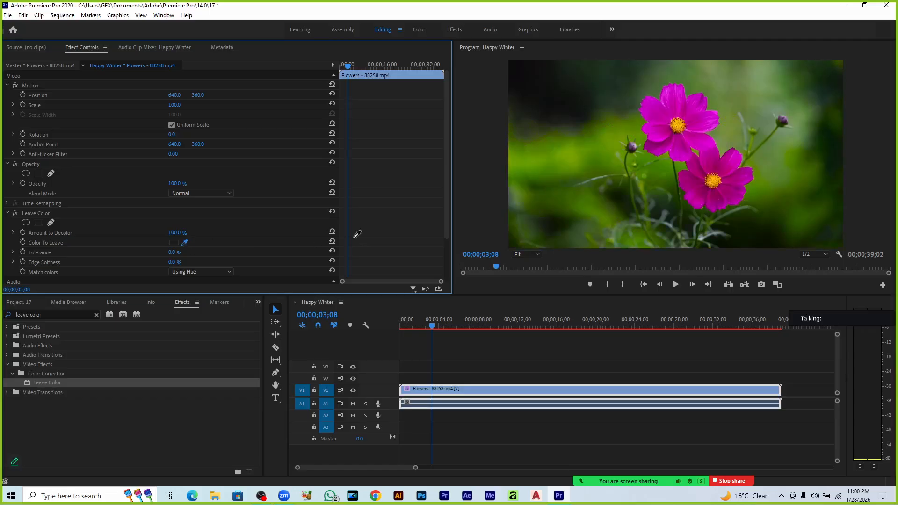
left_click(535, 164)
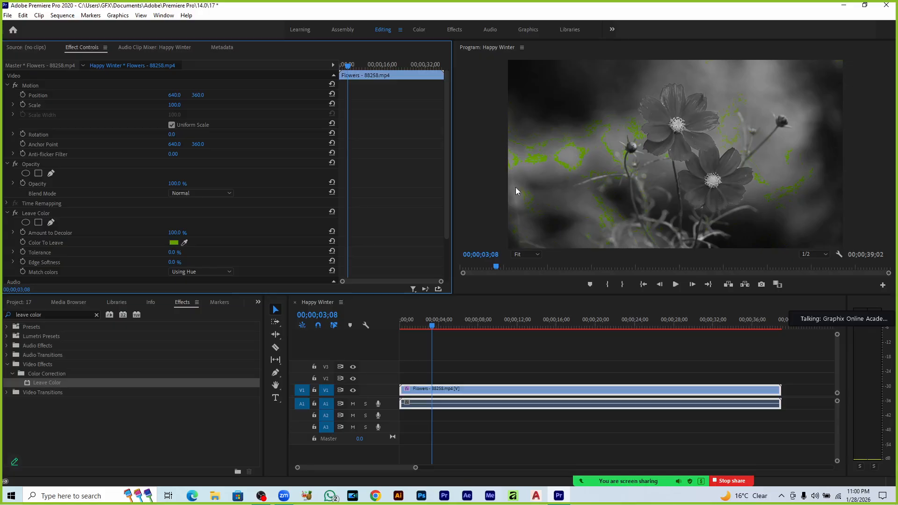
left_click_drag(172, 262, 159, 233)
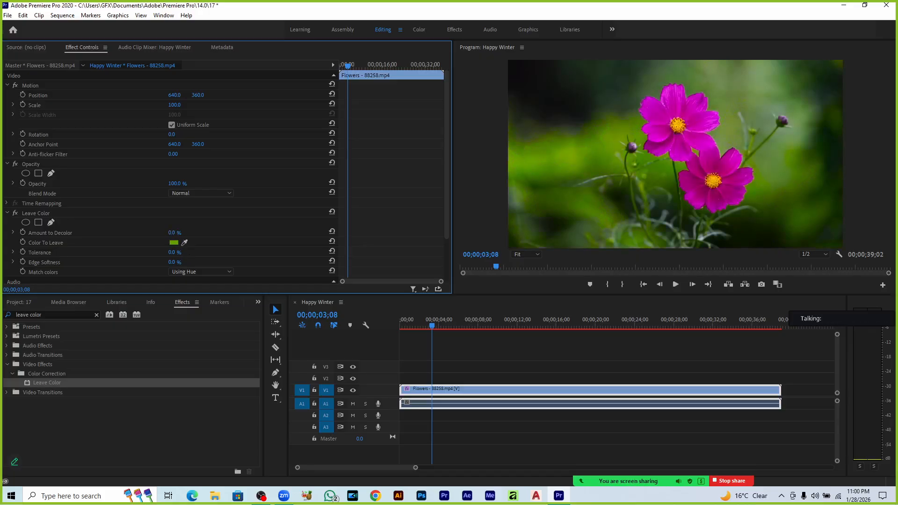
Try matching the sampled green Using RGB, then return Match colors to Using Hue
left_click(184, 243)
left_click(182, 269)
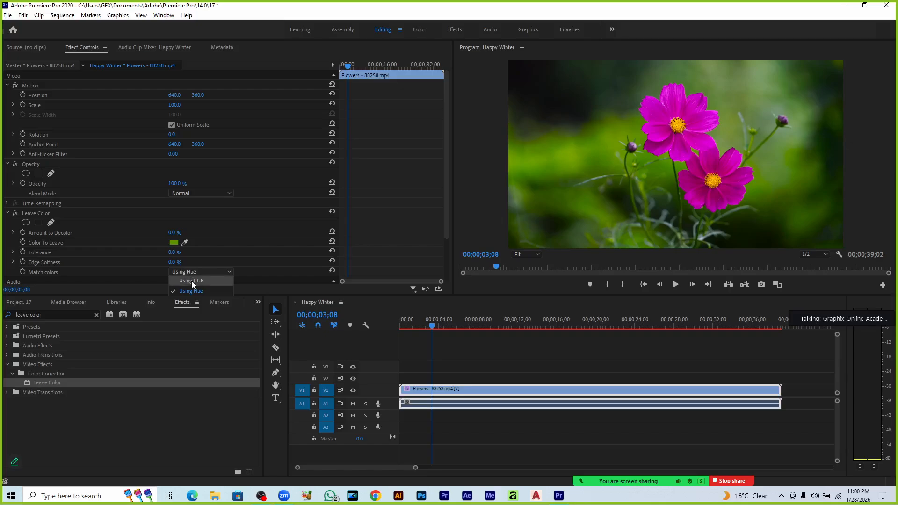
left_click(192, 281)
mouse_move(172, 233)
left_mouse_down()
mouse_move(209, 233)
mouse_move(173, 233)
mouse_move(181, 233)
left_mouse_up()
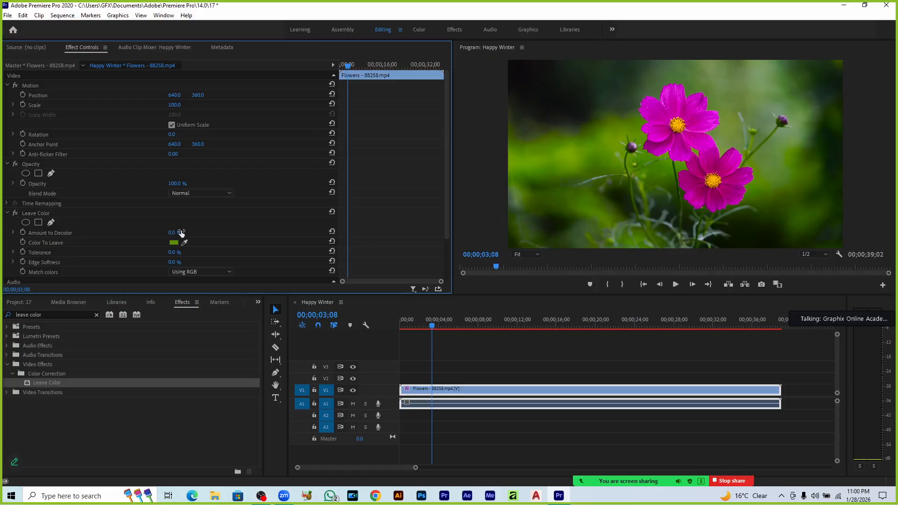
left_click(192, 273)
left_click(199, 289)
key("ctrl+s")
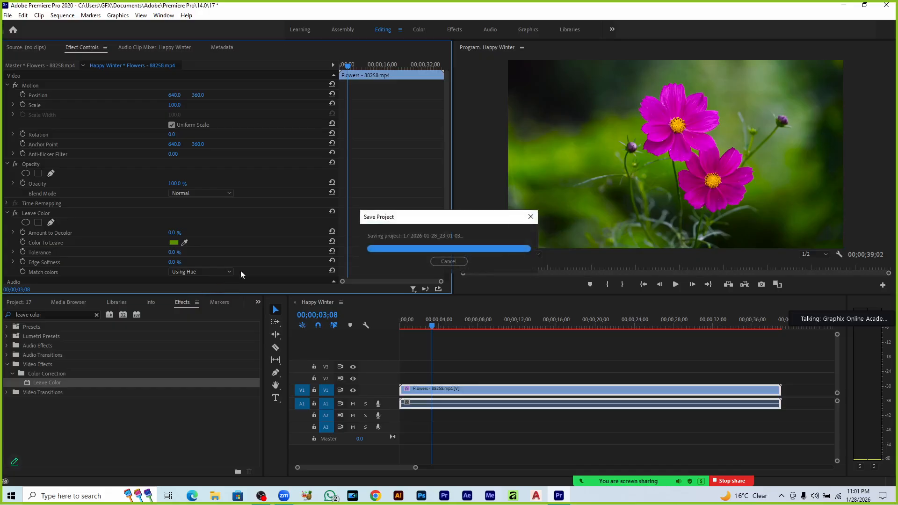
Resample the background green and set Amount to Decolor to 100%, Tolerance to 100% and Edge Softness to 0%
left_click(184, 242)
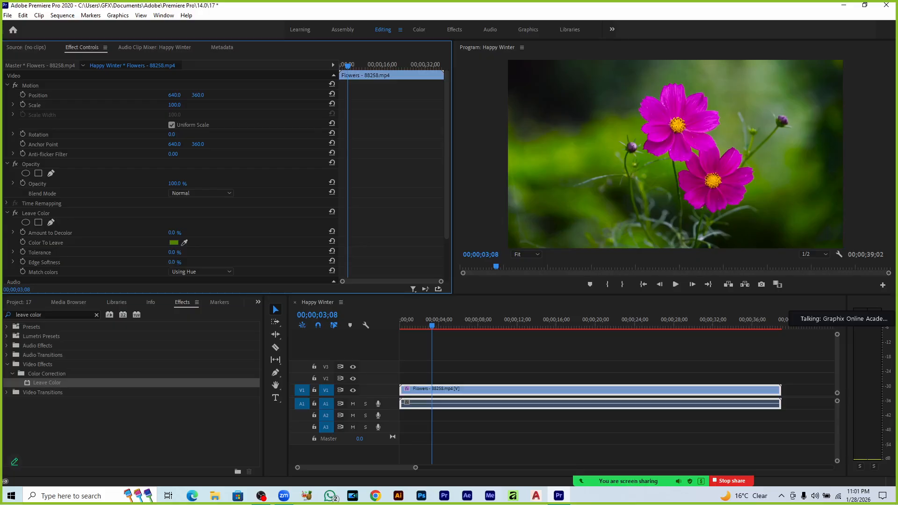
left_click_drag(173, 262, 199, 253)
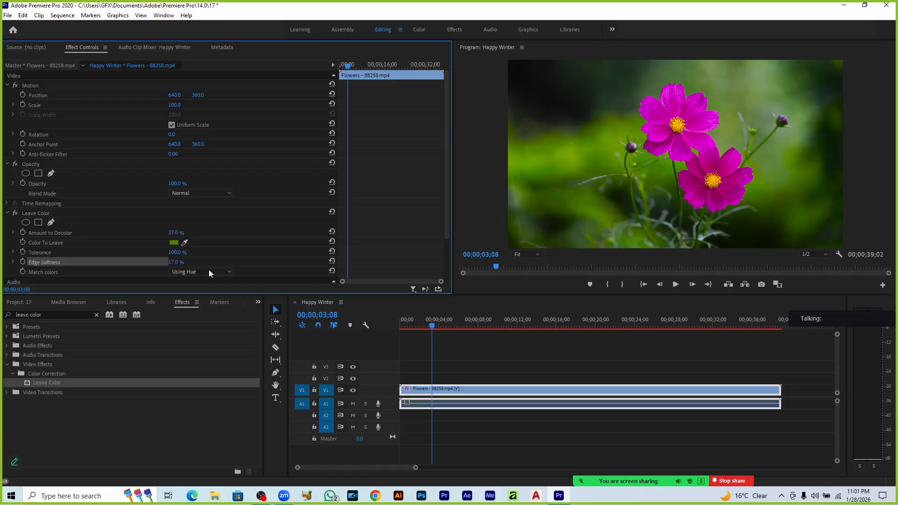
left_click_drag(176, 262, 192, 234)
left_click(184, 243)
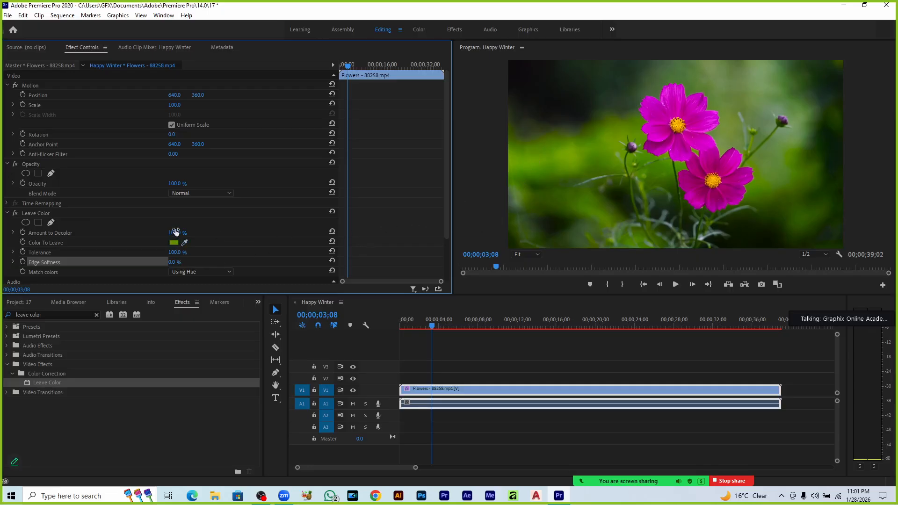
mouse_move(174, 232)
left_mouse_down()
mouse_move(140, 233)
mouse_move(175, 233)
left_mouse_up()
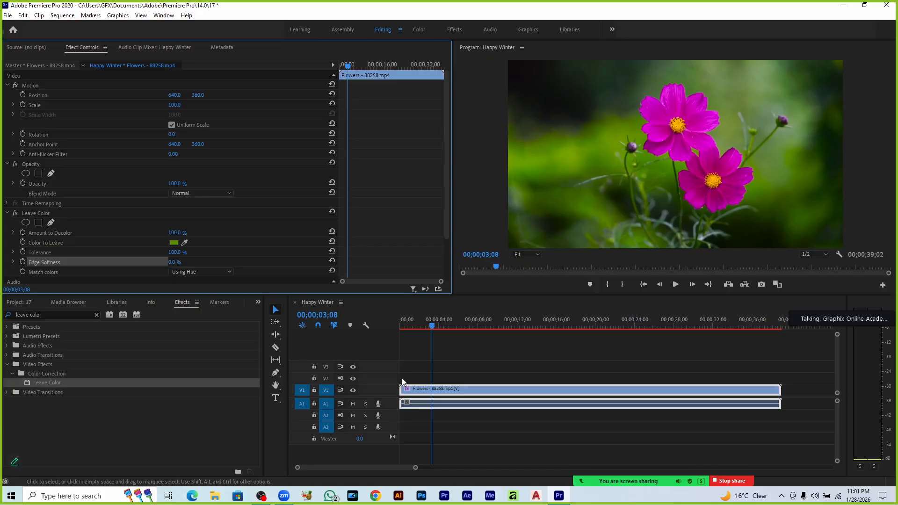
Delete the Flowers clip from the Happy Winter sequence and clear the effects search
left_click(498, 394)
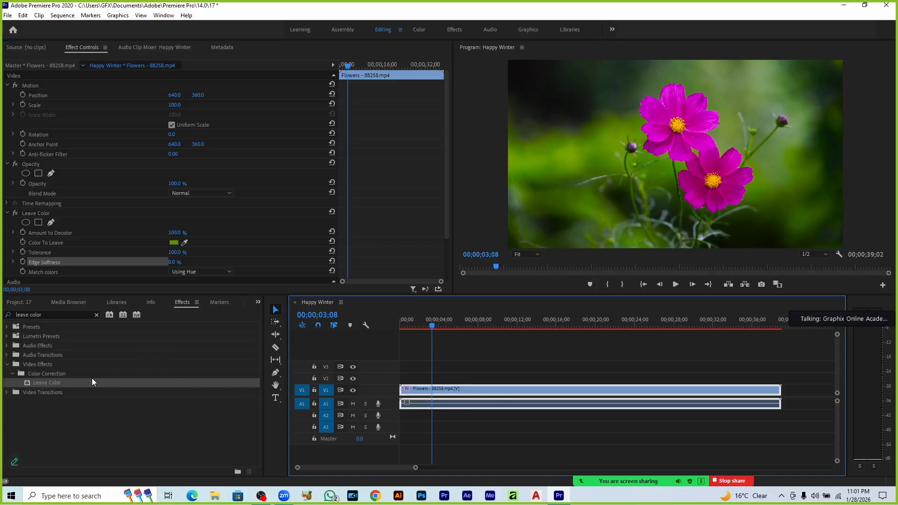
key("Delete")
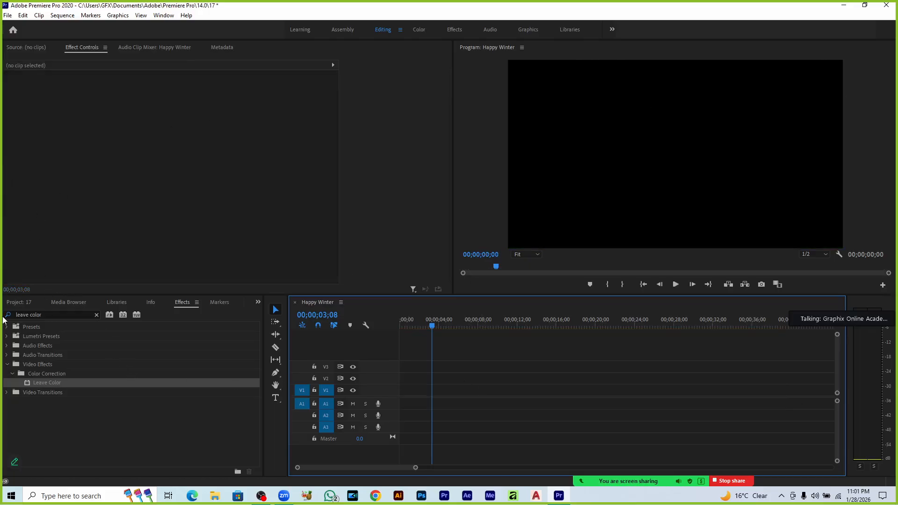
left_click(95, 315)
Import Flowers - 88258 from the videos folder into the project again
left_click(29, 302)
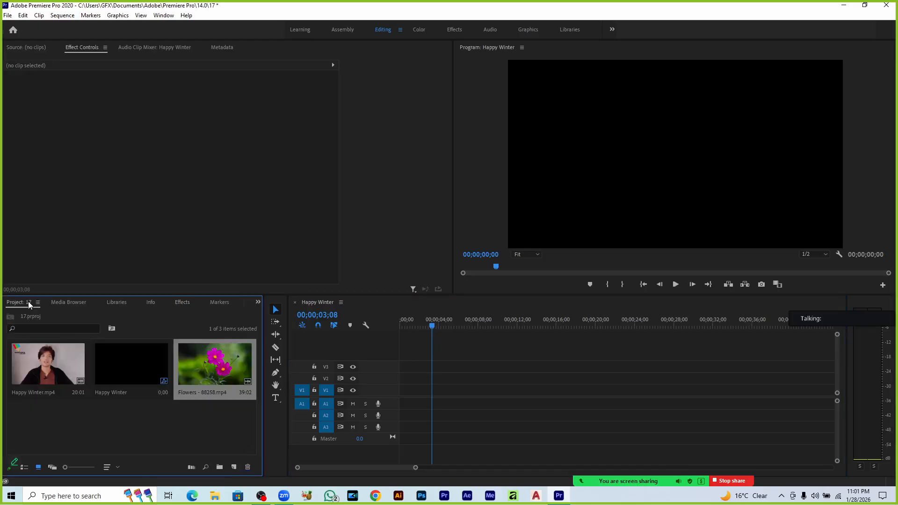
double_click(134, 411)
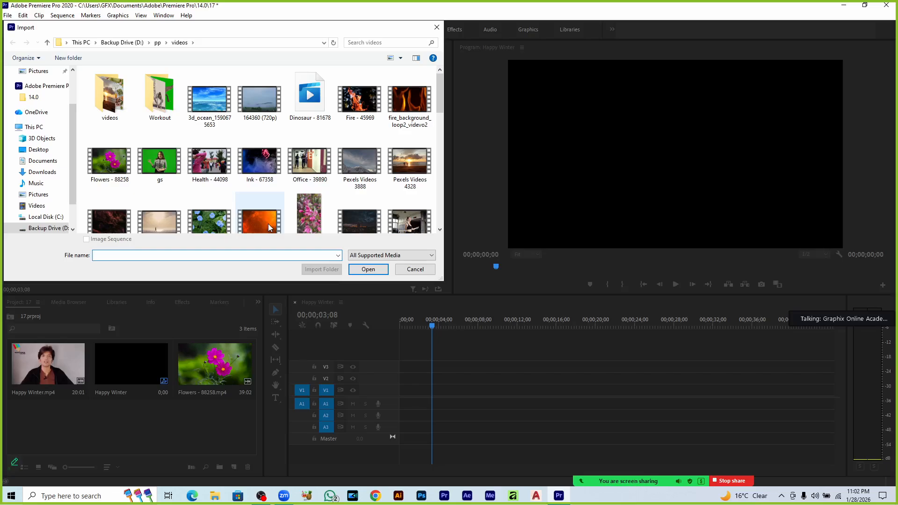
scroll(269, 227, "down", 1)
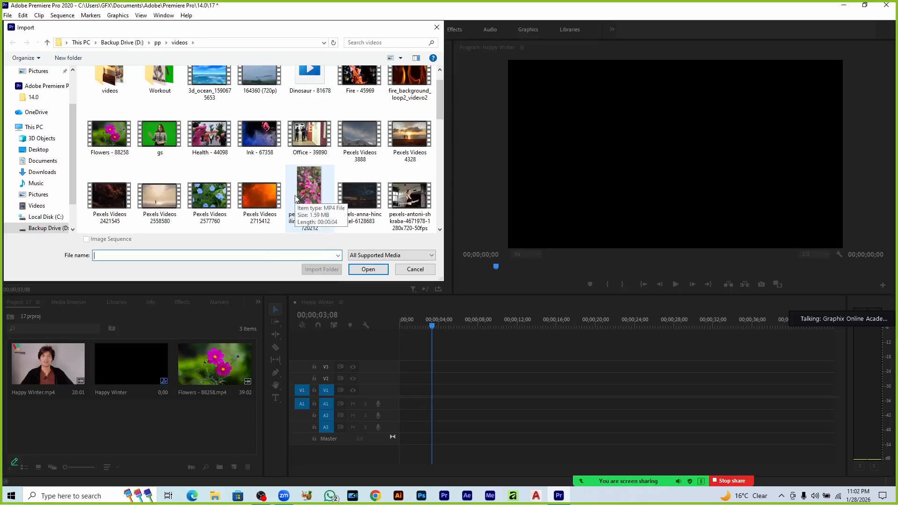
double_click(111, 135)
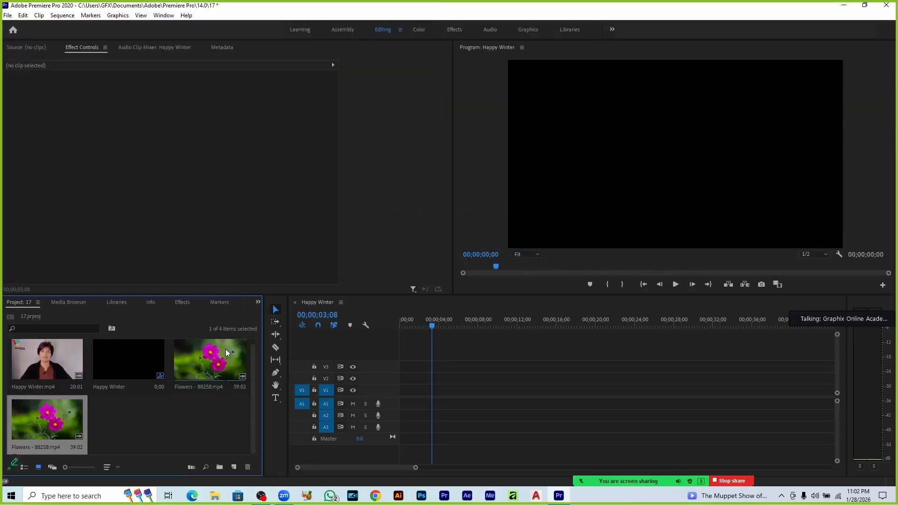
Place Flowers - 88258.mp4 at the start of video track V2 and select it
left_click_drag(223, 348, 416, 384)
left_click(425, 383)
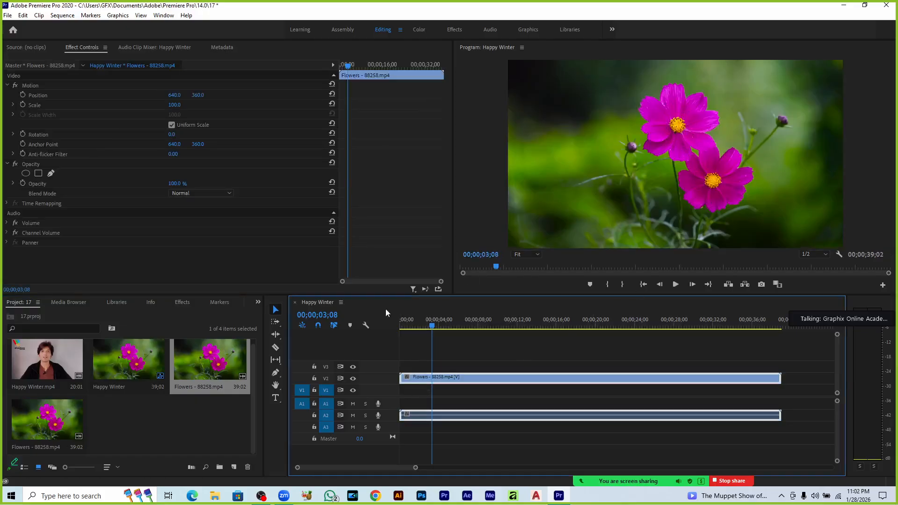
Search the effects library for "color" and bring the Color Correction effects into view
left_click(182, 303)
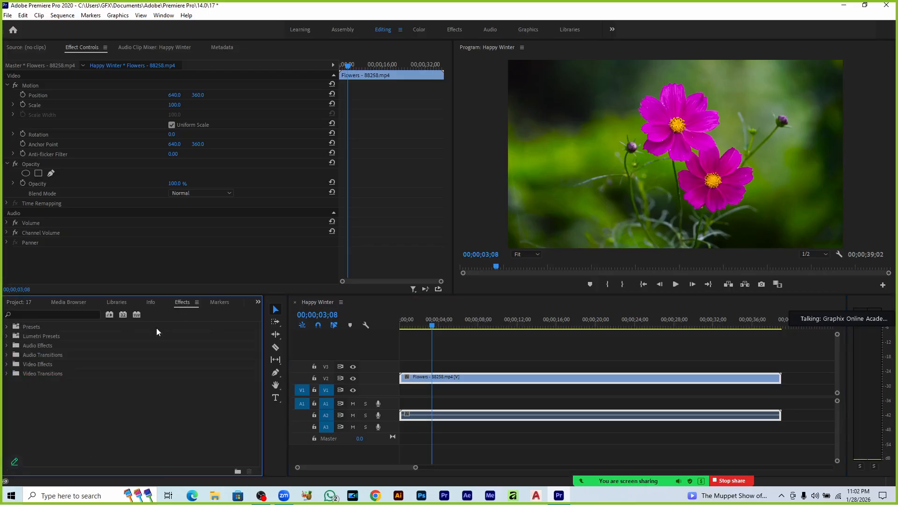
left_click(79, 314)
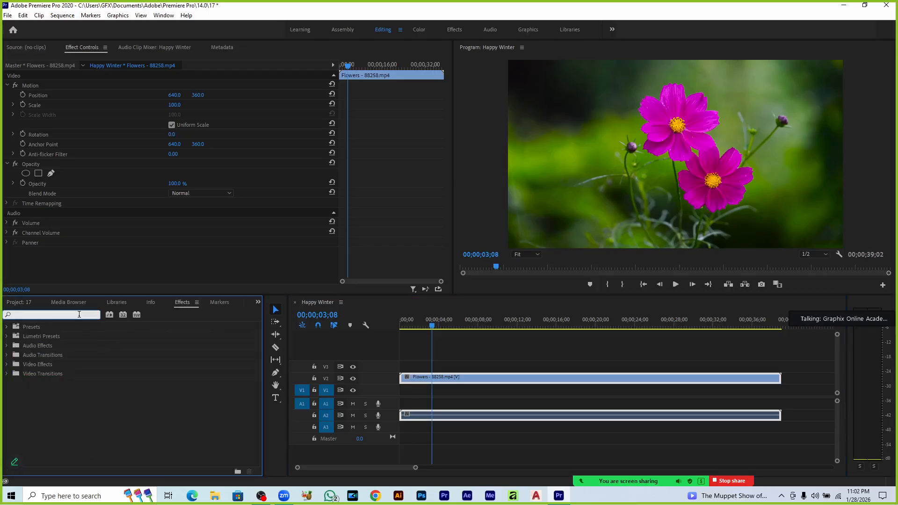
type("color")
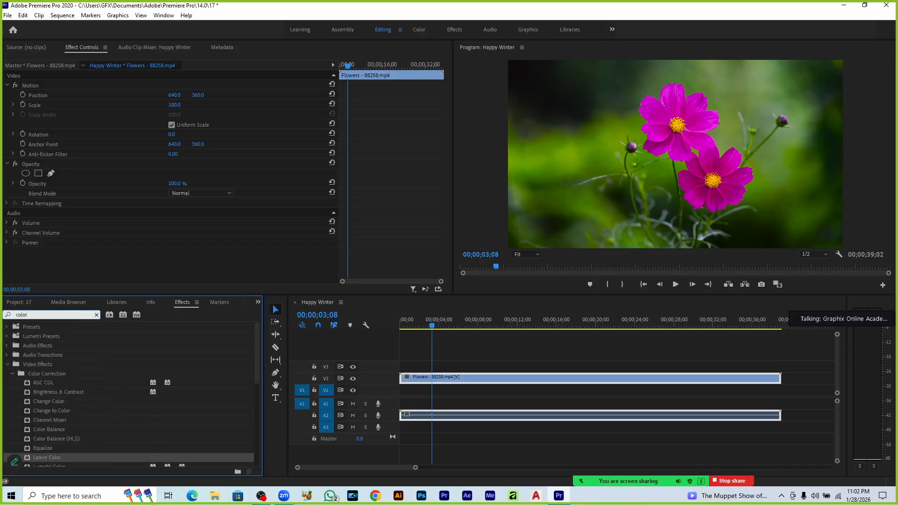
scroll(107, 410, "down", 2)
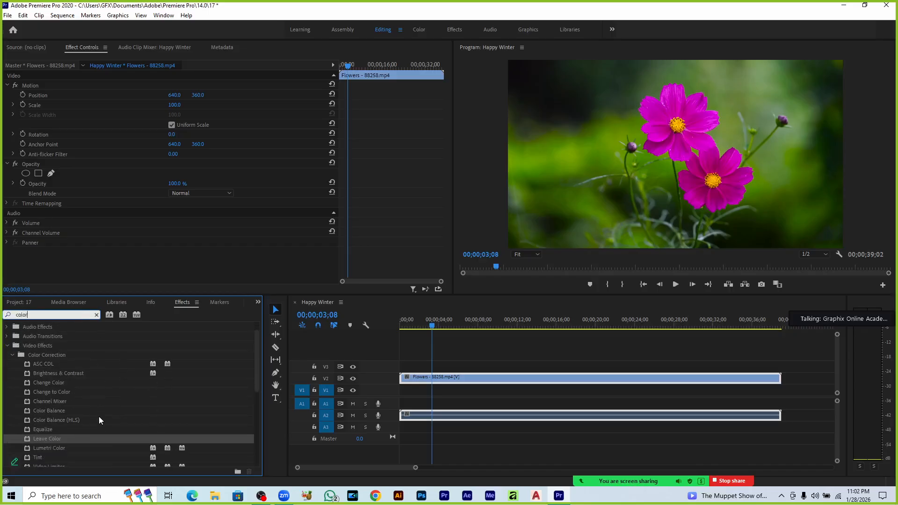
scroll(77, 456, "down", 1)
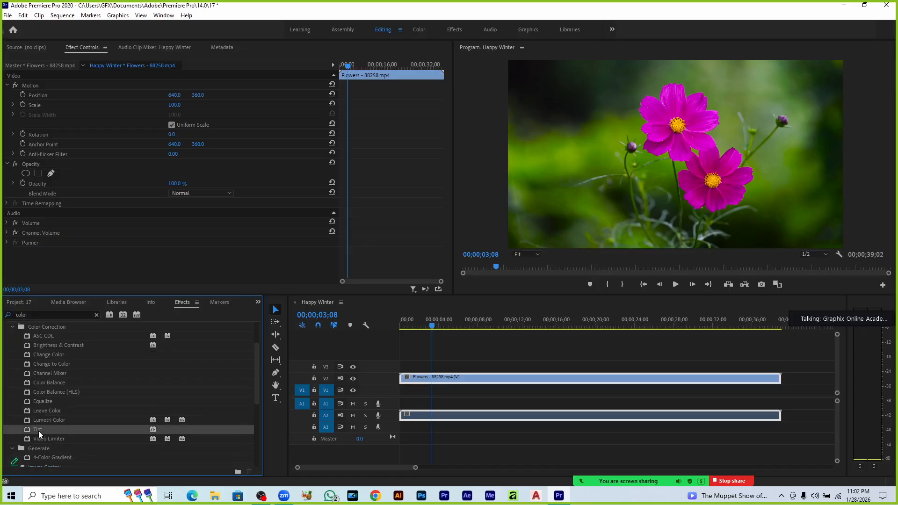
Try the Tint effect on the Flowers clip and undo it
left_click_drag(38, 431, 438, 379)
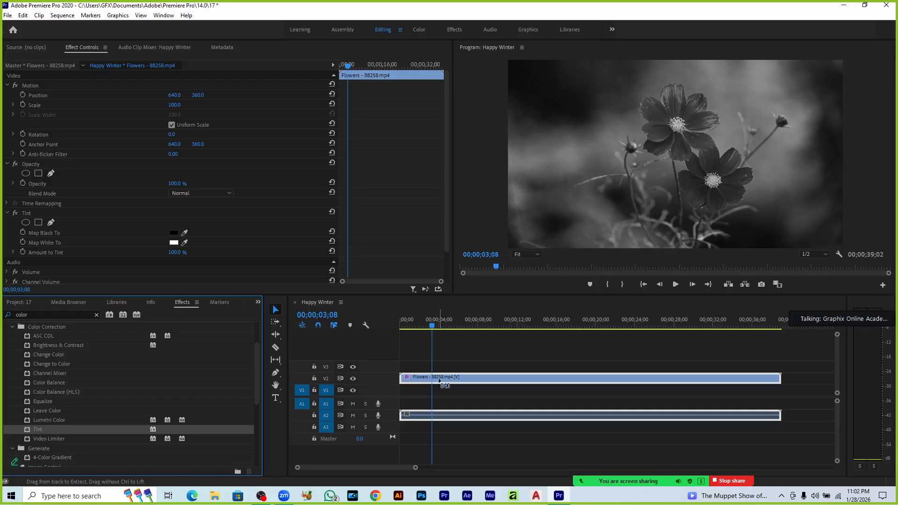
key("ctrl+z")
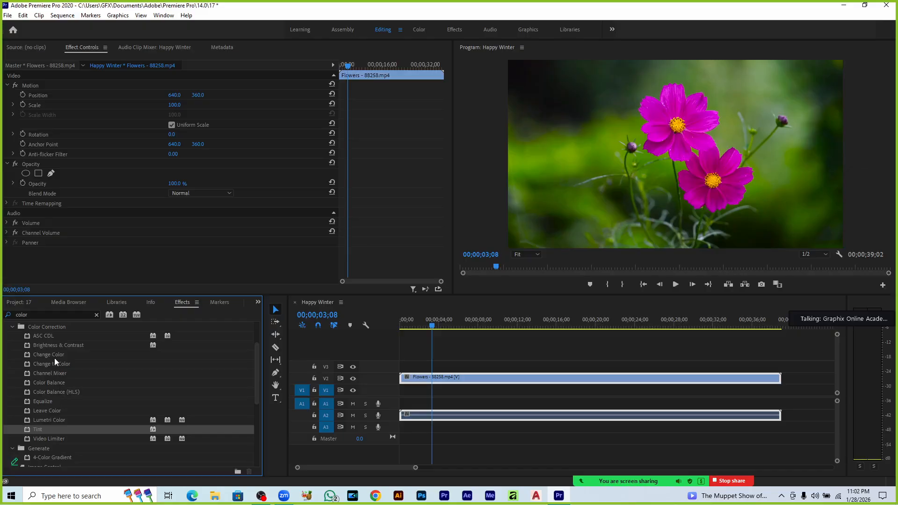
Apply Change Color to the Flowers clip, sample the magenta petals as Color To Change and set Hue Transform to 103
left_click_drag(53, 355, 414, 382)
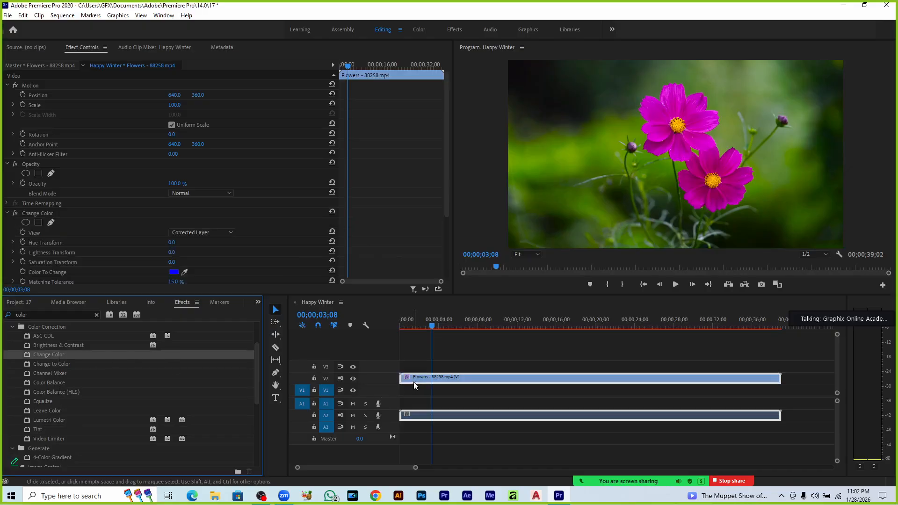
left_click(184, 271)
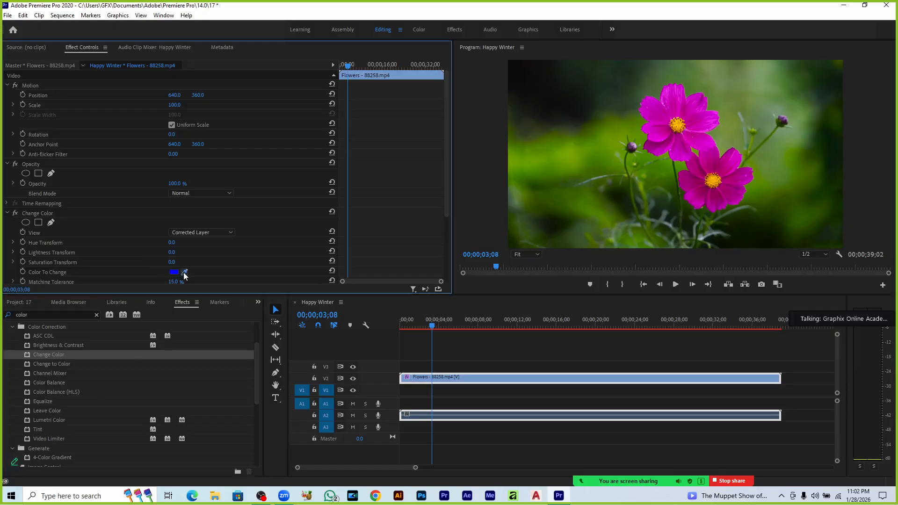
left_click(659, 143)
left_click_drag(171, 242, 219, 242)
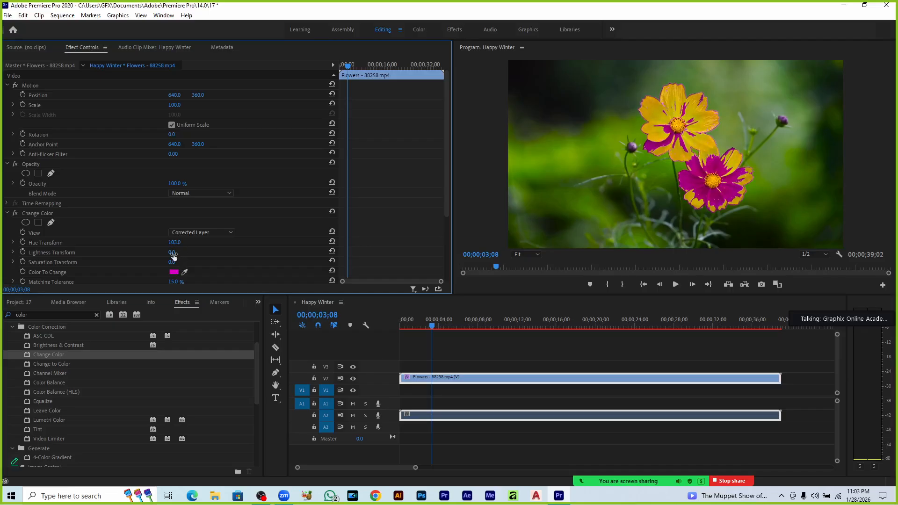
Set Change Color's Lightness Transform to 9, Saturation Transform to -16, Matching Tolerance to 42% and Matching Softness to 21%
left_click_drag(171, 253, 206, 272)
scroll(194, 254, "down", 1)
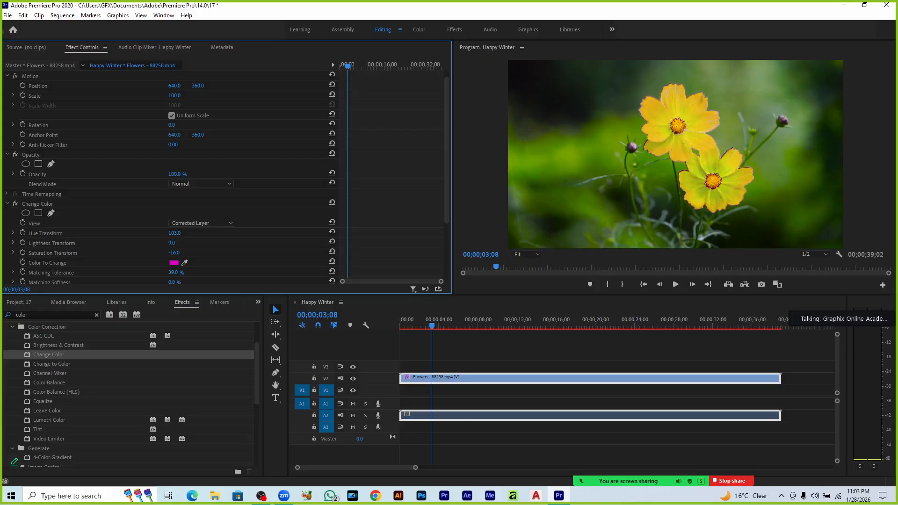
scroll(209, 257, "down", 1)
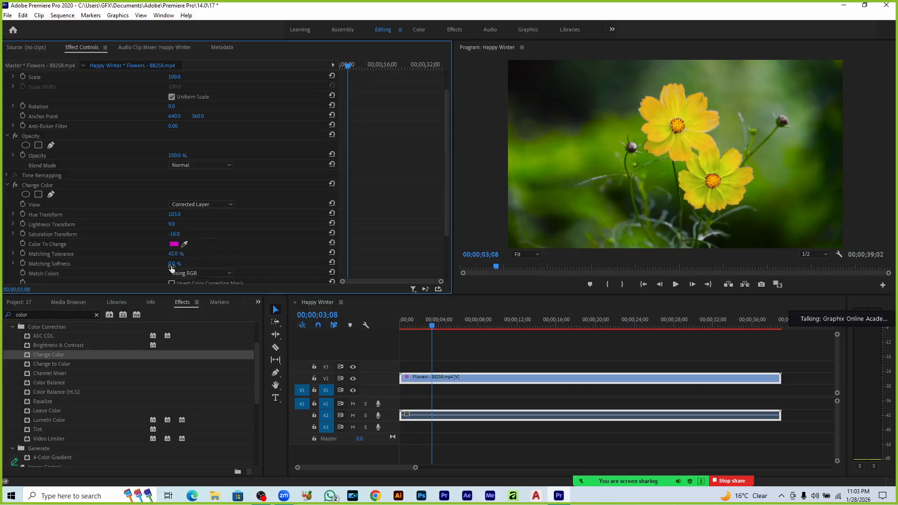
left_click_drag(173, 264, 194, 264)
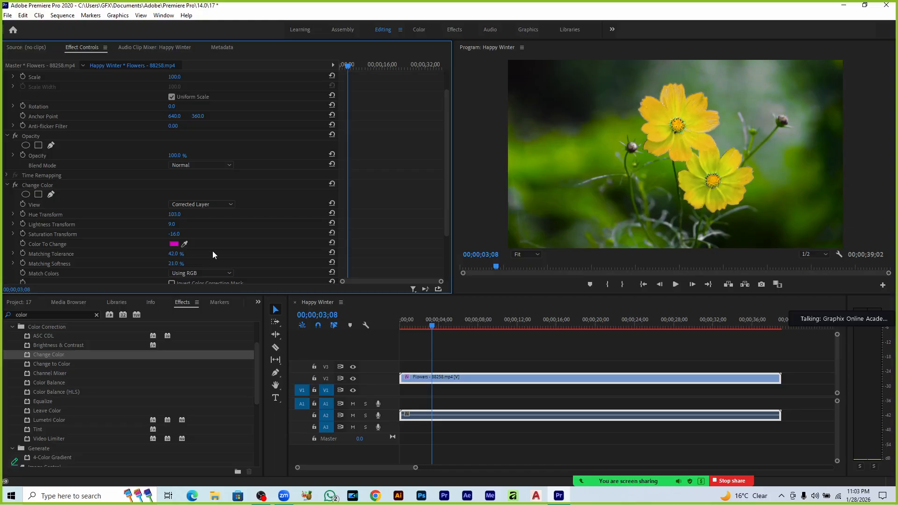
Match colors using hue and set Hue Transform to 42, Lightness Transform to 18, Saturation Transform to -34 and Matching Tolerance to 0%
left_click(215, 274)
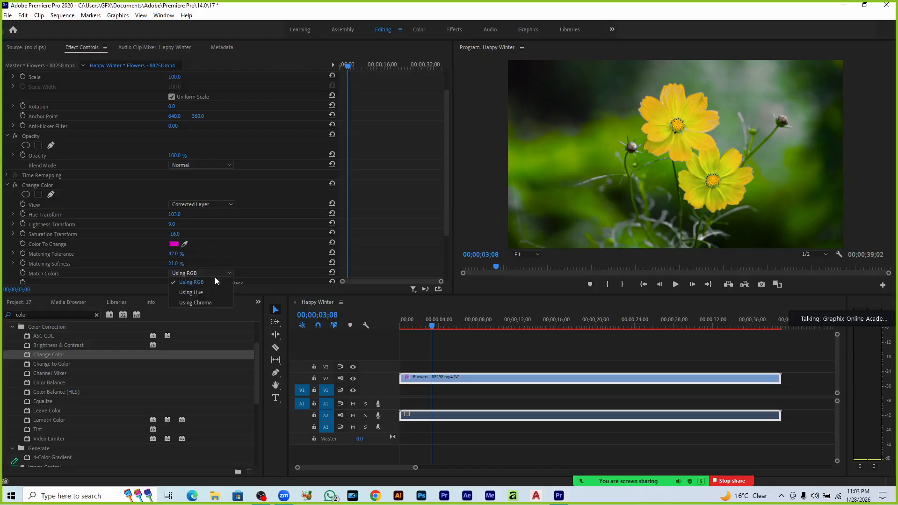
left_click(208, 293)
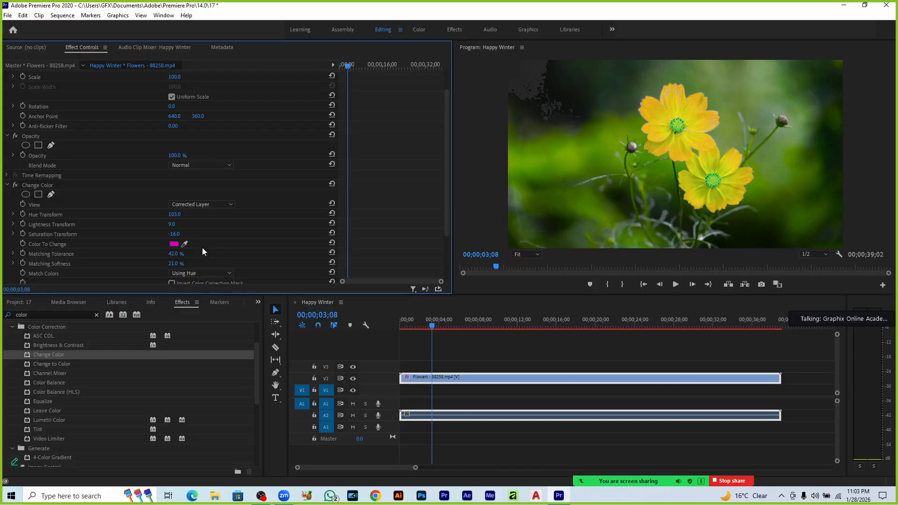
mouse_move(176, 236)
left_mouse_down()
mouse_move(174, 217)
mouse_move(139, 217)
mouse_move(182, 224)
left_mouse_up()
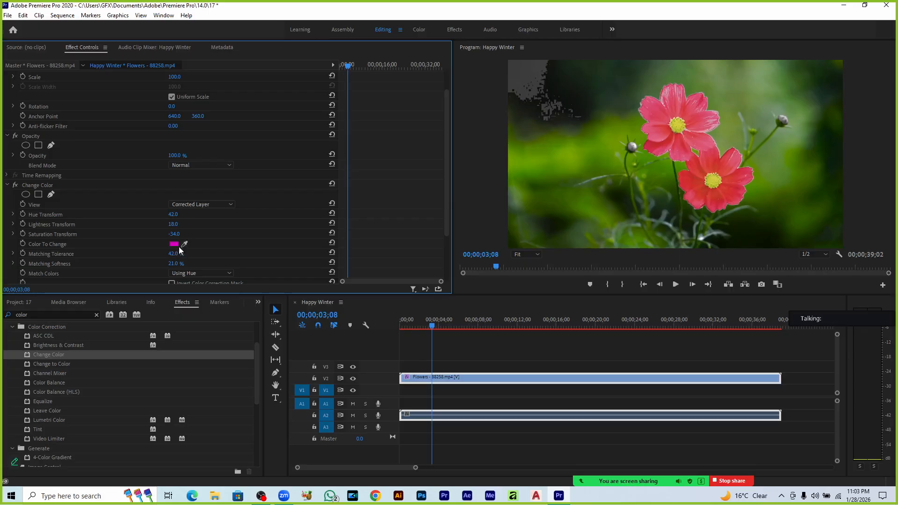
left_click_drag(182, 249, 163, 253)
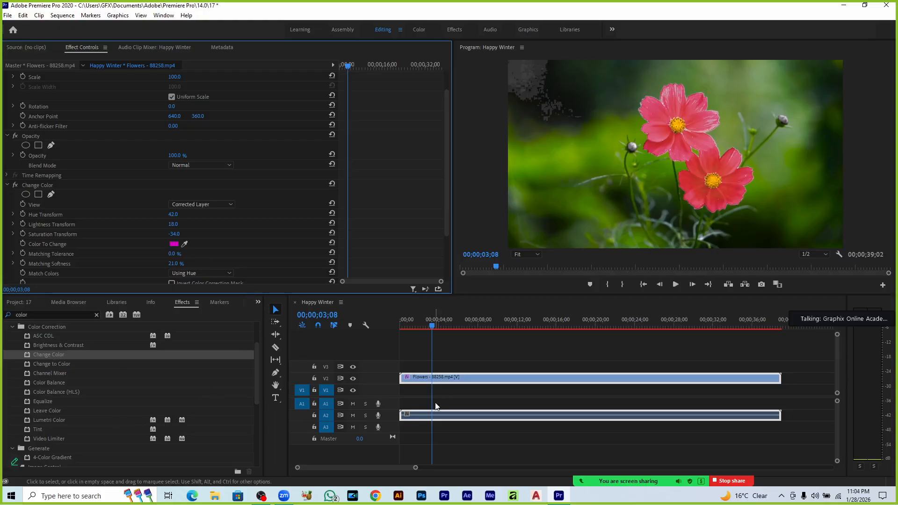
Delete the Change Color effect from the Flowers clip
left_click(35, 184)
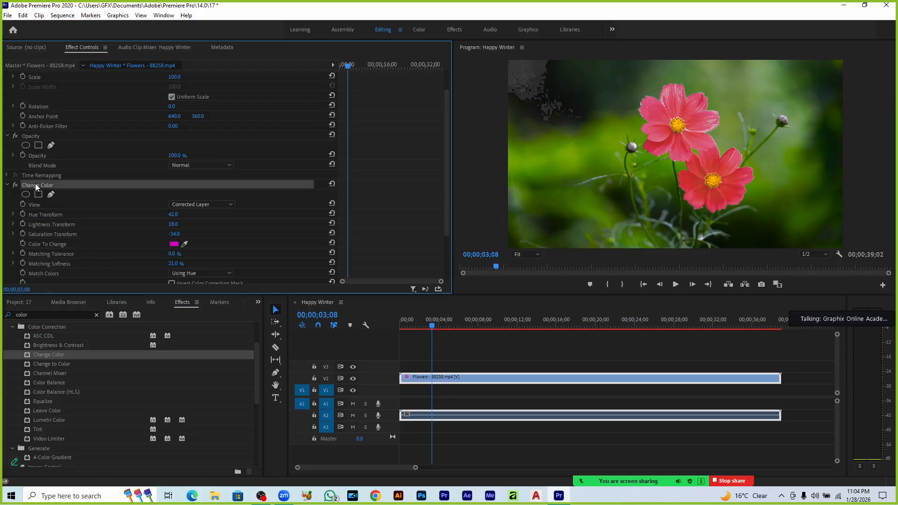
key("Delete")
Apply Change to Color to the Flowers clip, sampling the magenta petals as From and the background green as To
left_click_drag(55, 362, 436, 377)
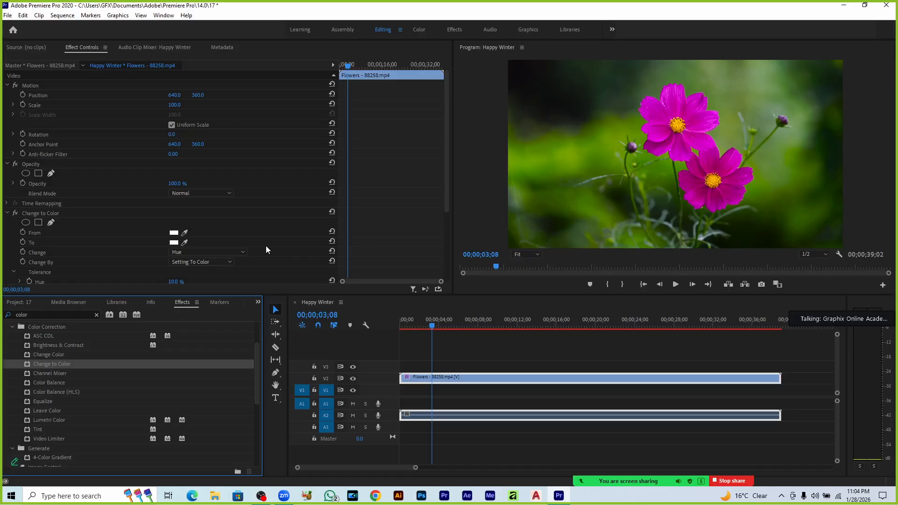
left_click(185, 233)
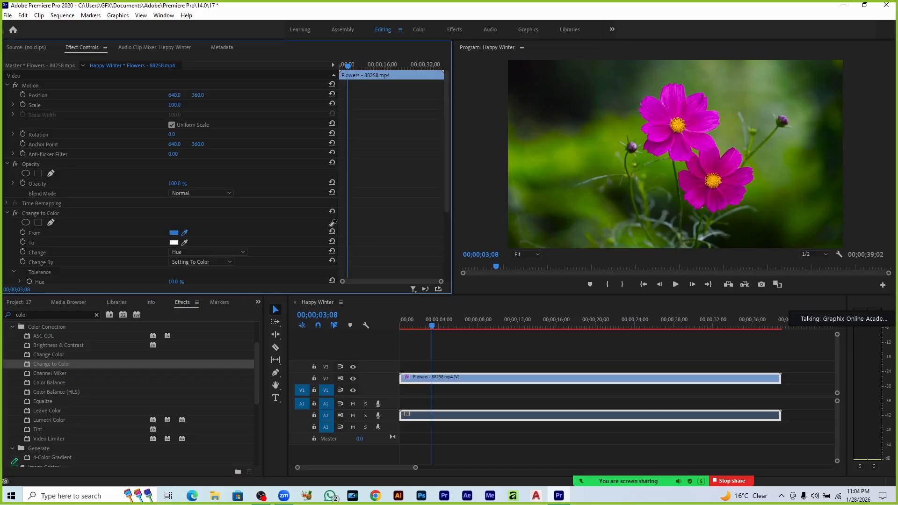
left_click(664, 122)
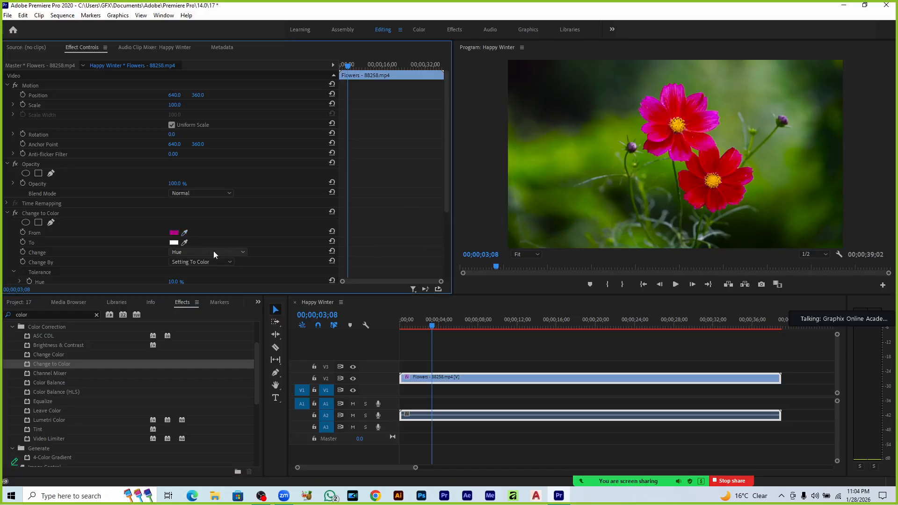
left_click(184, 242)
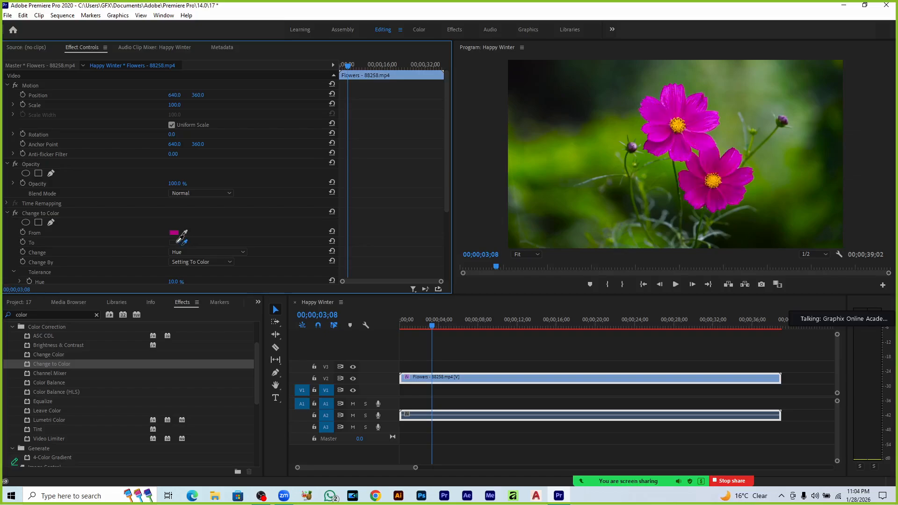
left_click(576, 186)
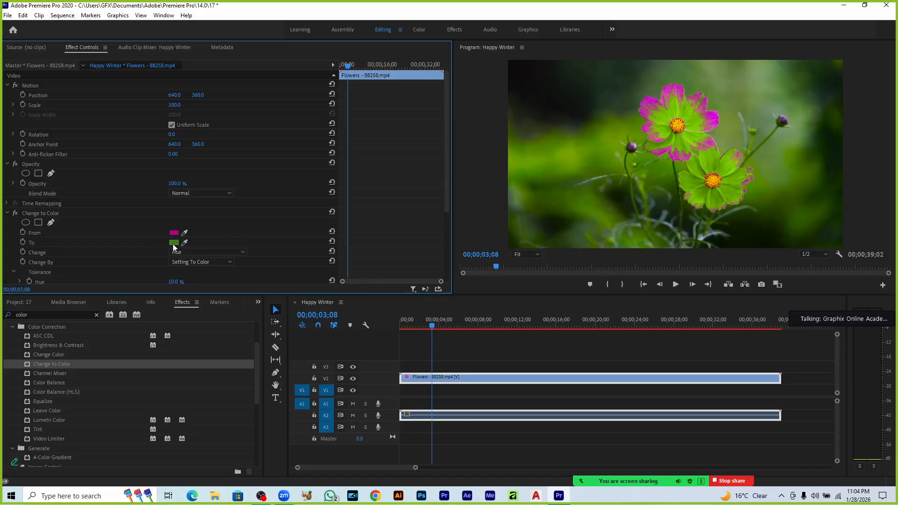
Set the Hue tolerance of Change to Color to 50%
scroll(204, 280, "down", 1)
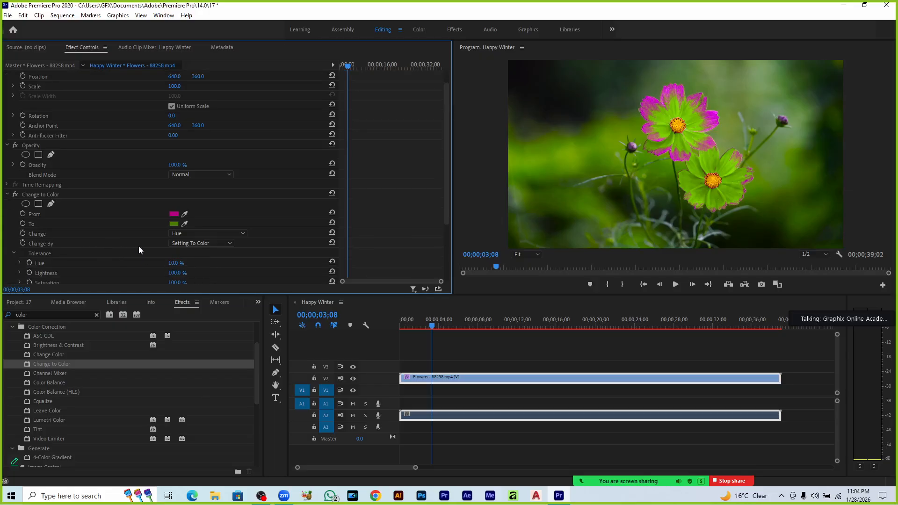
left_click(181, 244)
left_click(180, 243)
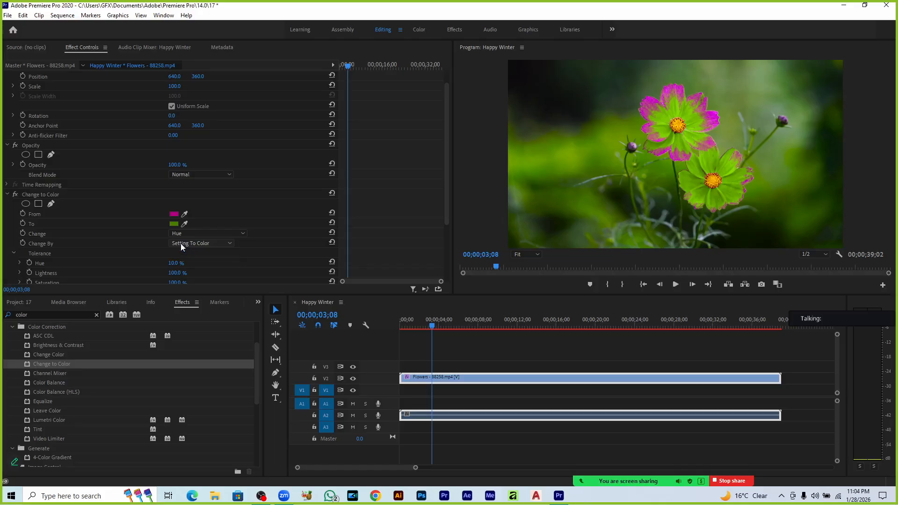
mouse_move(172, 265)
left_mouse_down()
mouse_move(190, 265)
mouse_move(163, 265)
left_mouse_up()
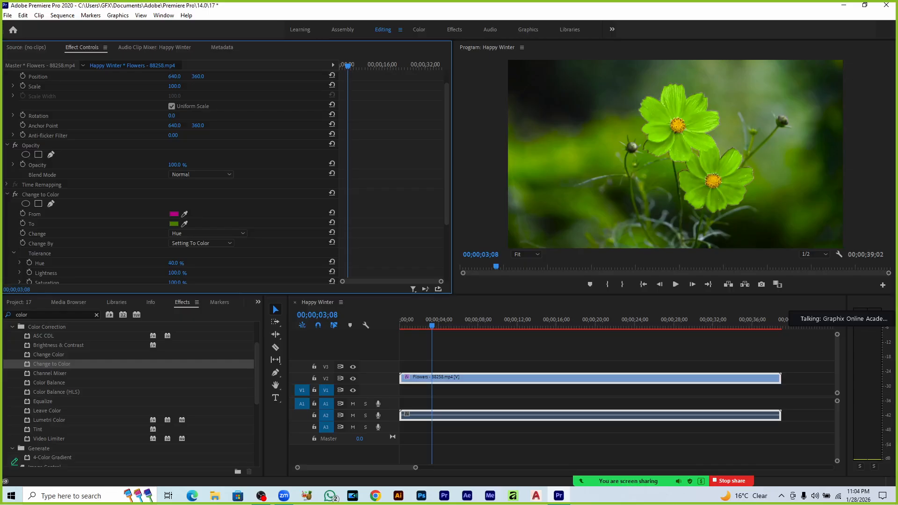
Deselect the clip and play the sequence for a few seconds to check the green petals
left_click(567, 363)
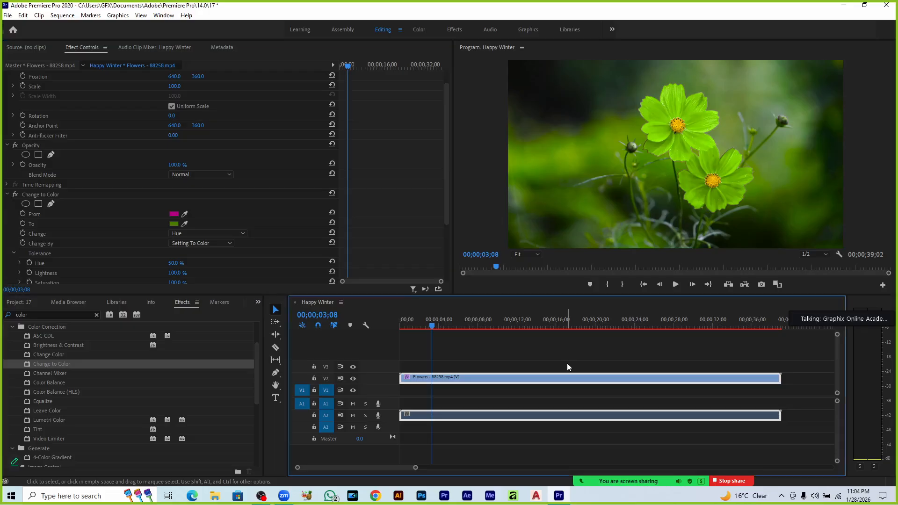
key("space")
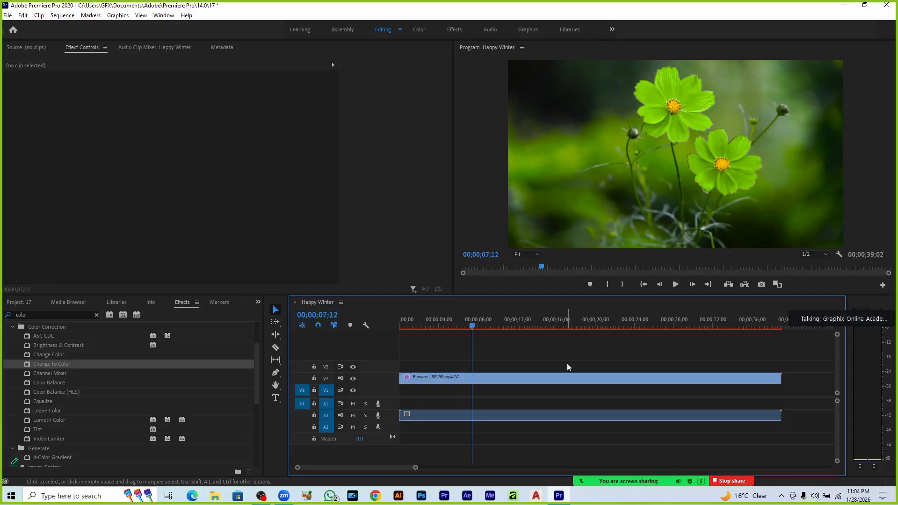
key("space")
Change the To color of the Flowers clip's Change to Color effect to dark blue 081F69
left_click(555, 377)
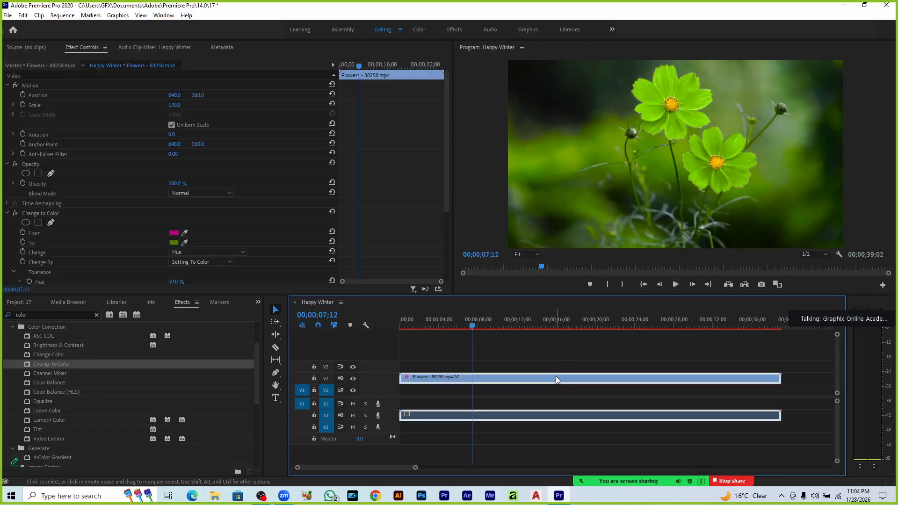
left_click(173, 242)
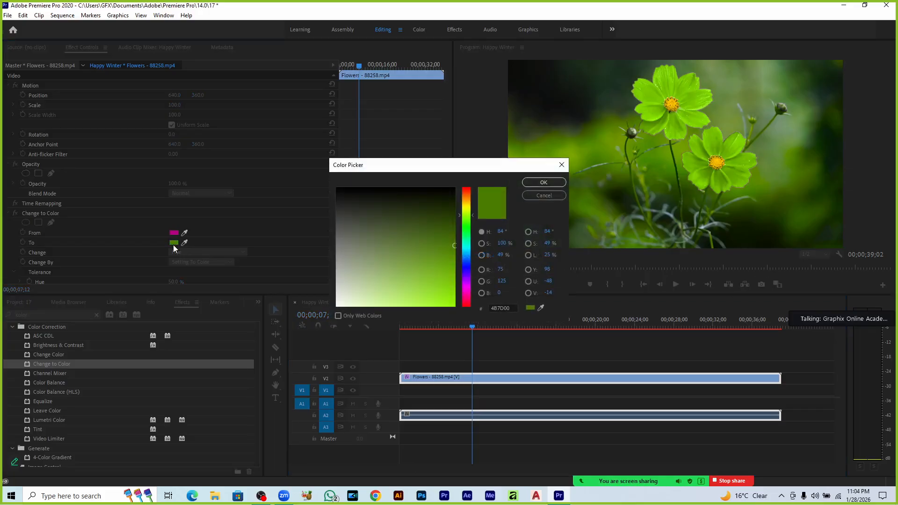
left_click(467, 261)
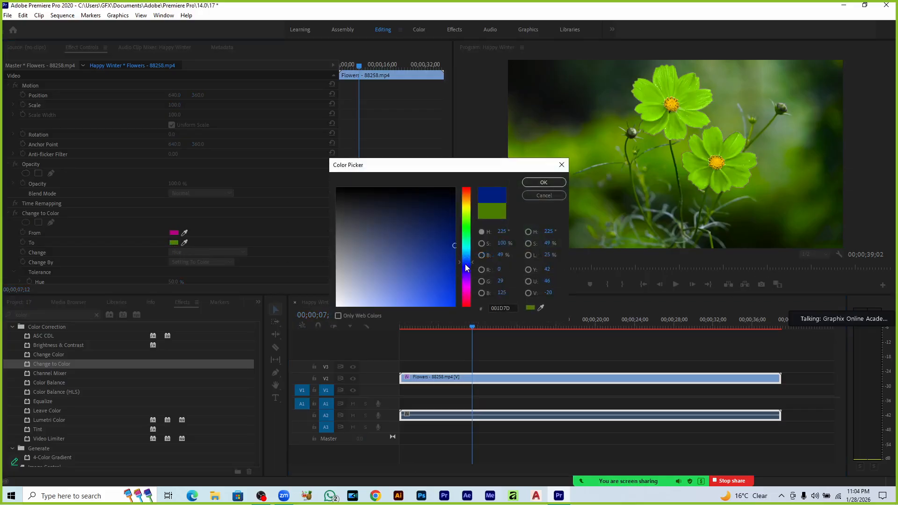
left_click(446, 236)
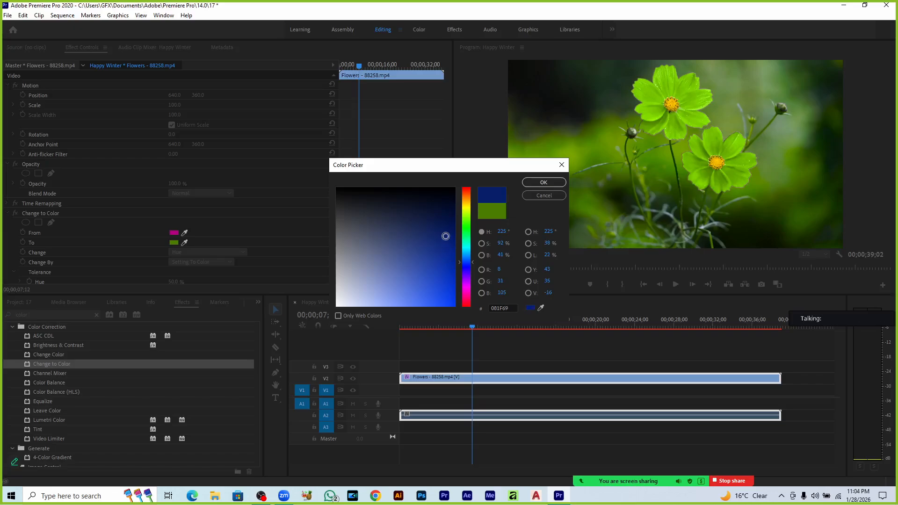
left_click(534, 185)
Play back the Happy Winter sequence to review the blue flowers and stop the playback
key("space")
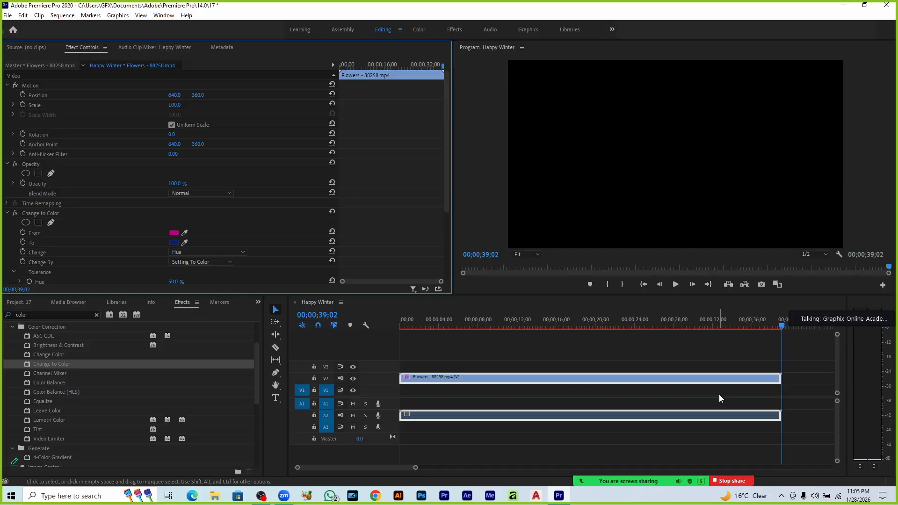
key("space")
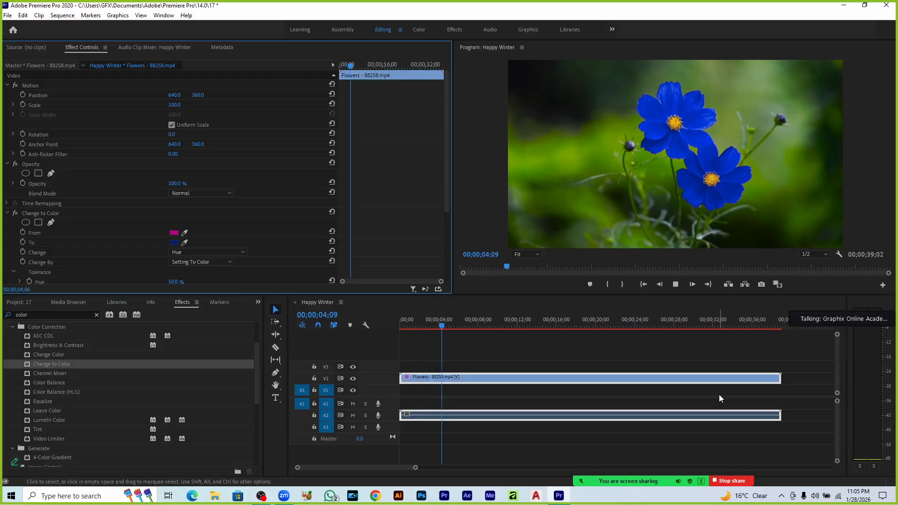
key("space")
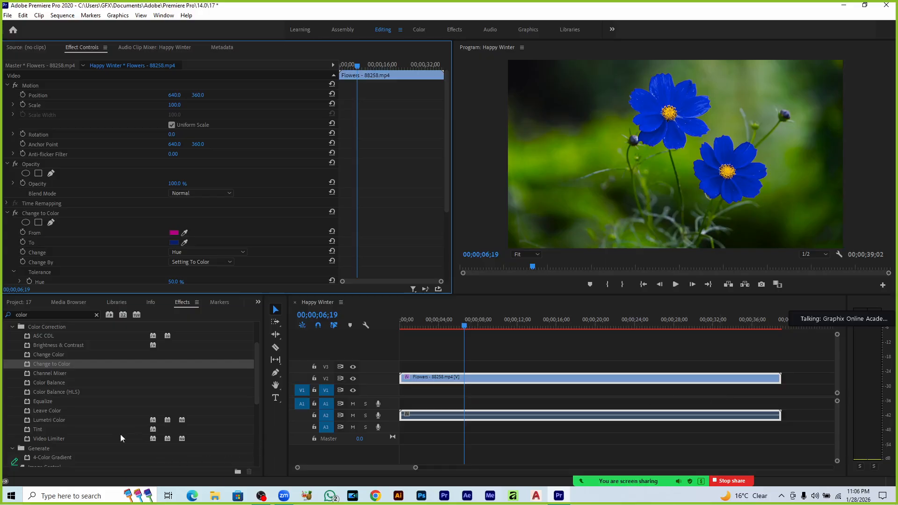
Enable keyframing for the To and Change properties of the Flowers clip's Change to Color effect at 00;00;00;00
left_click(67, 429)
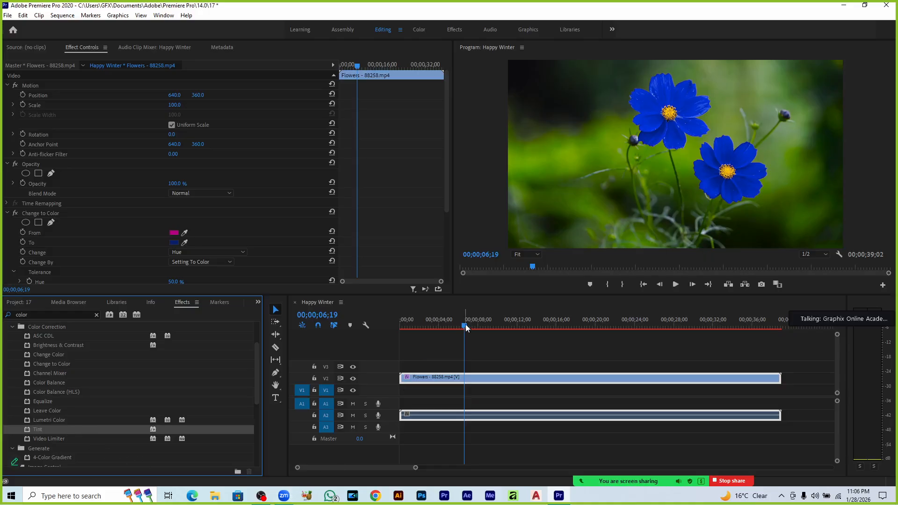
left_click_drag(465, 324, 388, 339)
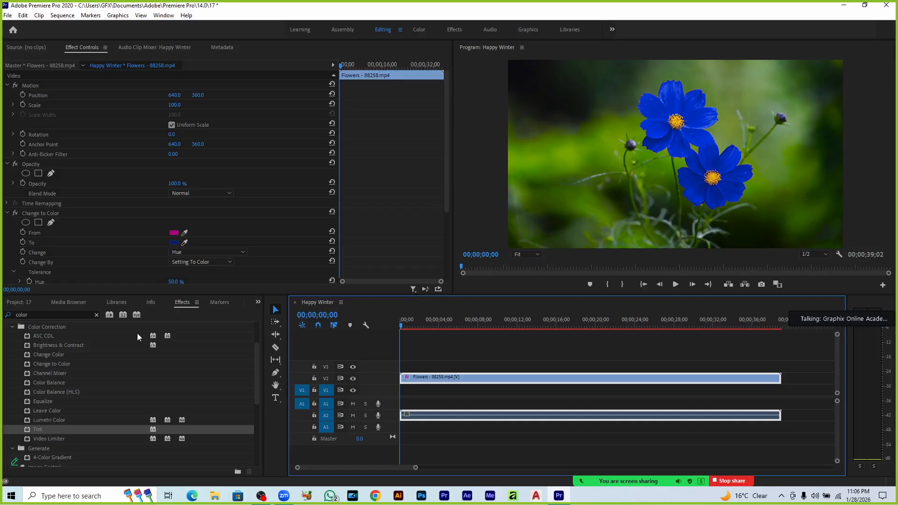
left_click(22, 242)
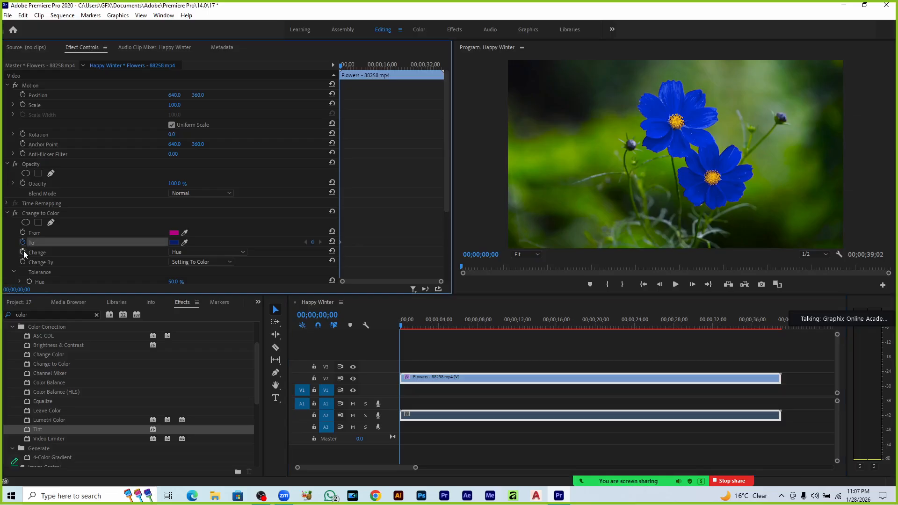
left_click(22, 252)
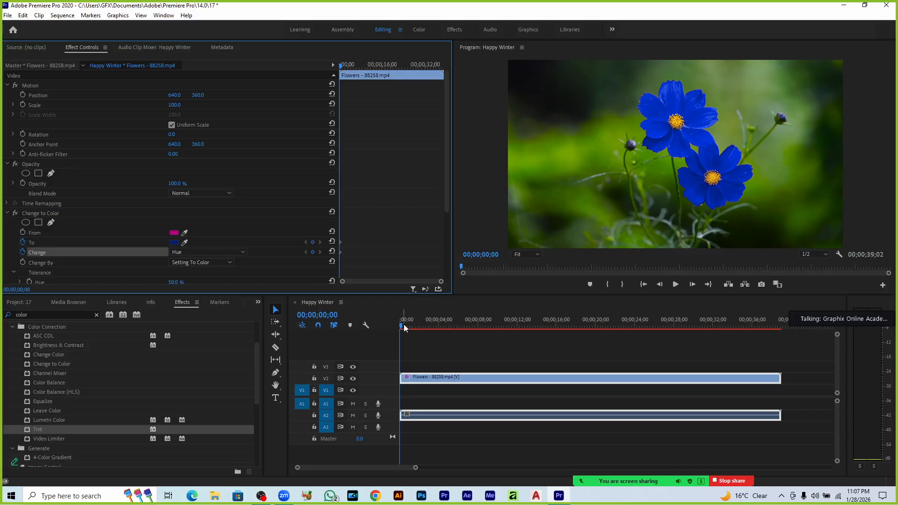
Add a To color keyframe at 00;00;04;09 in Change to Color, using yellow E1F220
left_click_drag(402, 328, 444, 327)
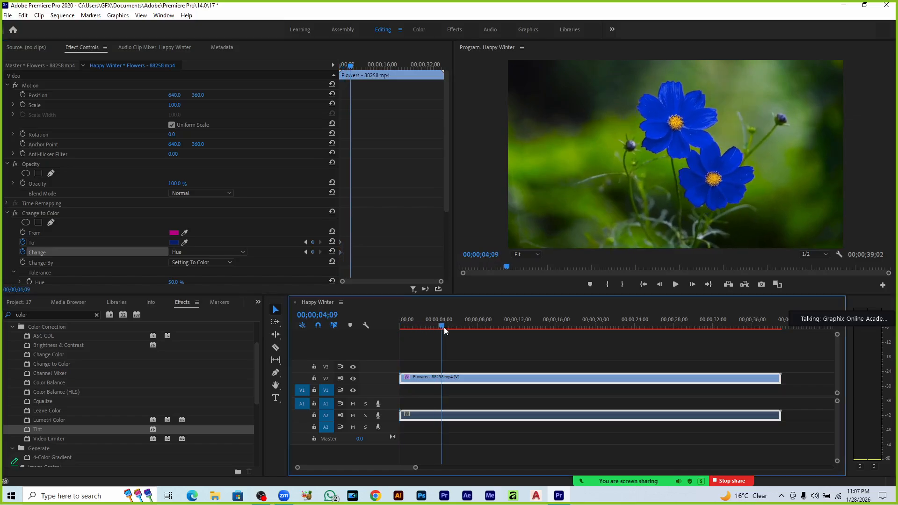
left_click(174, 243)
left_click(466, 209)
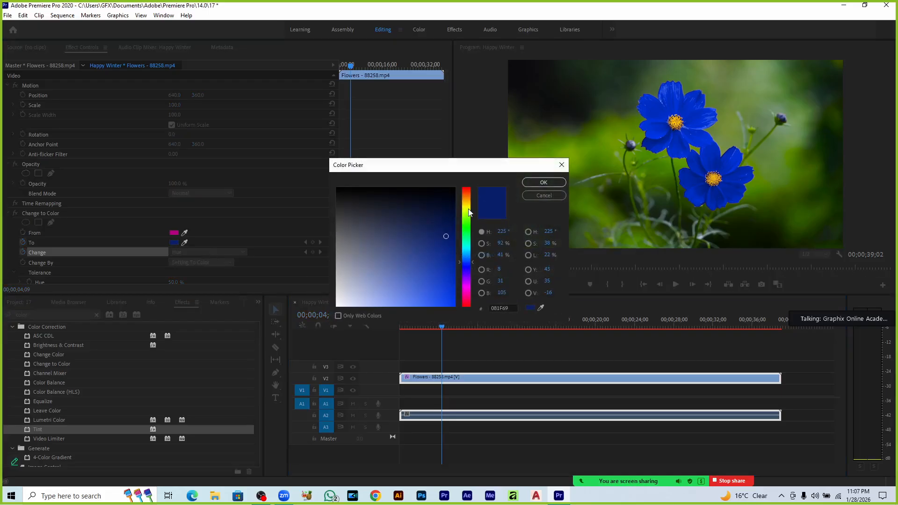
left_click(438, 300)
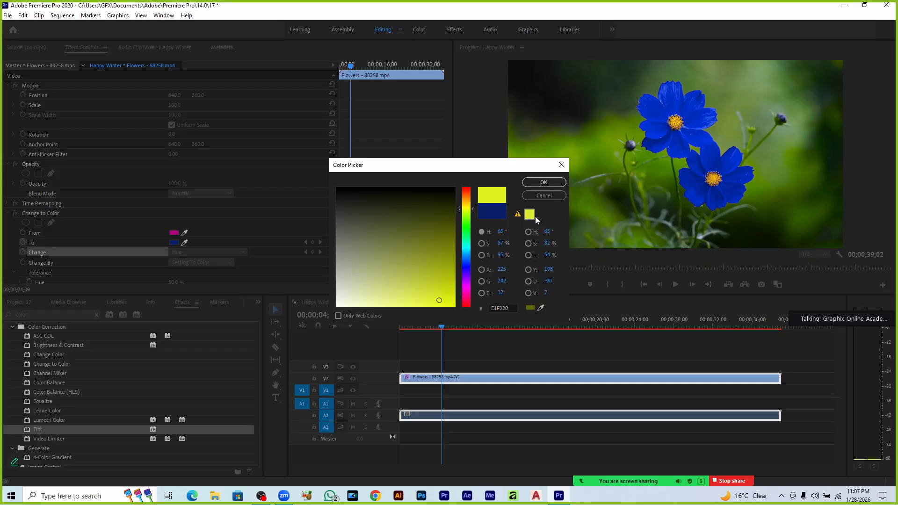
left_click(537, 185)
Deselect the clip, play the sequence from the start to check the blue-to-yellow change, and return to the first frame
left_click(579, 348)
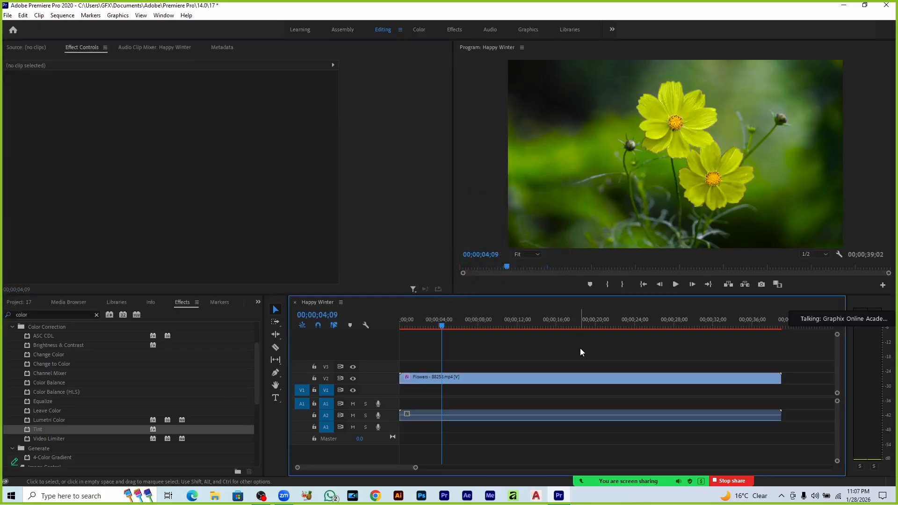
key("Home")
key("space")
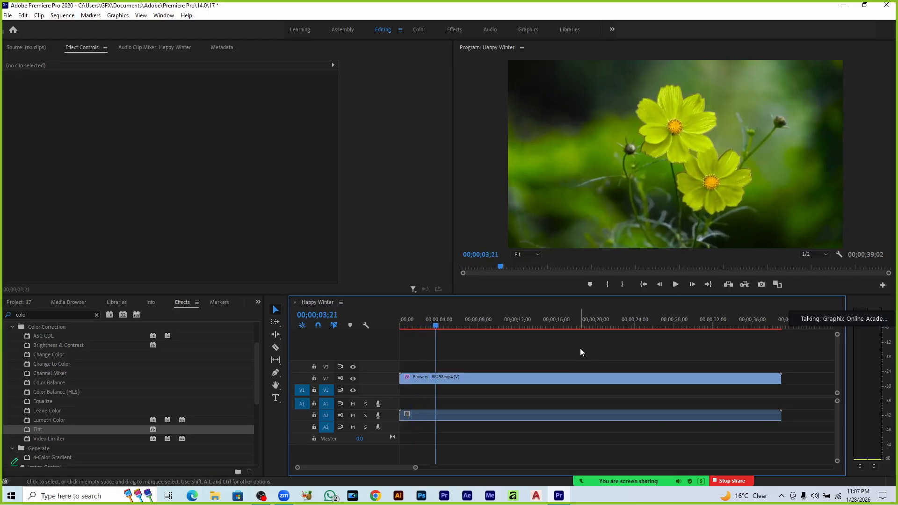
key("space")
key("Home")
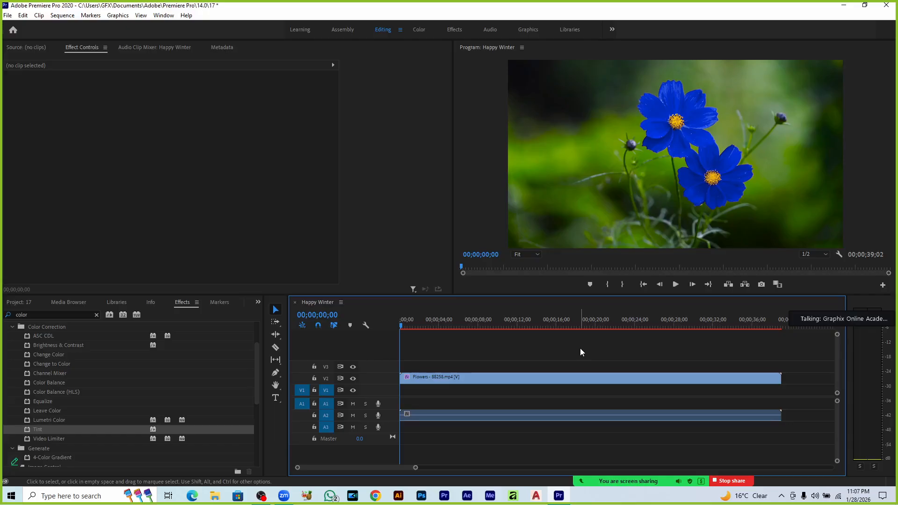
Review the petal color animation in the maximized Program monitor, restore the layout and replay the opening seconds
key("grave")
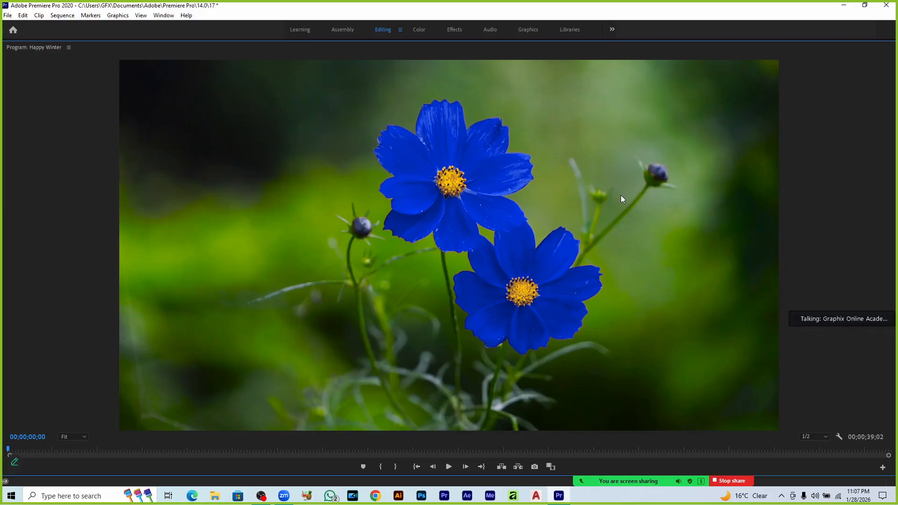
key("space")
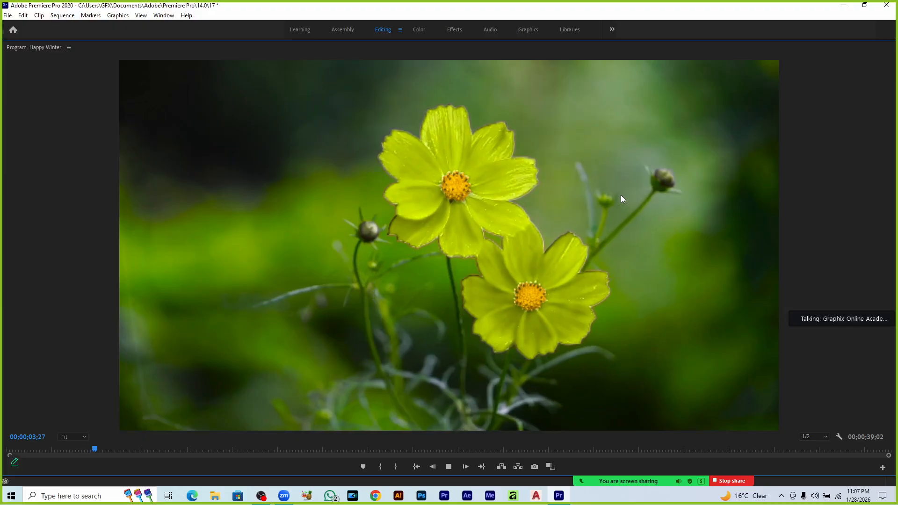
key("space")
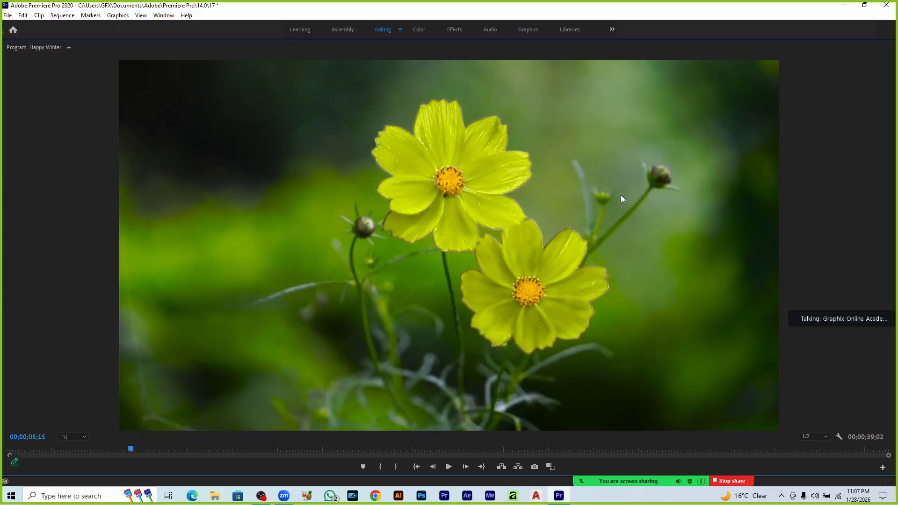
key("grave")
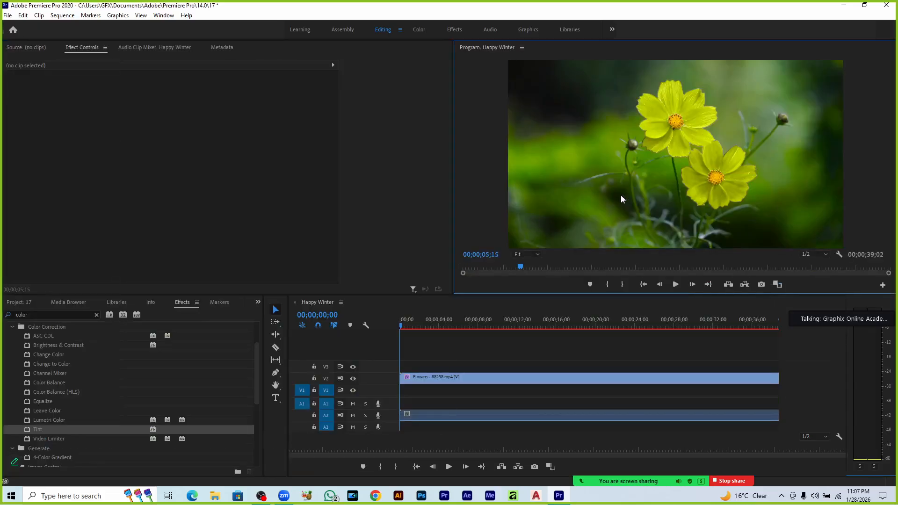
key("Home")
key("space")
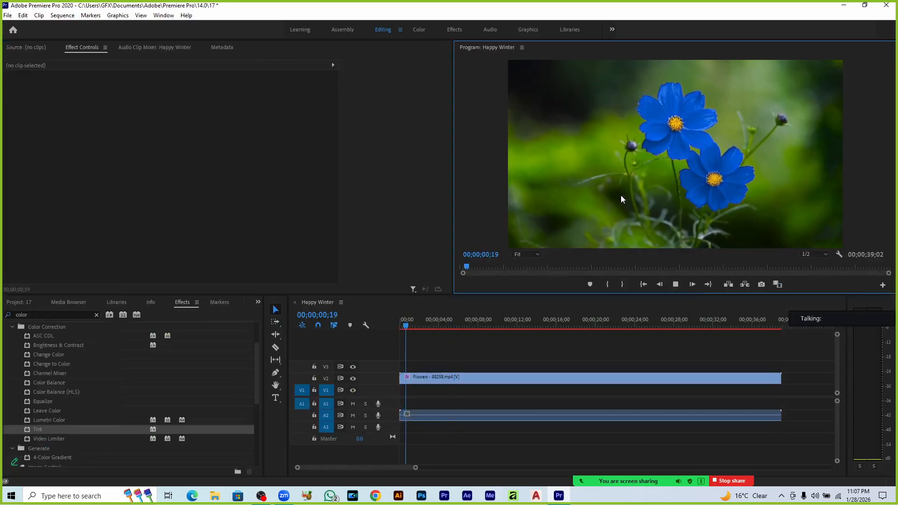
key("space")
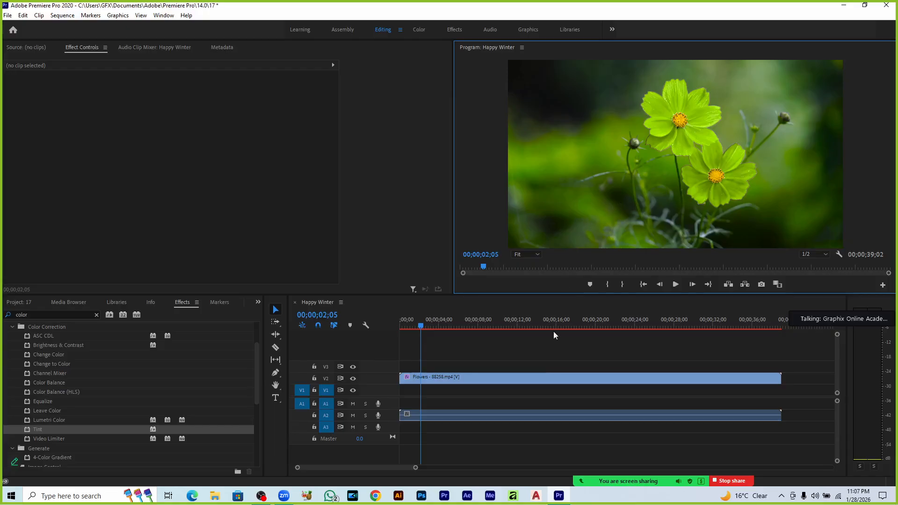
Add a third To color keyframe at 00;00;07;21 on the Flowers clip's Change to Color effect, using red F22020
left_click(524, 377)
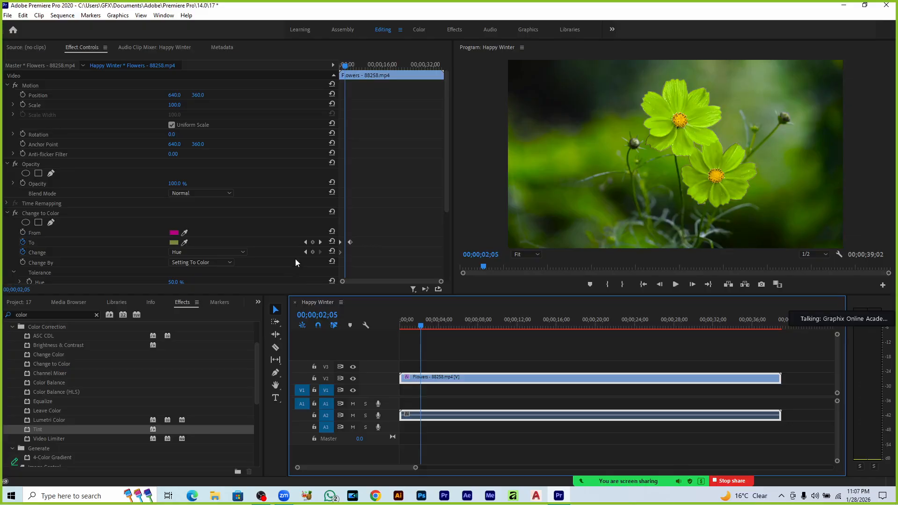
left_click(321, 242)
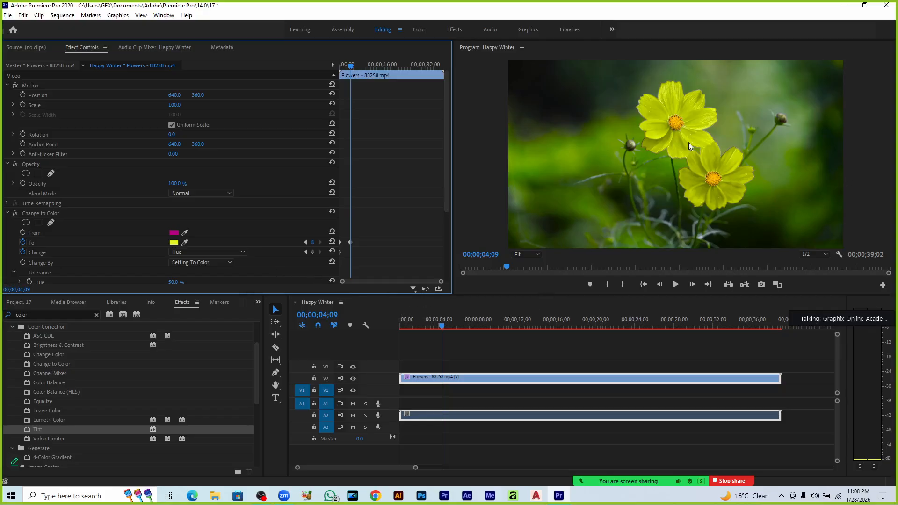
left_click_drag(443, 327, 475, 327)
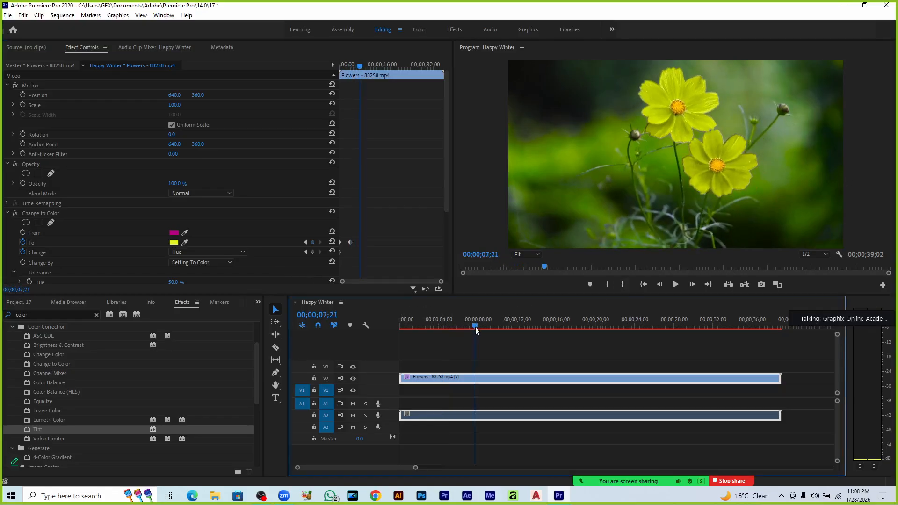
left_click(173, 242)
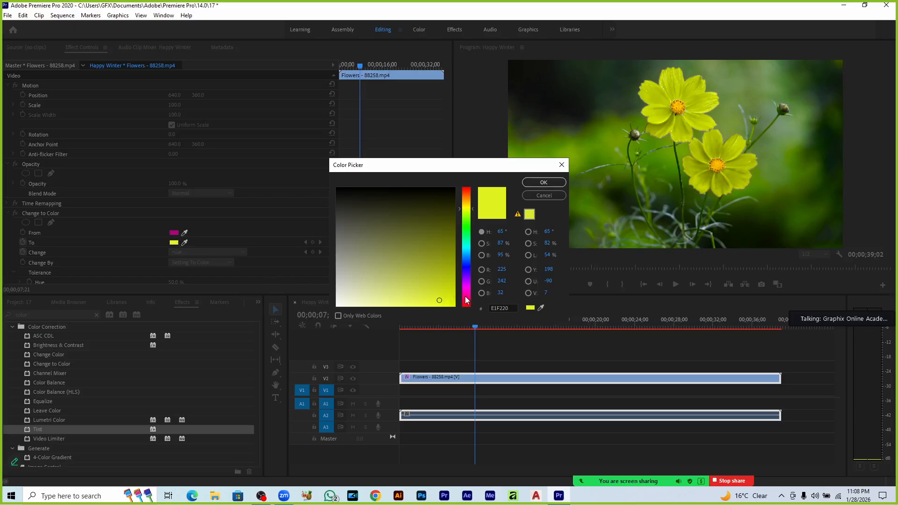
left_click_drag(464, 295, 479, 326)
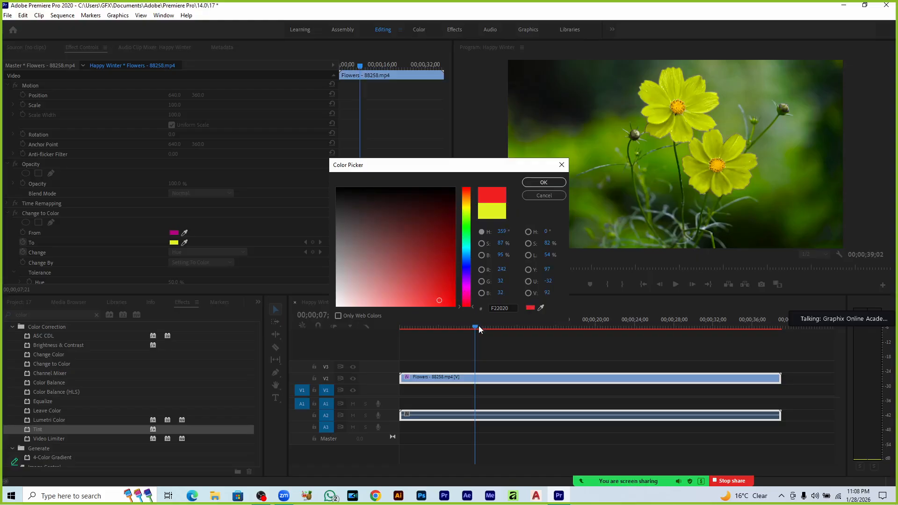
left_click(525, 185)
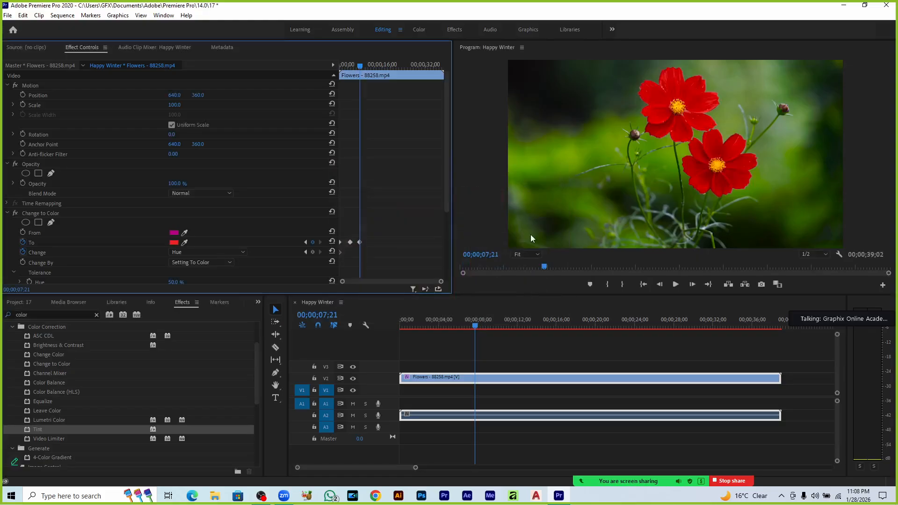
Review the blue, yellow and red animation from the start in the maximized Program monitor, restore the layout and briefly replay the opening
left_click(341, 335)
key("Home")
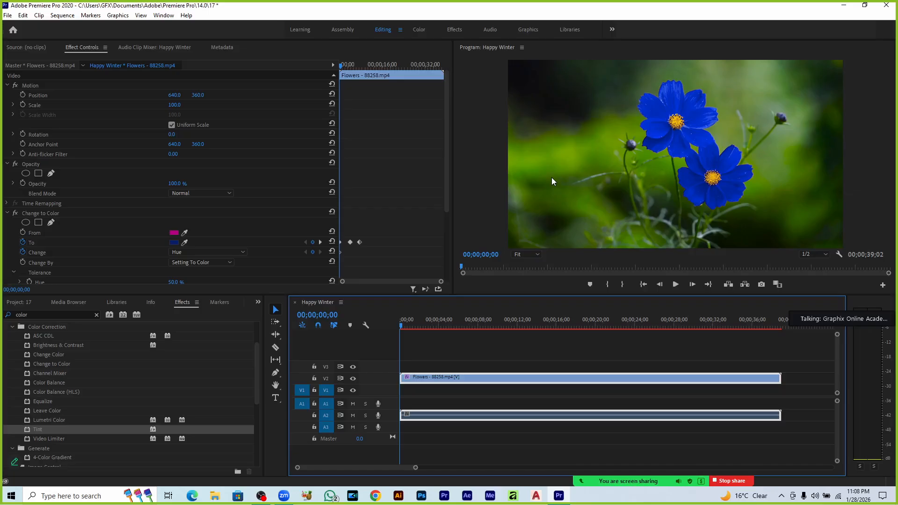
key("grave")
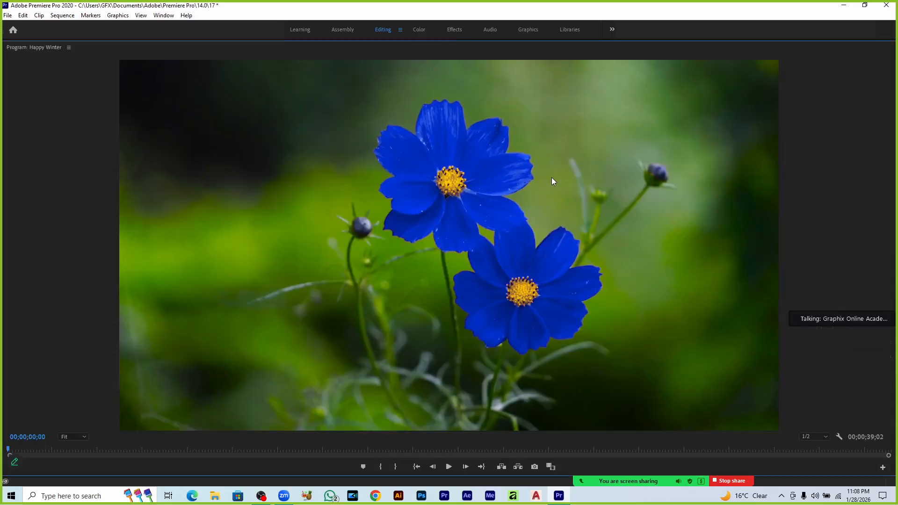
key("space")
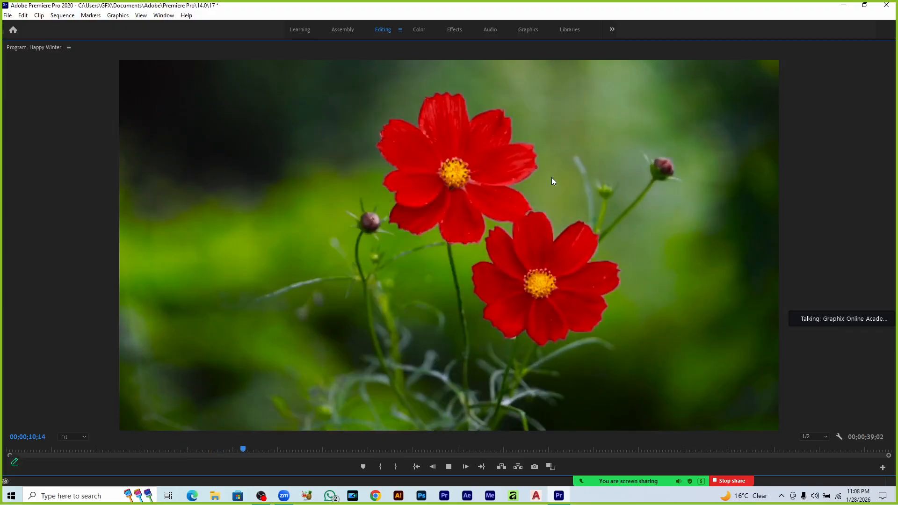
key("grave")
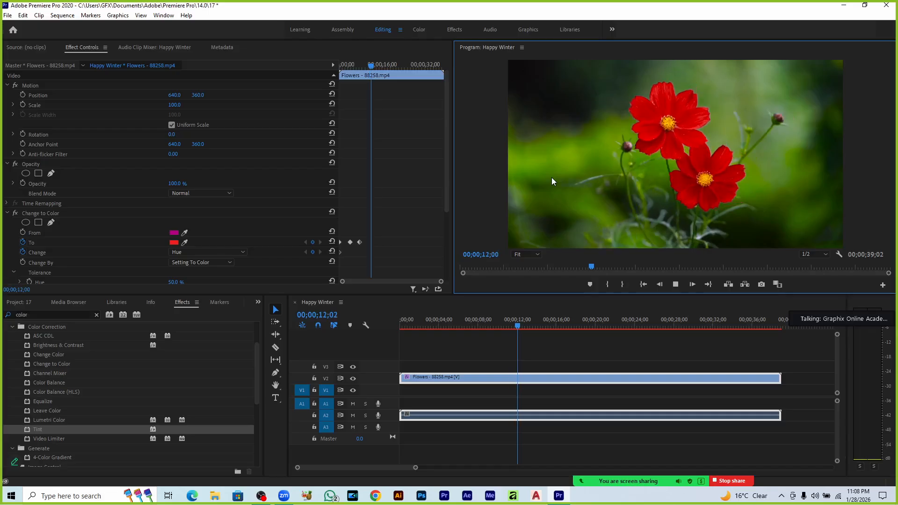
key("space")
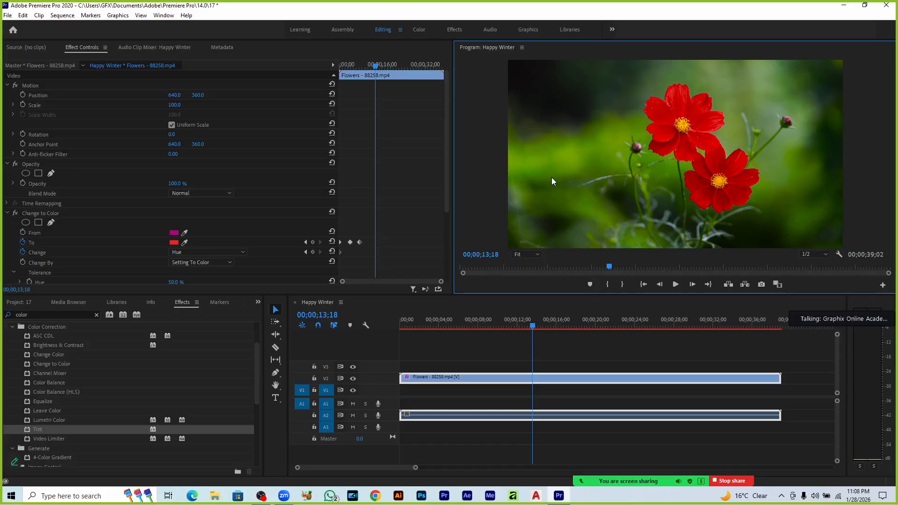
key("Home")
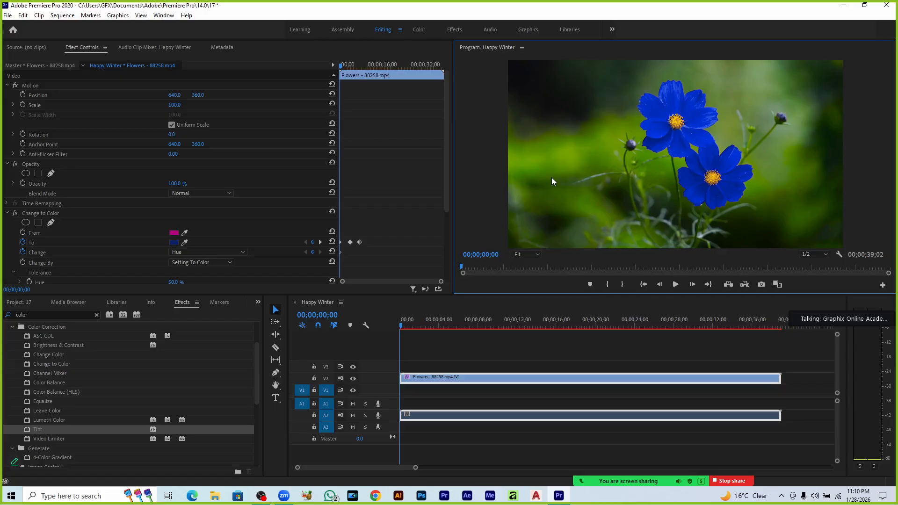
key("space")
key("space")
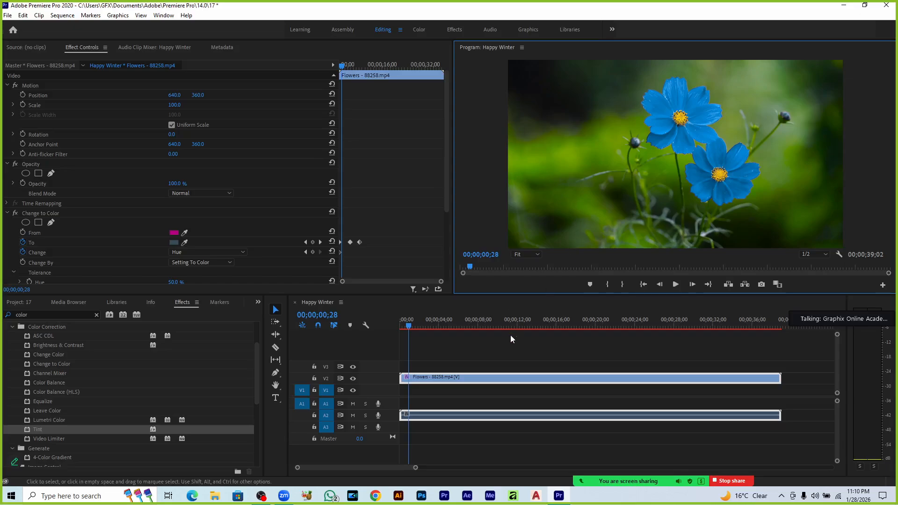
Delete the Flowers clip from the timeline and place Happy Winter.mp4 at the start of tracks V1 and A1
left_click_drag(508, 339, 591, 450)
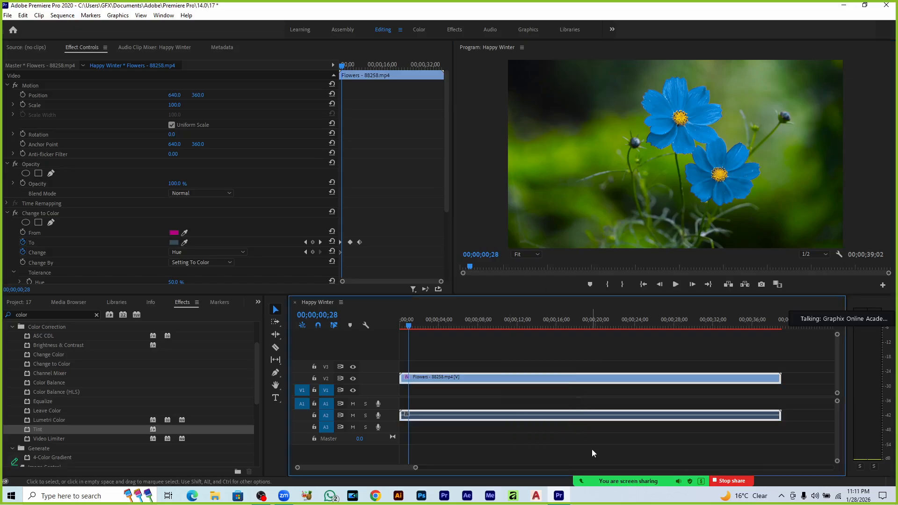
key("Delete")
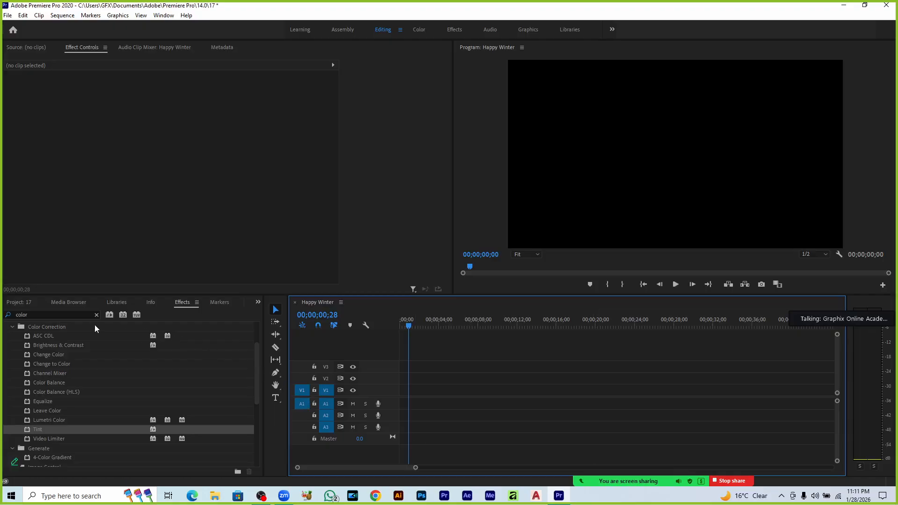
left_click(32, 303)
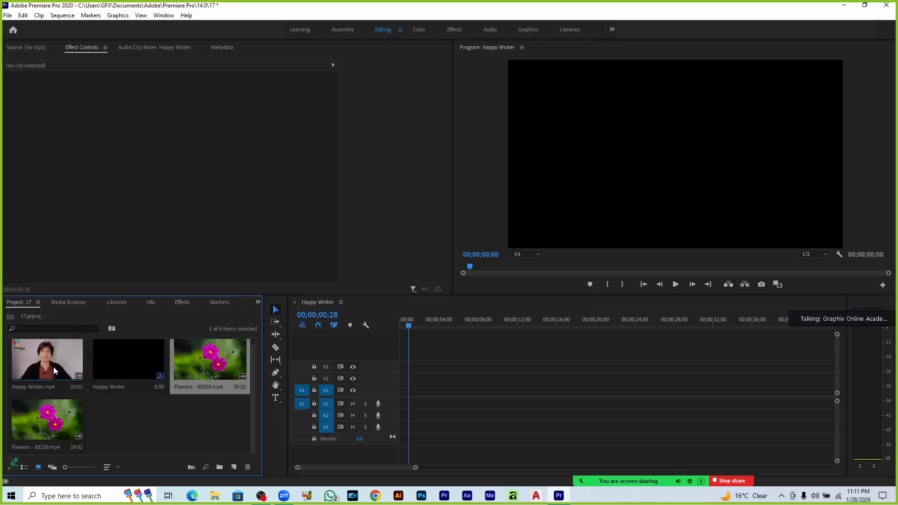
left_click_drag(56, 369, 394, 396)
left_click(473, 267)
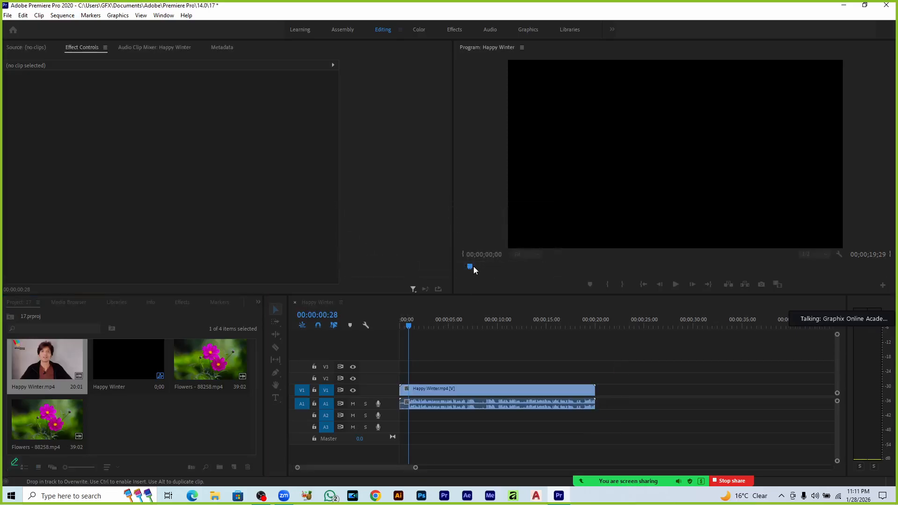
Find the Turbulent Displace effect, apply it to the Happy Winter clip on V1 and briefly preview the distortion
left_click(181, 302)
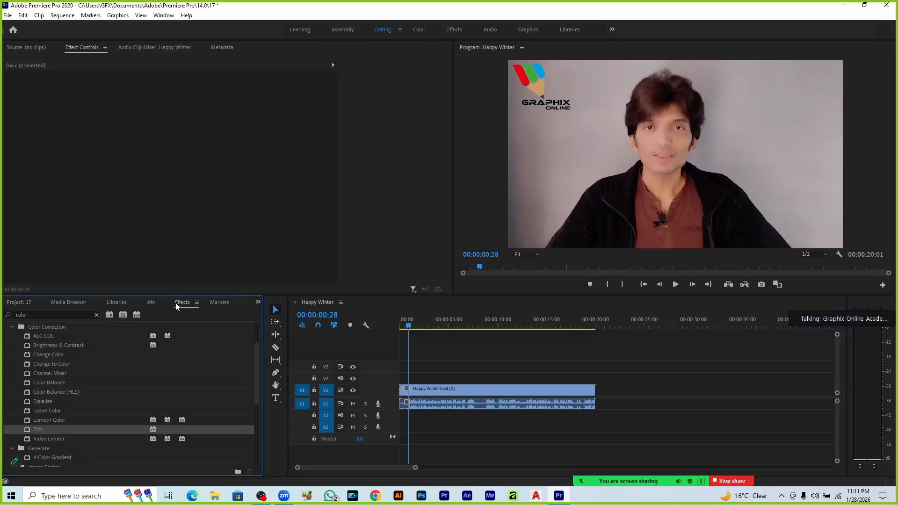
left_click(70, 316)
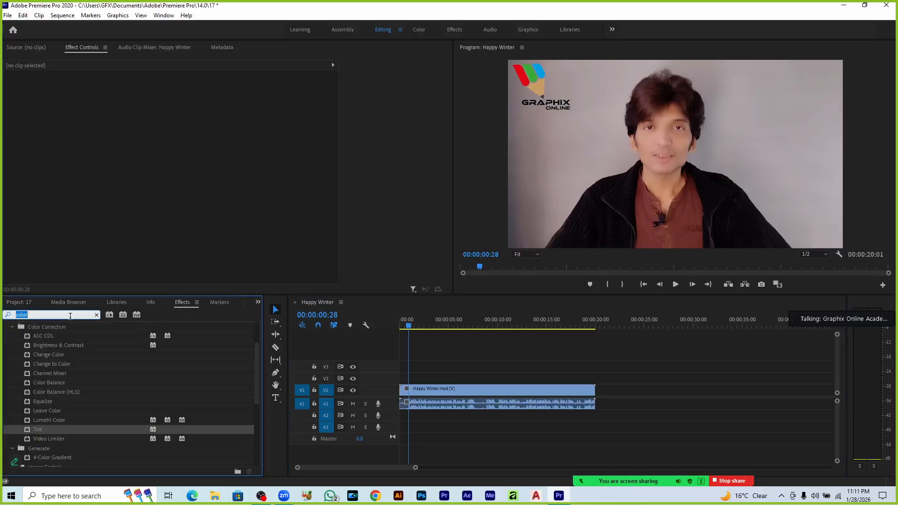
type("tur")
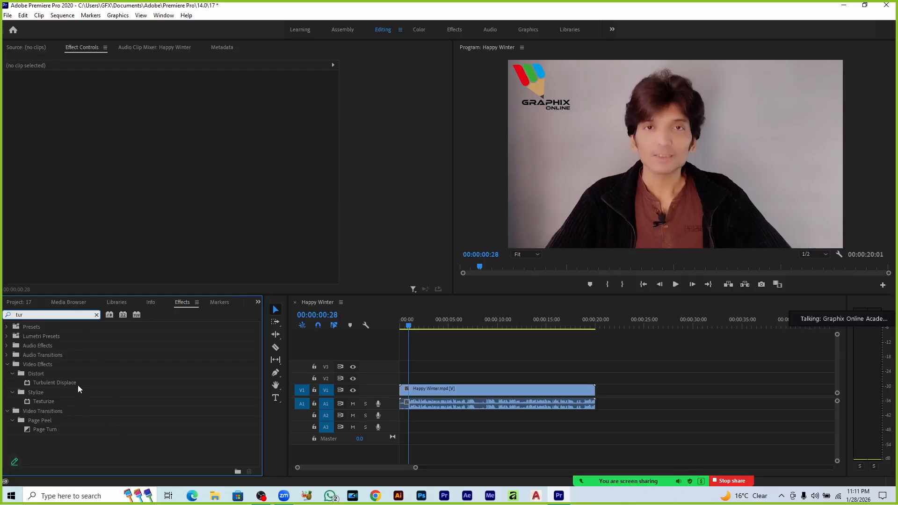
left_click_drag(79, 384, 429, 394)
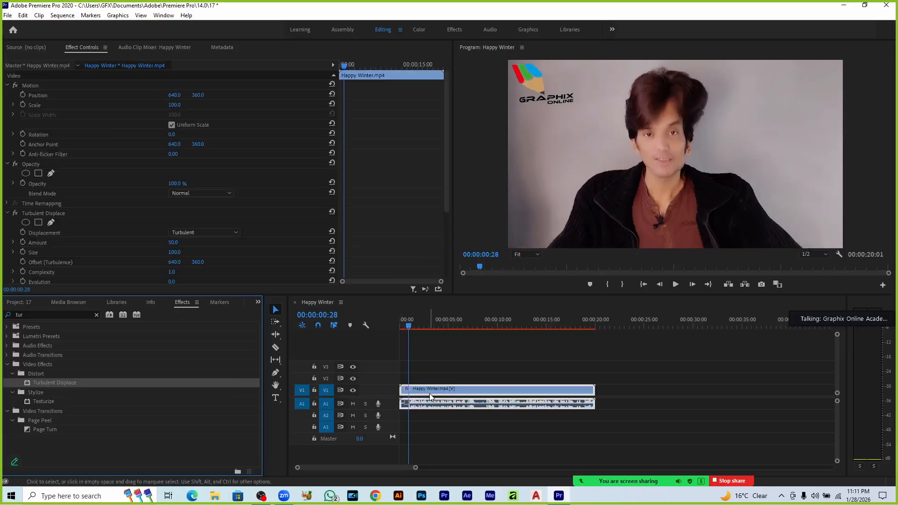
key("space")
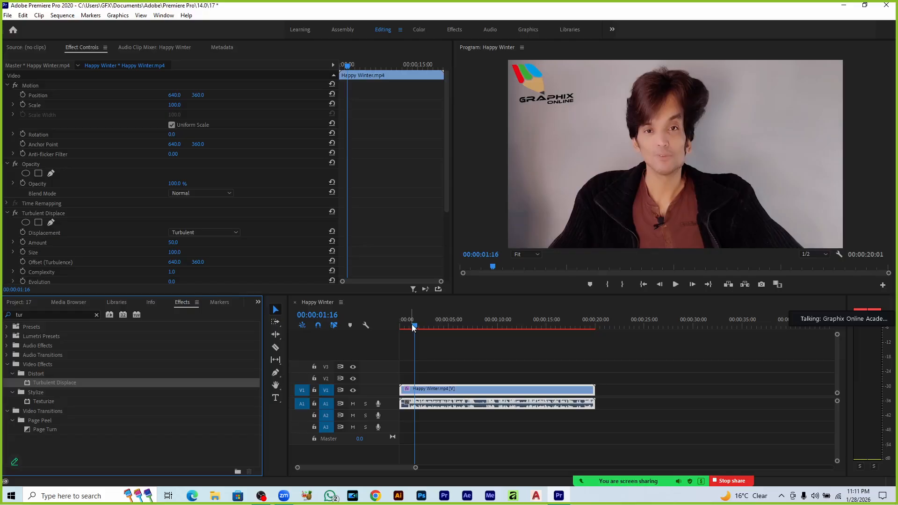
At the start of the Happy Winter clip, try Turbulent Displace's Bulge displacement and set it to Twist
left_click_drag(413, 327, 360, 328)
left_click(189, 230)
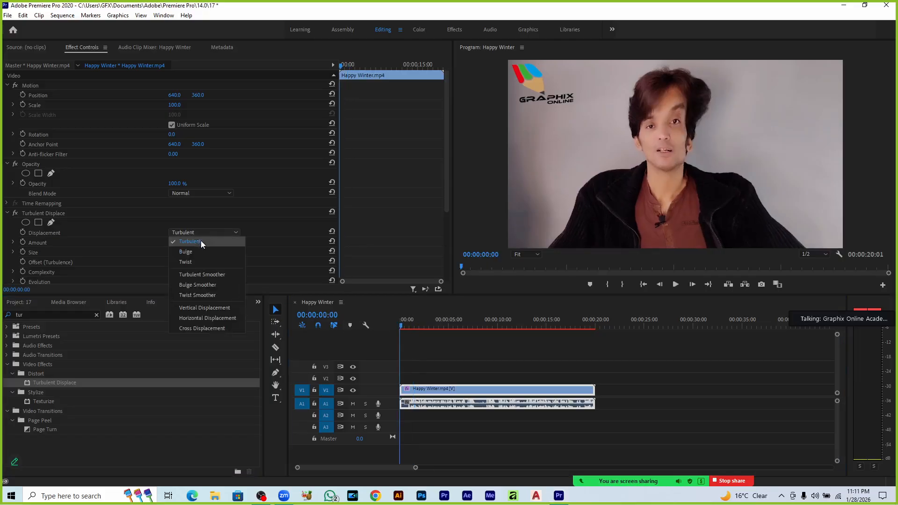
left_click(200, 250)
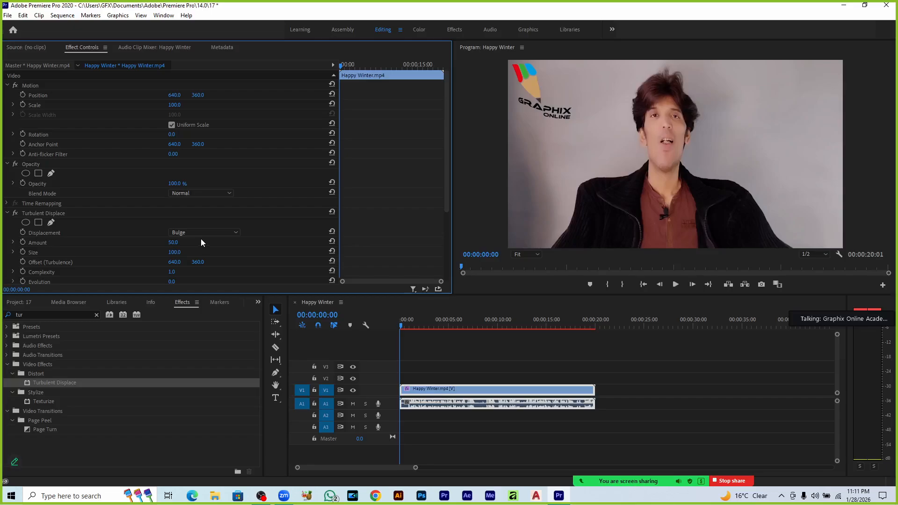
left_click(201, 234)
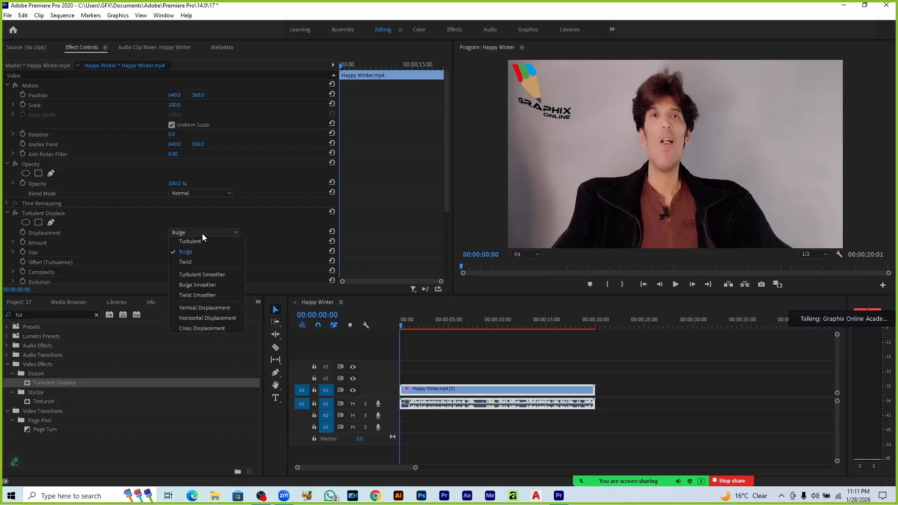
left_click(203, 263)
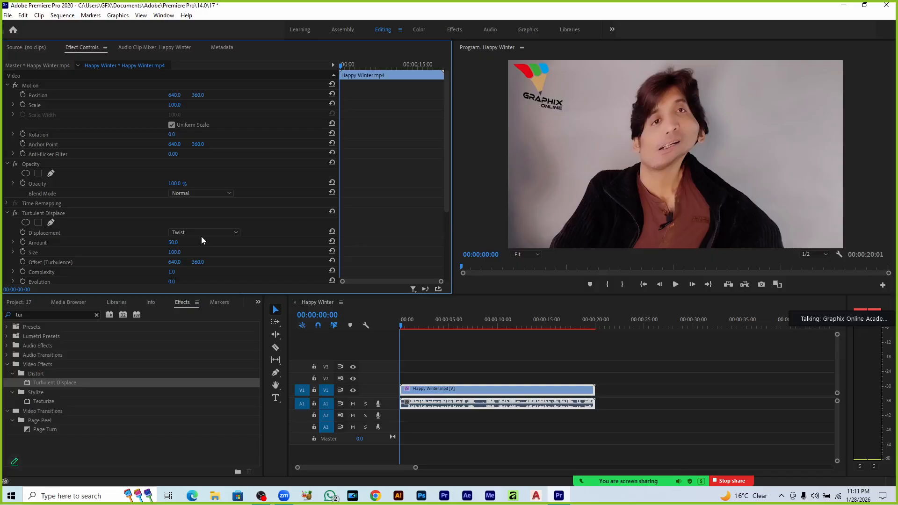
Animate Turbulent Displace's Amount with keyframes of -2.0 at the clip's start and 19.0 at 00:00:01:19
left_click(24, 243)
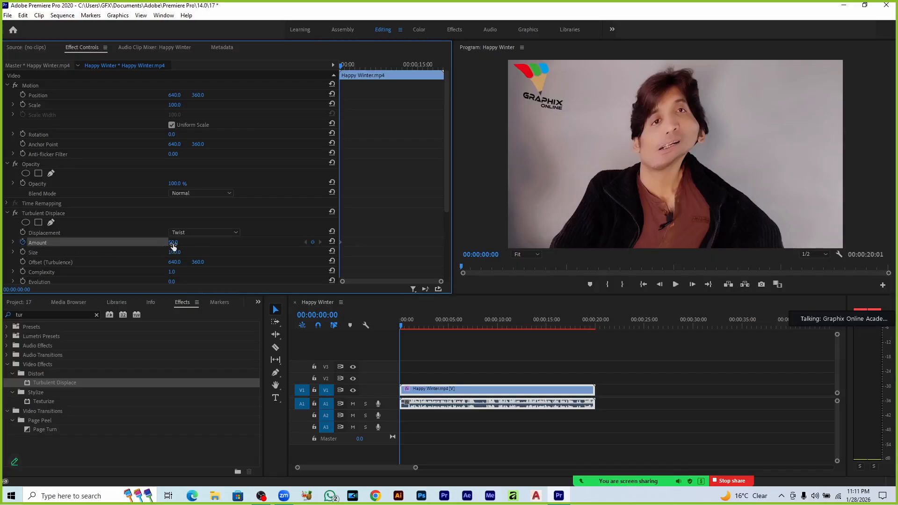
left_click_drag(172, 244, 148, 244)
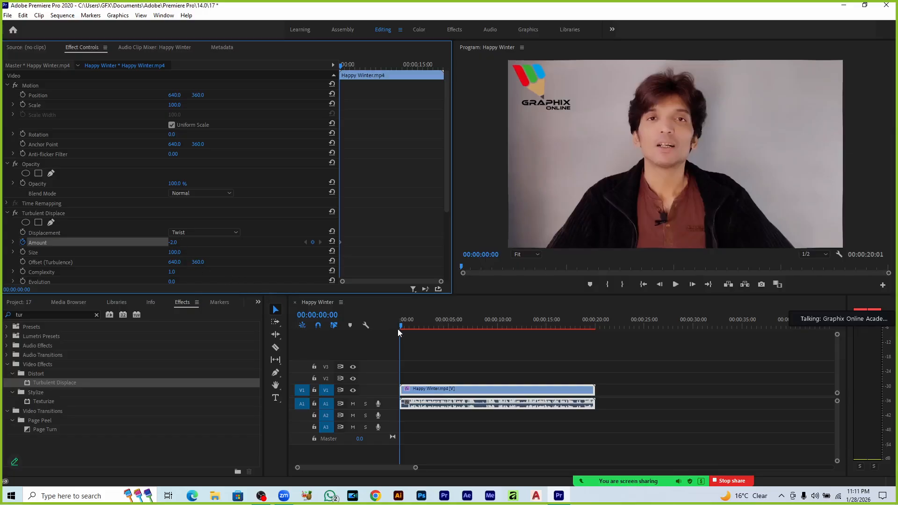
mouse_move(400, 325)
left_mouse_down()
mouse_move(426, 327)
mouse_move(403, 327)
mouse_move(415, 327)
left_mouse_up()
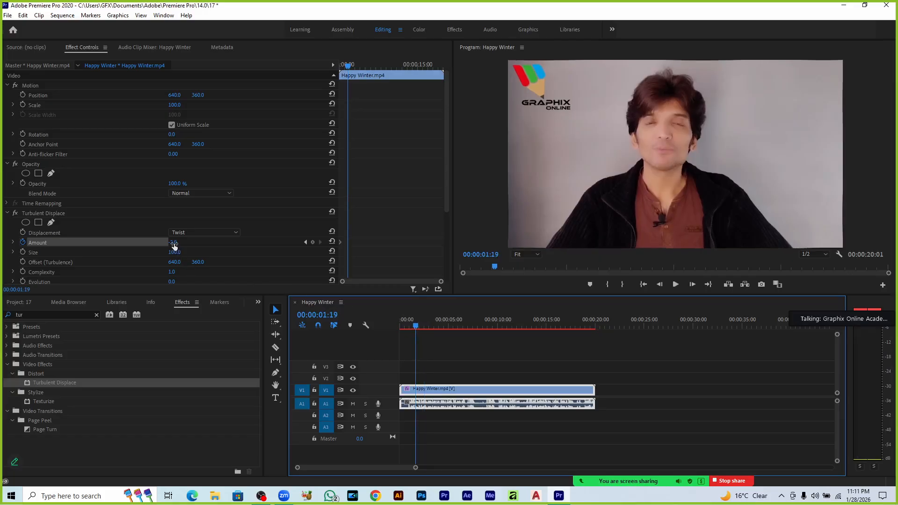
left_click_drag(174, 244, 184, 244)
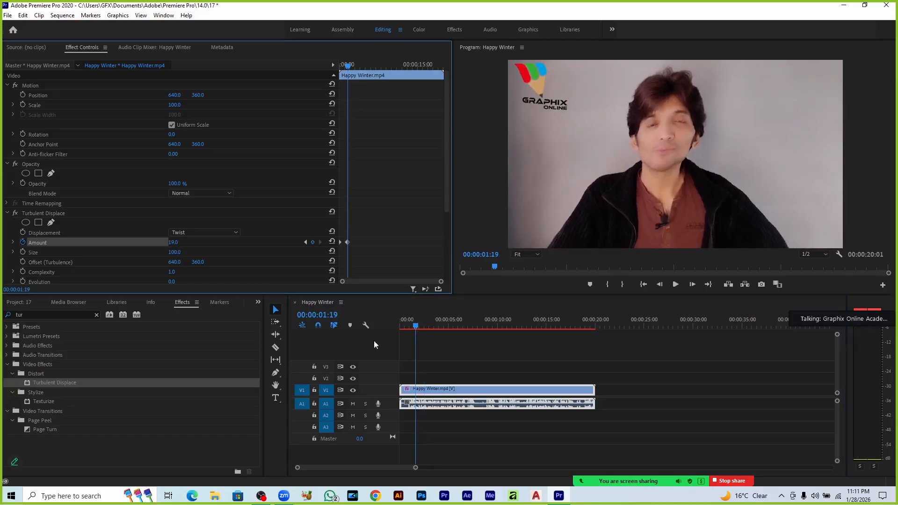
Add Amount keyframes of 0.0 at 00:00:02:22 and 12.0 at 00:00:03:29 to Turbulent Displace
left_click_drag(419, 325, 428, 326)
left_click_drag(172, 244, 163, 245)
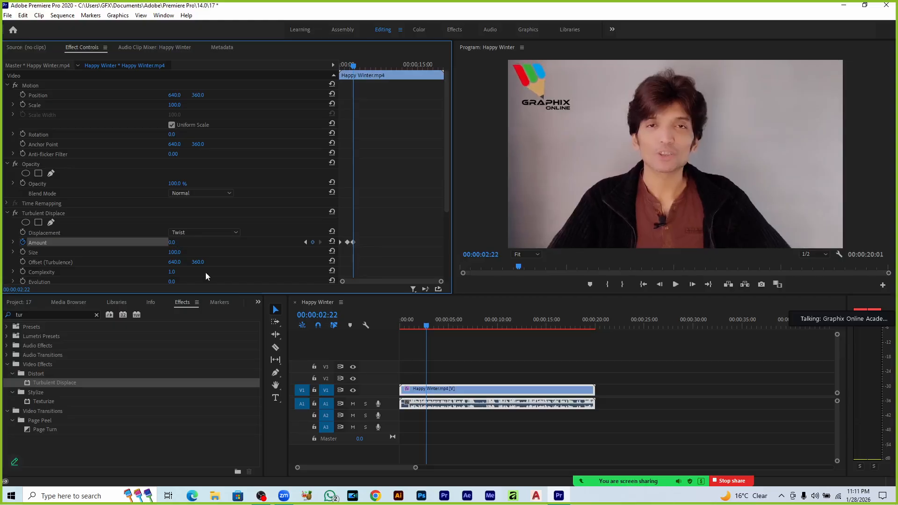
left_click(438, 326)
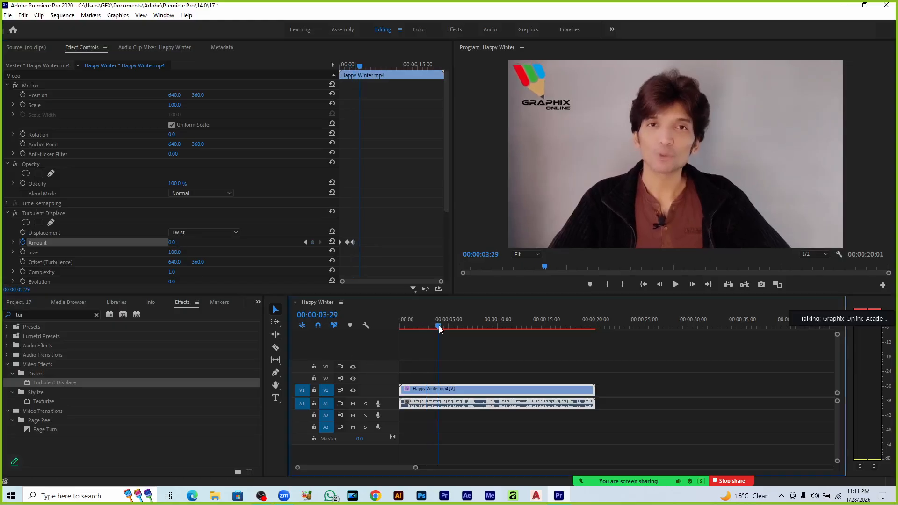
left_click_drag(174, 244, 182, 244)
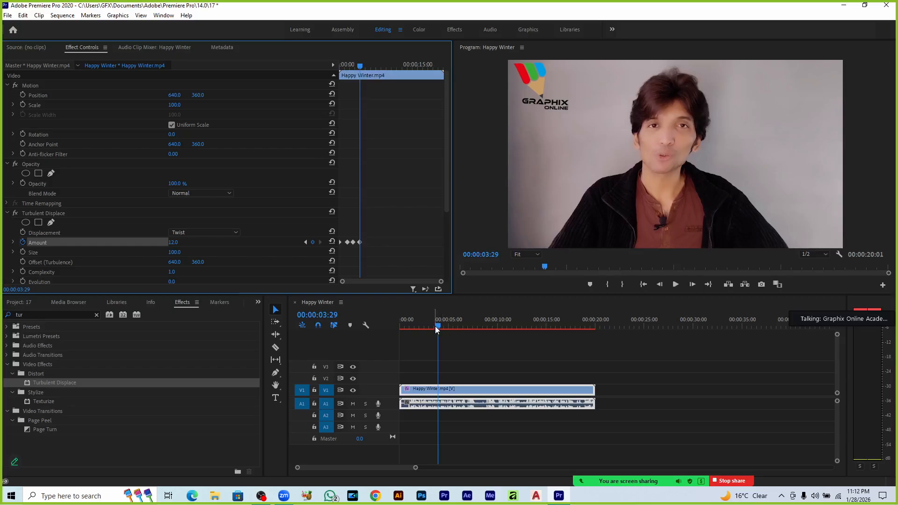
Play the Happy Winter sequence from the start to review the animated twist distortion
left_click_drag(437, 327, 364, 325)
left_click(525, 352)
key("space")
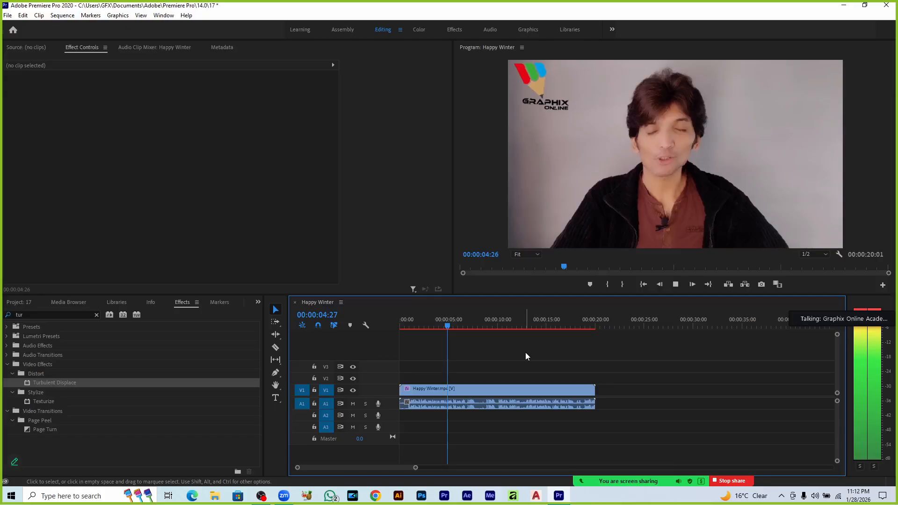
key("space")
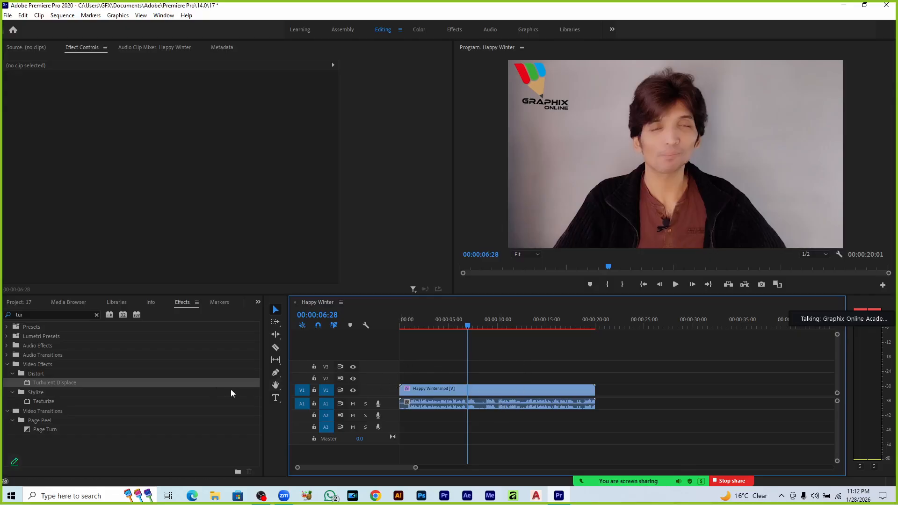
Try Turbulent Displace's Bulge Smoother displacement on the Happy Winter clip and delete the effect from the clip
left_click(189, 382)
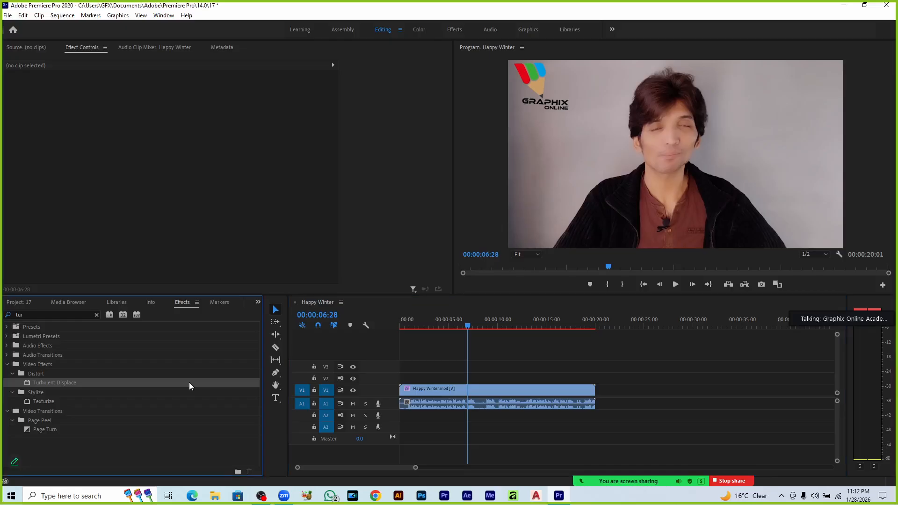
left_click(413, 391)
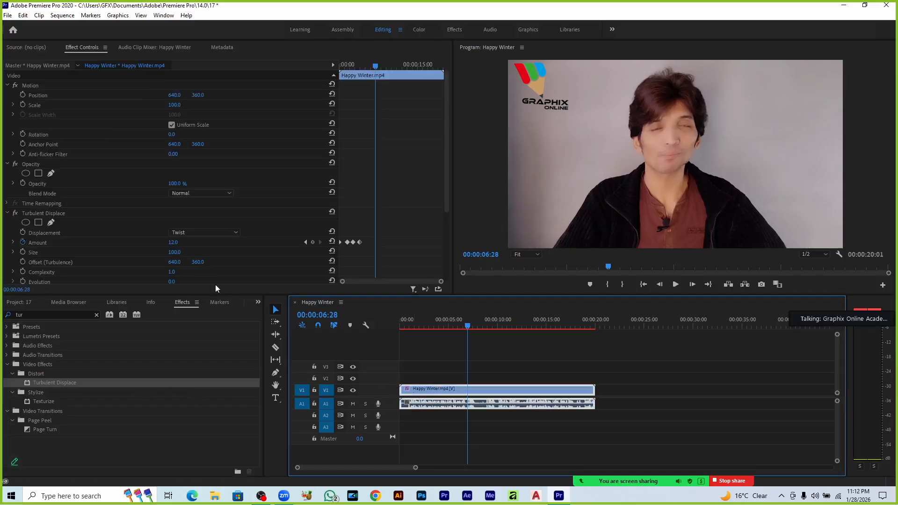
left_click(196, 232)
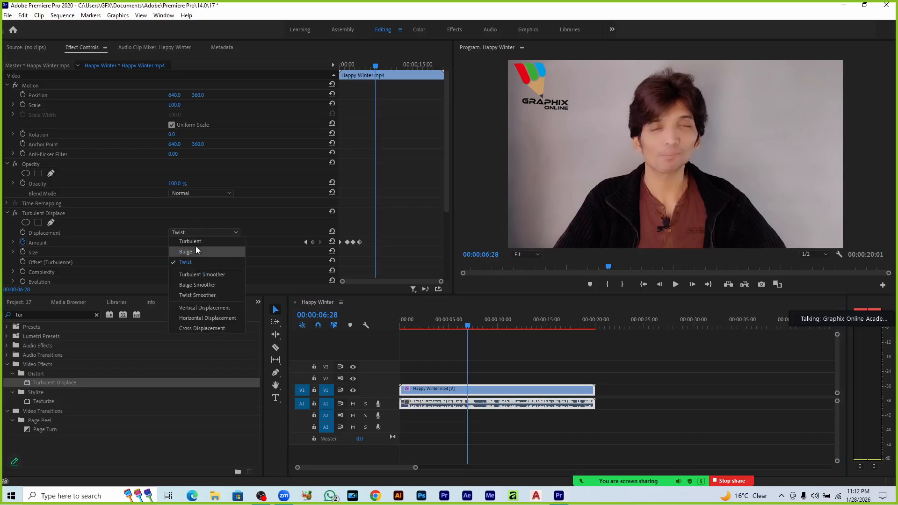
left_click(206, 283)
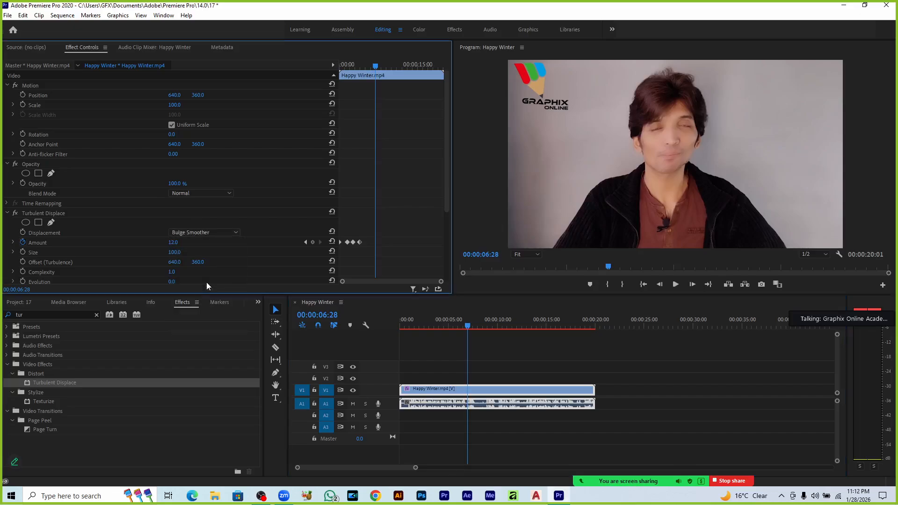
left_click(199, 232)
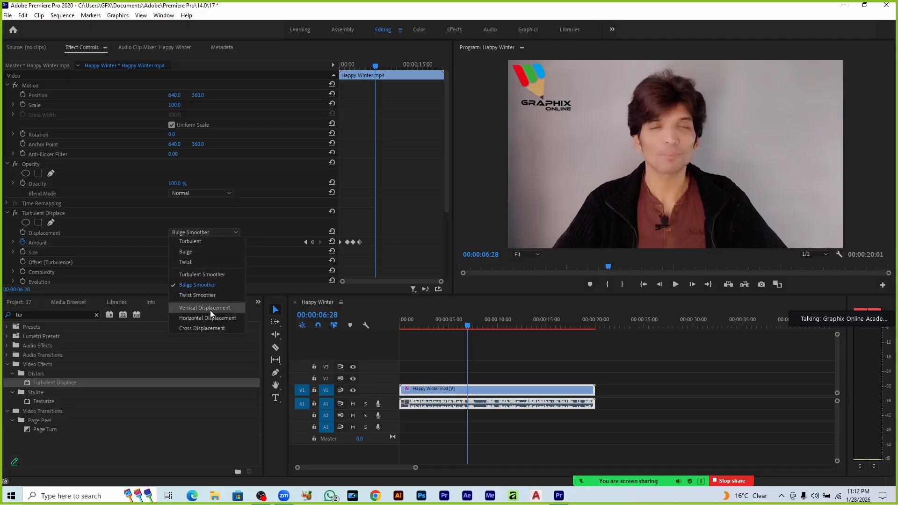
left_click(33, 214)
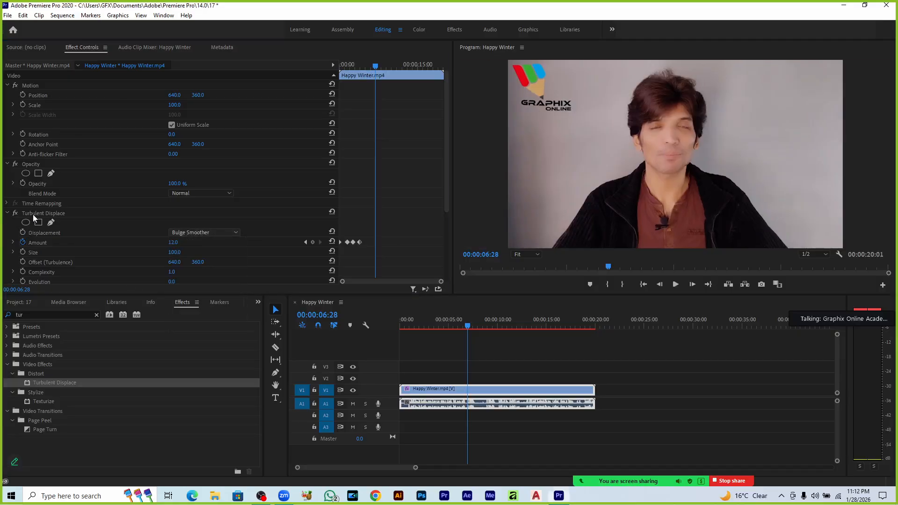
key("Delete")
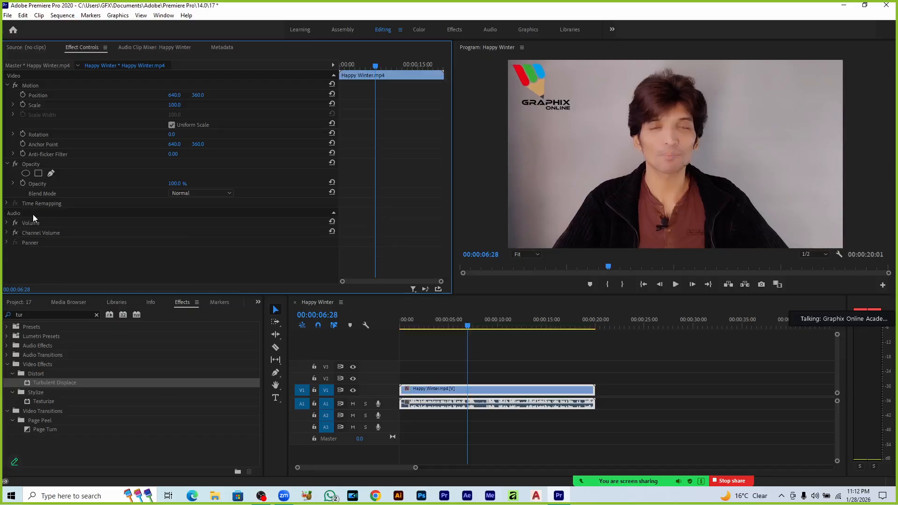
Import the w video of people walking from the videos folder into the project
left_click(21, 302)
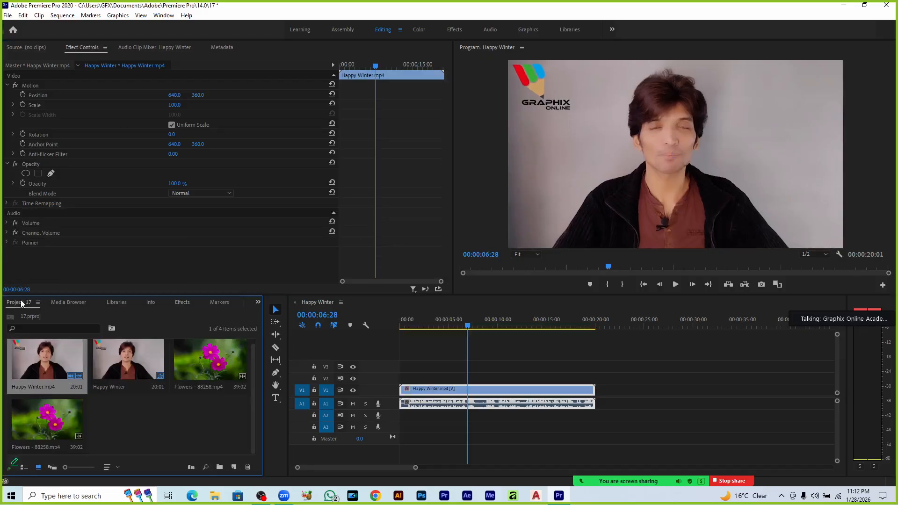
double_click(173, 426)
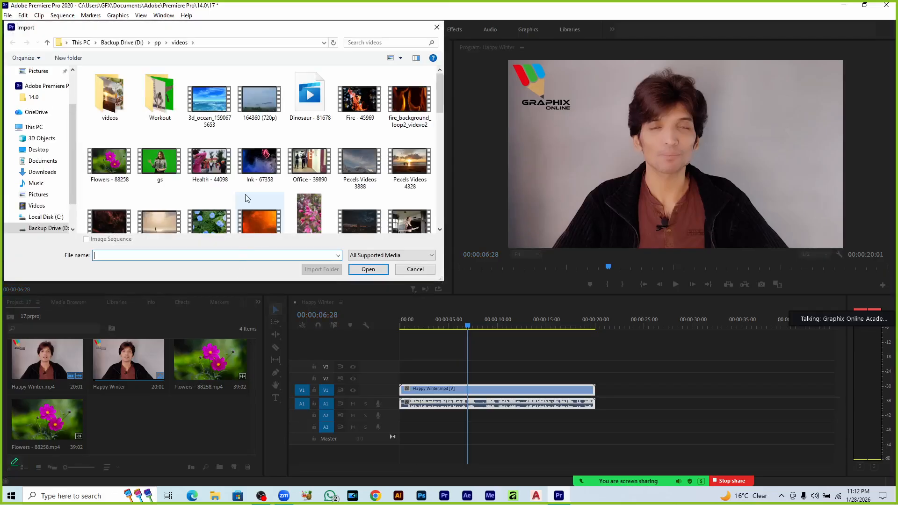
scroll(249, 197, "down", 5)
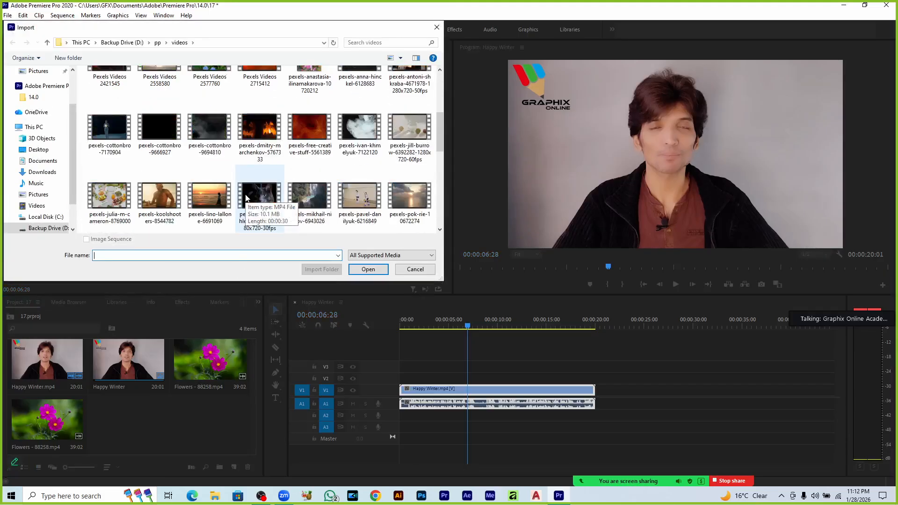
scroll(245, 196, "down", 4)
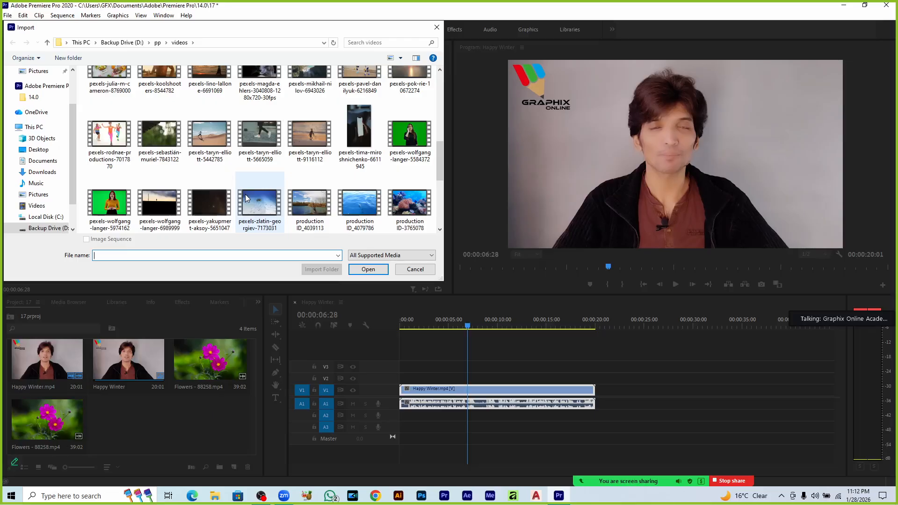
scroll(245, 194, "down", 3)
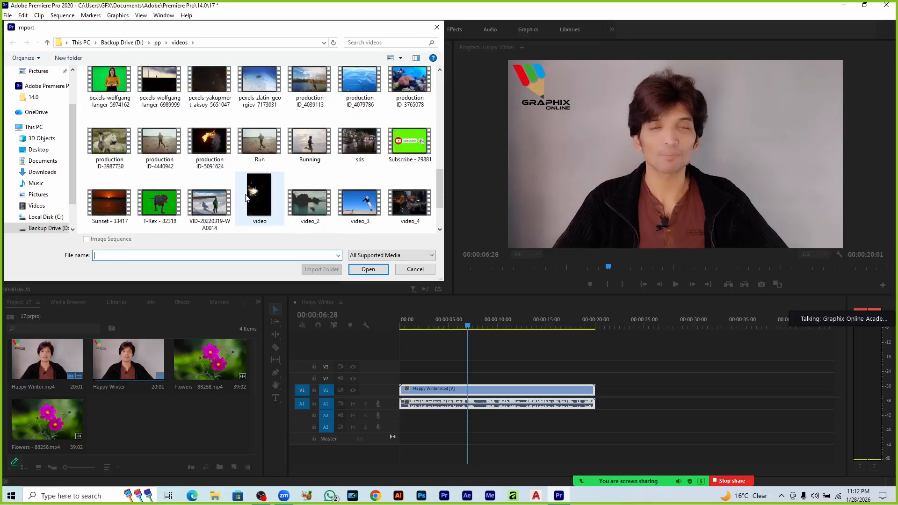
scroll(246, 198, "down", 1)
left_click(122, 212)
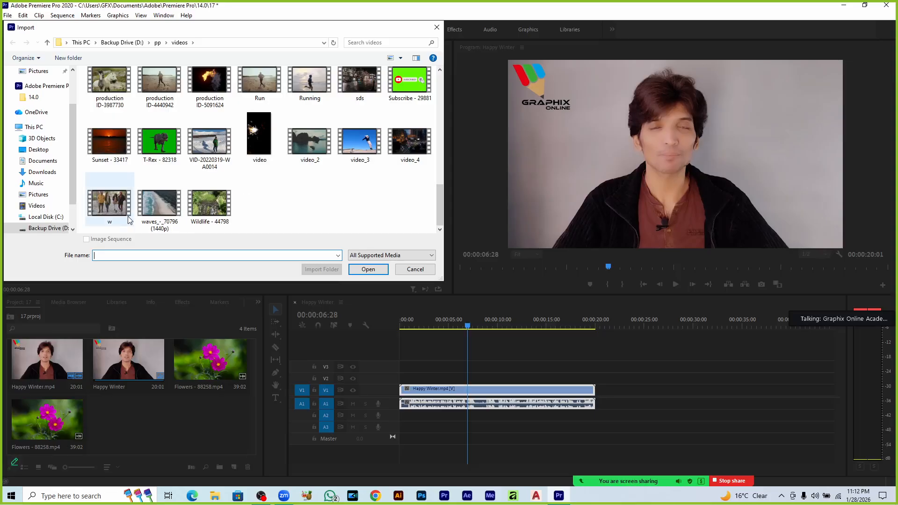
double_click(122, 213)
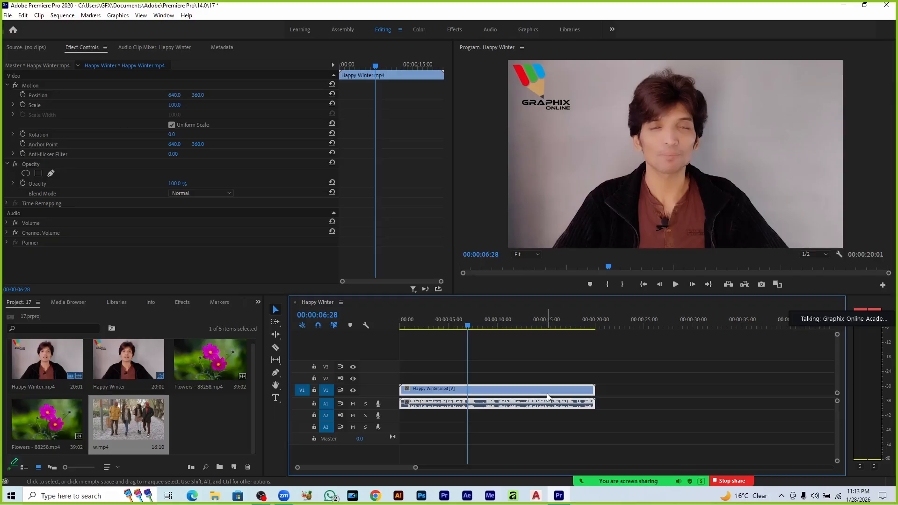
Replace the Happy Winter clip with w.mp4 at the start of V1, match the sequence settings to it and play it
key("Delete")
left_click_drag(101, 419, 397, 399)
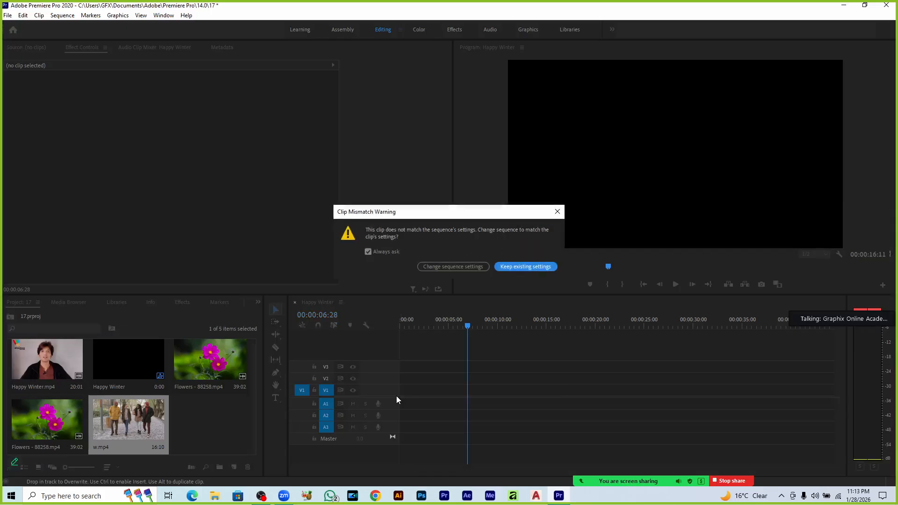
left_click(445, 266)
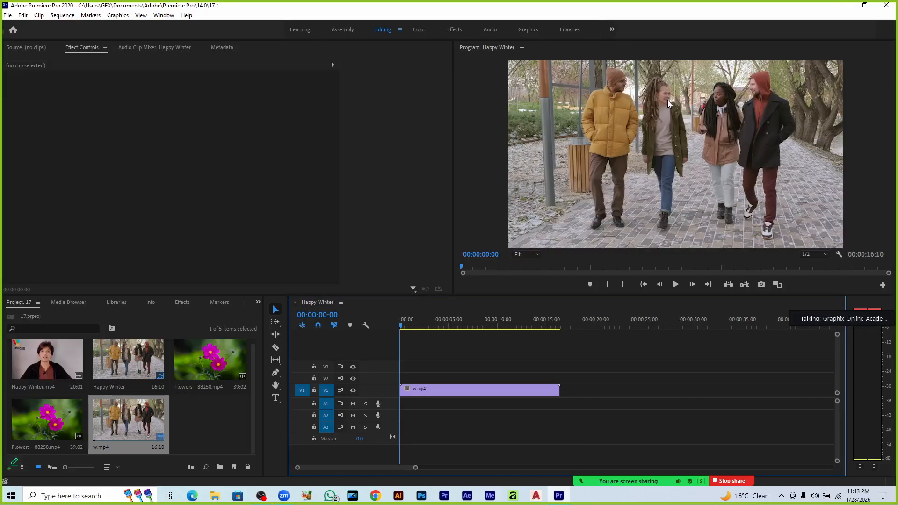
key("space")
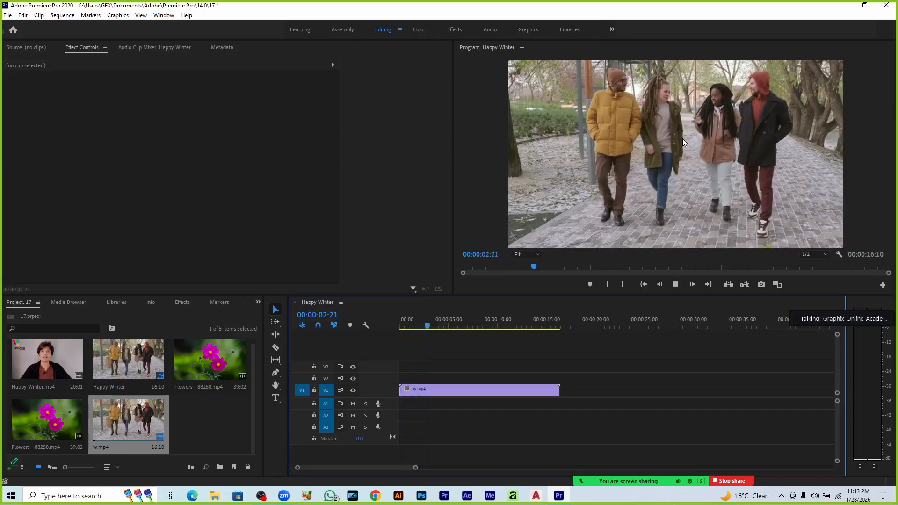
Stop the w.mp4 playback, clearing the meeting time notice, and return the playhead to the start of the sequence
key("space")
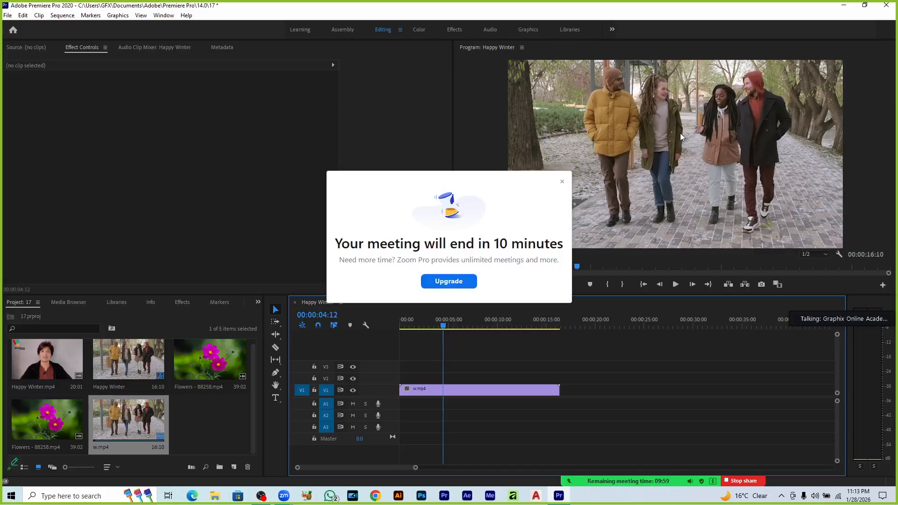
left_click(561, 181)
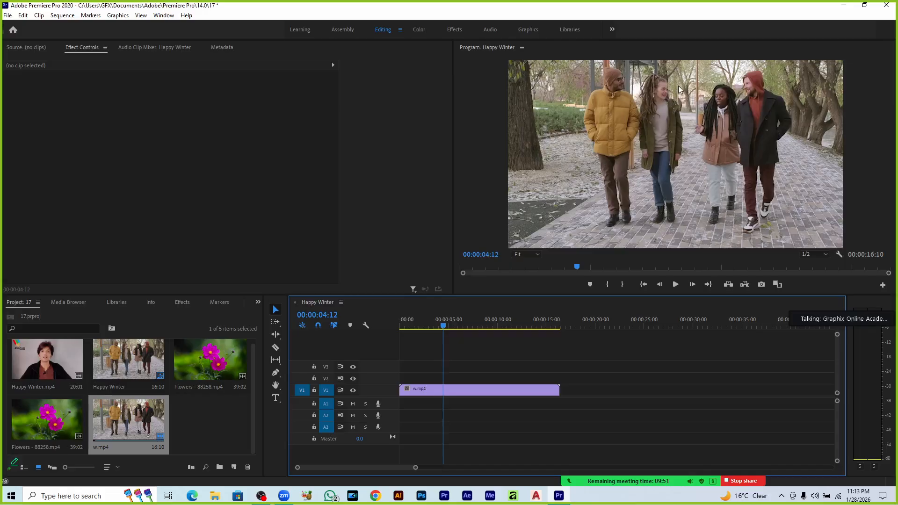
key("Home")
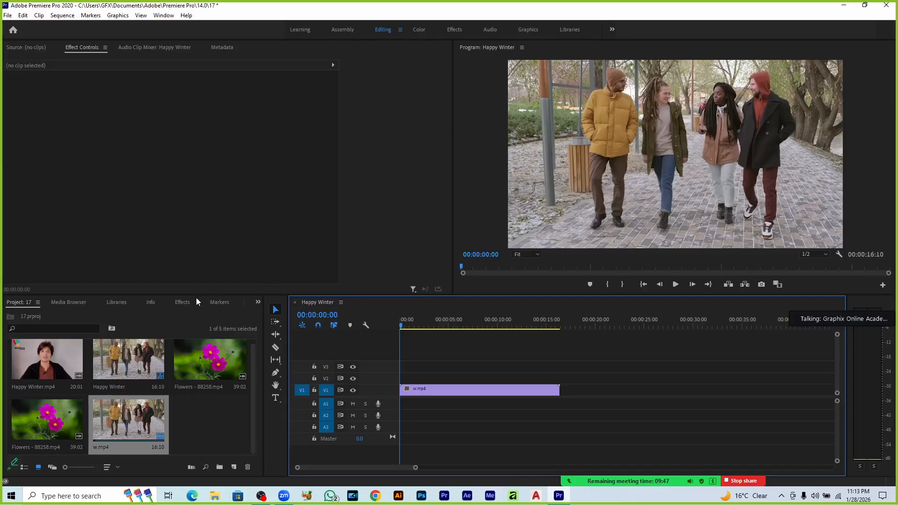
Apply the Gaussian Blur effect to the w.mp4 clip and set its Blurriness to 26
left_click(183, 302)
left_click(61, 311)
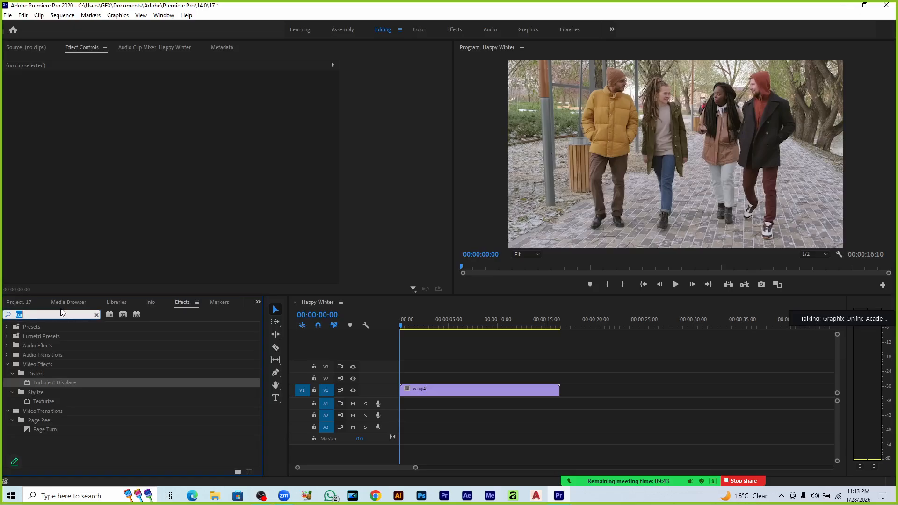
type("blur")
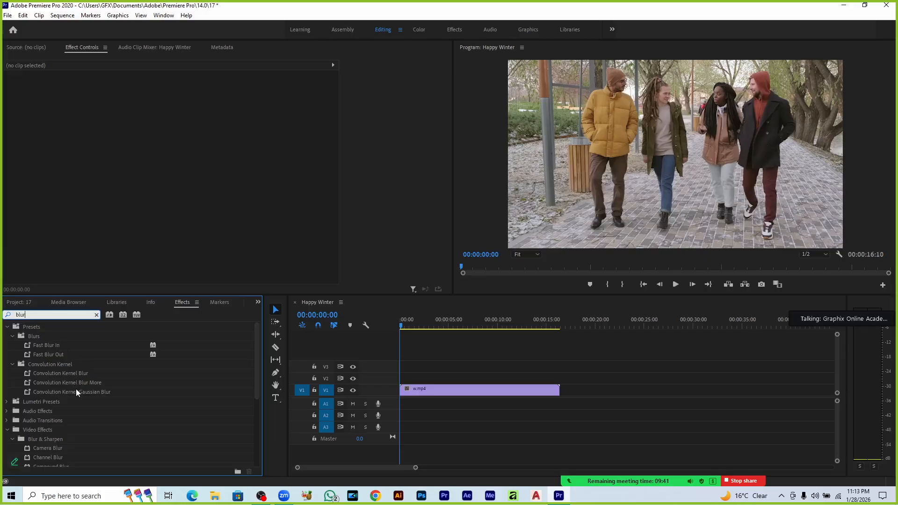
scroll(89, 409, "down", 3)
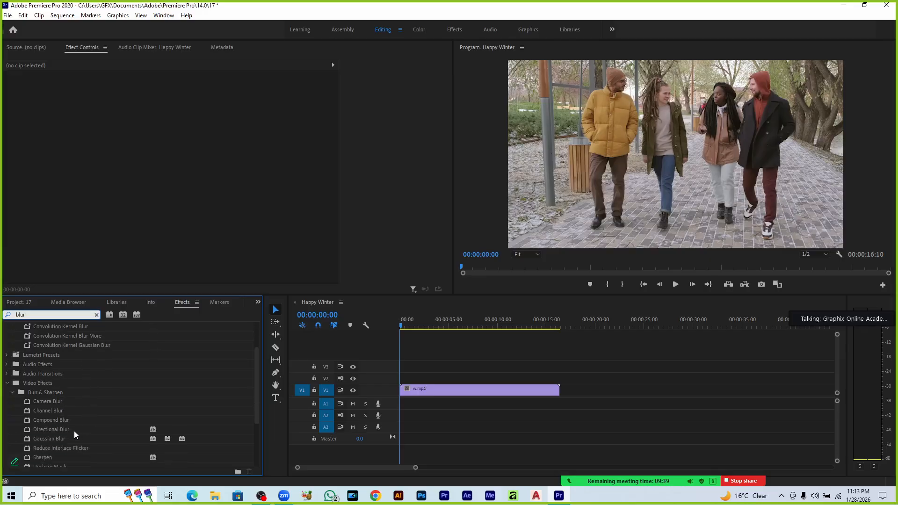
left_click_drag(63, 436, 411, 391)
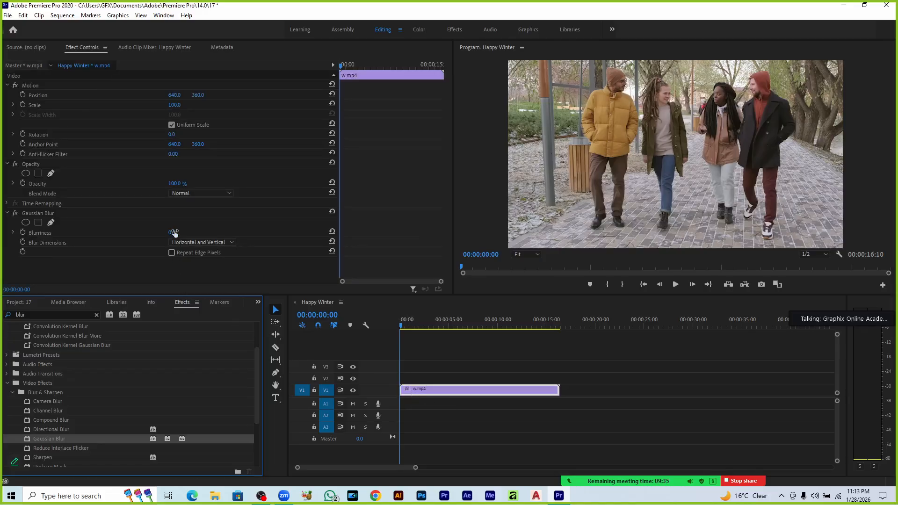
left_click_drag(174, 232, 181, 233)
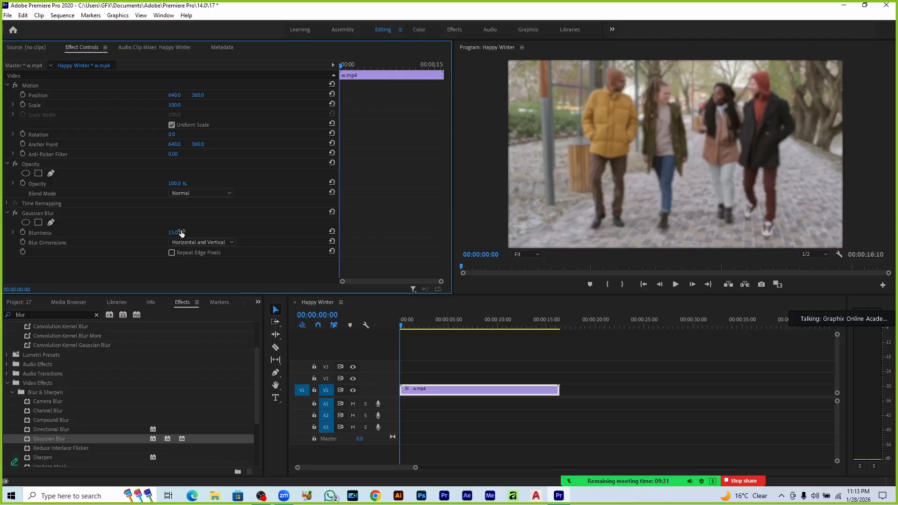
left_click_drag(181, 233, 187, 233)
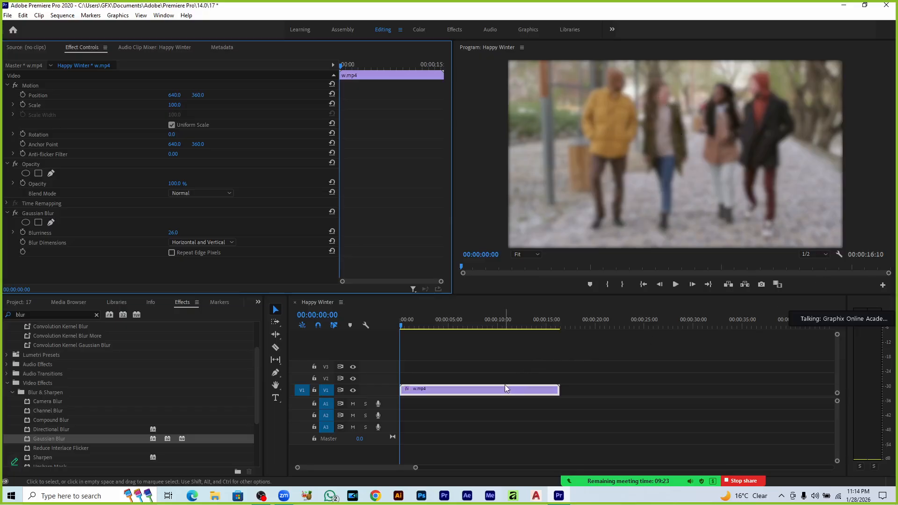
Limit the Gaussian Blur to an elliptical mask over the face of the woman in the green coat and start Mask Path keyframing at 00:00:00:00
left_click(25, 223)
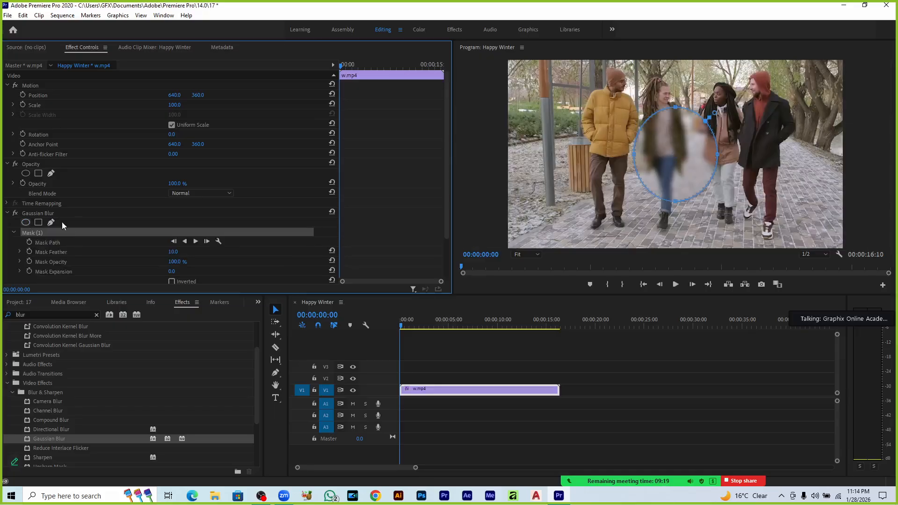
left_click_drag(674, 150, 648, 115)
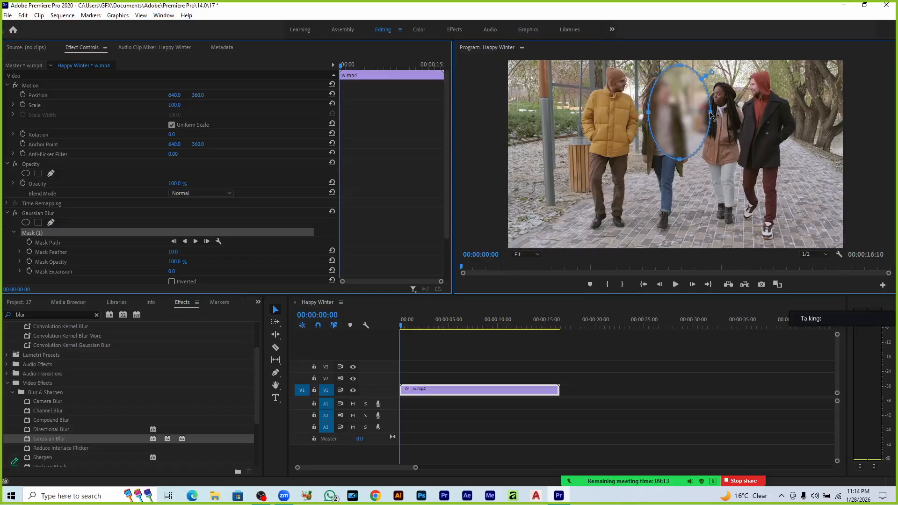
left_click_drag(710, 112, 673, 108)
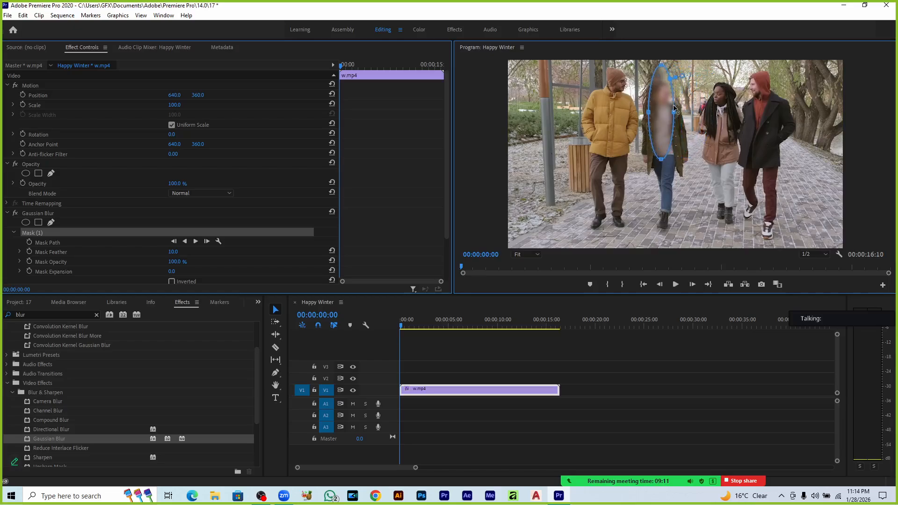
left_click_drag(661, 159, 660, 106)
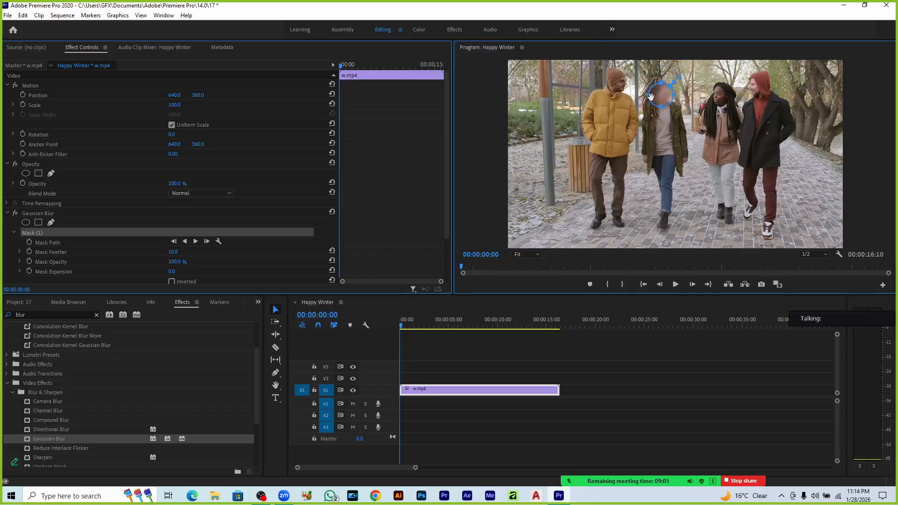
left_click_drag(648, 99, 652, 100)
left_click(29, 242)
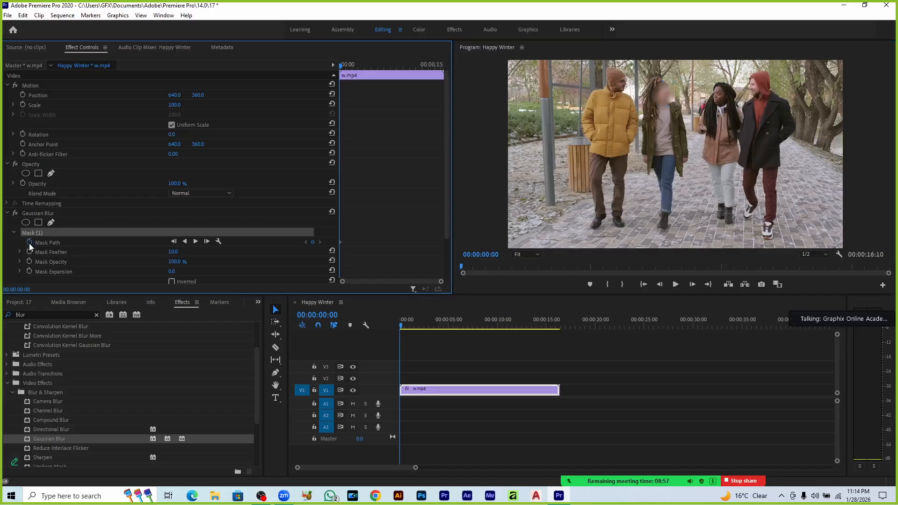
Keyframe the blur mask onto the woman's face at 00:00:08:03 and 00:00:09:02
left_click_drag(400, 327, 480, 342)
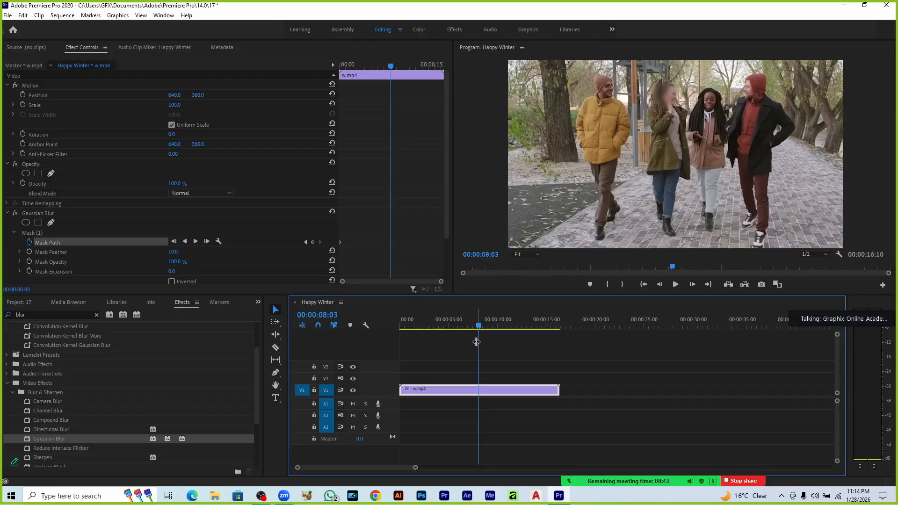
left_click(44, 232)
left_click(44, 232)
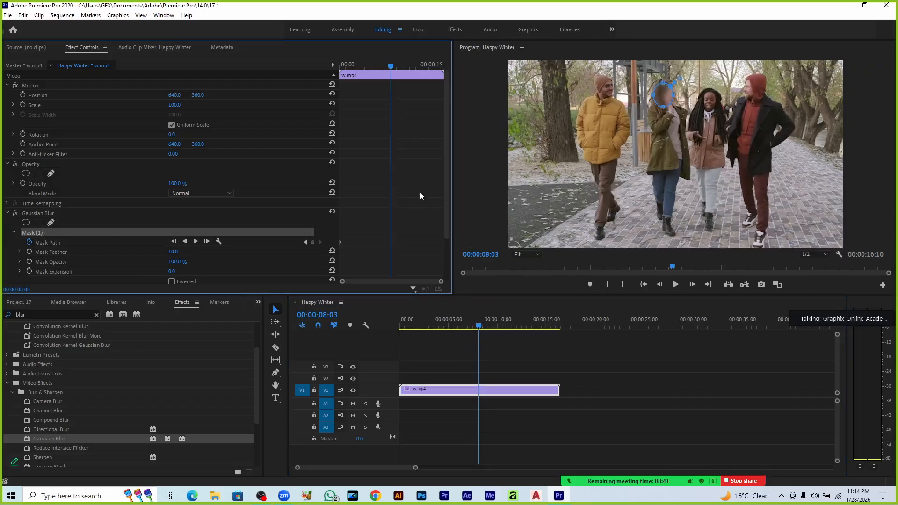
left_click(664, 94)
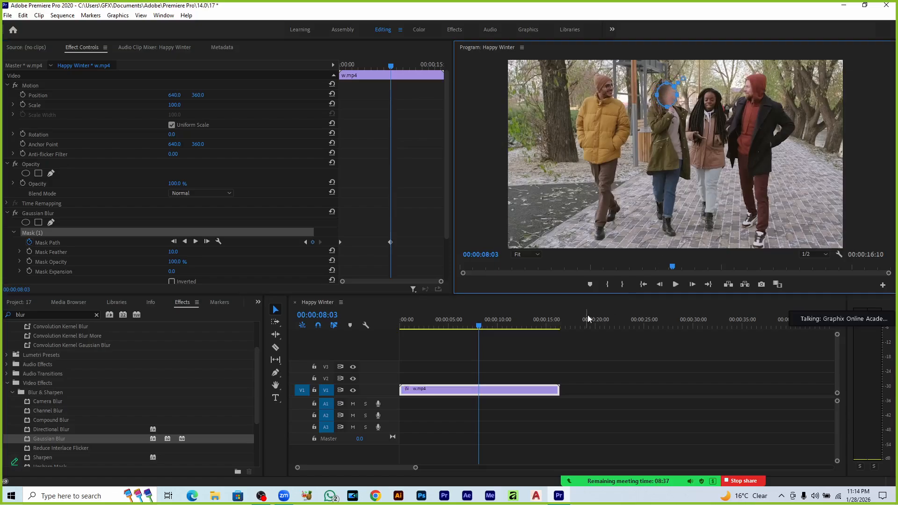
left_click(481, 325)
left_click_drag(483, 325, 490, 325)
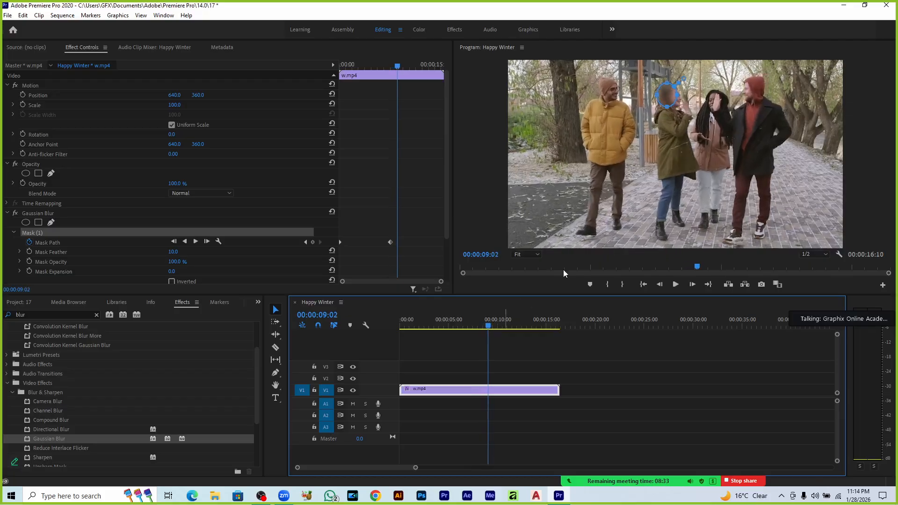
left_click_drag(667, 95, 674, 96)
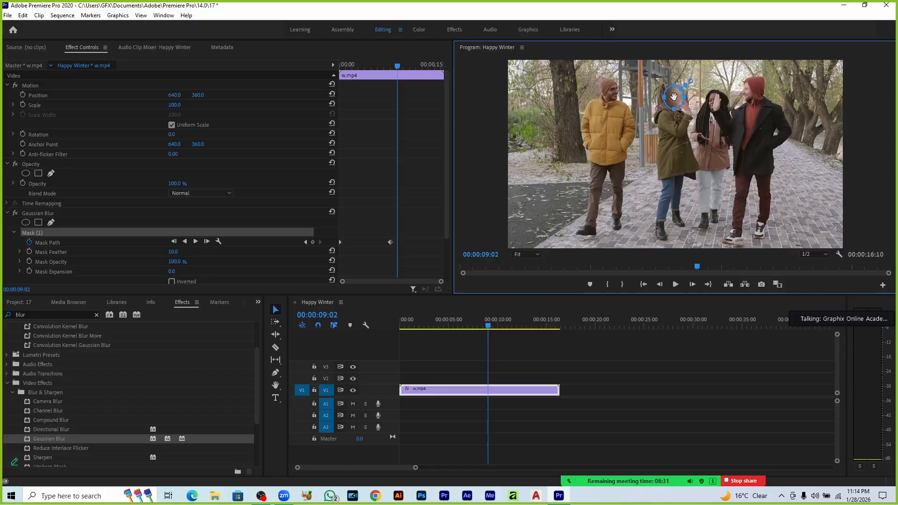
Reposition the blur mask over the woman's face at 00:00:10:15 and 00:00:11:15
left_click(490, 326)
left_click_drag(490, 326, 503, 326)
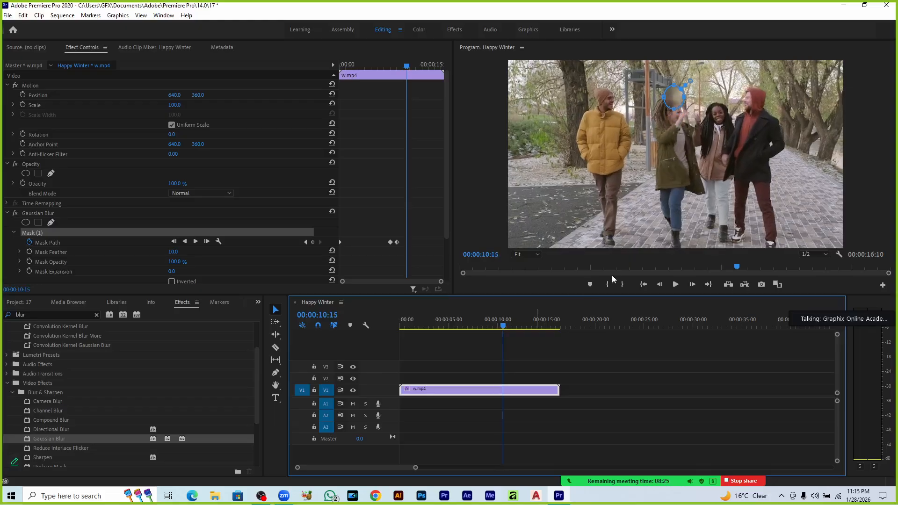
left_click_drag(674, 98, 677, 114)
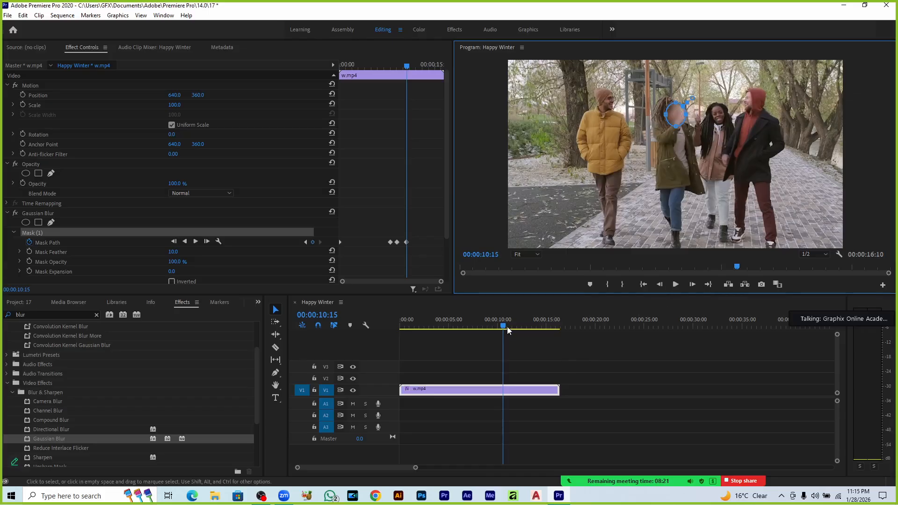
left_click_drag(504, 325, 513, 326)
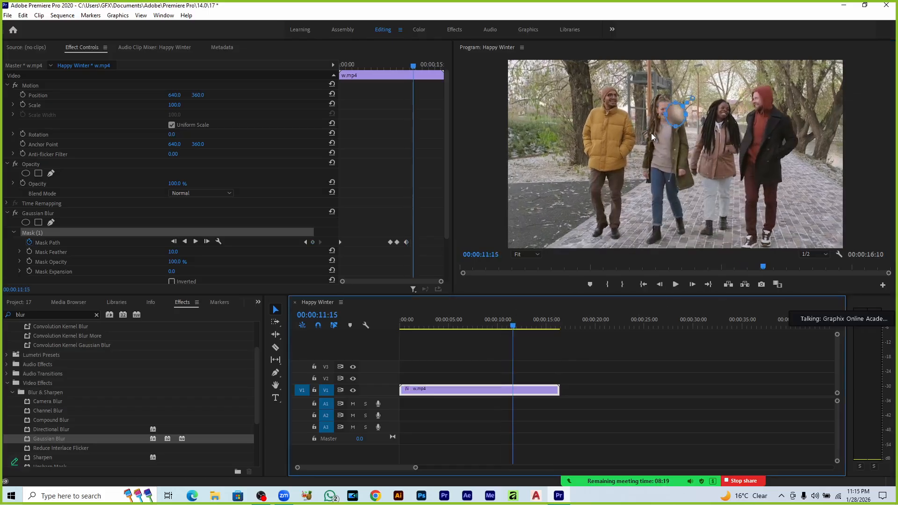
left_click_drag(674, 113, 664, 112)
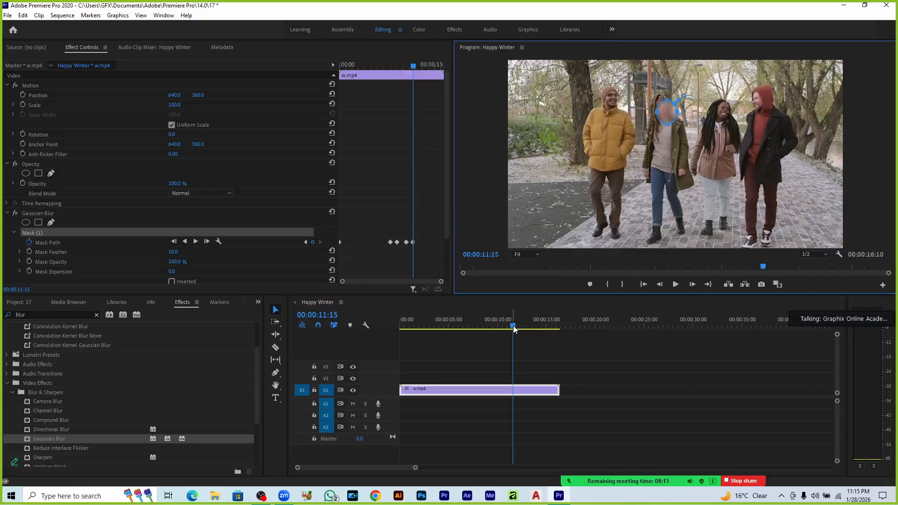
Add Mask Path keyframes that keep the blur on the woman's face at 00:00:13:00 and 00:00:14:15
left_click_drag(513, 327, 529, 328)
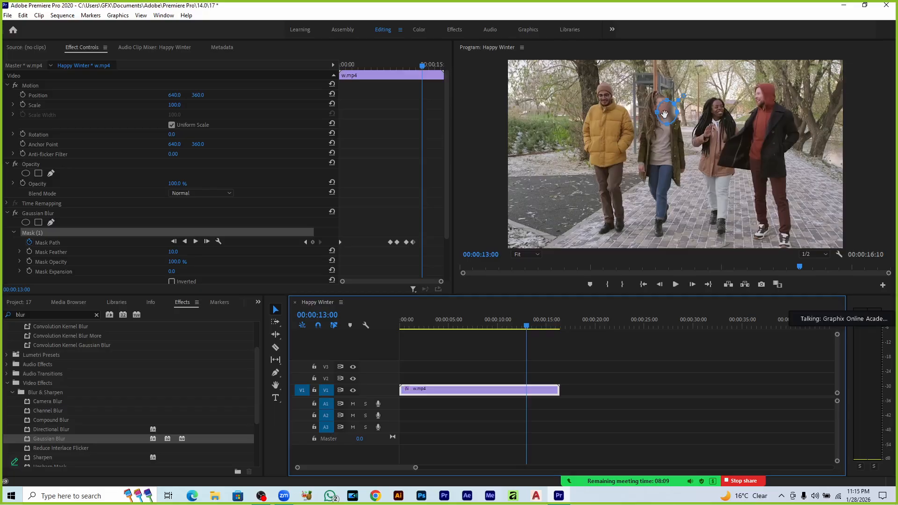
left_click_drag(664, 114, 657, 110)
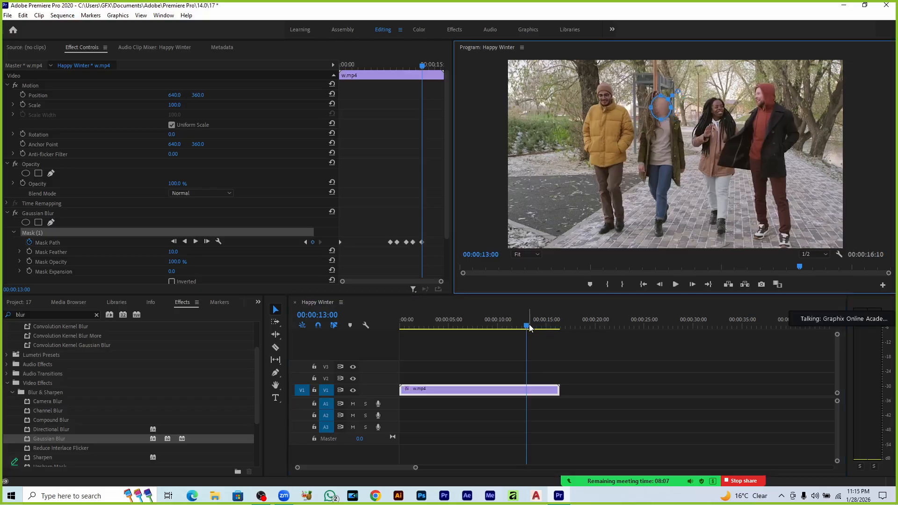
left_click_drag(528, 327, 543, 326)
left_click_drag(662, 108, 667, 99)
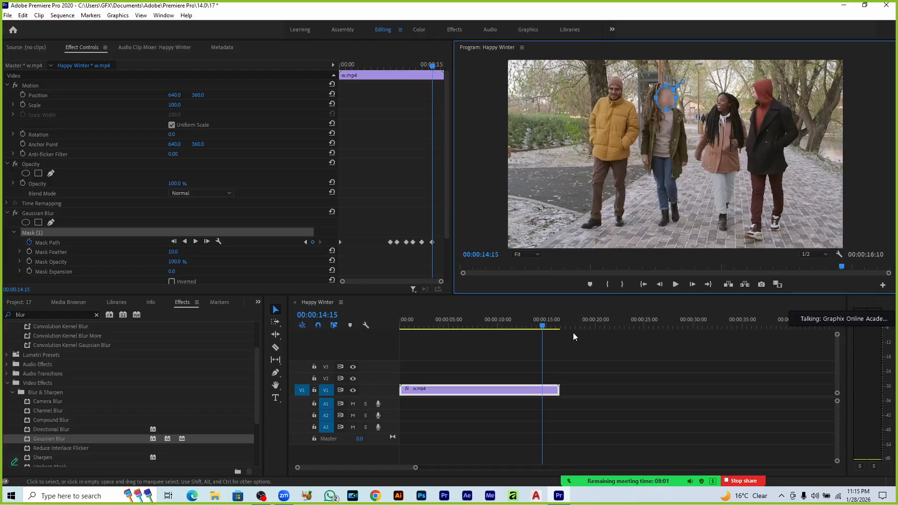
left_click_drag(543, 327, 556, 327)
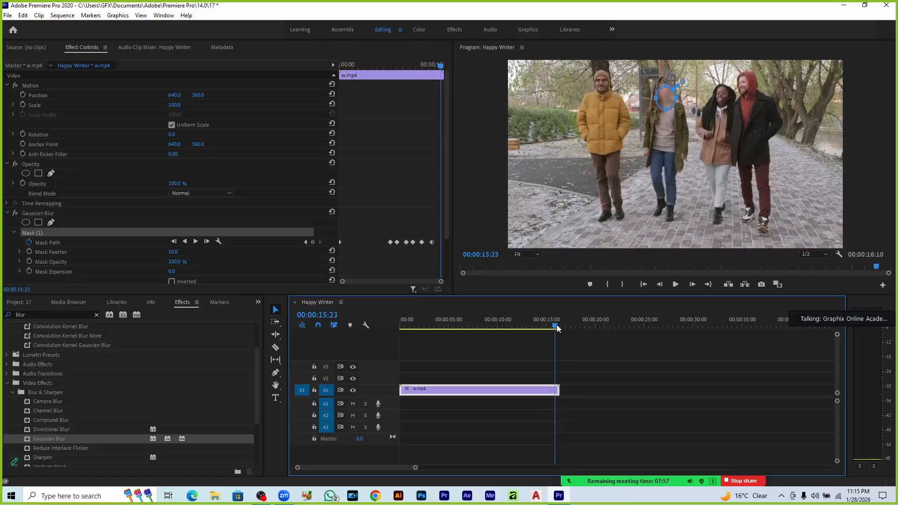
Play the sequence from the start in the maximized program monitor to review the tracked face blur
left_click(590, 371)
left_click(564, 203)
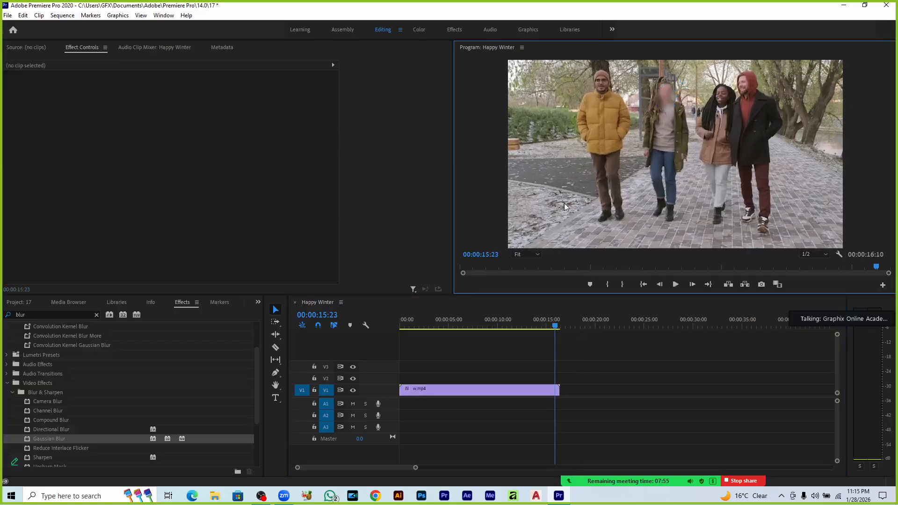
key("Home")
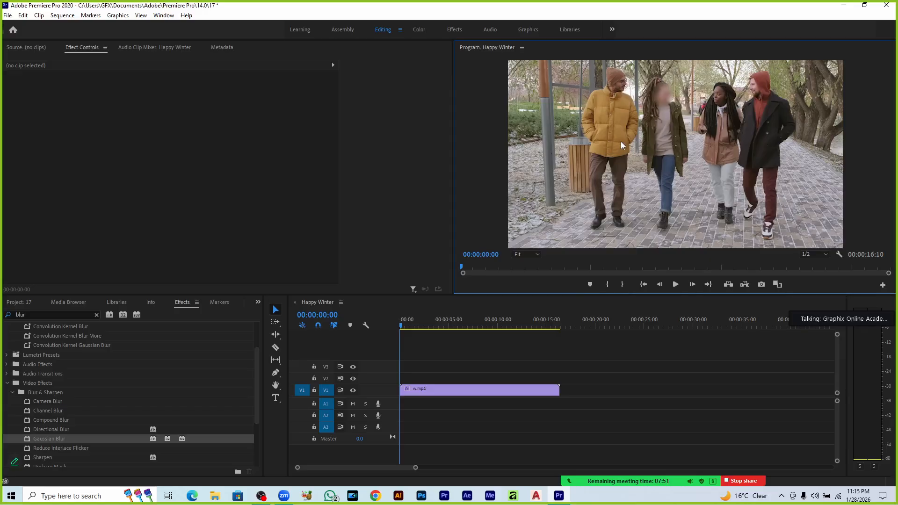
key("grave")
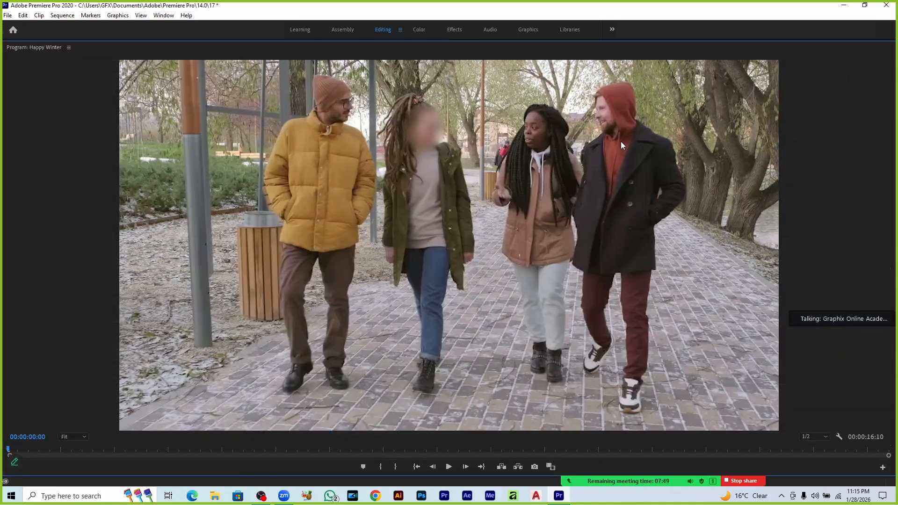
key("space")
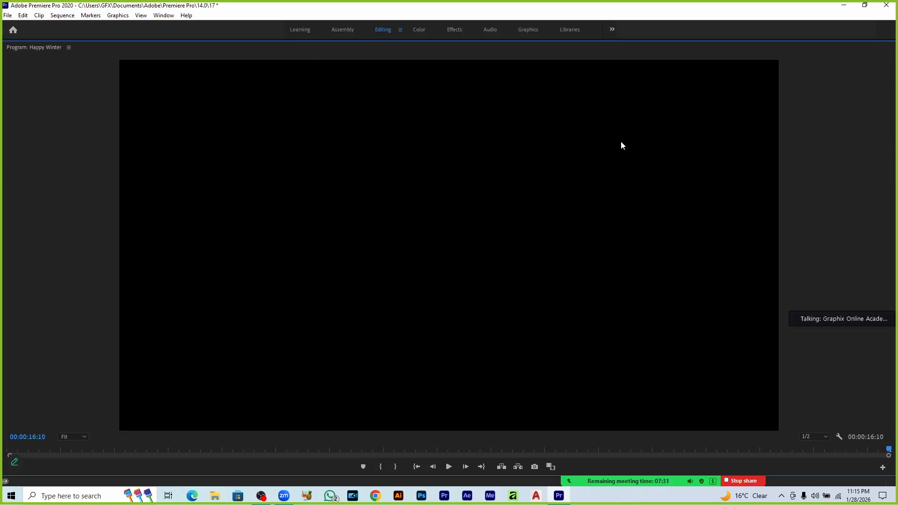
key("grave")
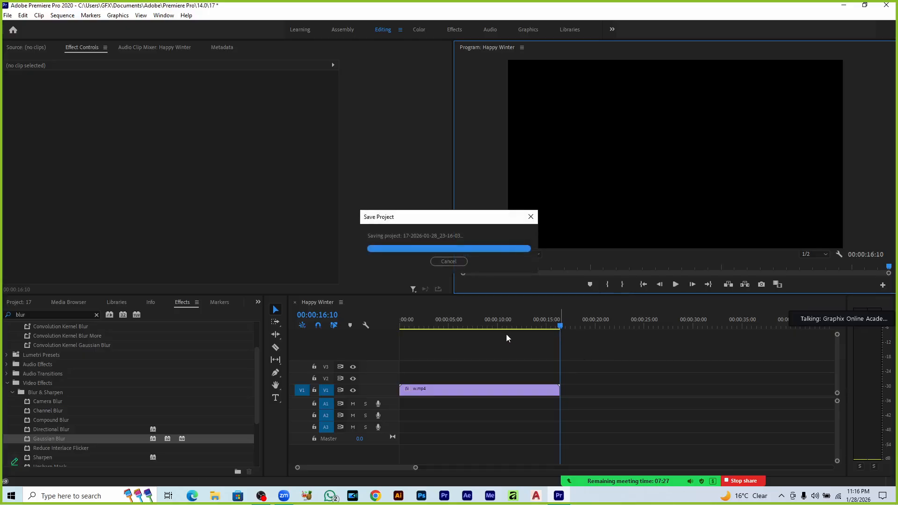
Return the playhead to the sequence start and delete the Gaussian Blur effect from the w.mp4 clip
left_click_drag(506, 334, 389, 355)
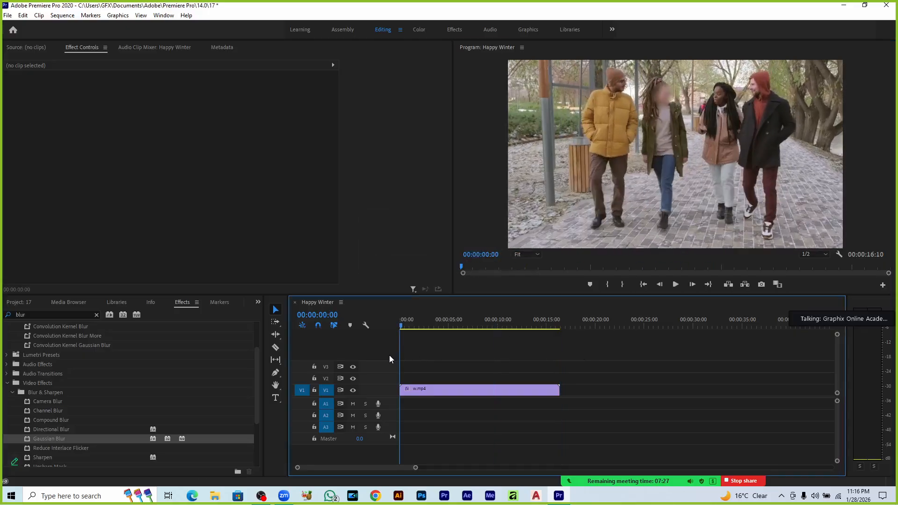
left_click(417, 393)
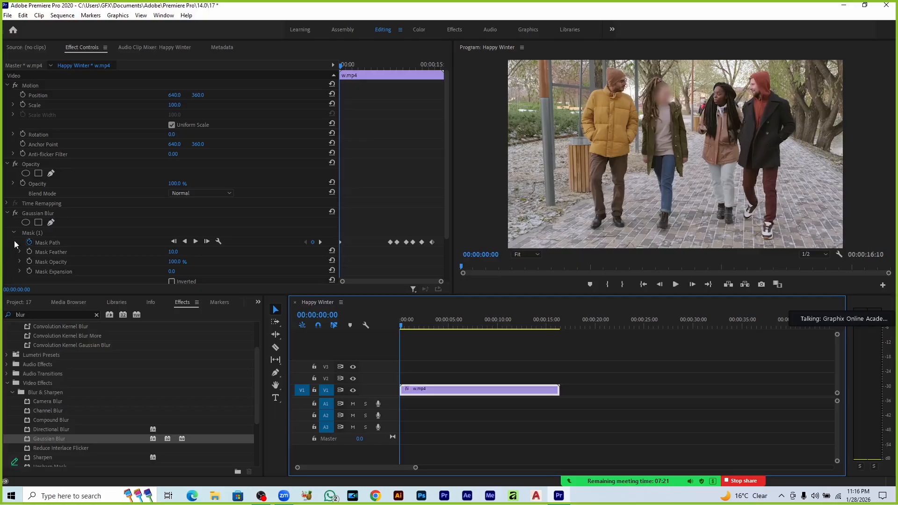
left_click(31, 215)
key("Delete")
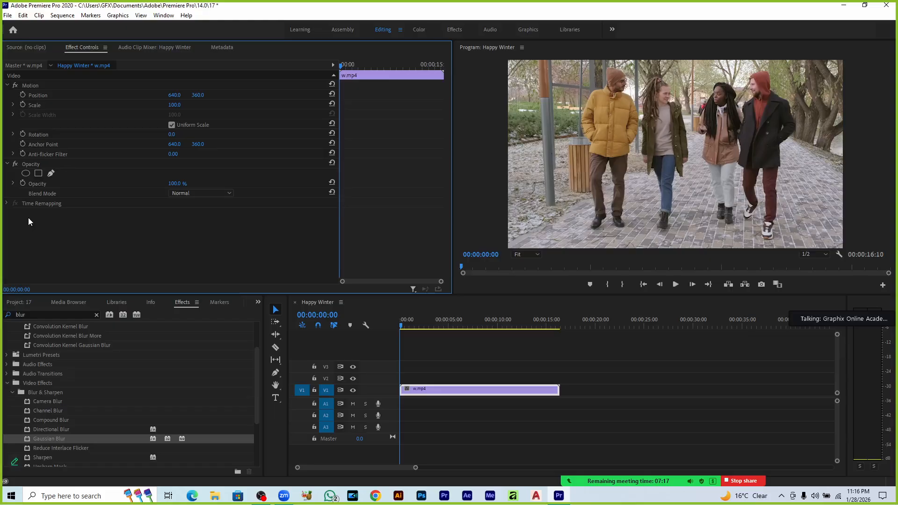
Apply the Mosaic effect to the w.mp4 clip and set 94 horizontal blocks and 79 vertical blocks
left_click(40, 315)
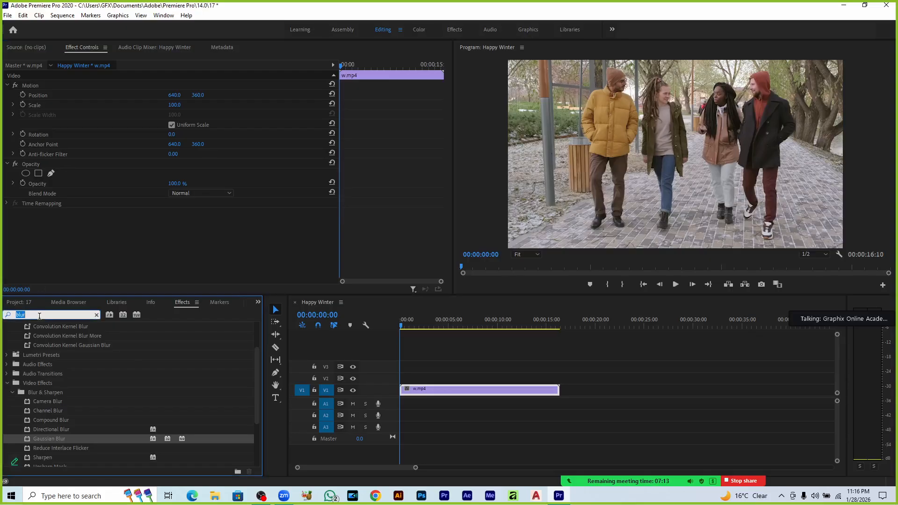
type("mosi")
key("BackSpace")
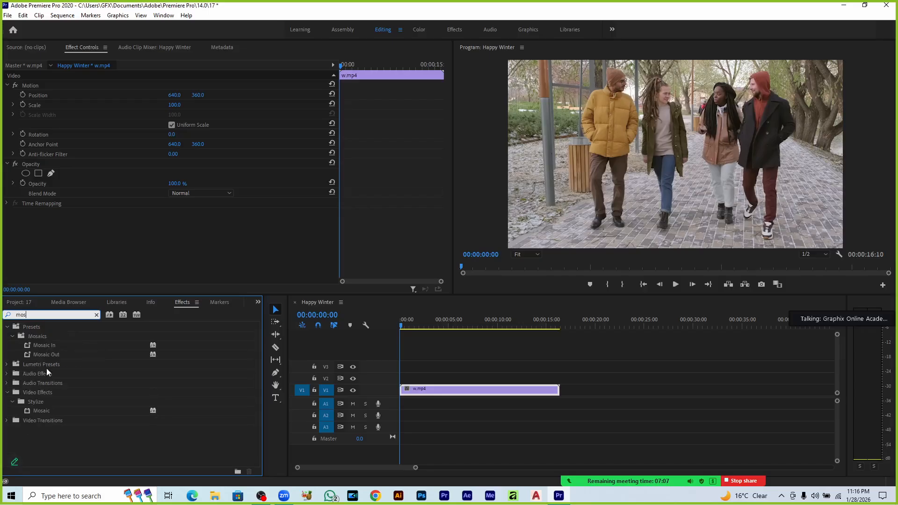
left_click_drag(51, 409, 411, 390)
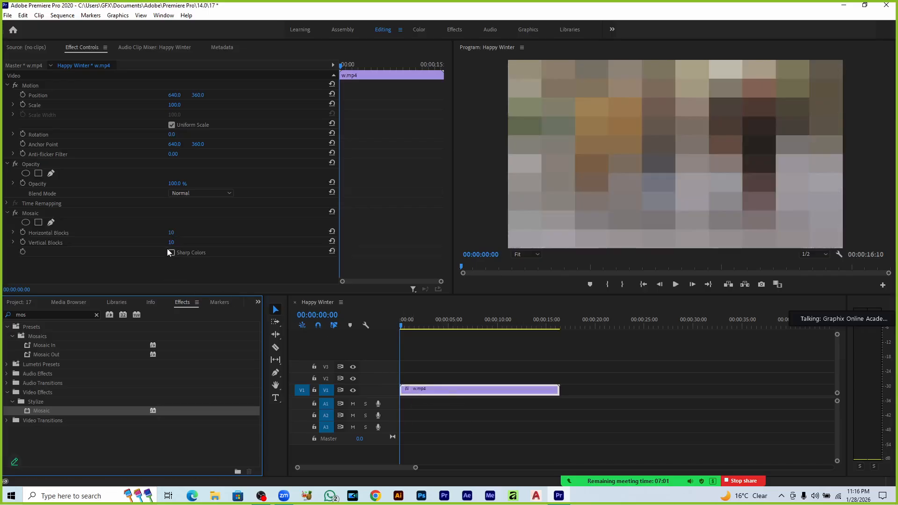
left_click_drag(172, 238, 201, 260)
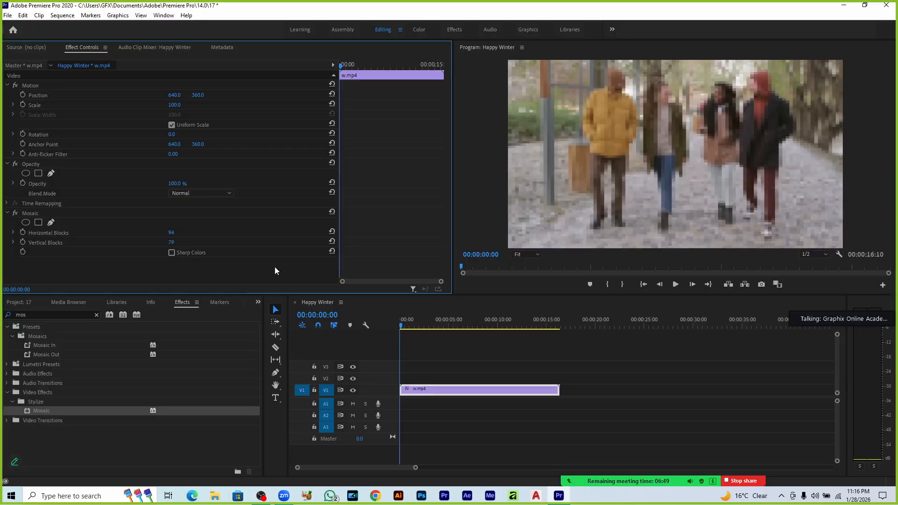
Add an elliptical mask to the Mosaic effect over the face of the woman in the green jacket and track it forward to the clip's end
left_click(27, 221)
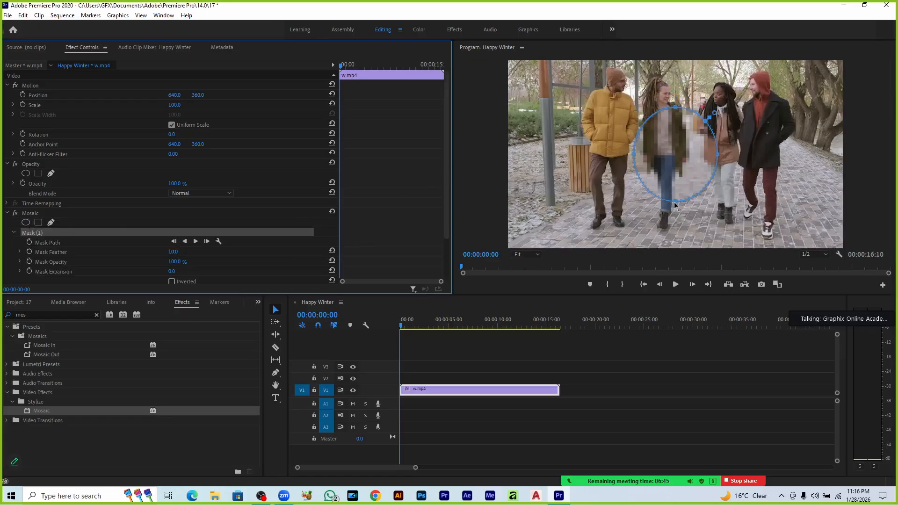
left_click_drag(676, 201, 663, 91)
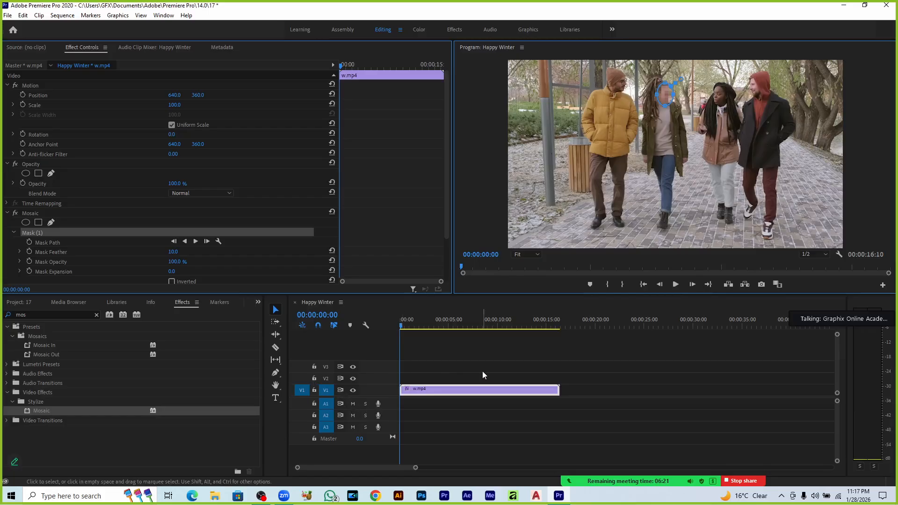
left_click(196, 241)
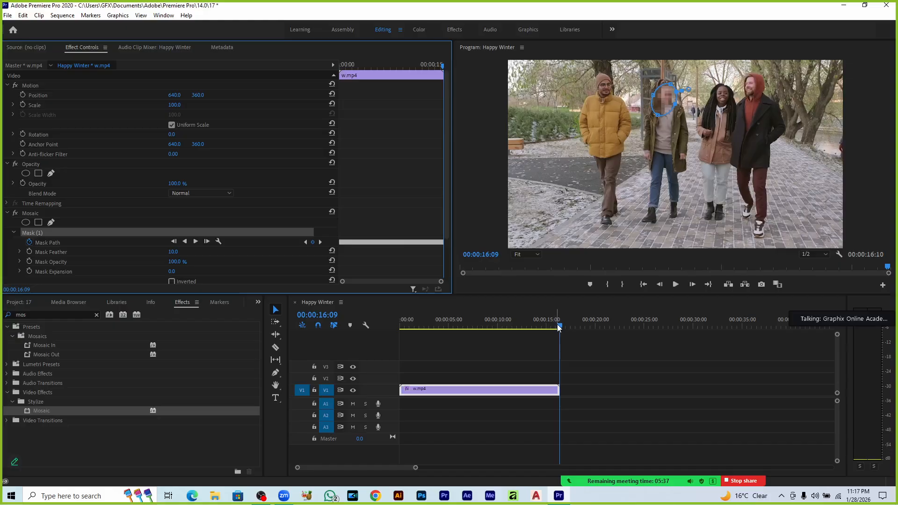
Play the sequence from the start in the maximized program monitor to review the tracked mosaic mask
left_click_drag(557, 324, 388, 331)
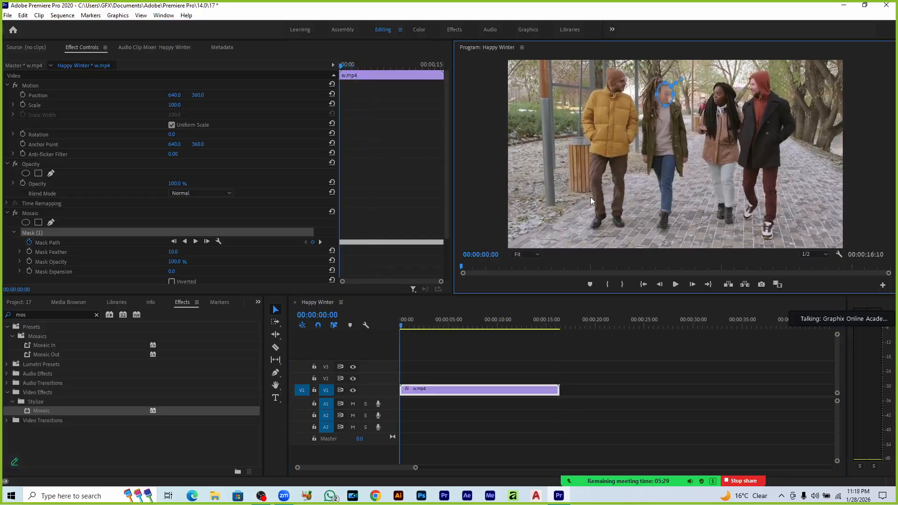
key("grave")
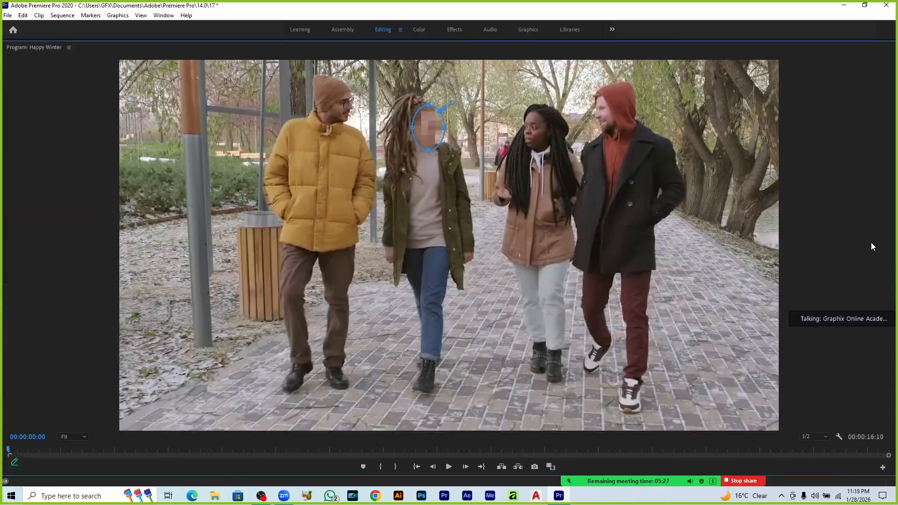
key("grave")
left_click(644, 406)
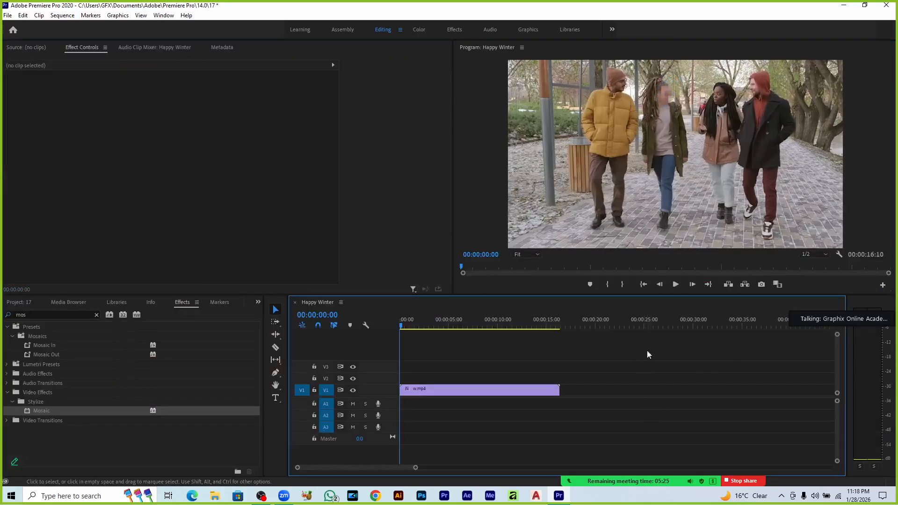
key("grave")
key("space")
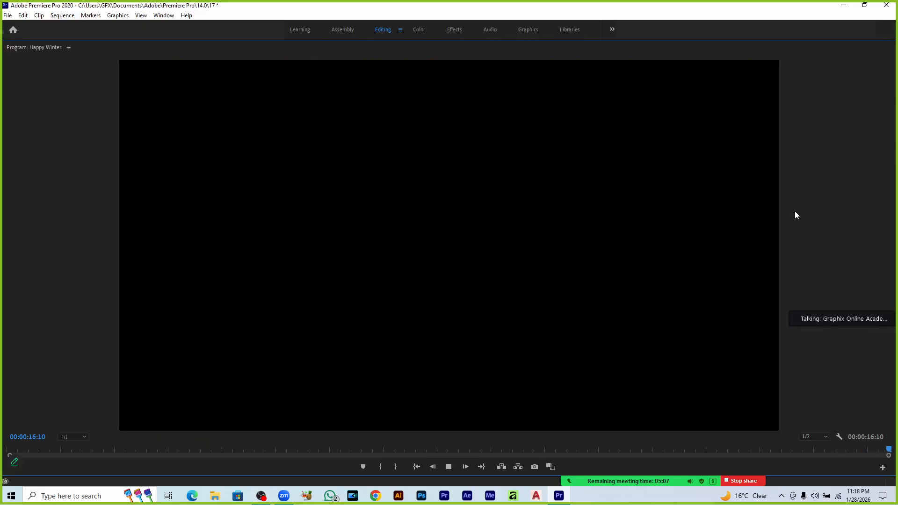
key("grave")
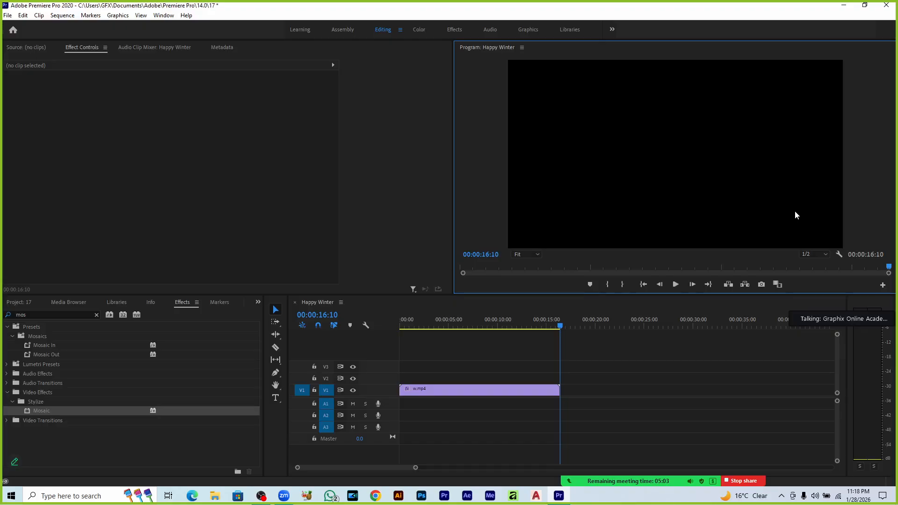
Delete the w.mp4 clip from the sequence and create a 1280 × 720 color matte in color FC5F5F
left_click(486, 394)
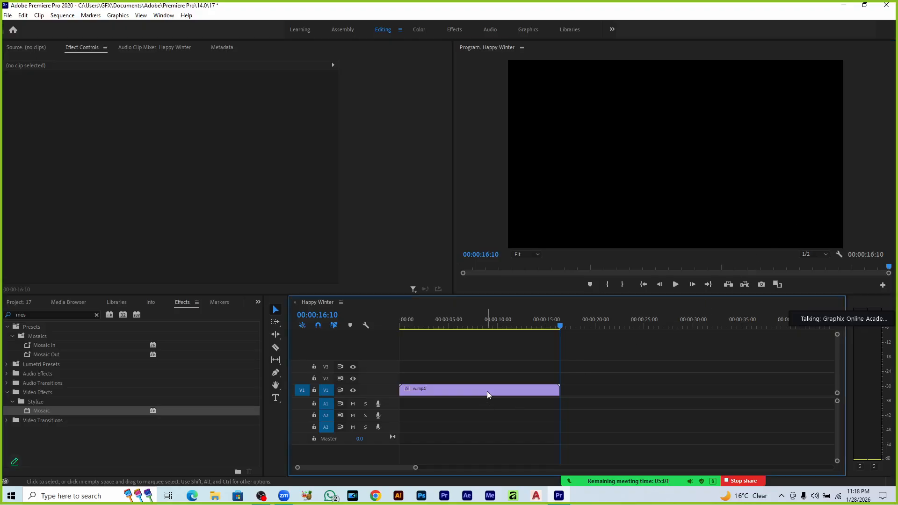
key("Delete")
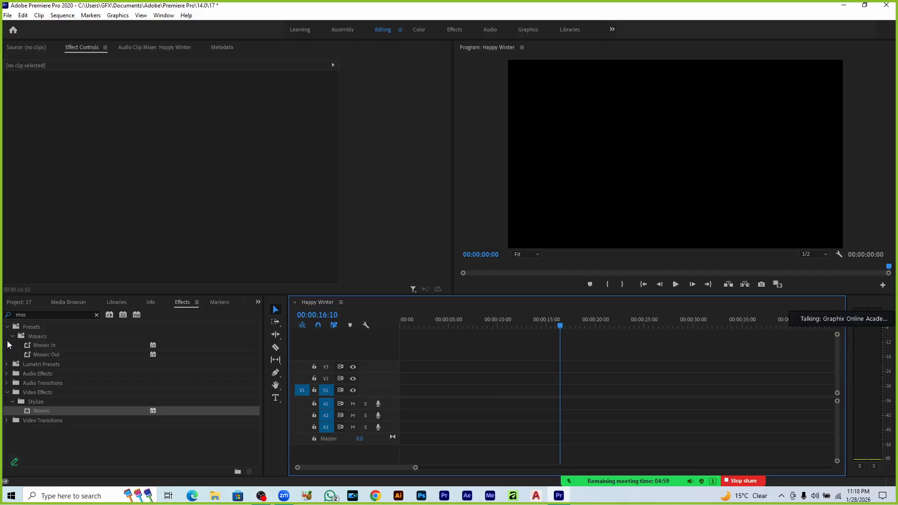
left_click(18, 302)
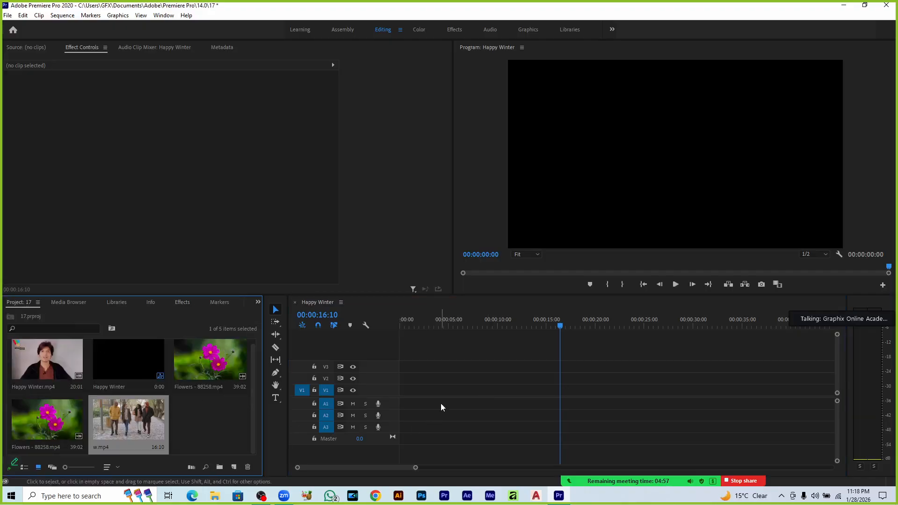
left_click(231, 467)
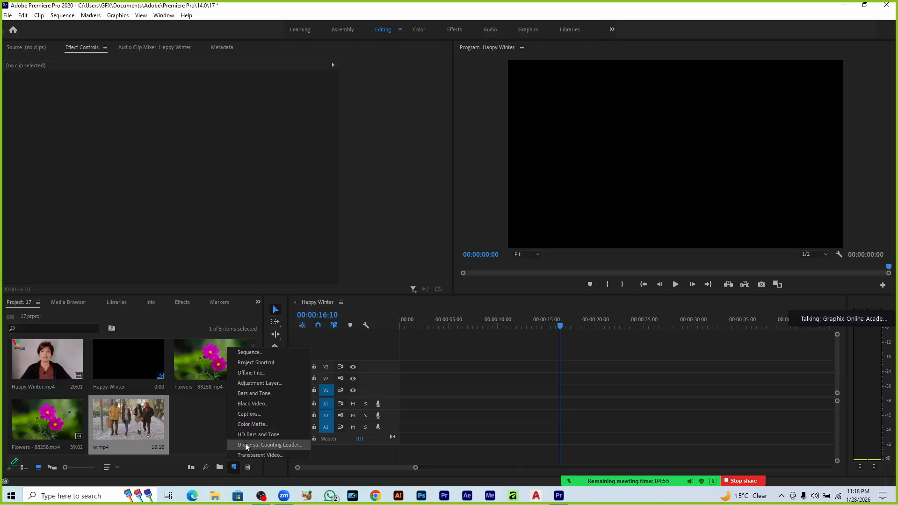
left_click(251, 425)
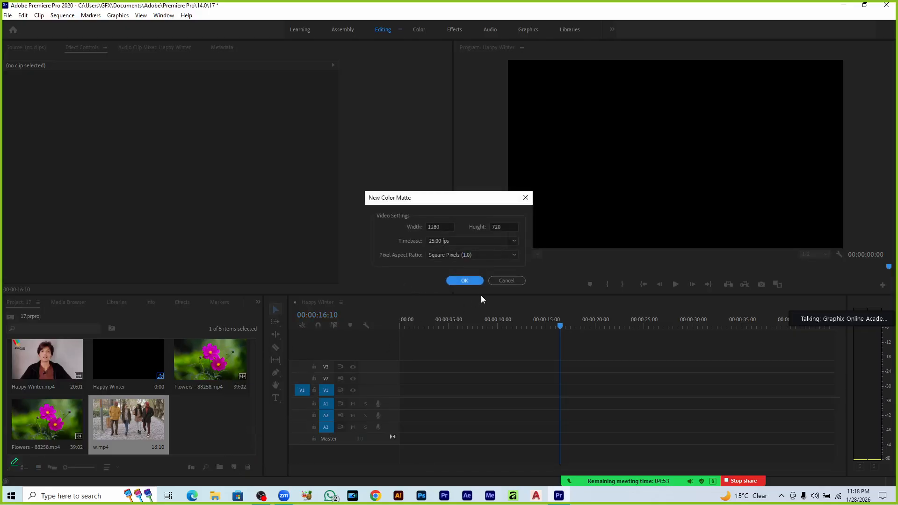
left_click(472, 281)
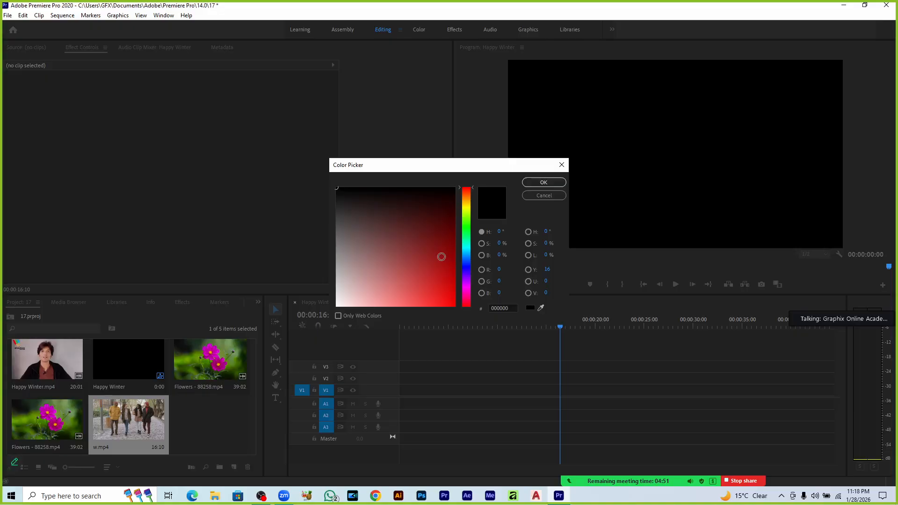
left_click(410, 304)
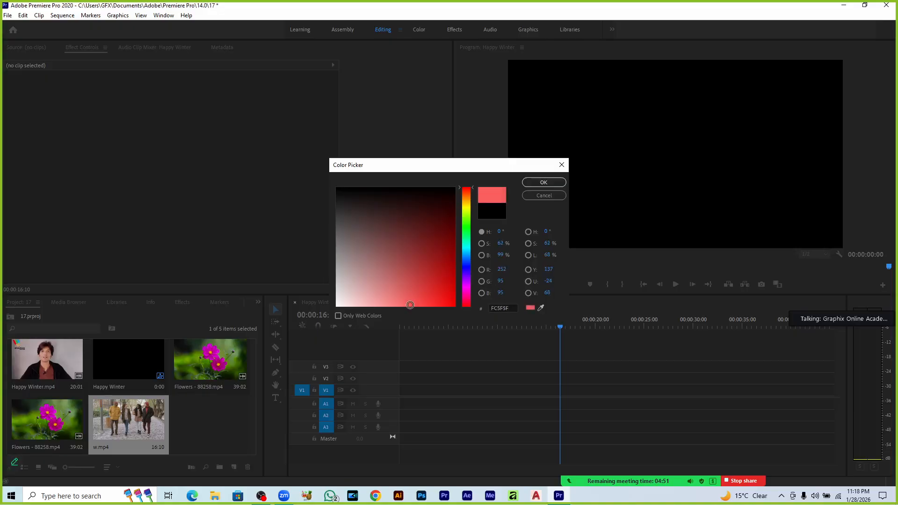
left_click(533, 186)
left_click(434, 260)
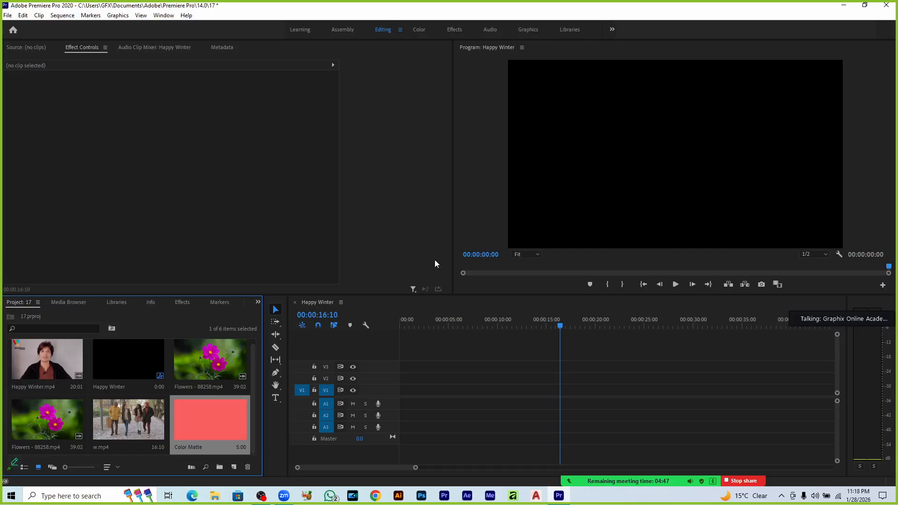
Place the Color Matte on track V1 at the sequence start and return the playhead to 00:00:00:00
left_click_drag(234, 424, 395, 391)
key("Up")
key("Up")
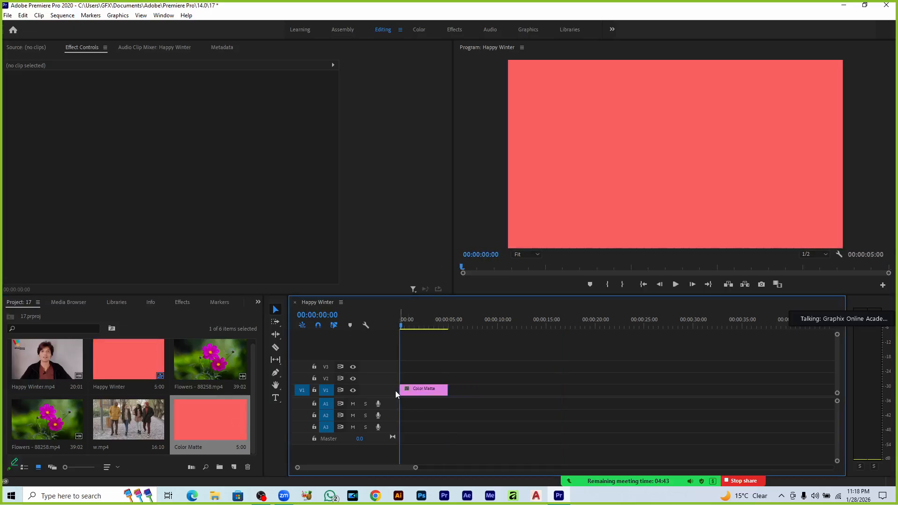
Apply the 4-Color Gradient effect to the Color Matte clip and preview it in playback
left_click(430, 392)
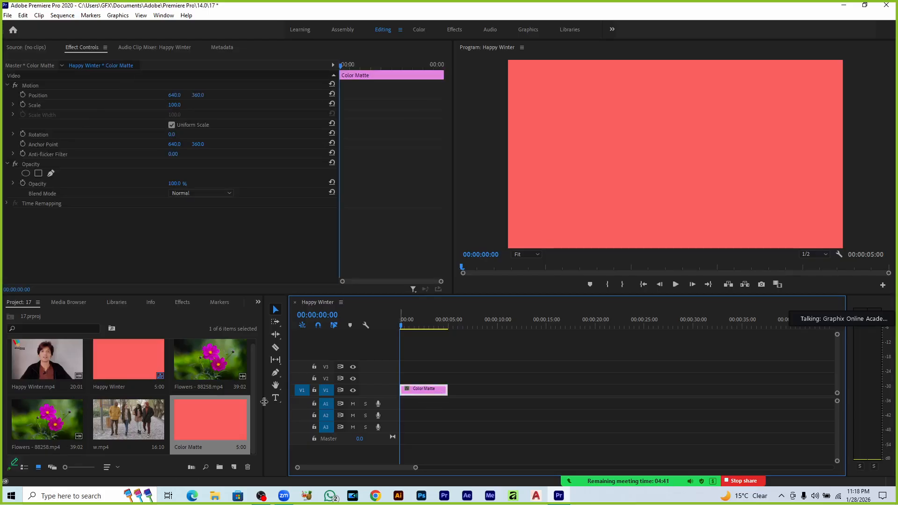
left_click(182, 302)
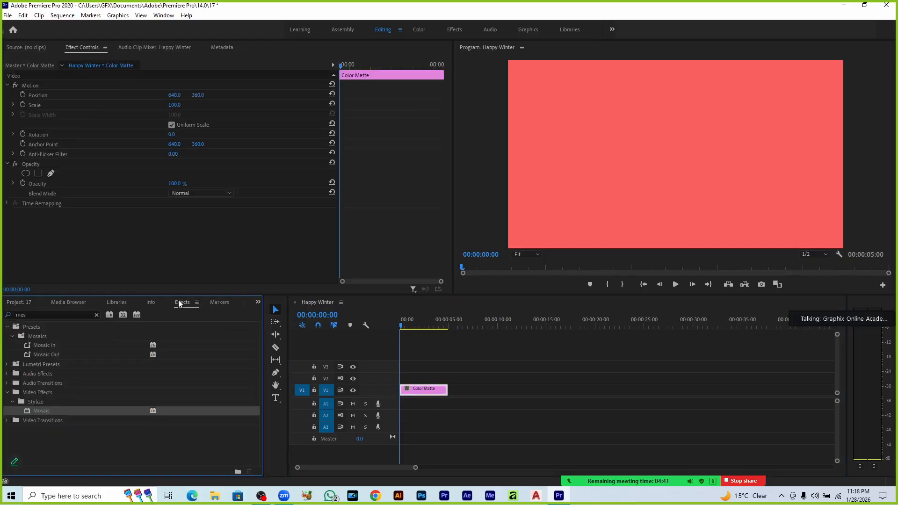
double_click(30, 315)
type("grad")
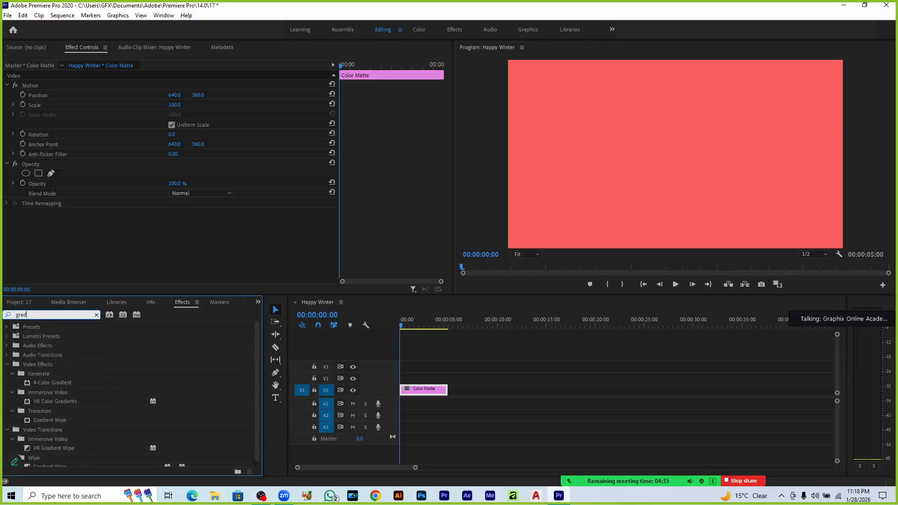
left_click_drag(38, 385, 406, 392)
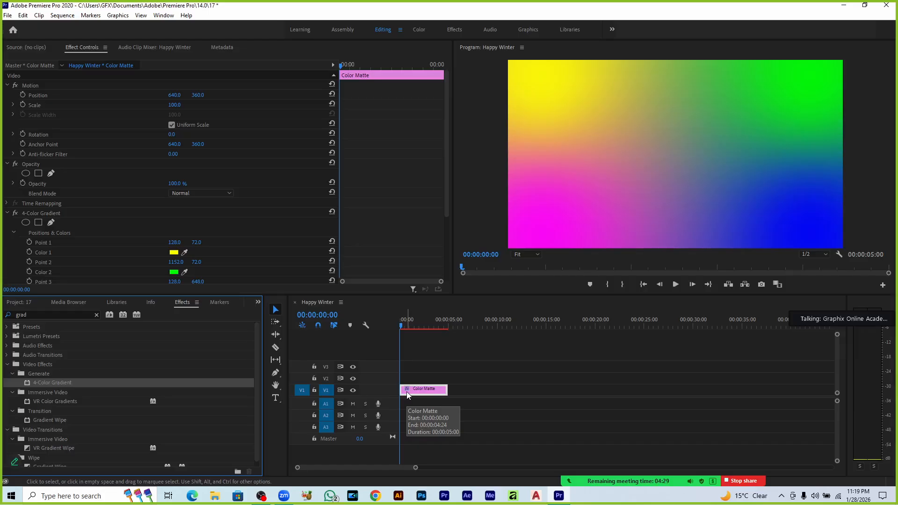
key("space")
key("space")
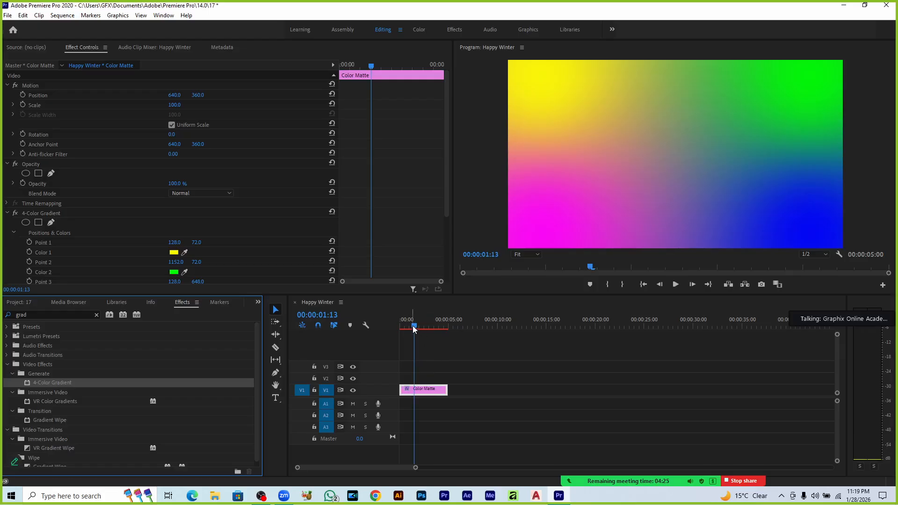
Enable keyframing for the gradient's Point 1 and Color 1 at 00:00:00:00
left_click(386, 330)
key("Home")
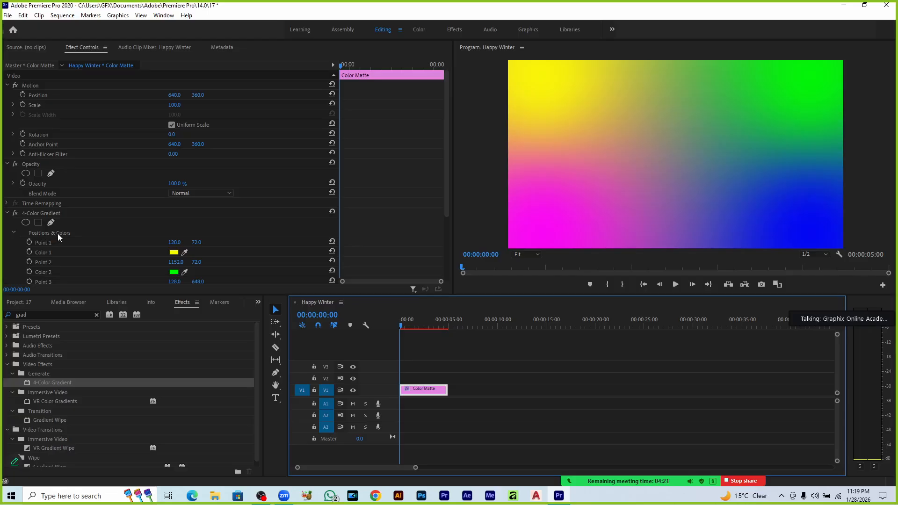
scroll(66, 246, "down", 1)
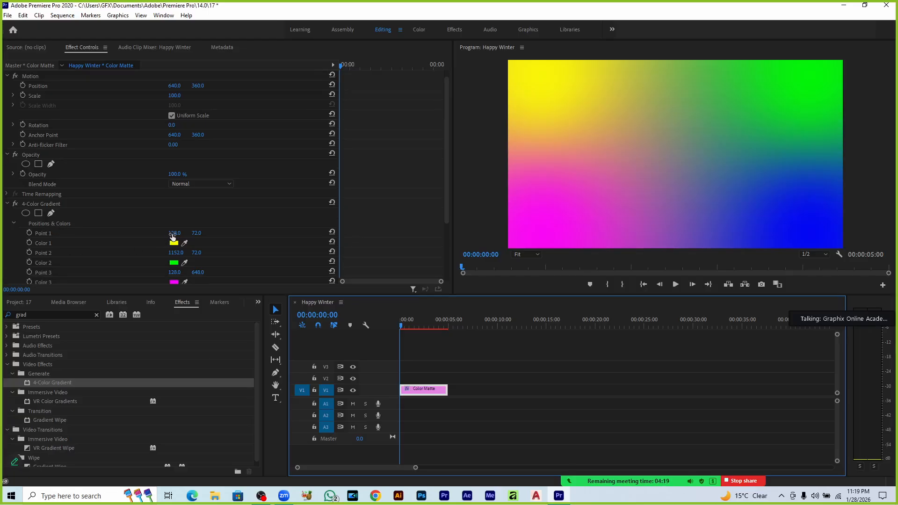
left_click(95, 235)
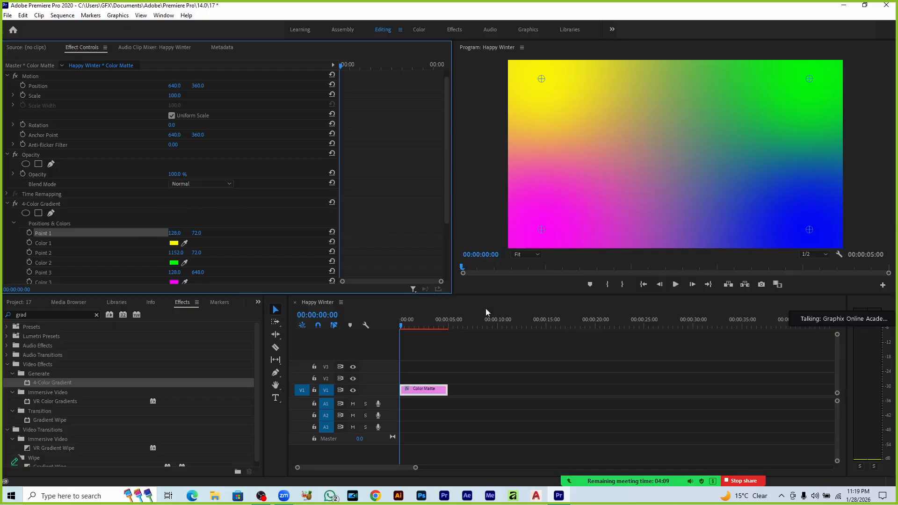
left_click(30, 232)
left_click(29, 243)
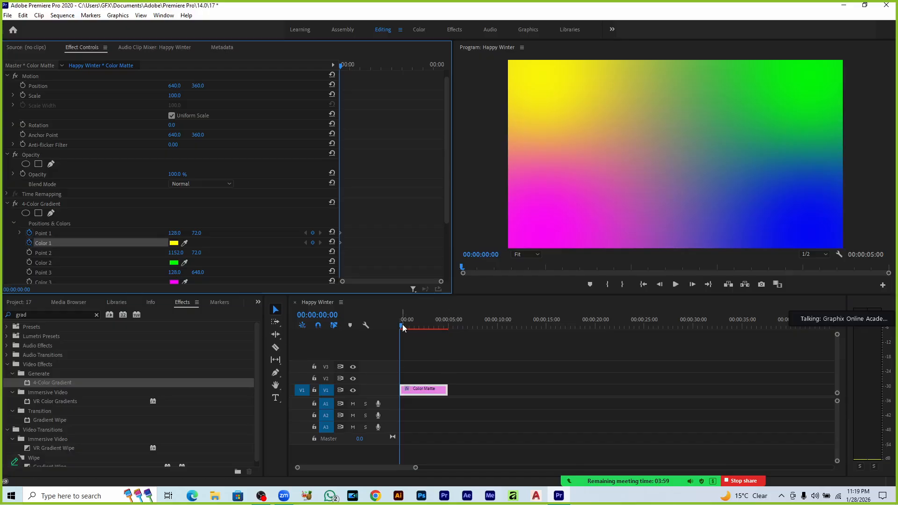
Add keyframes at 00:00:01:01 that set the gradient's Color 1 to FF0000 and Point 1 to 596, 559
left_click_drag(406, 327, 411, 328)
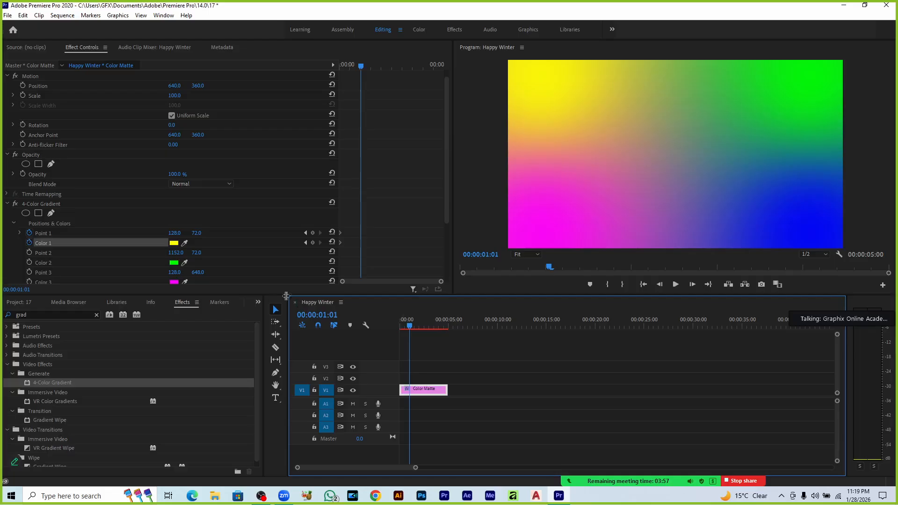
left_click(174, 243)
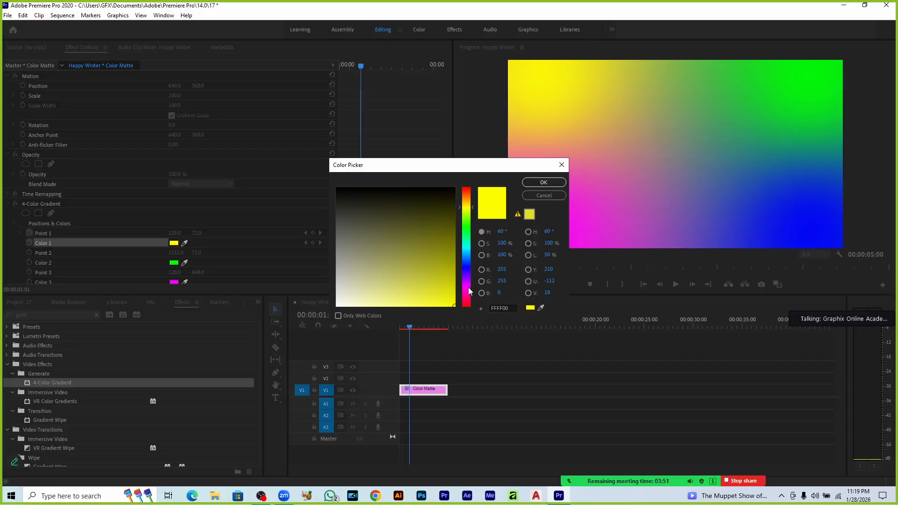
left_click_drag(469, 301, 473, 333)
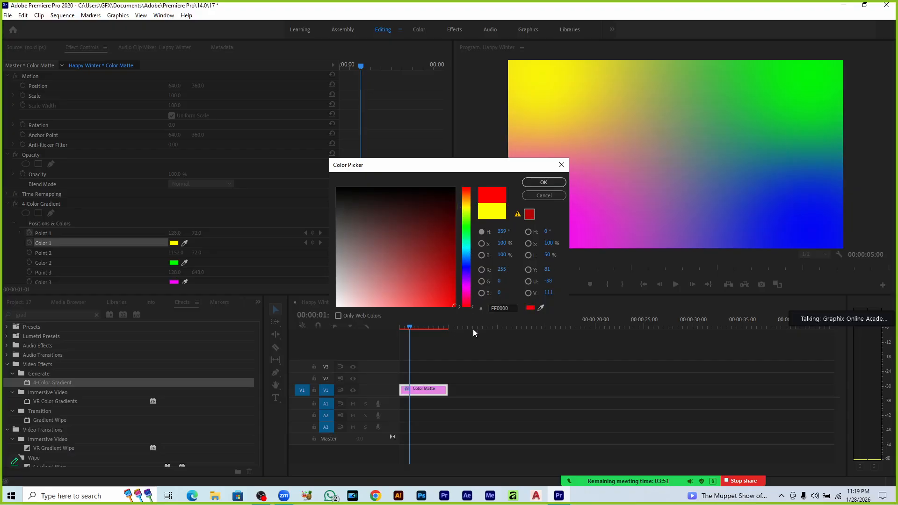
left_click(537, 185)
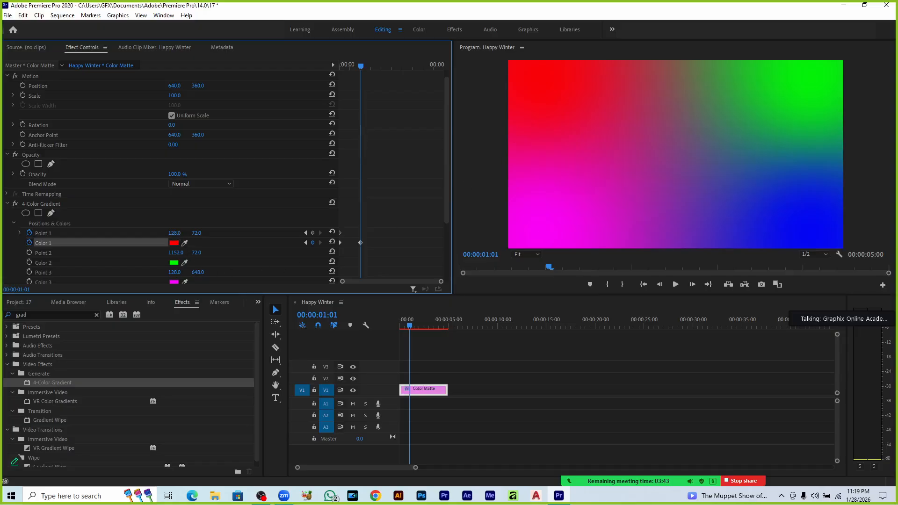
left_click_drag(180, 232, 271, 233)
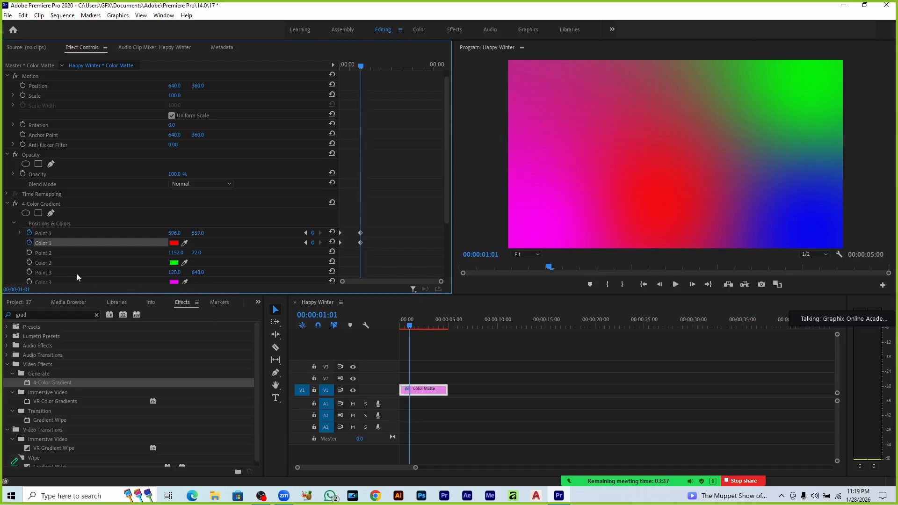
Return the playhead to 00:00:00:00 and enable keyframing for the gradient's Point 2 and Color 2
left_click_drag(408, 330, 358, 330)
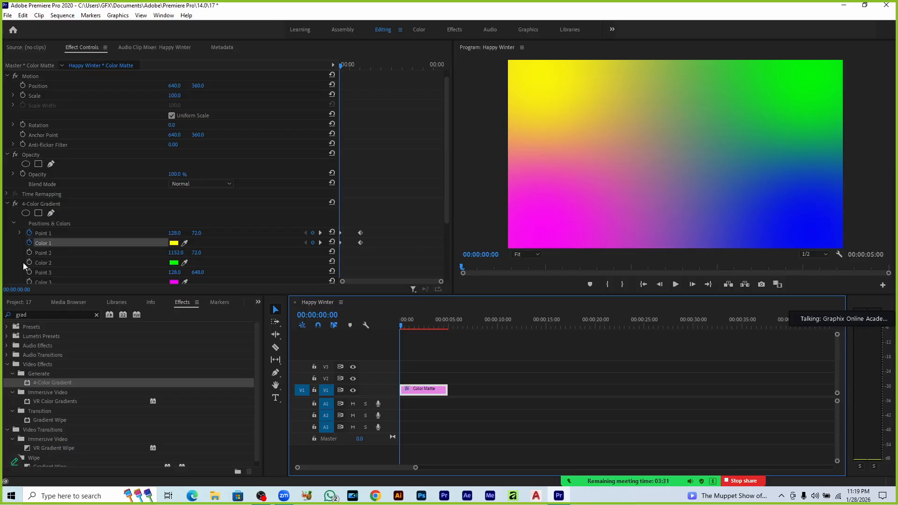
left_click(32, 253)
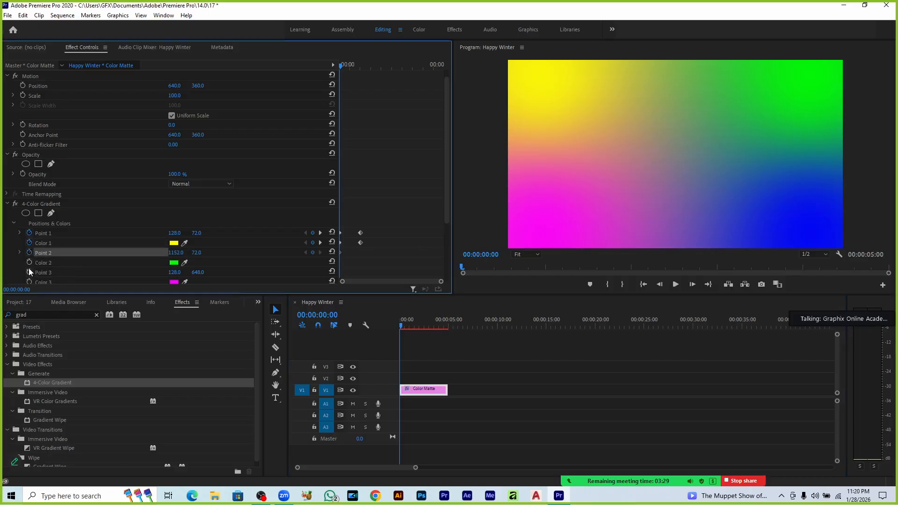
left_click(29, 262)
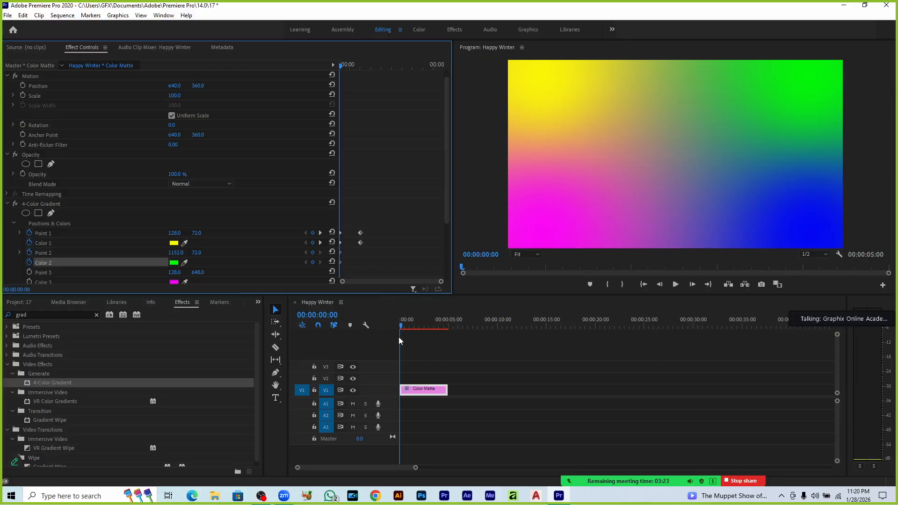
Add keyframes at 00:00:01:01 that set the gradient's Color 2 to FCFF28 and Point 2 to 136, 72
left_click(320, 233)
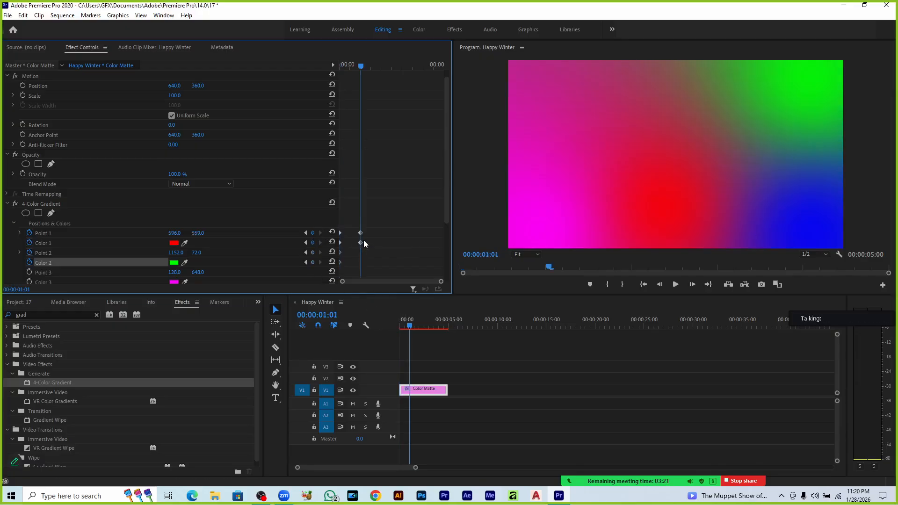
left_click(174, 262)
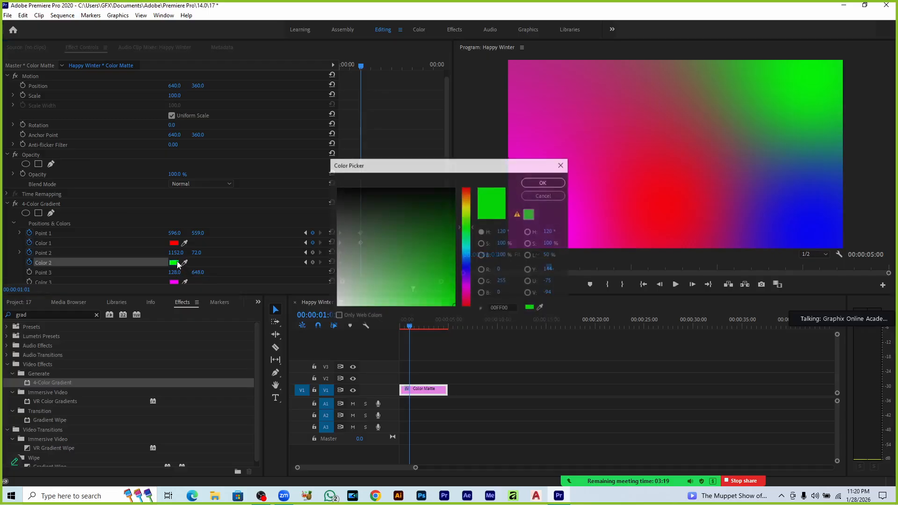
left_click(468, 208)
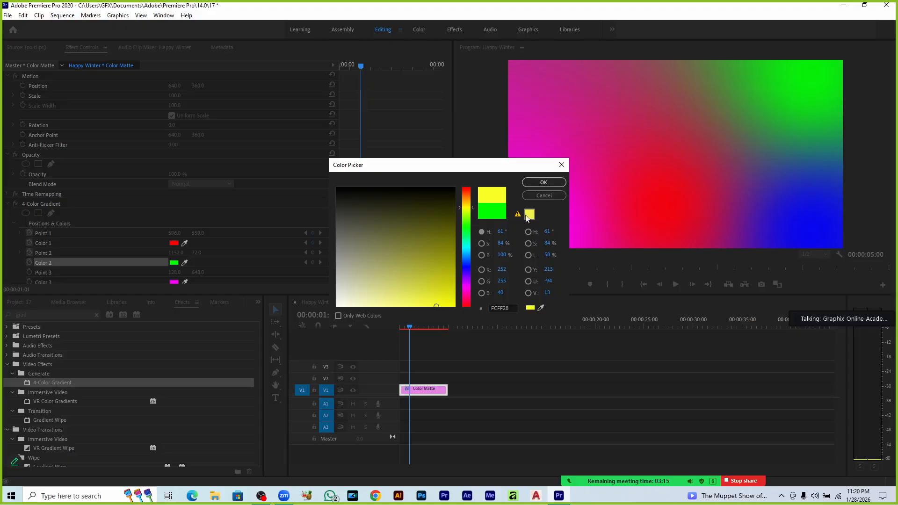
left_click(526, 186)
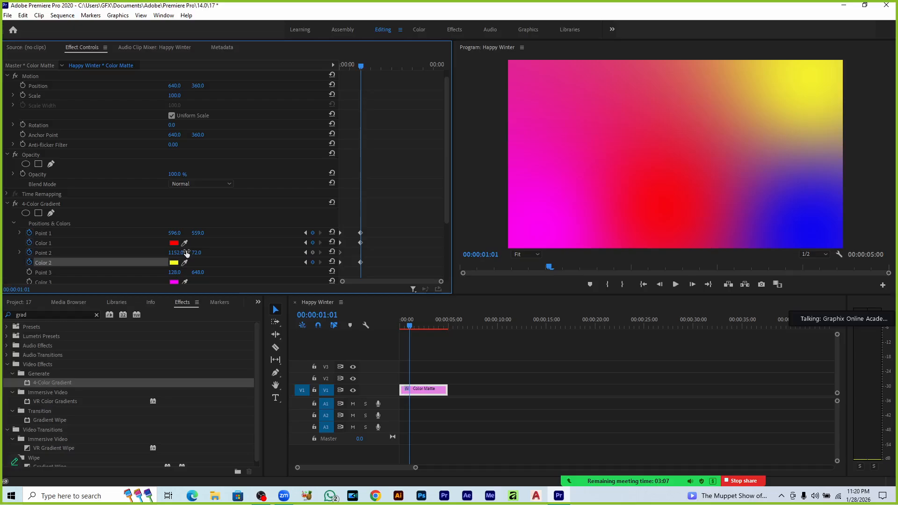
left_click_drag(176, 253, 0, 253)
left_click(607, 414)
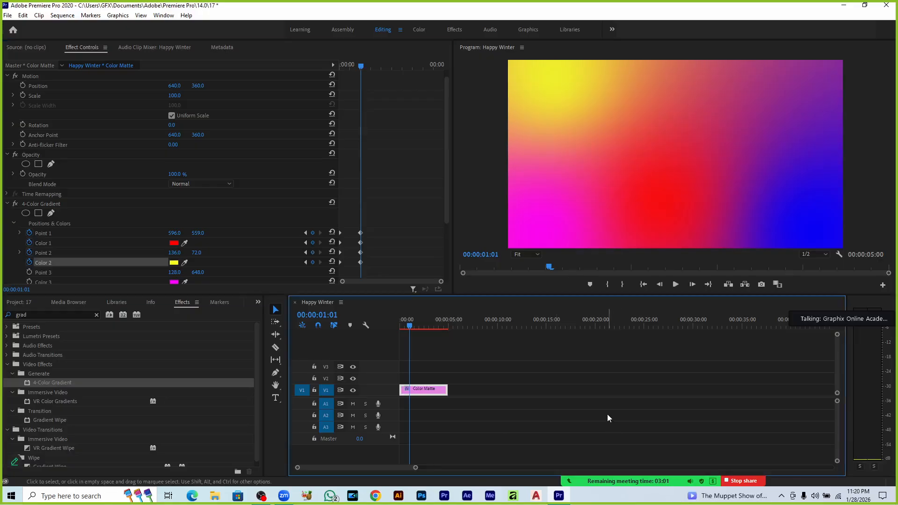
Play the gradient animation repeatedly from the start in an enlarged Program monitor, then restore the layout and select the Color Matte clip at 00:00:00:00
left_click(543, 233)
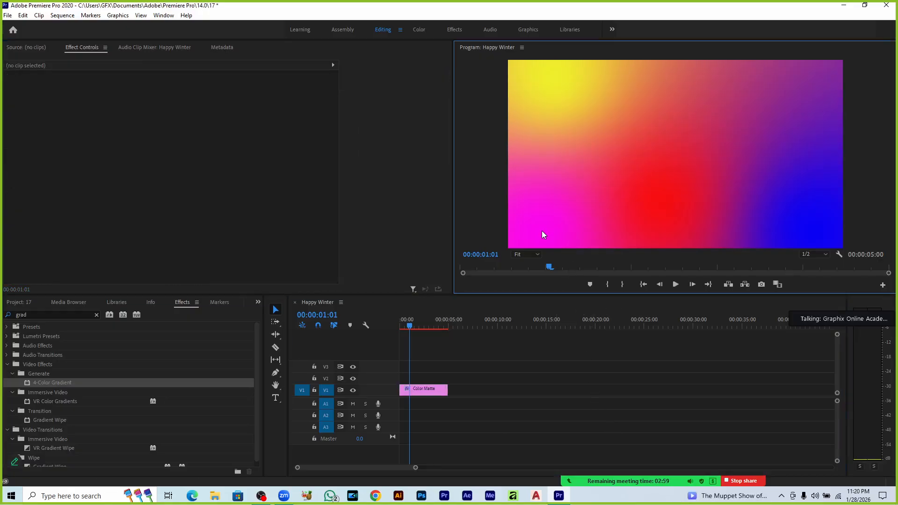
key("grave")
key("Home")
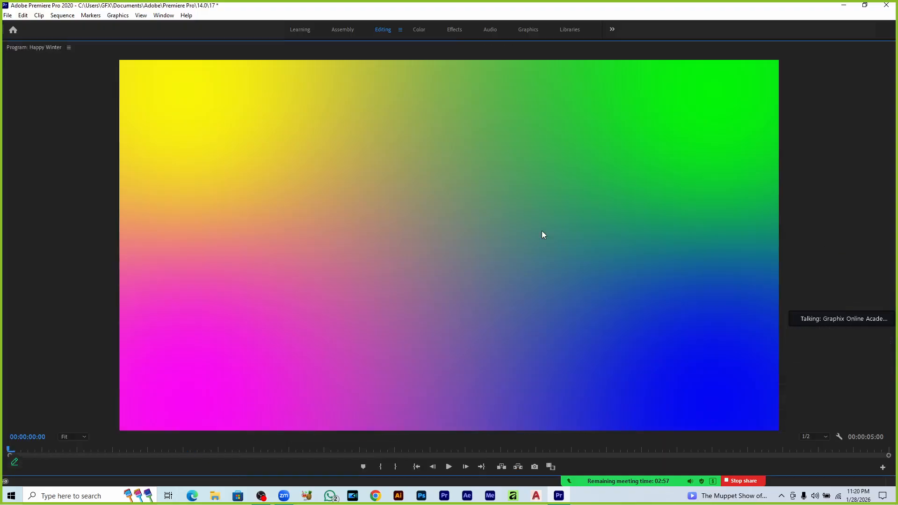
key("space")
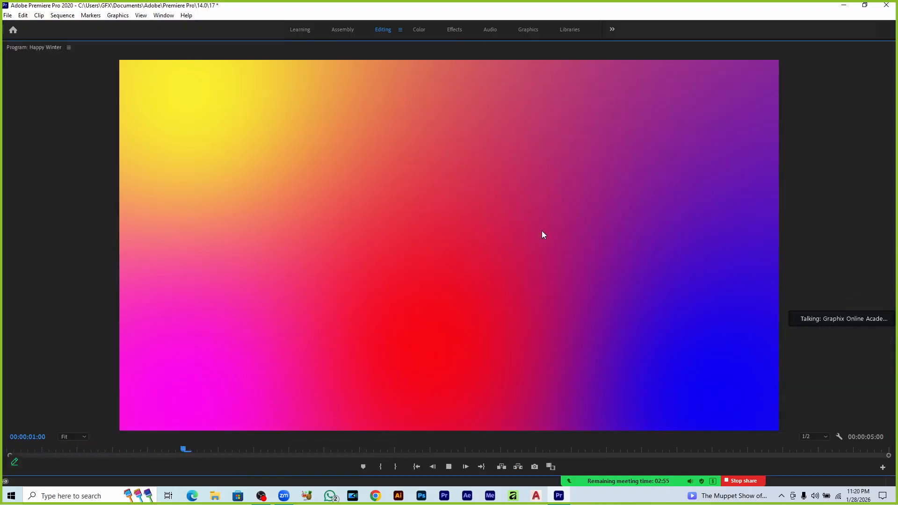
key("space")
key("Home")
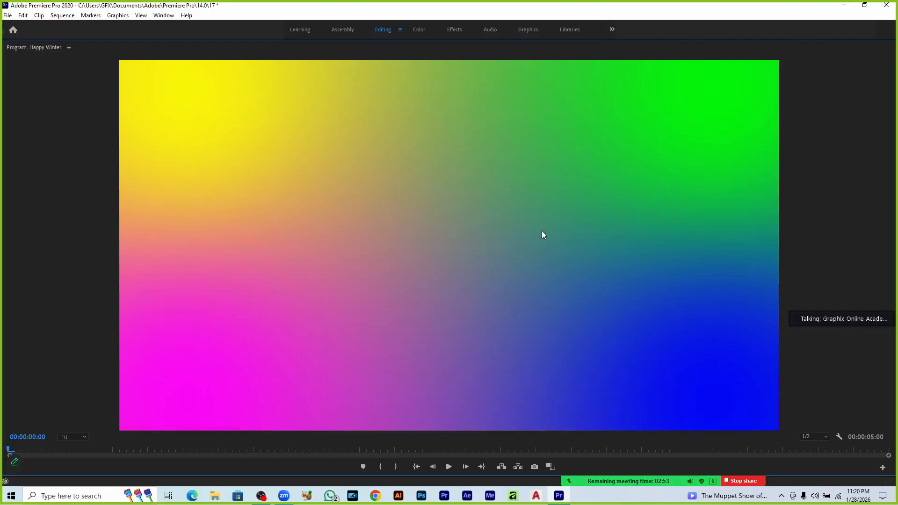
key("space")
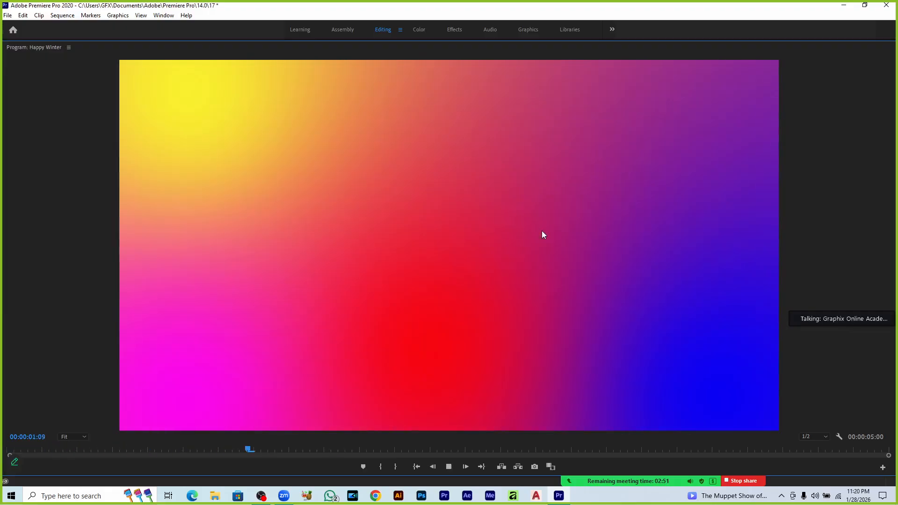
key("End")
key("space")
key("Home")
key("space")
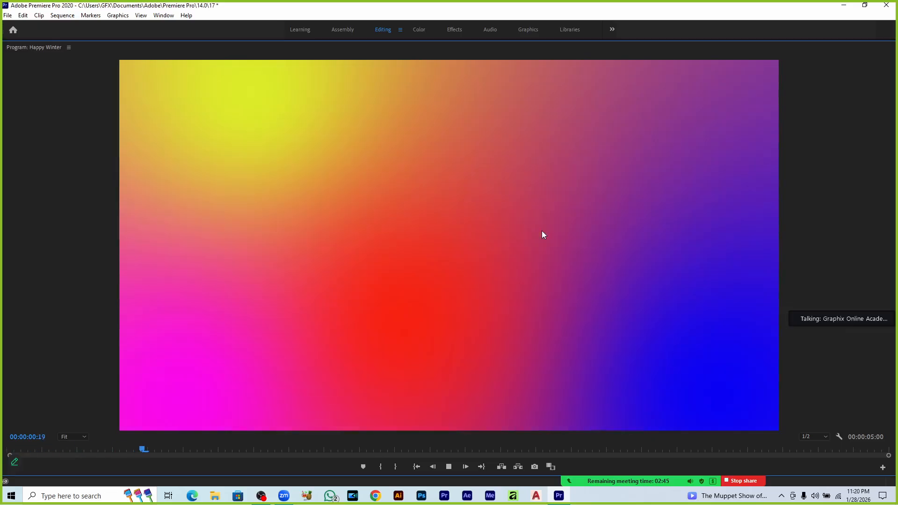
key("Home")
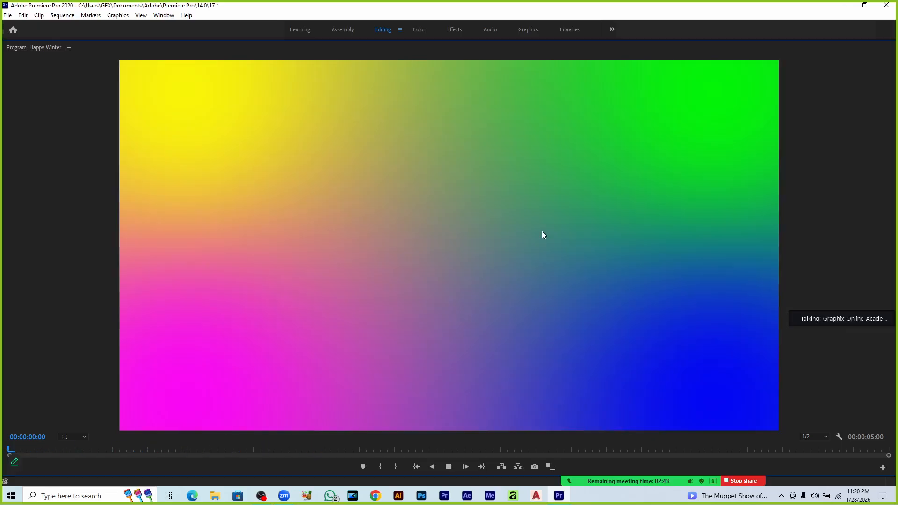
key("space")
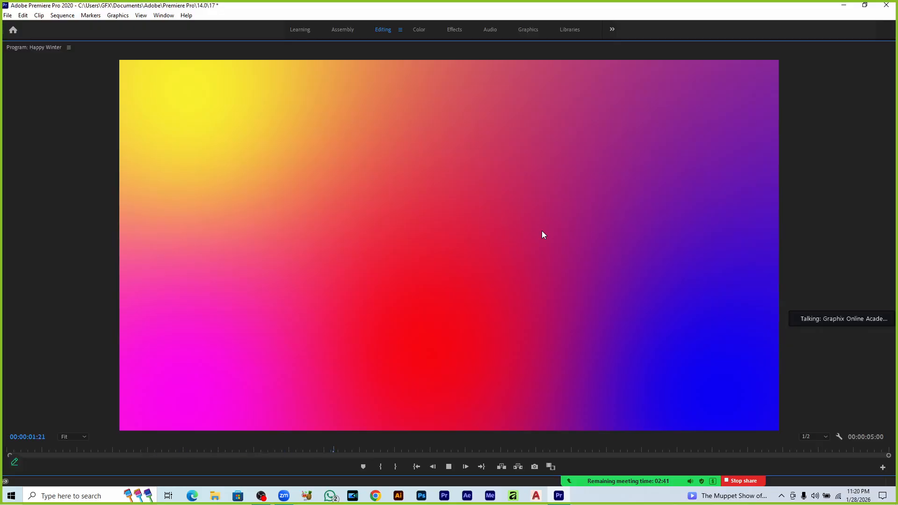
key("Home")
key("space")
key("Home")
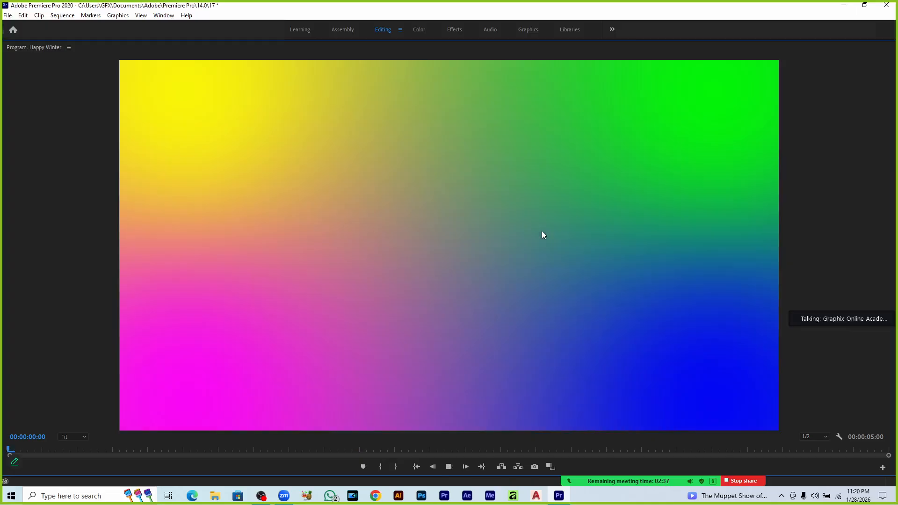
key("space")
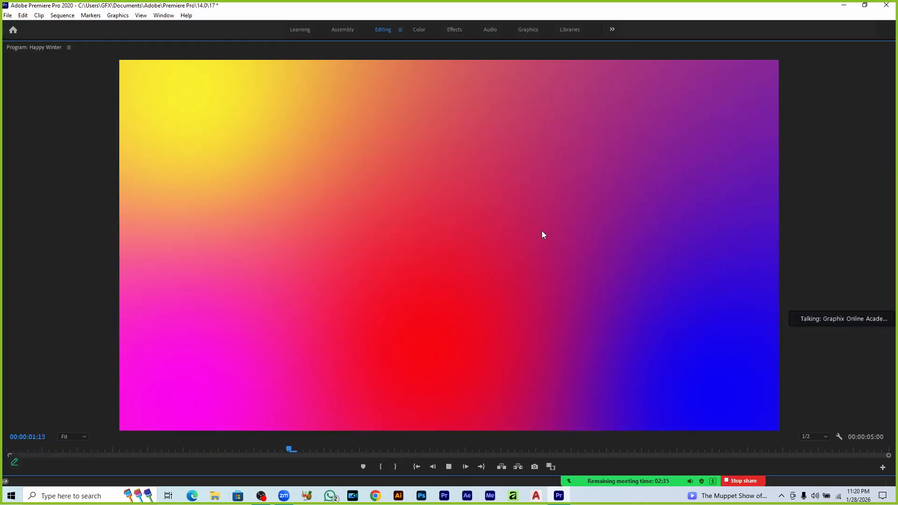
key("grave")
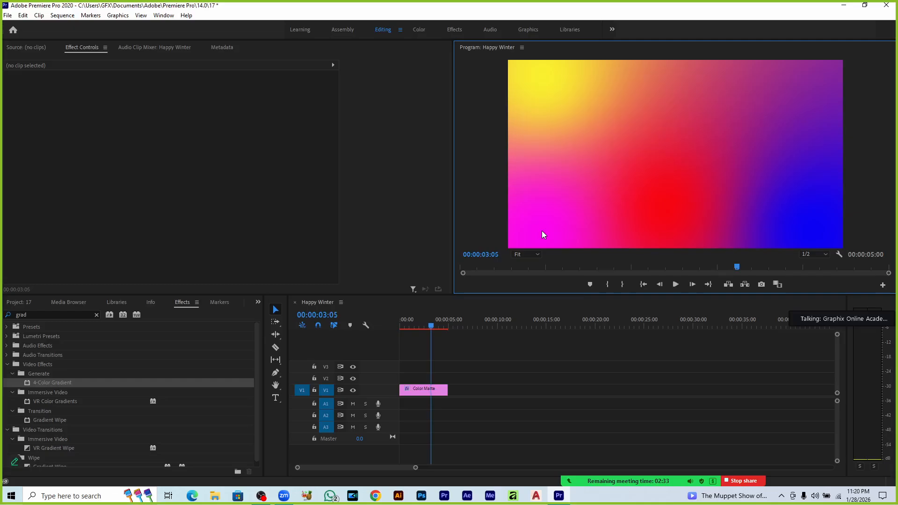
key("Home")
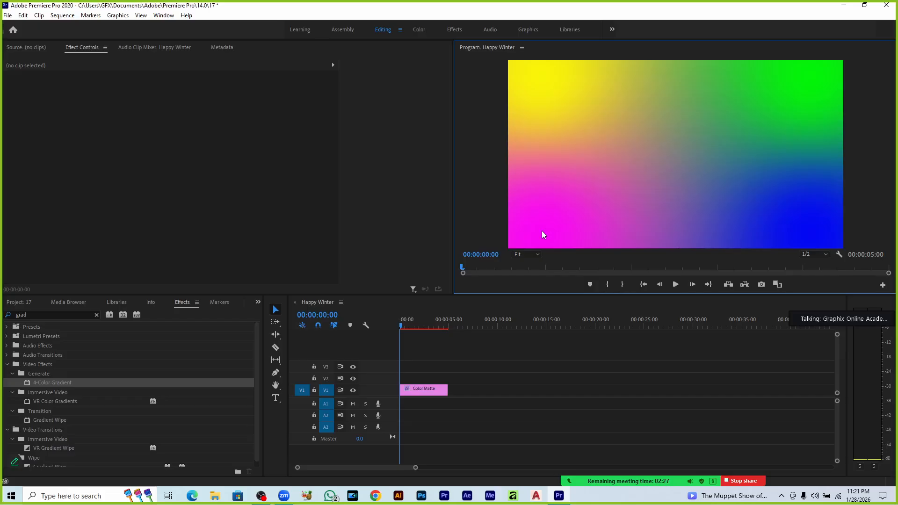
left_click(431, 390)
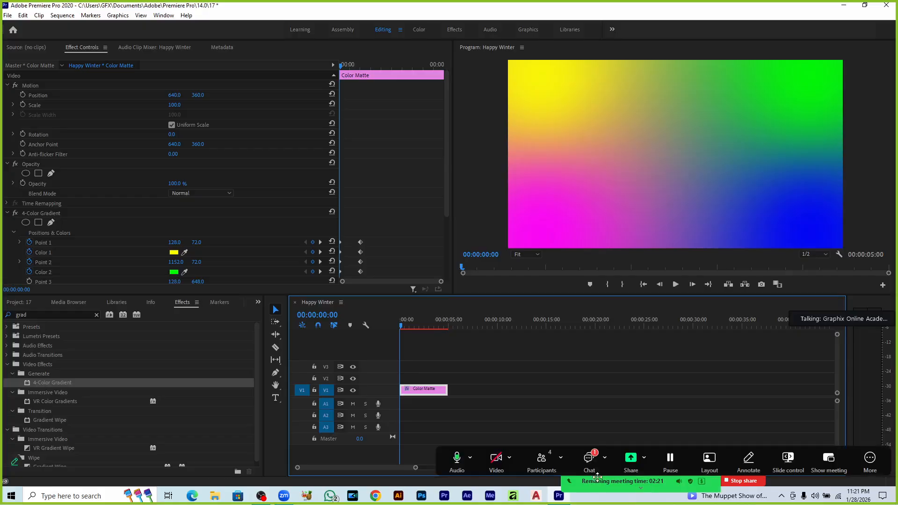
Read through the messages in the Zoom meeting chat and close the chat window
left_click(589, 460)
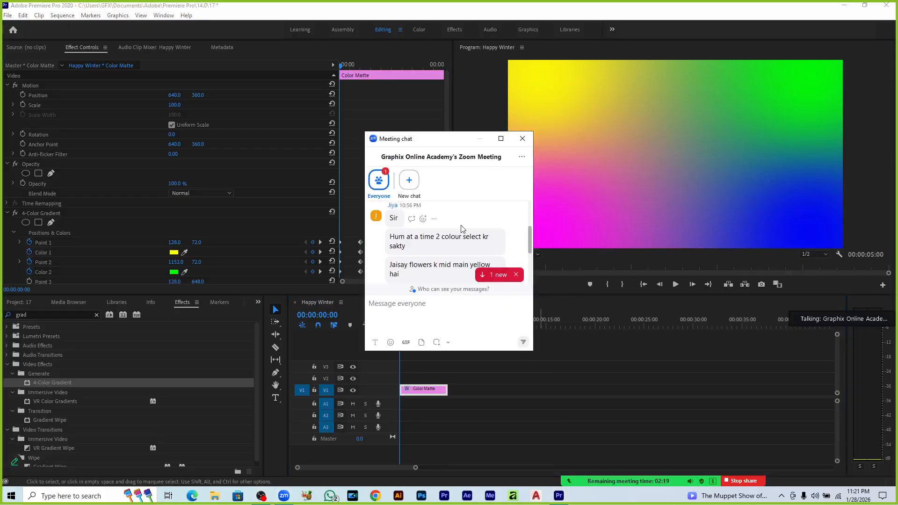
scroll(458, 238, "down", 1)
scroll(455, 252, "down", 2)
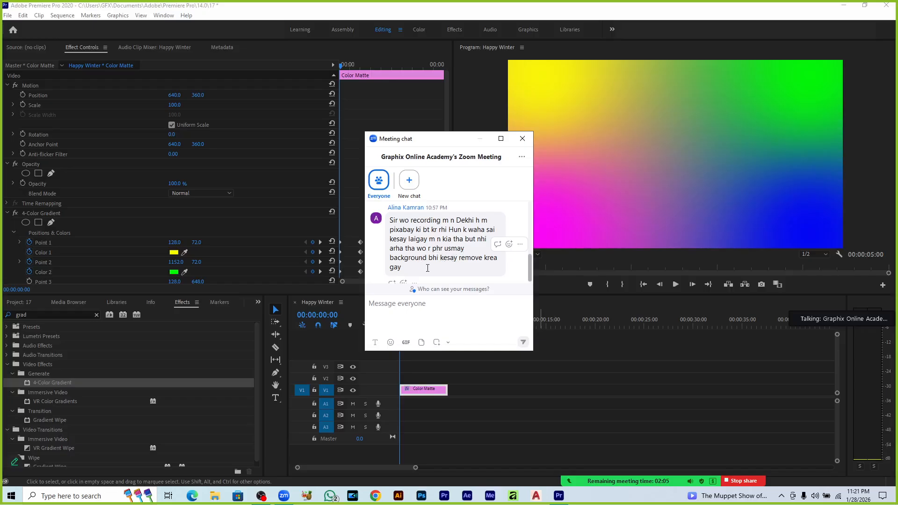
scroll(458, 265, "down", 1)
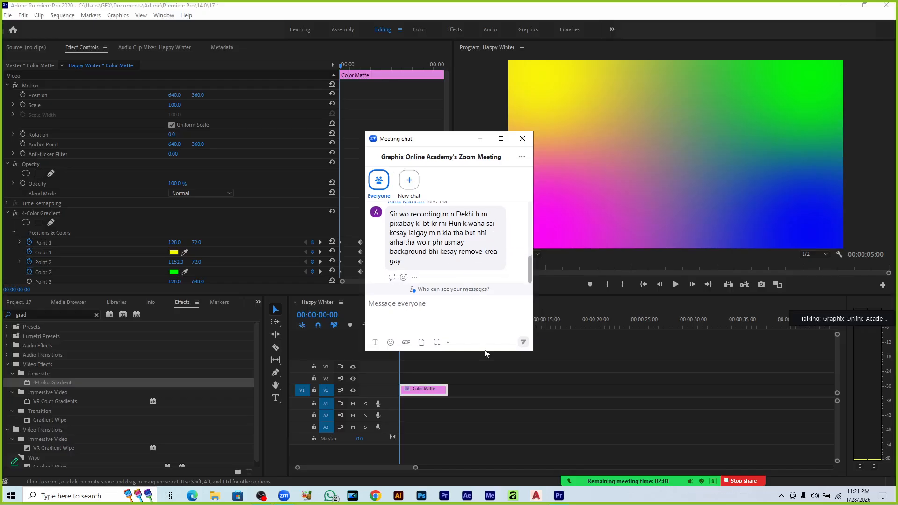
left_click(522, 139)
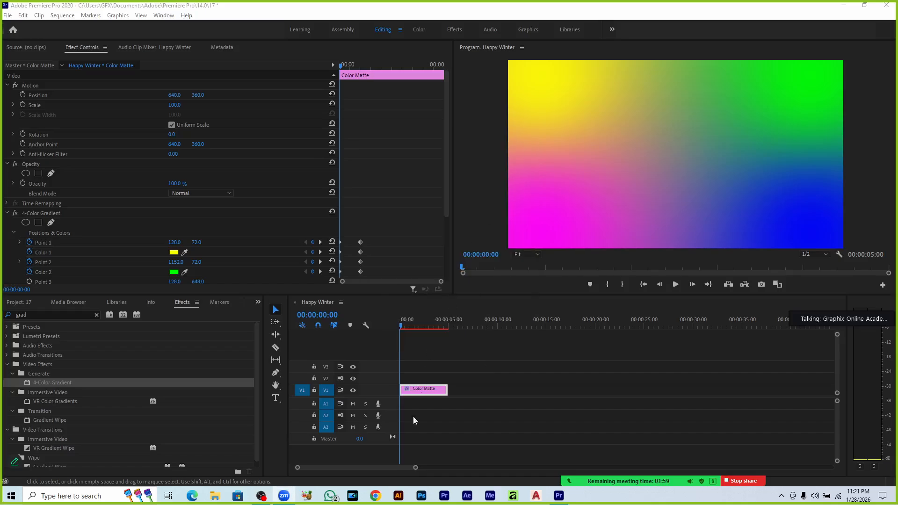
Switch to Google Chrome with the Dine profile and open pixabay.com
left_click(380, 494)
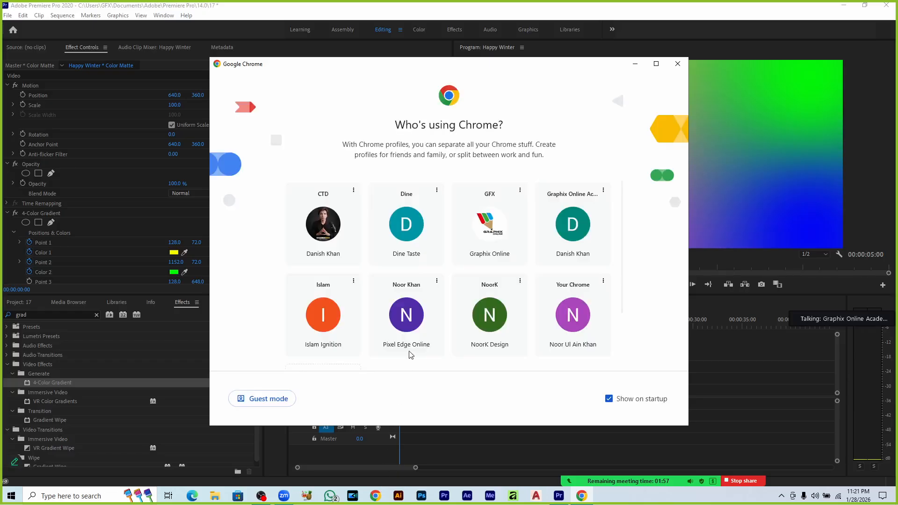
left_click(410, 232)
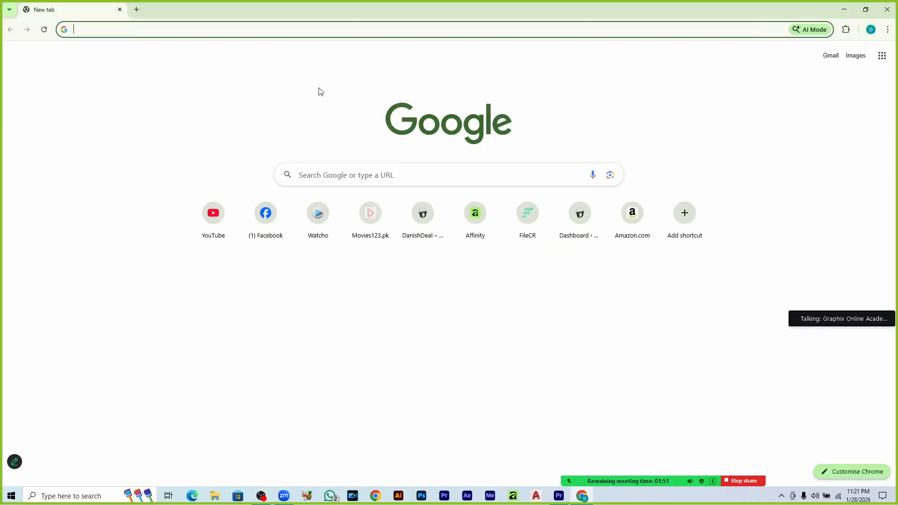
type("pixa")
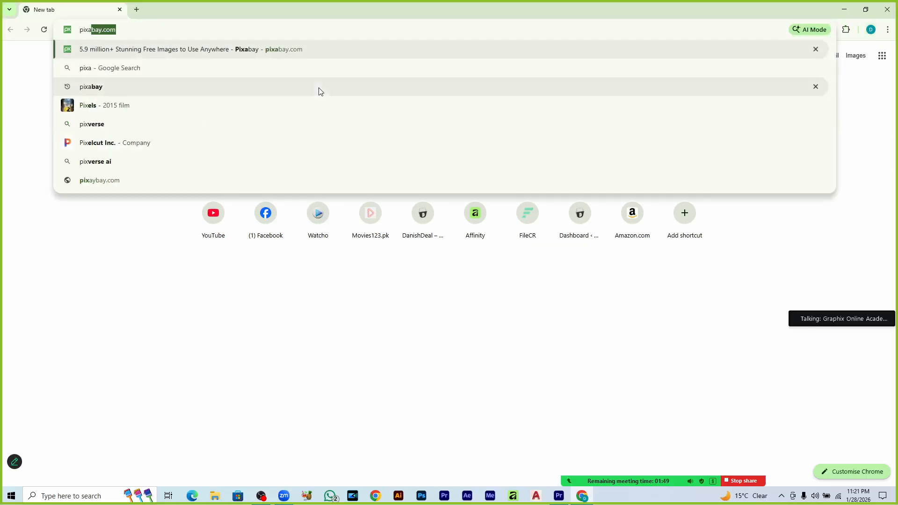
key("Return")
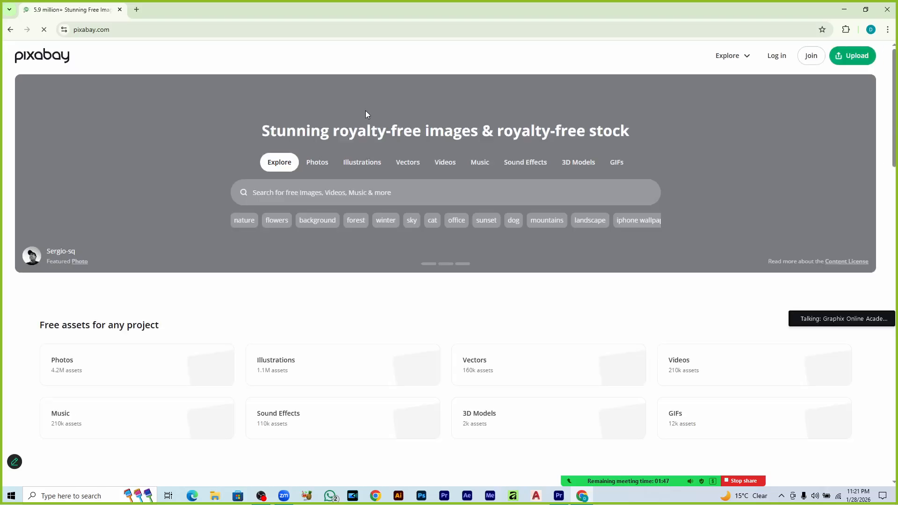
Search Pixabay's videos for "green screen"
left_click(437, 166)
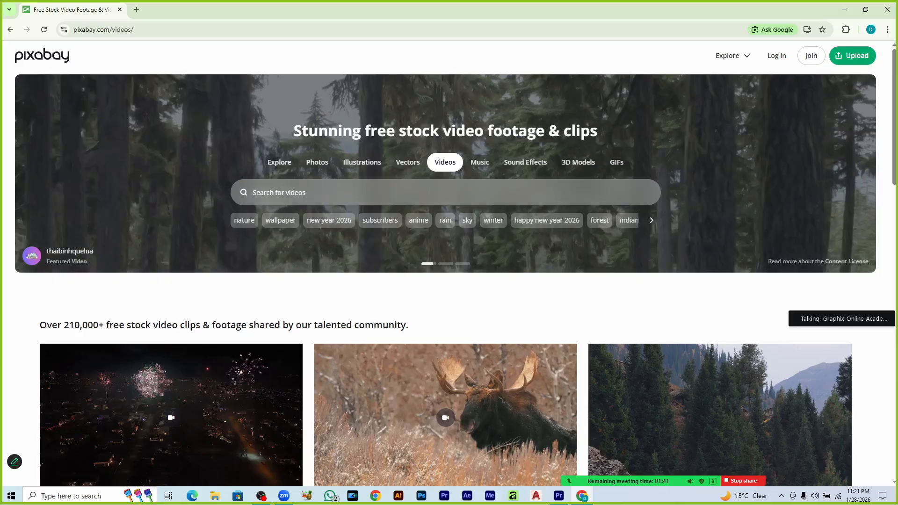
left_click(439, 187)
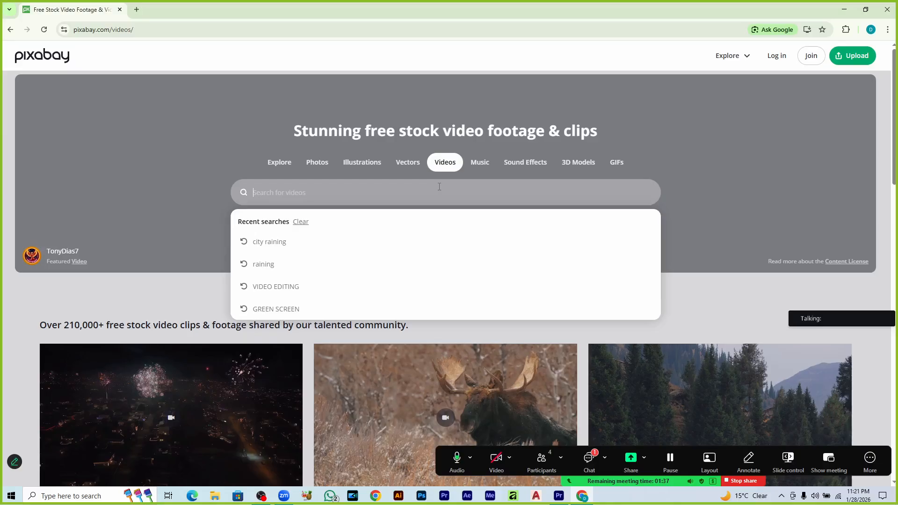
type("green scr")
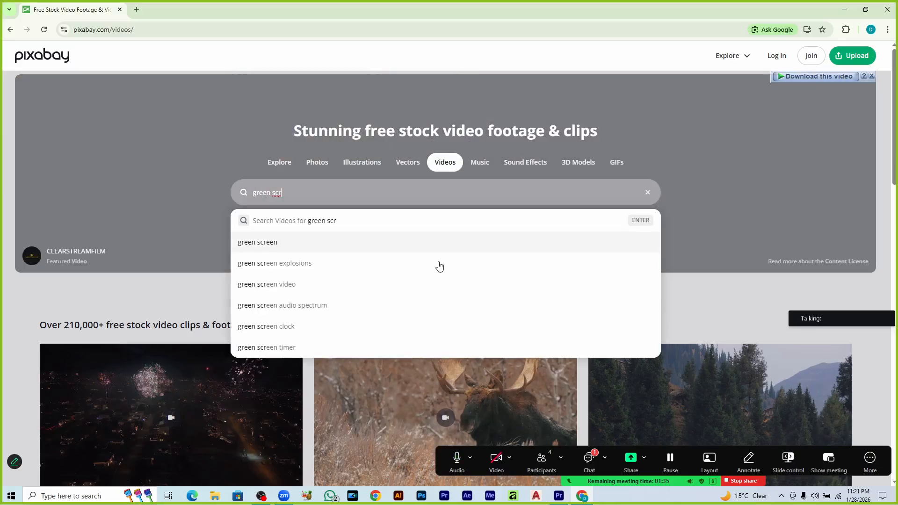
key("Return")
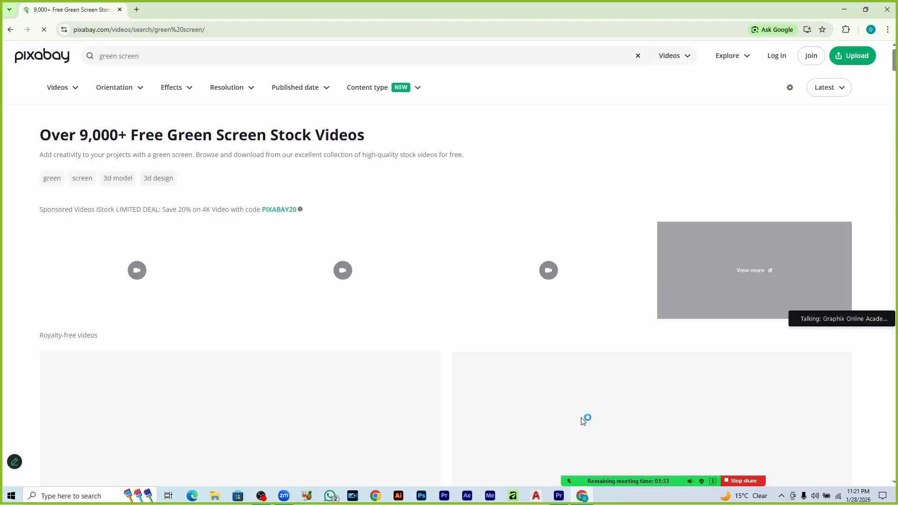
Open the Zoom meeting chat again and read the newest message
left_click(588, 459)
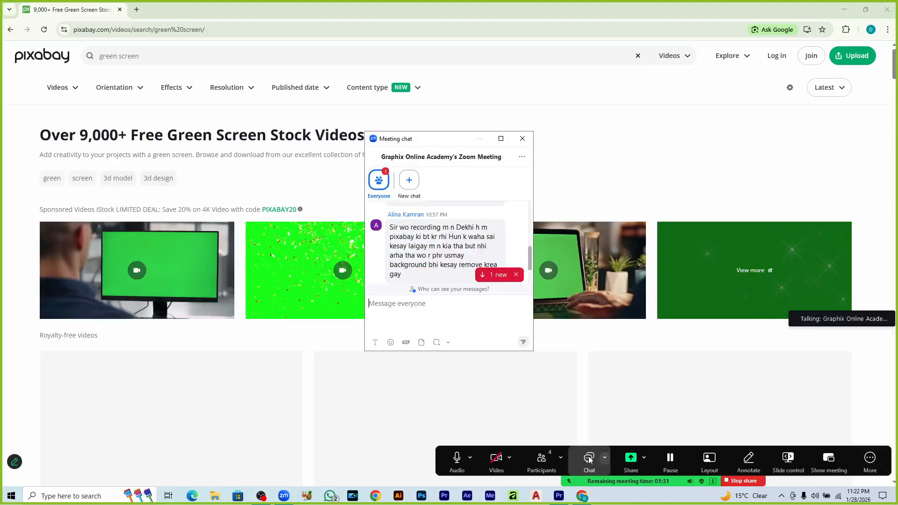
left_click(491, 274)
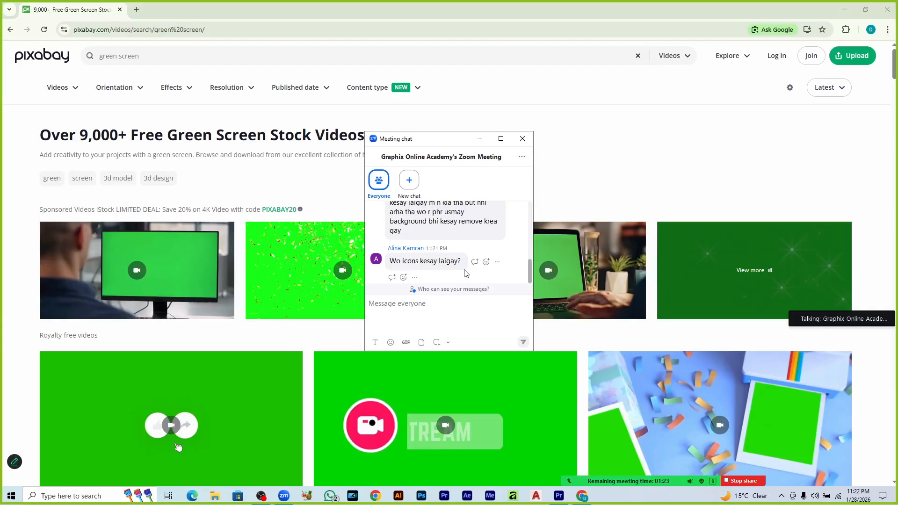
Close the meeting chat and open the pink butterfly video from the green screen results
left_click(516, 145)
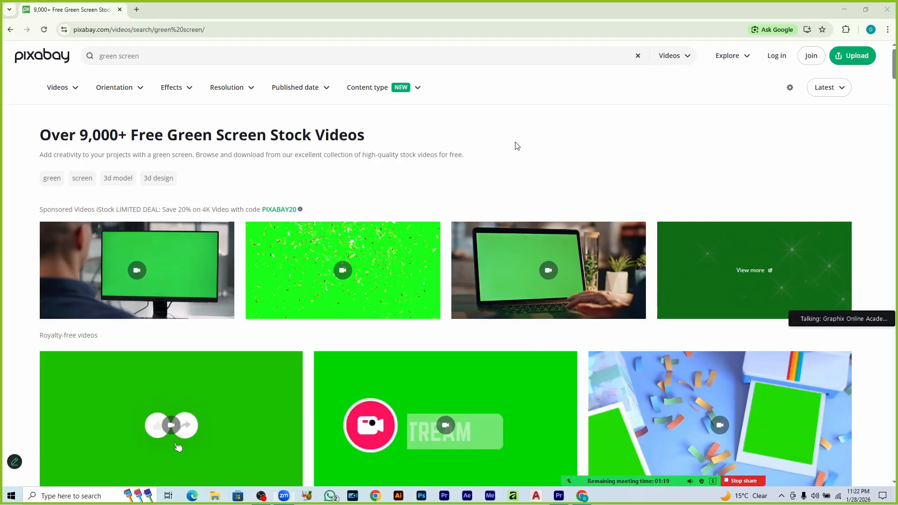
scroll(550, 307, "down", 5)
scroll(550, 307, "down", 1)
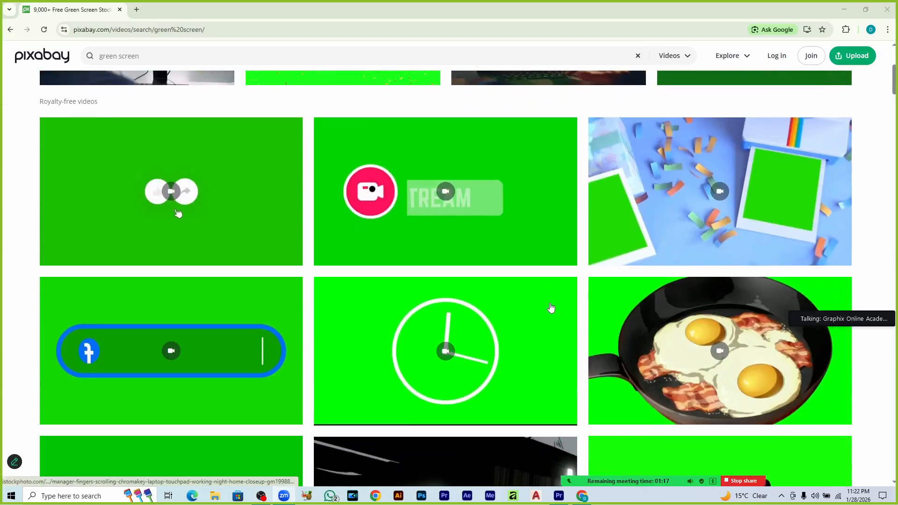
scroll(551, 307, "down", 1)
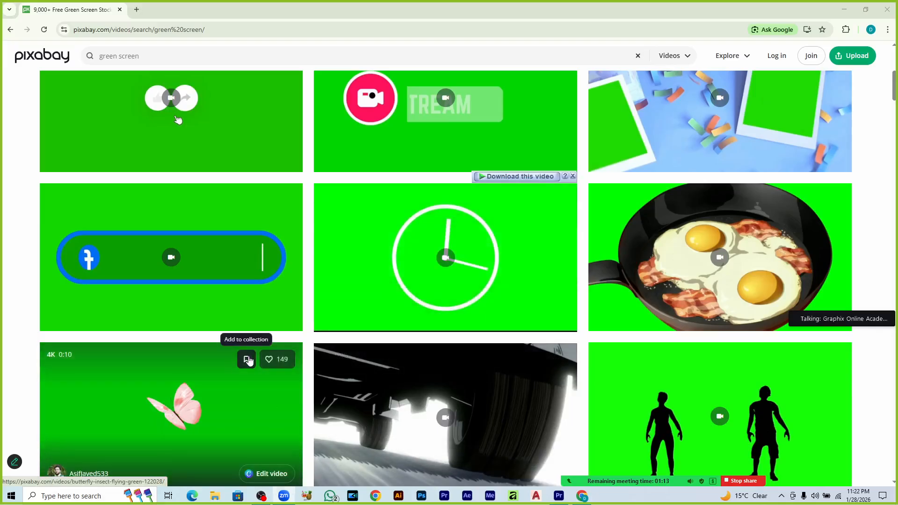
left_click(246, 360)
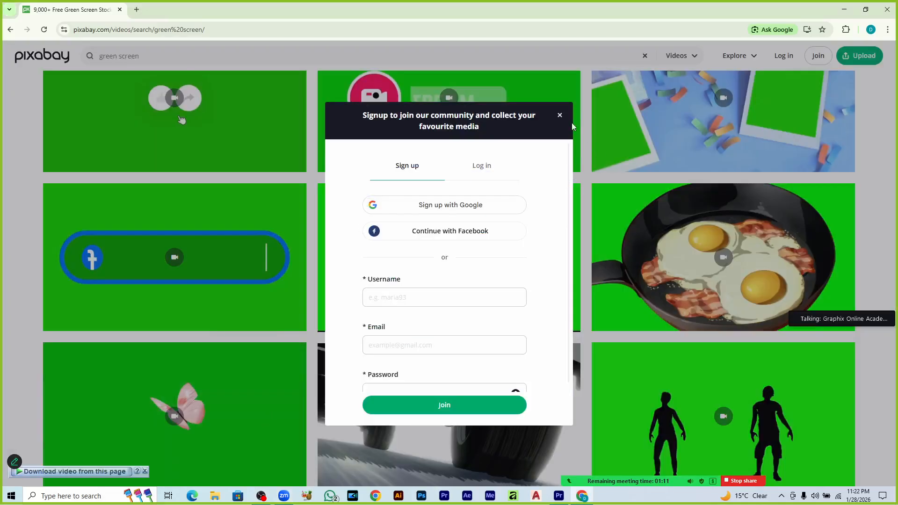
left_click(559, 115)
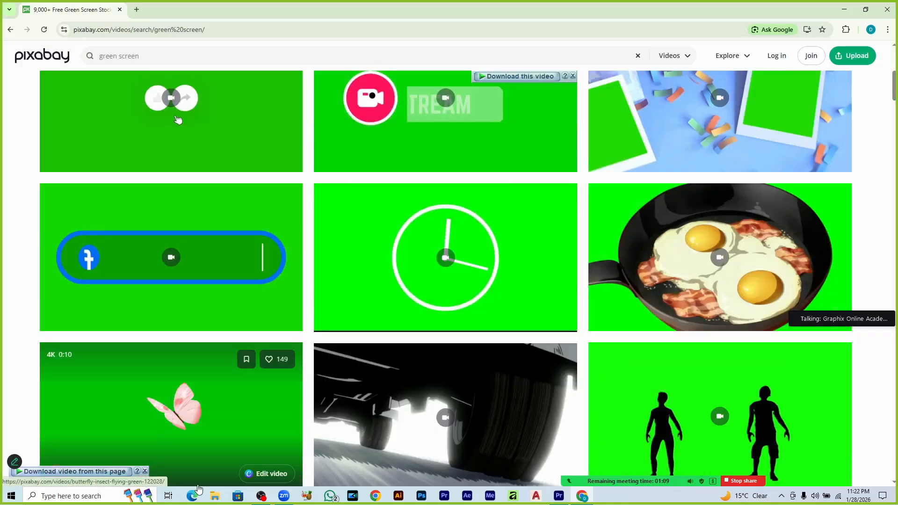
scroll(252, 429, "down", 2)
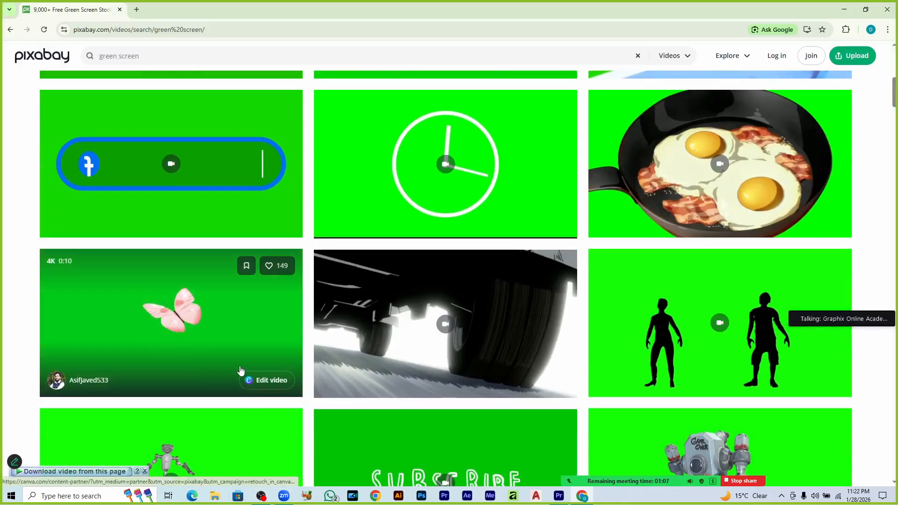
left_click(239, 339)
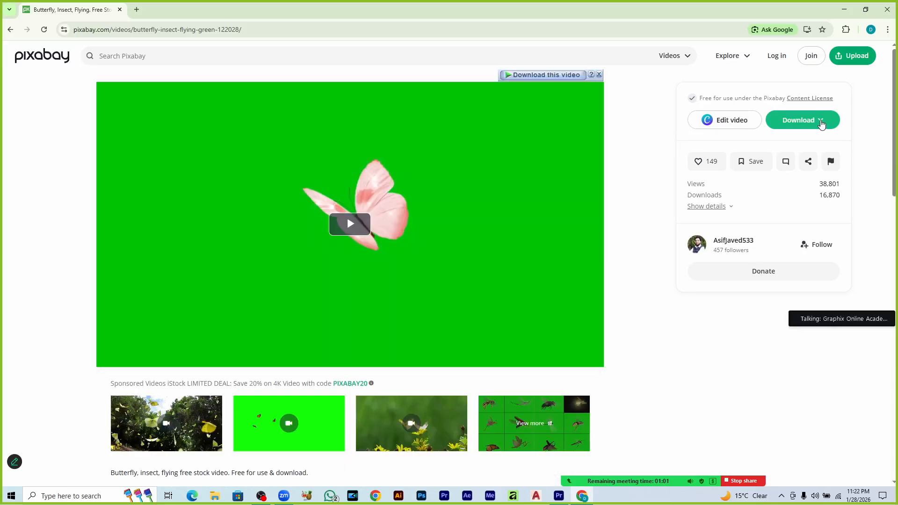
Request the butterfly video's 1280 × 720 MP4 download and check the newest message in the Zoom meeting chat
left_click(822, 122)
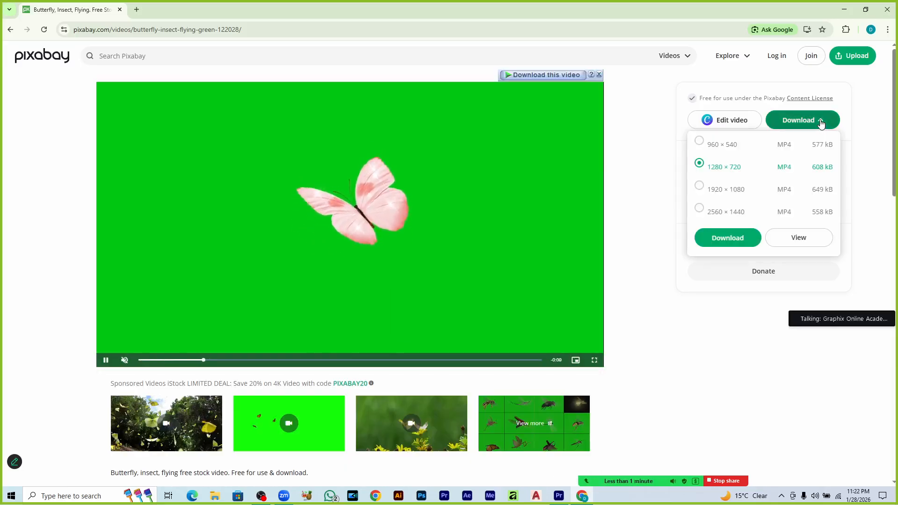
left_click(728, 238)
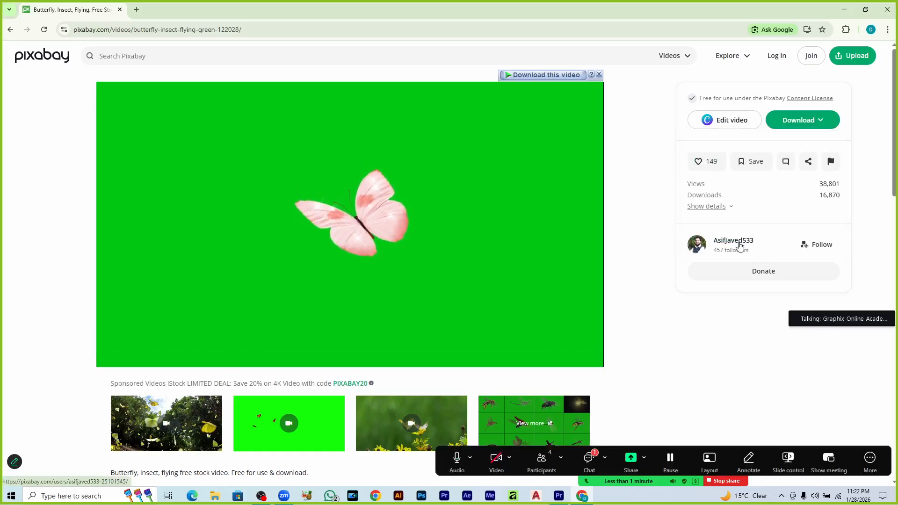
left_click(592, 458)
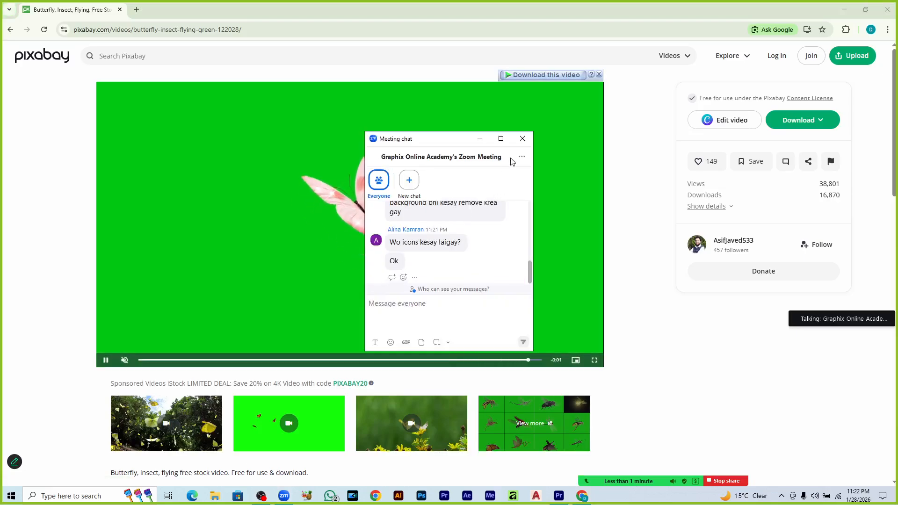
left_click(522, 139)
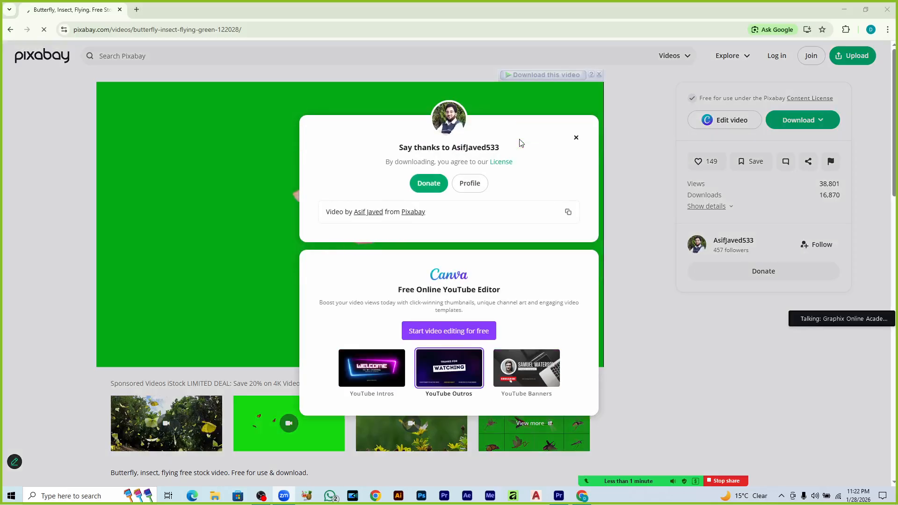
Dismiss the dialog thanking the video's creator and cancel the MP4 file download
left_click(575, 137)
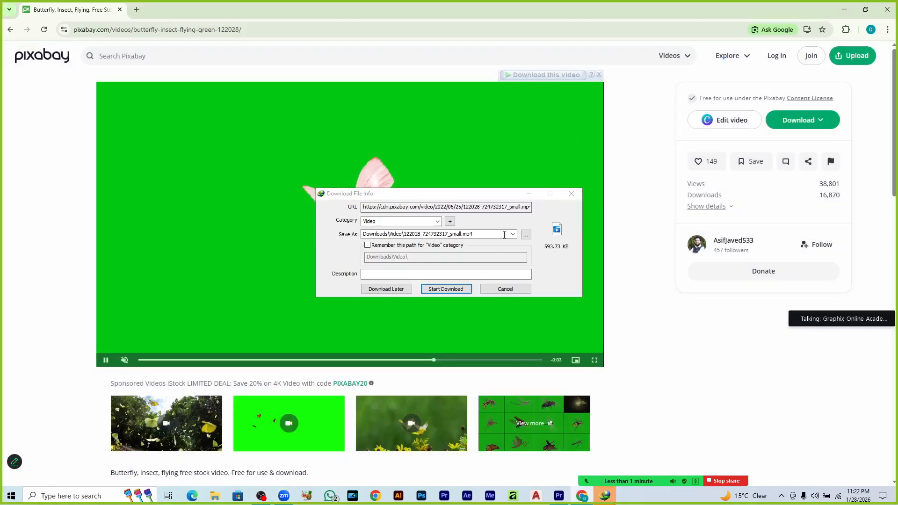
left_click(499, 290)
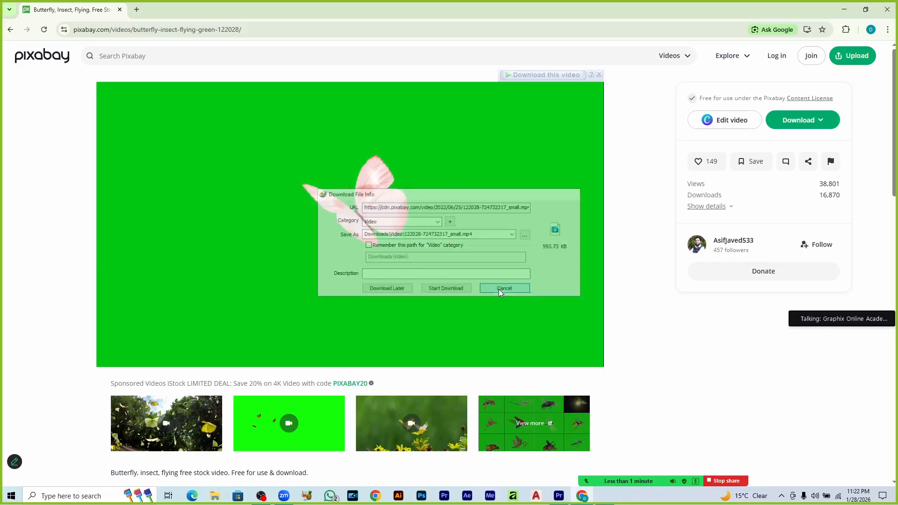